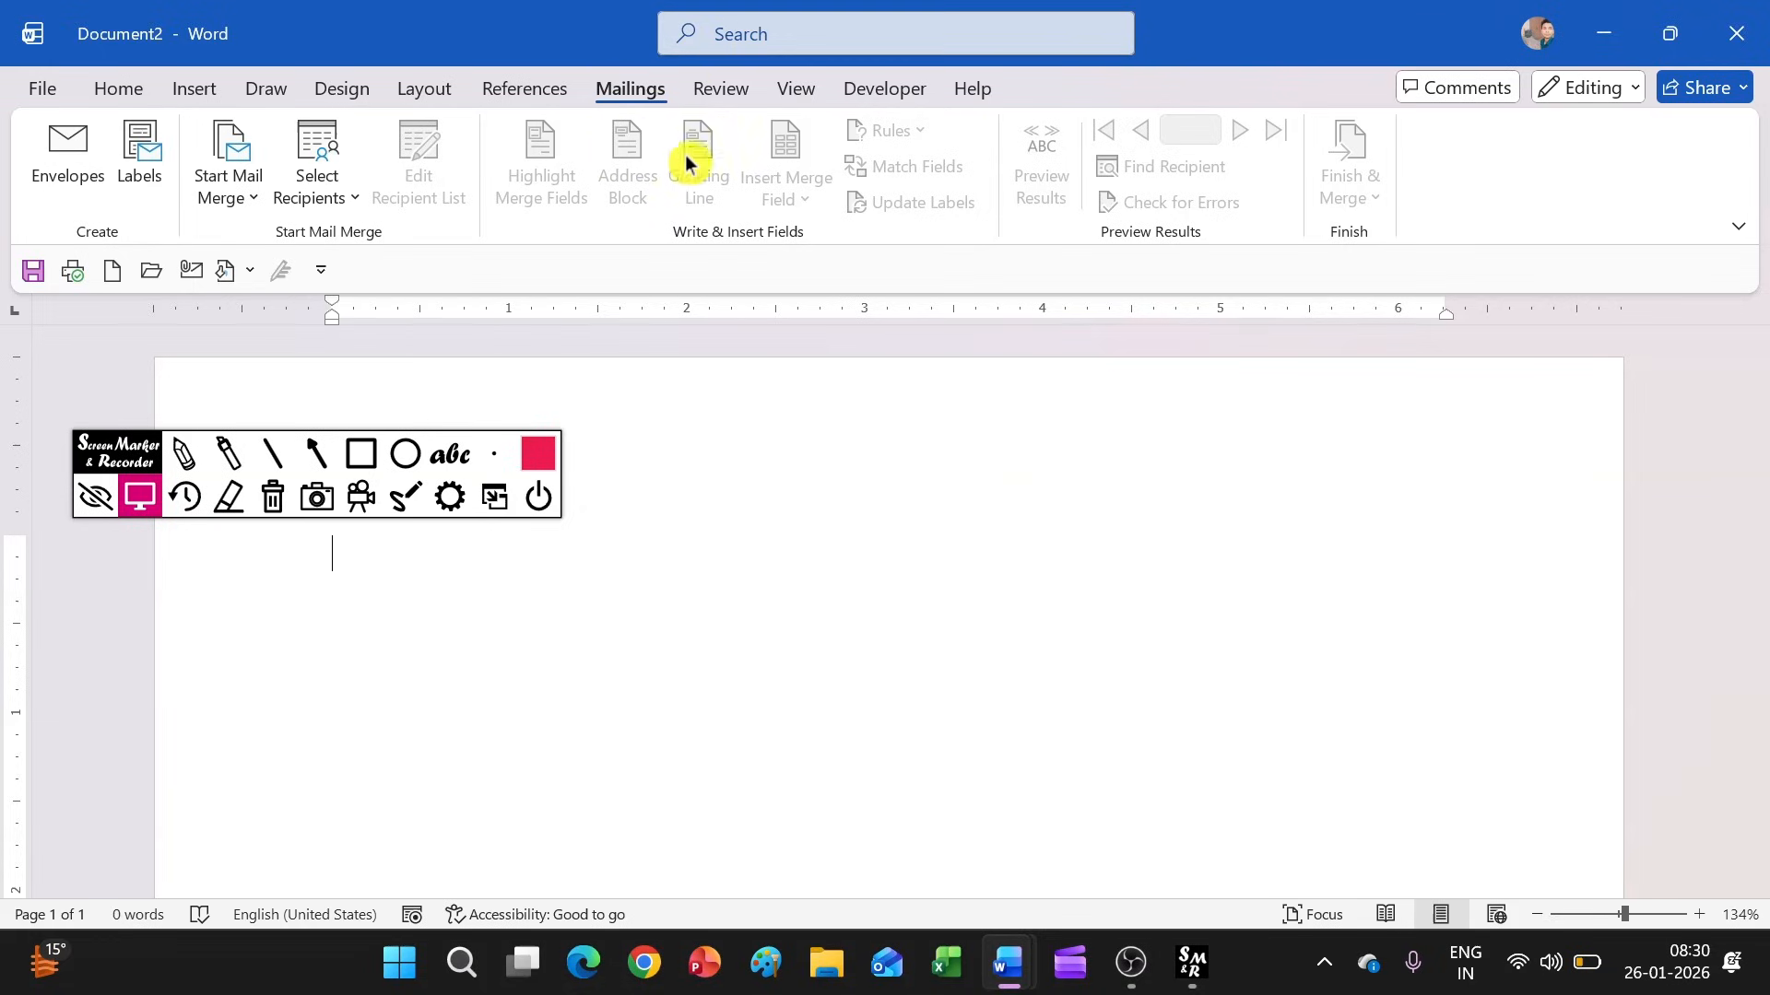
click(360, 454)
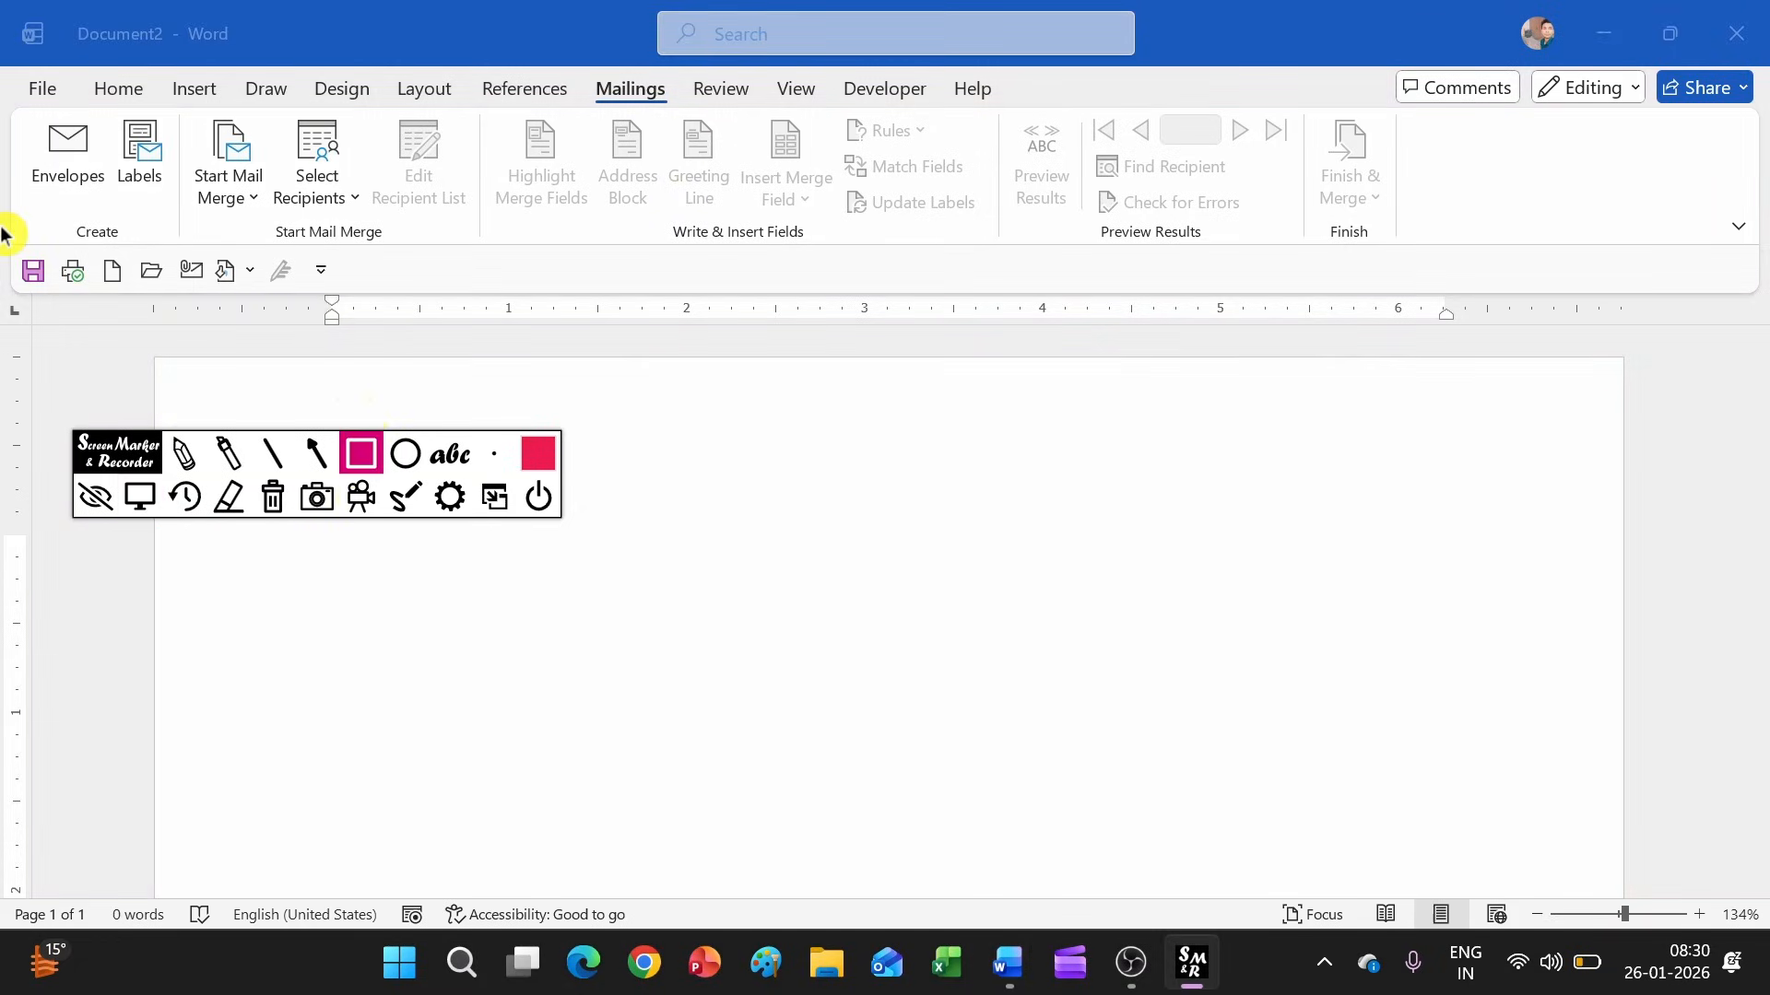
mouse_move(25, 228)
mouse_down()
mouse_move(837, 260)
mouse_move(1469, 258)
mouse_up()
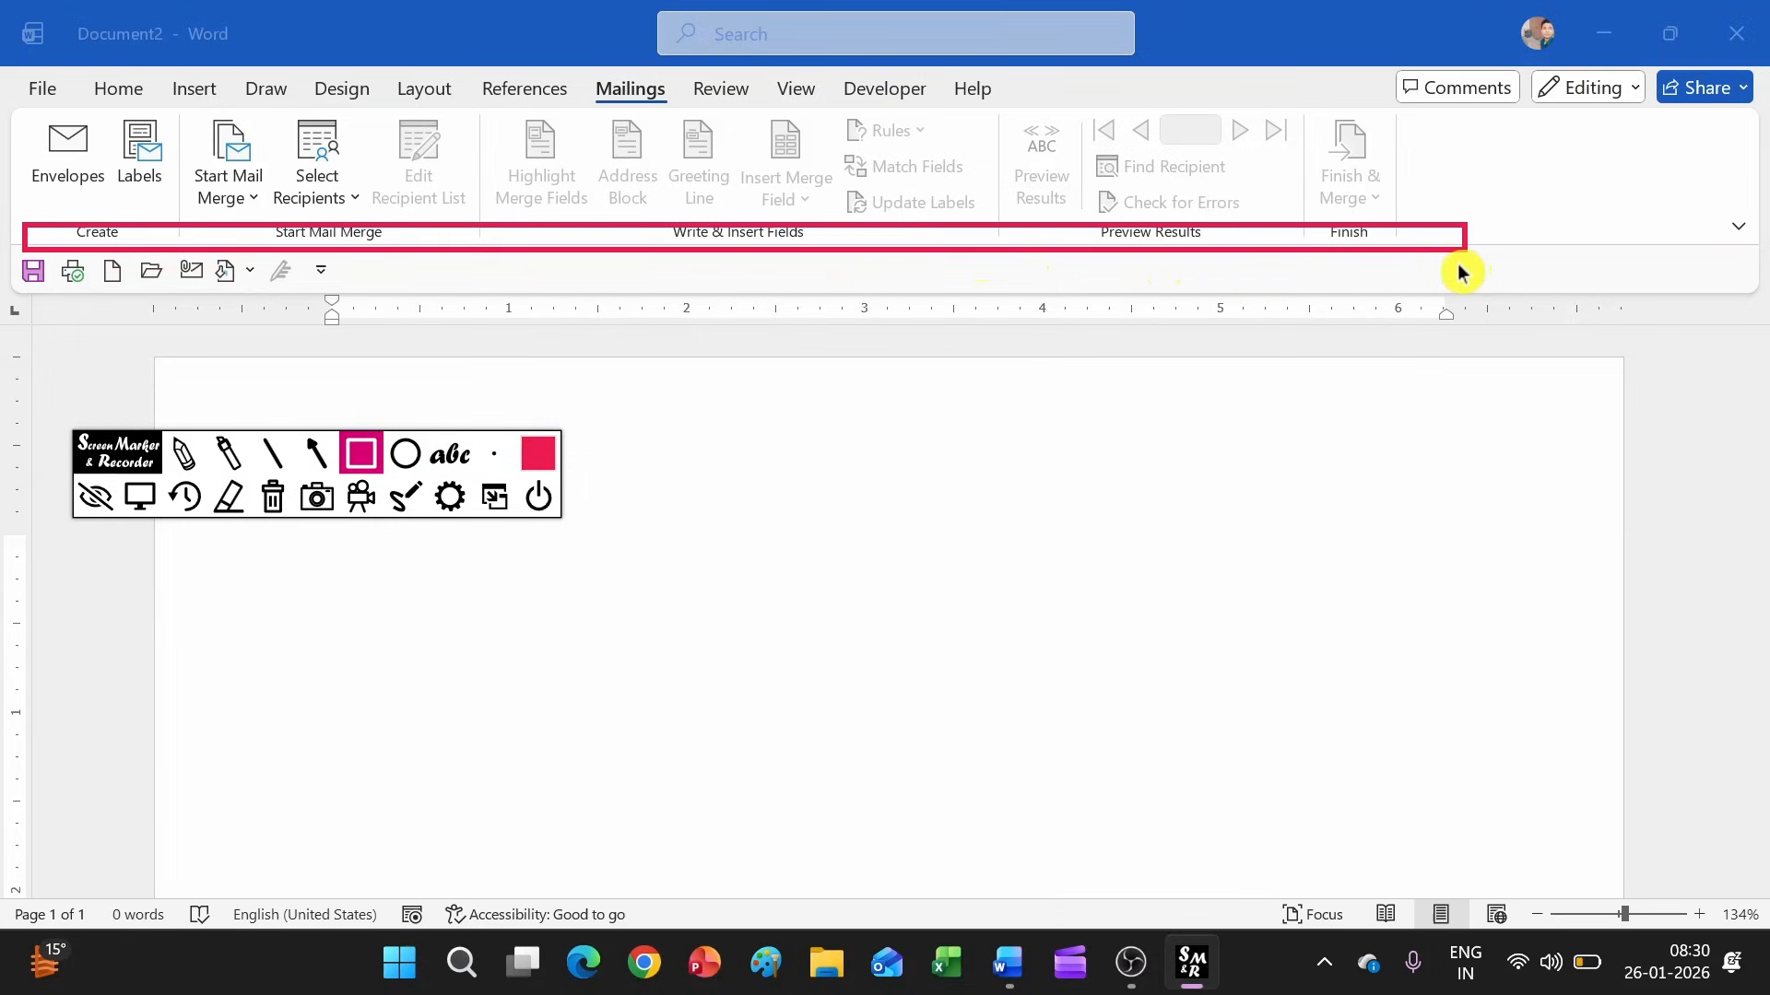
click(267, 507)
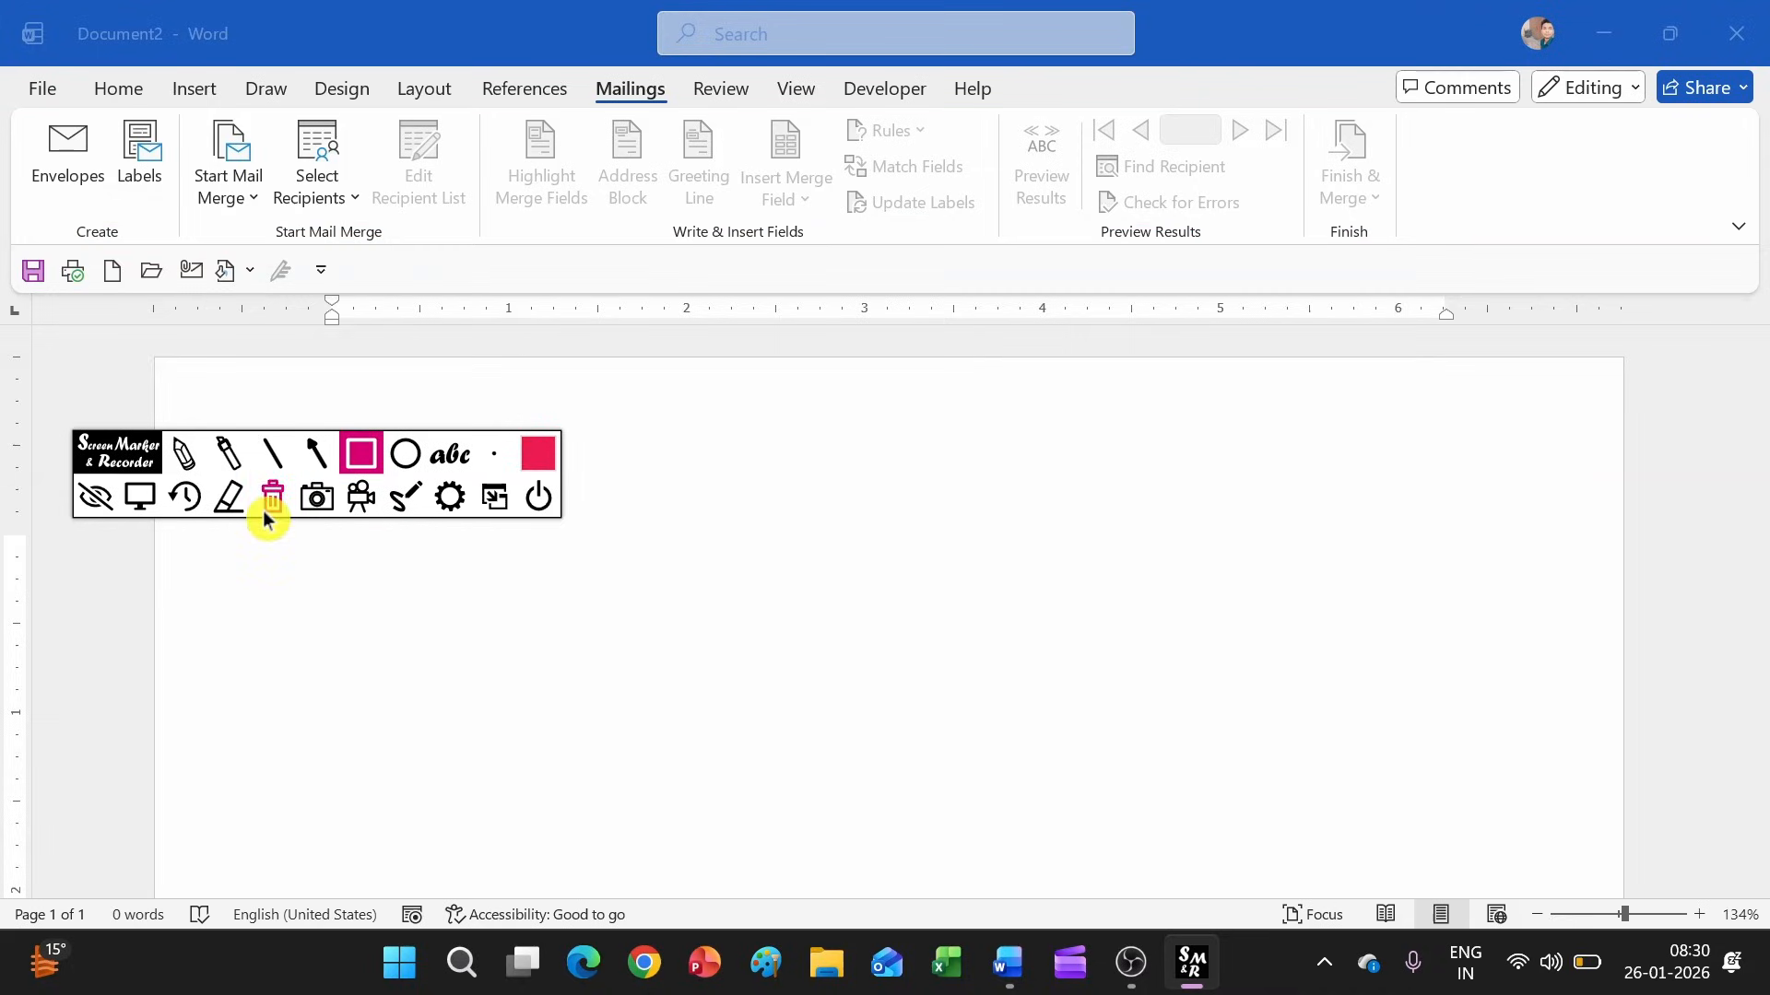
drag(33, 214, 148, 247)
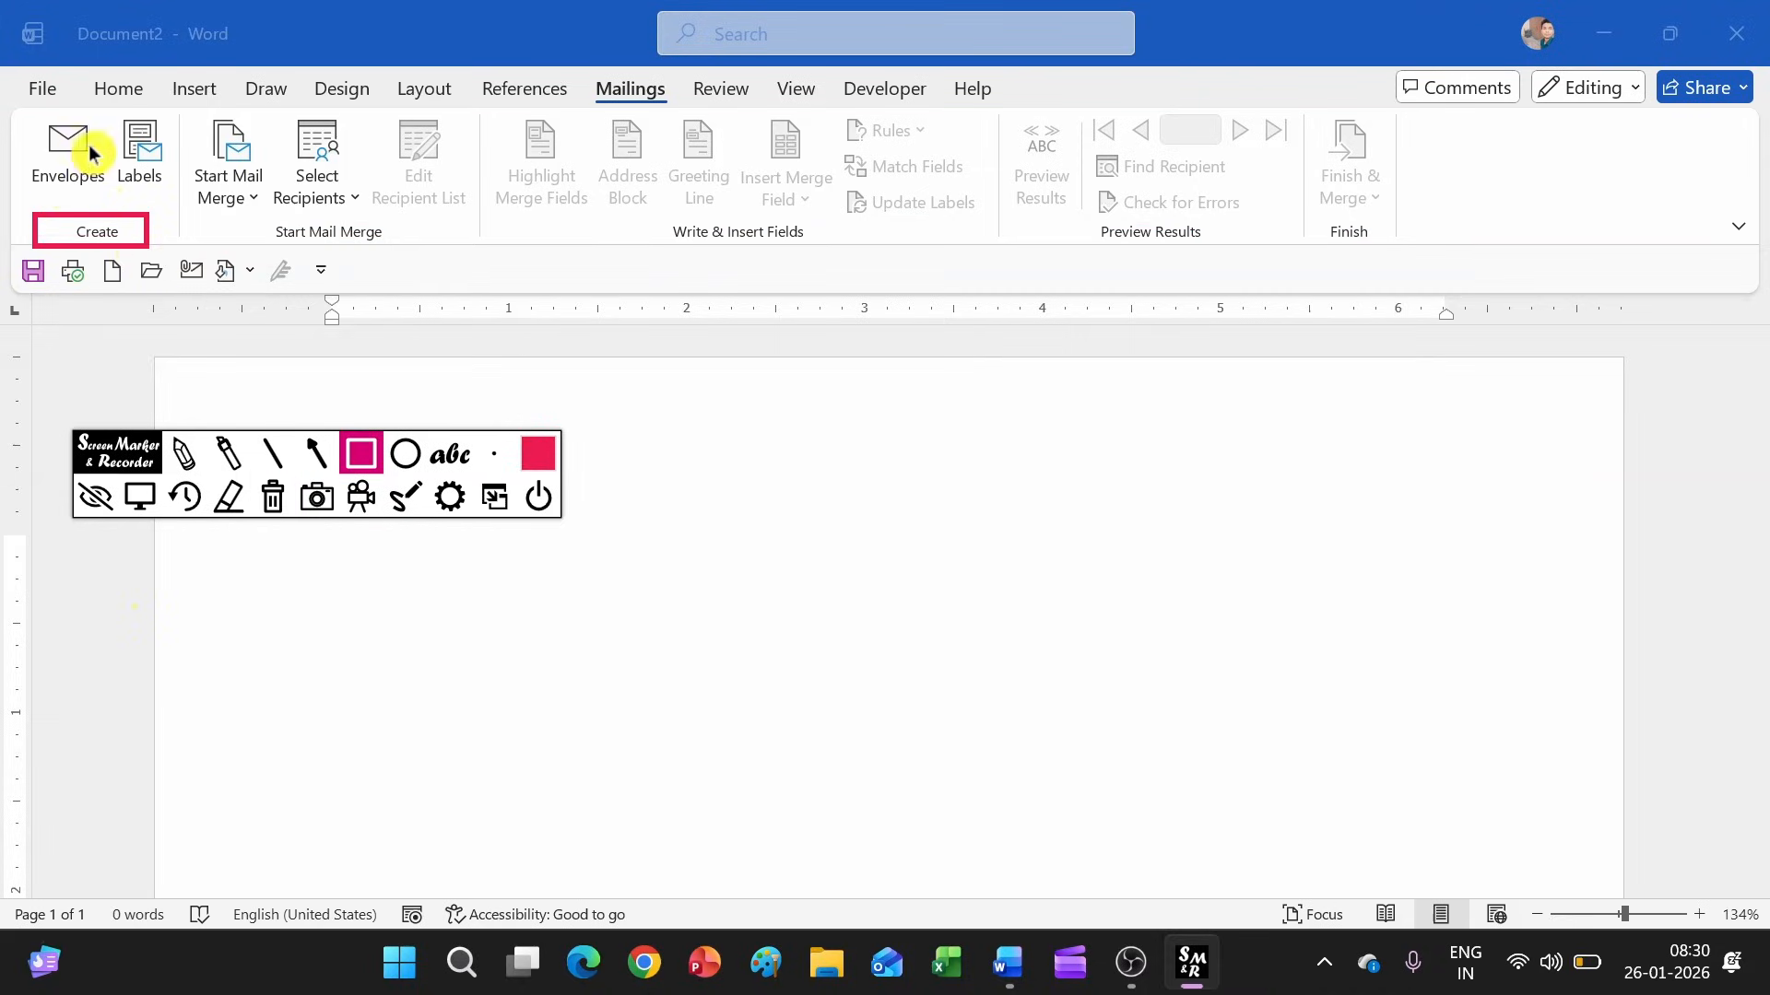
click(274, 505)
click(136, 500)
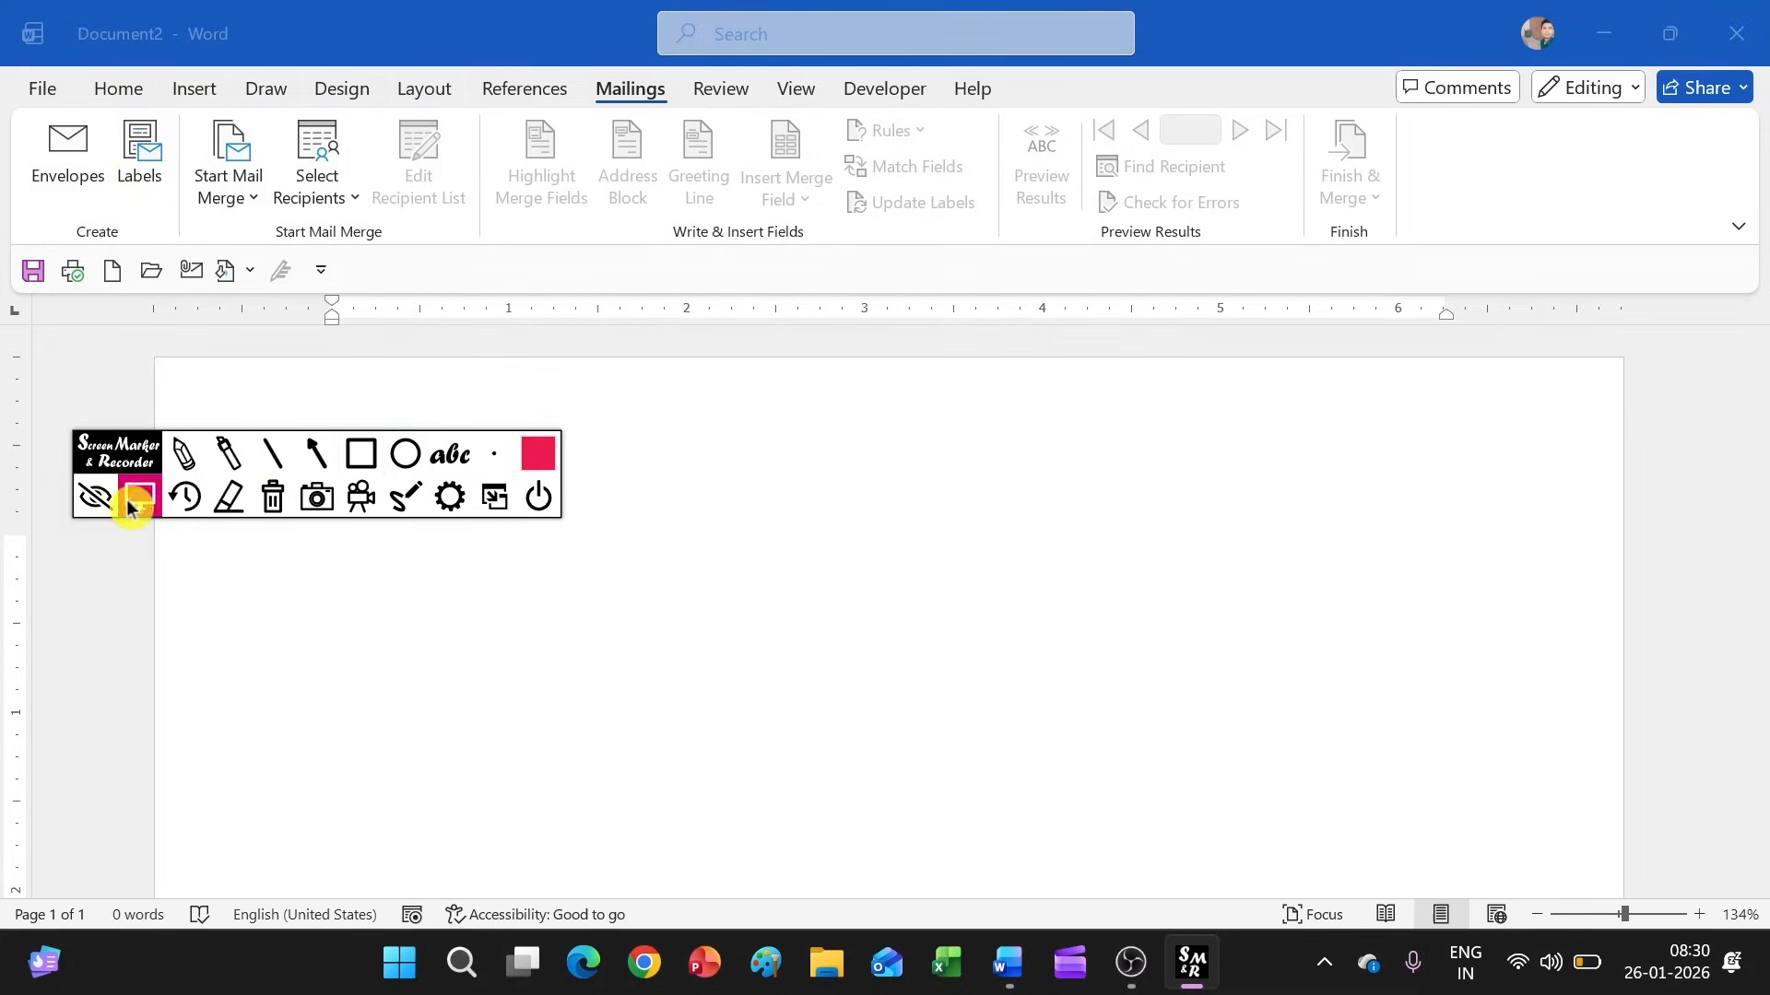
Start a new envelope and enter the recipient's name and postal address as the delivery address, headed "To"
click(77, 188)
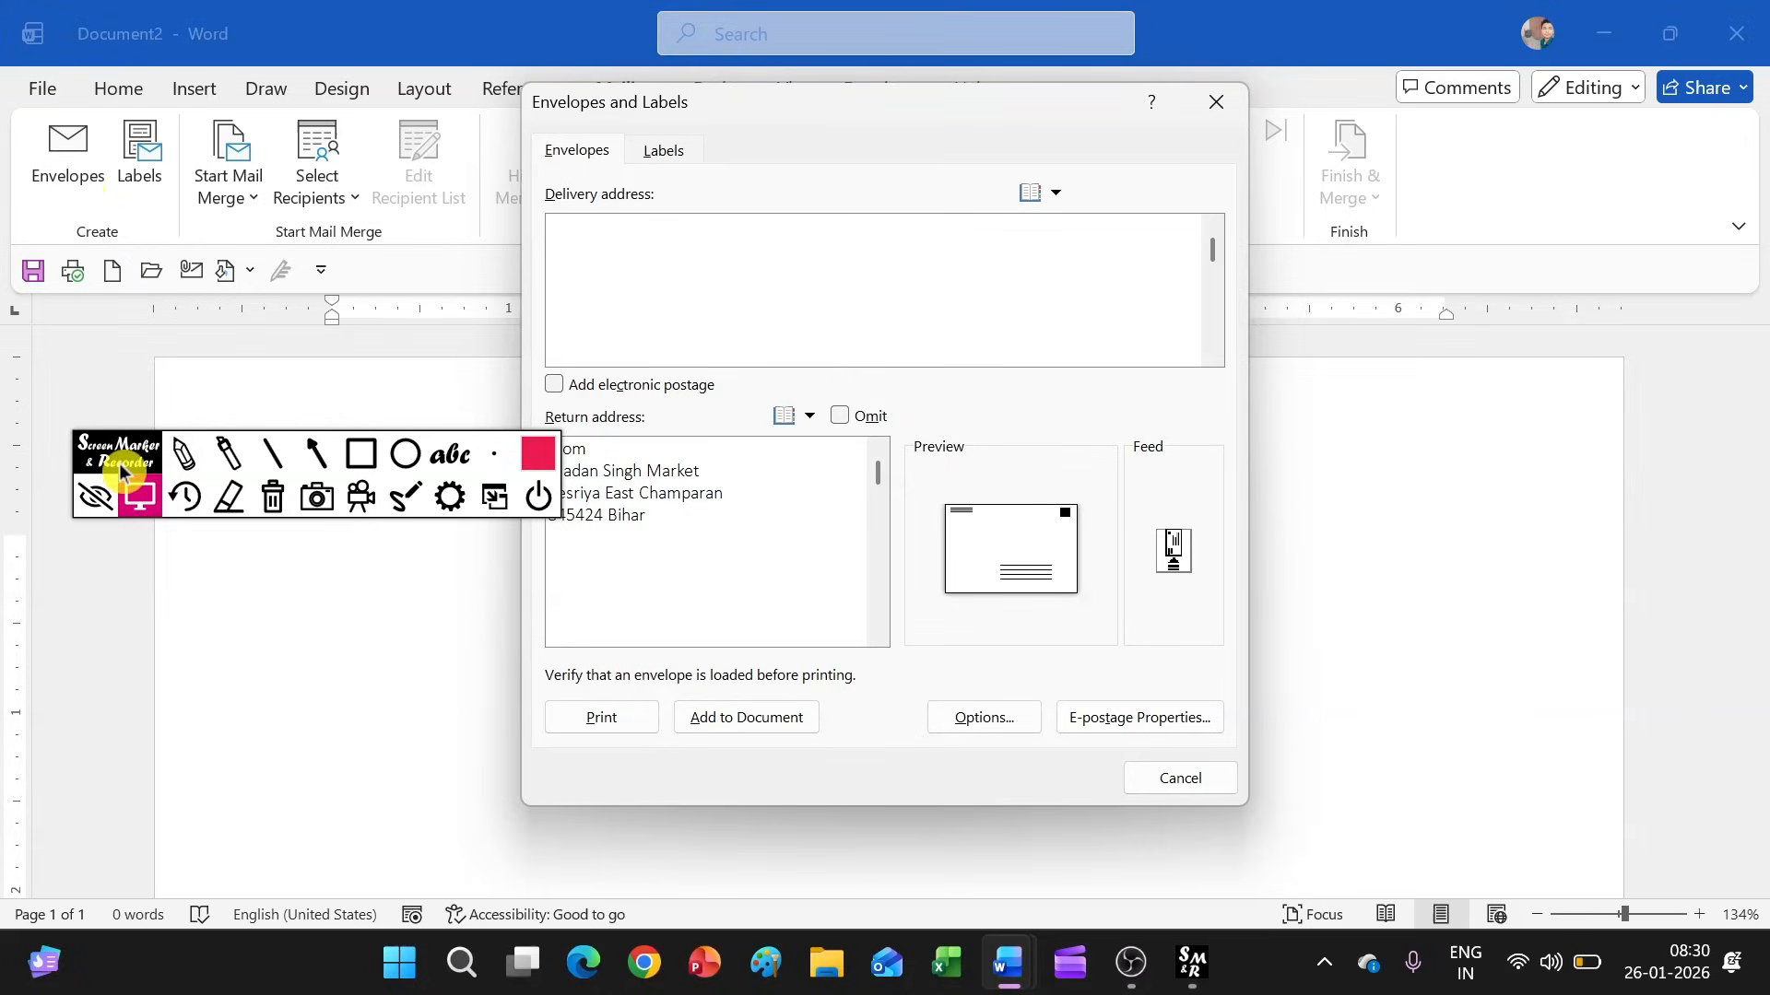
drag(119, 446, 134, 728)
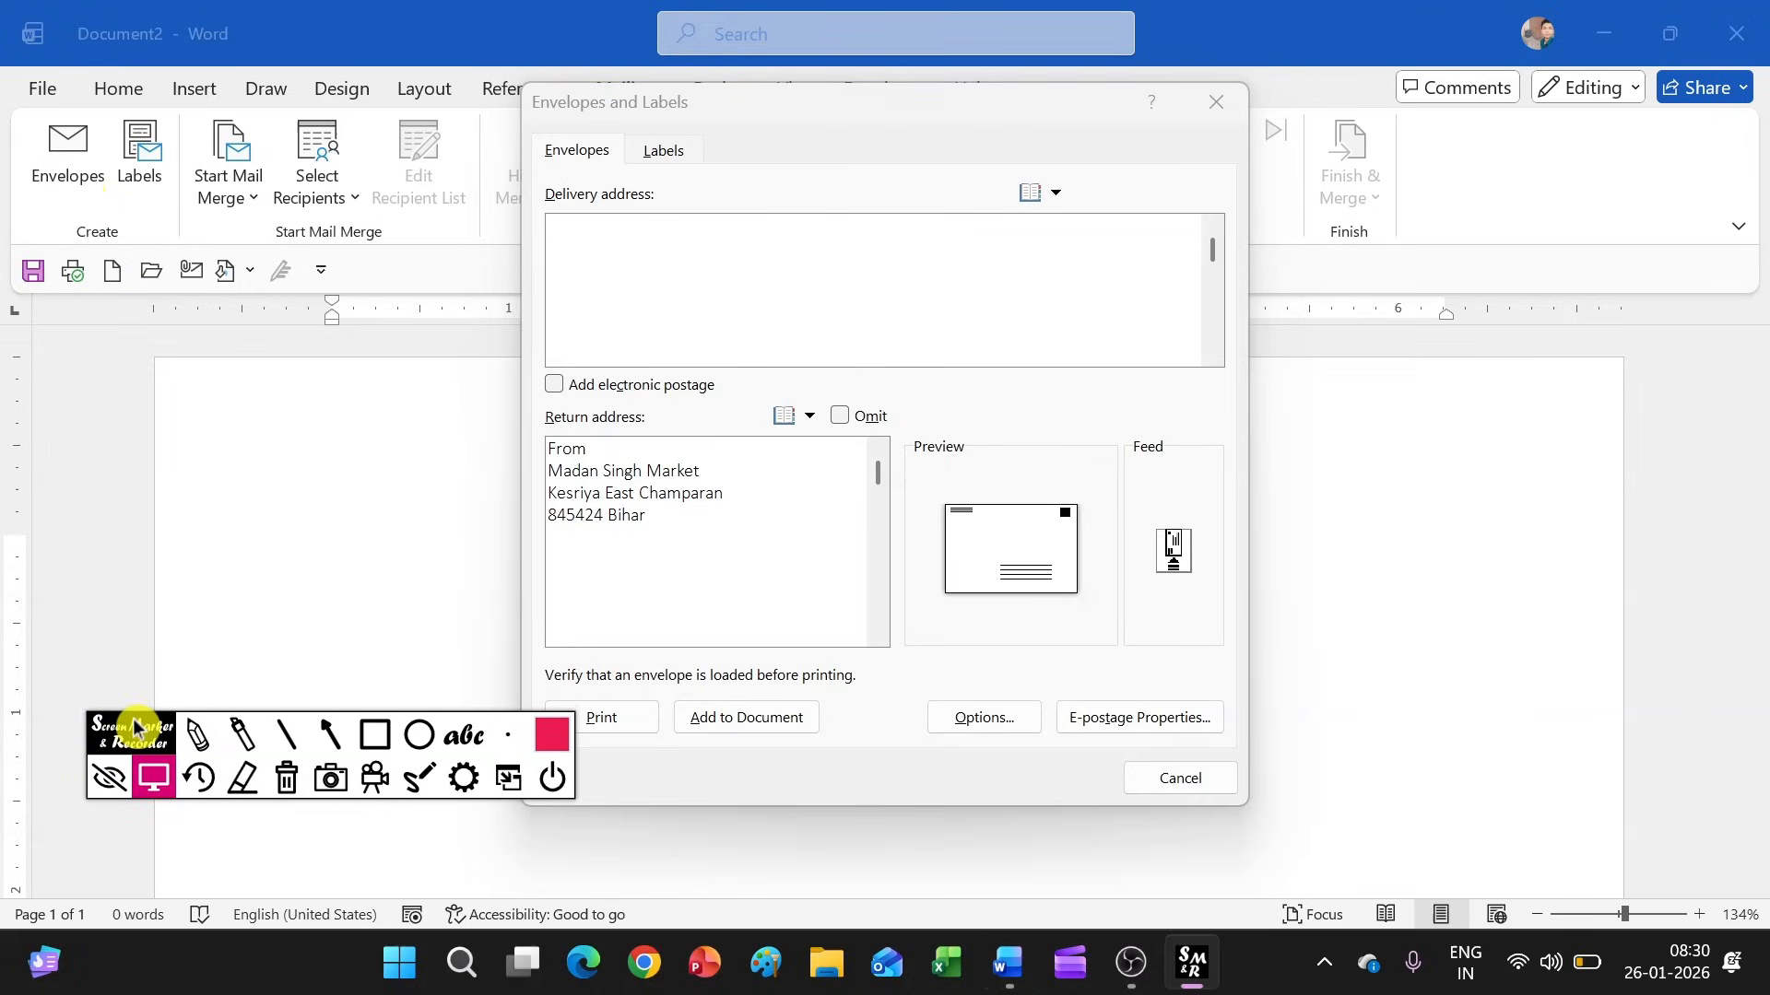
click(570, 237)
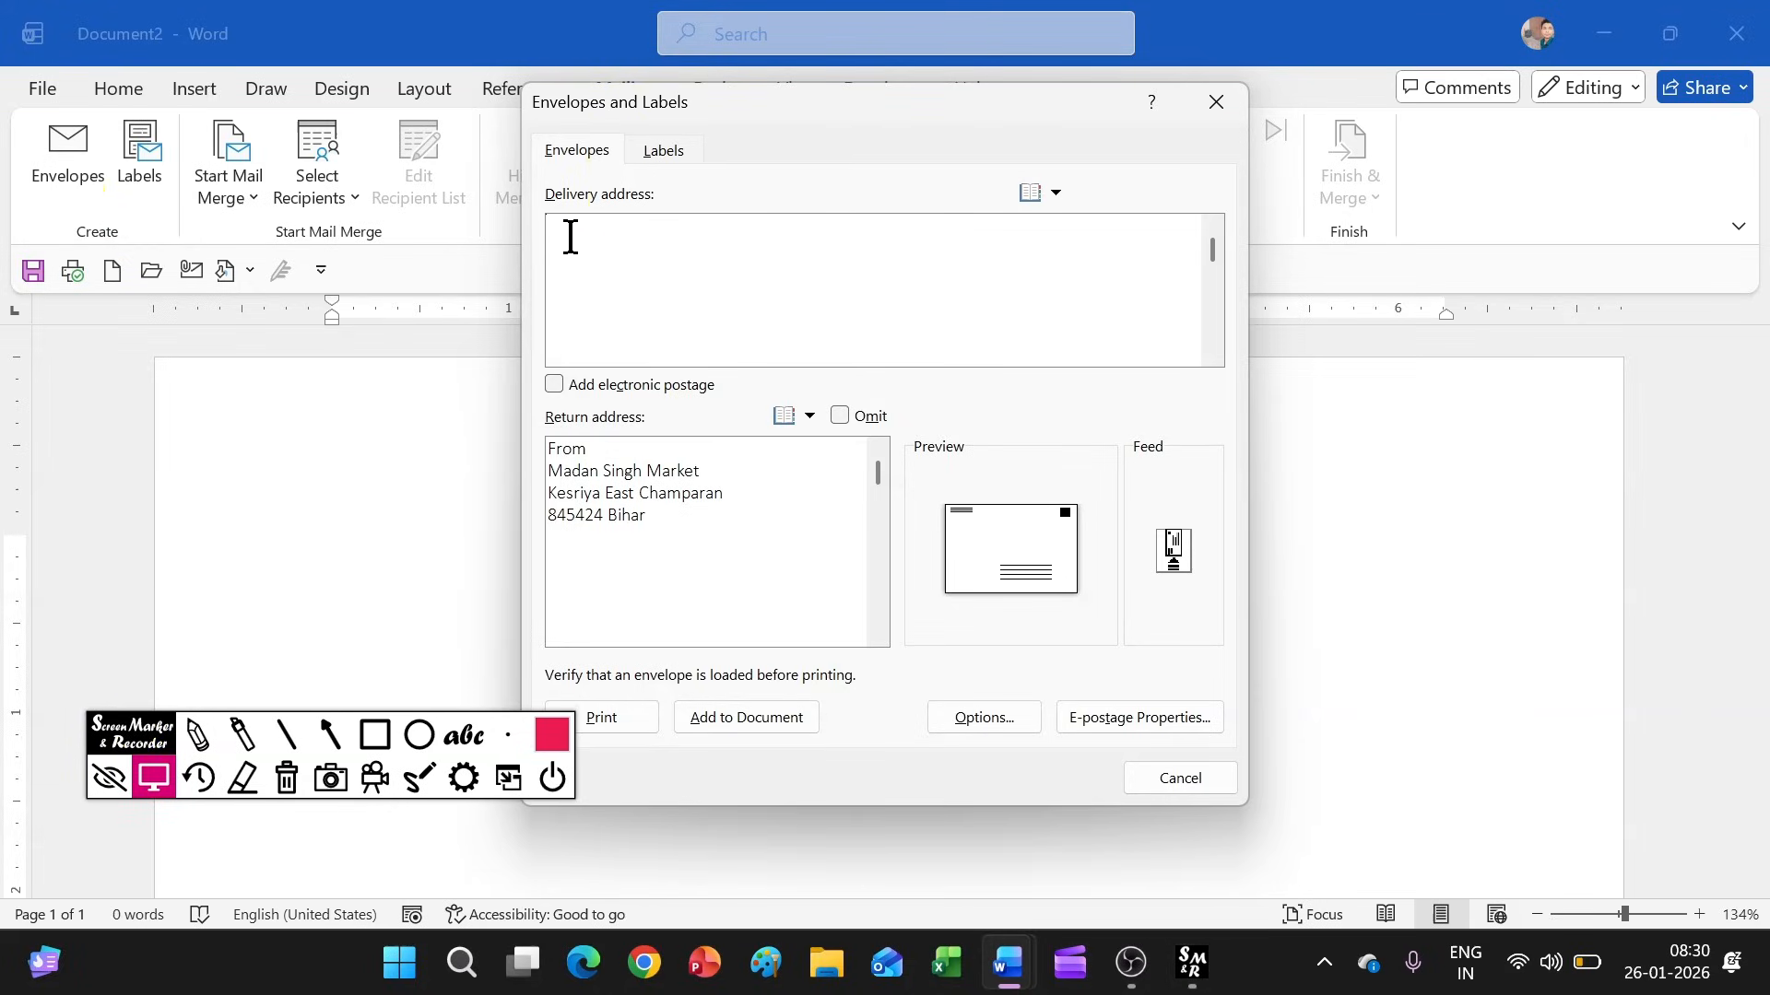
text(To)
key(Return)
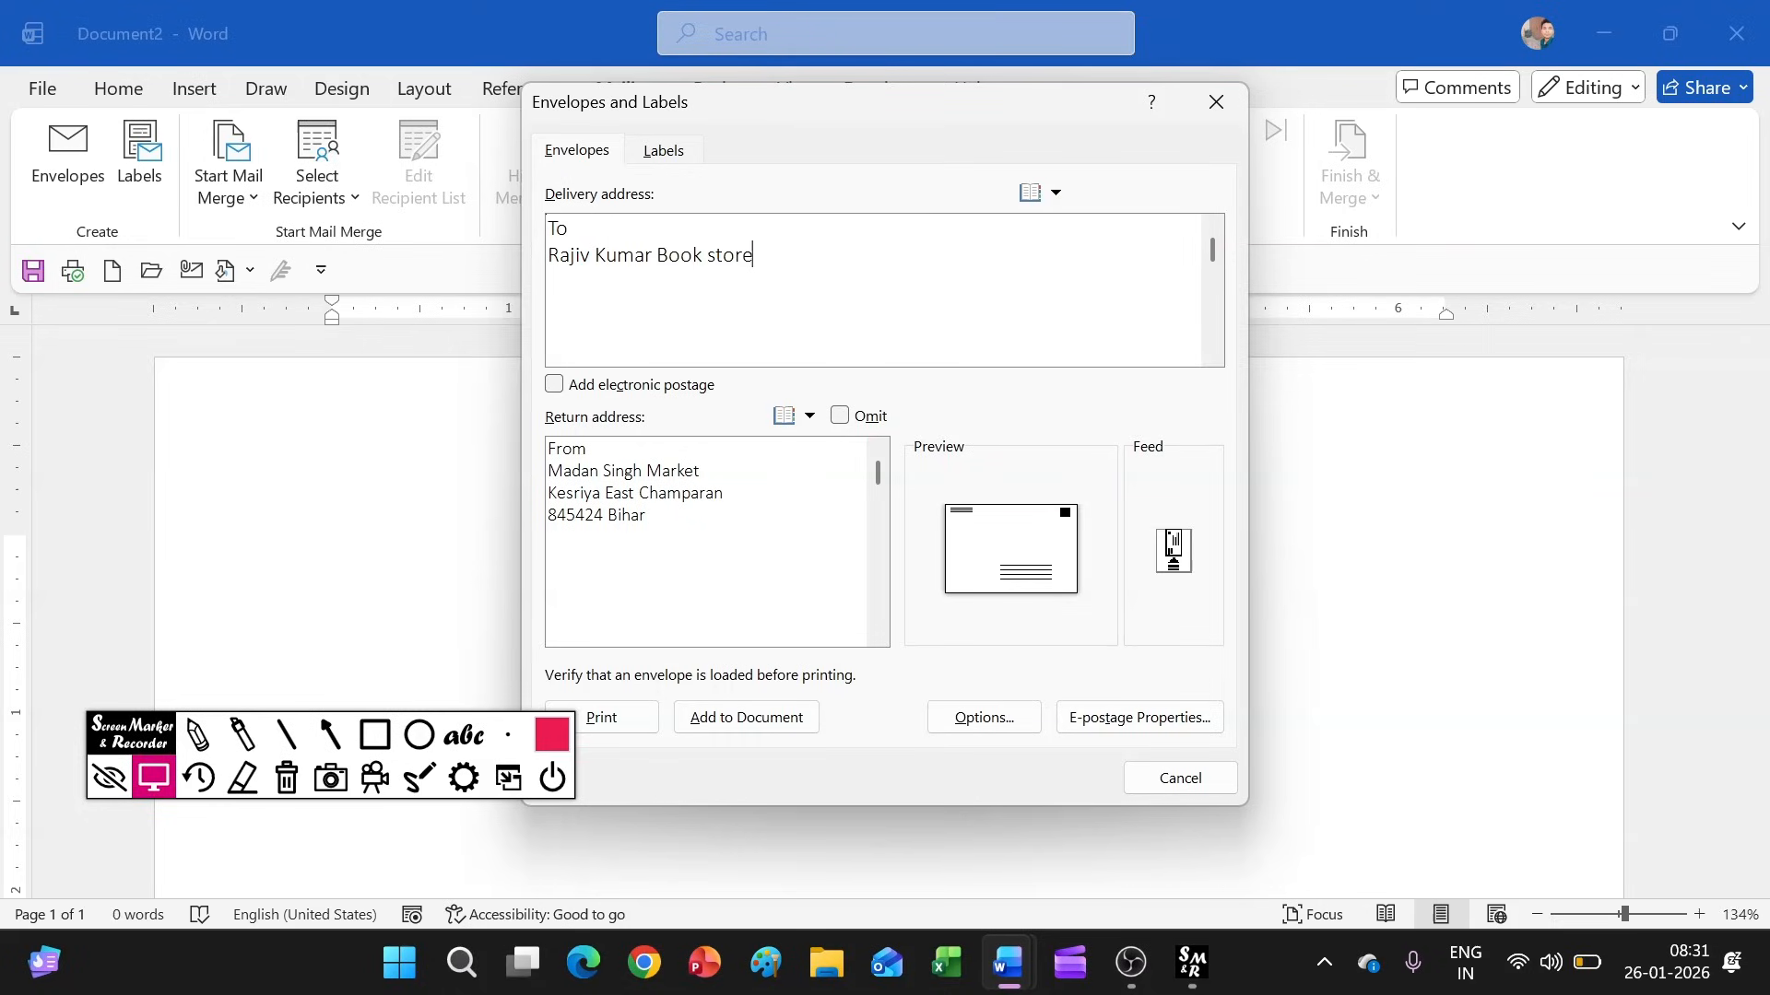
text(Patna, 845420)
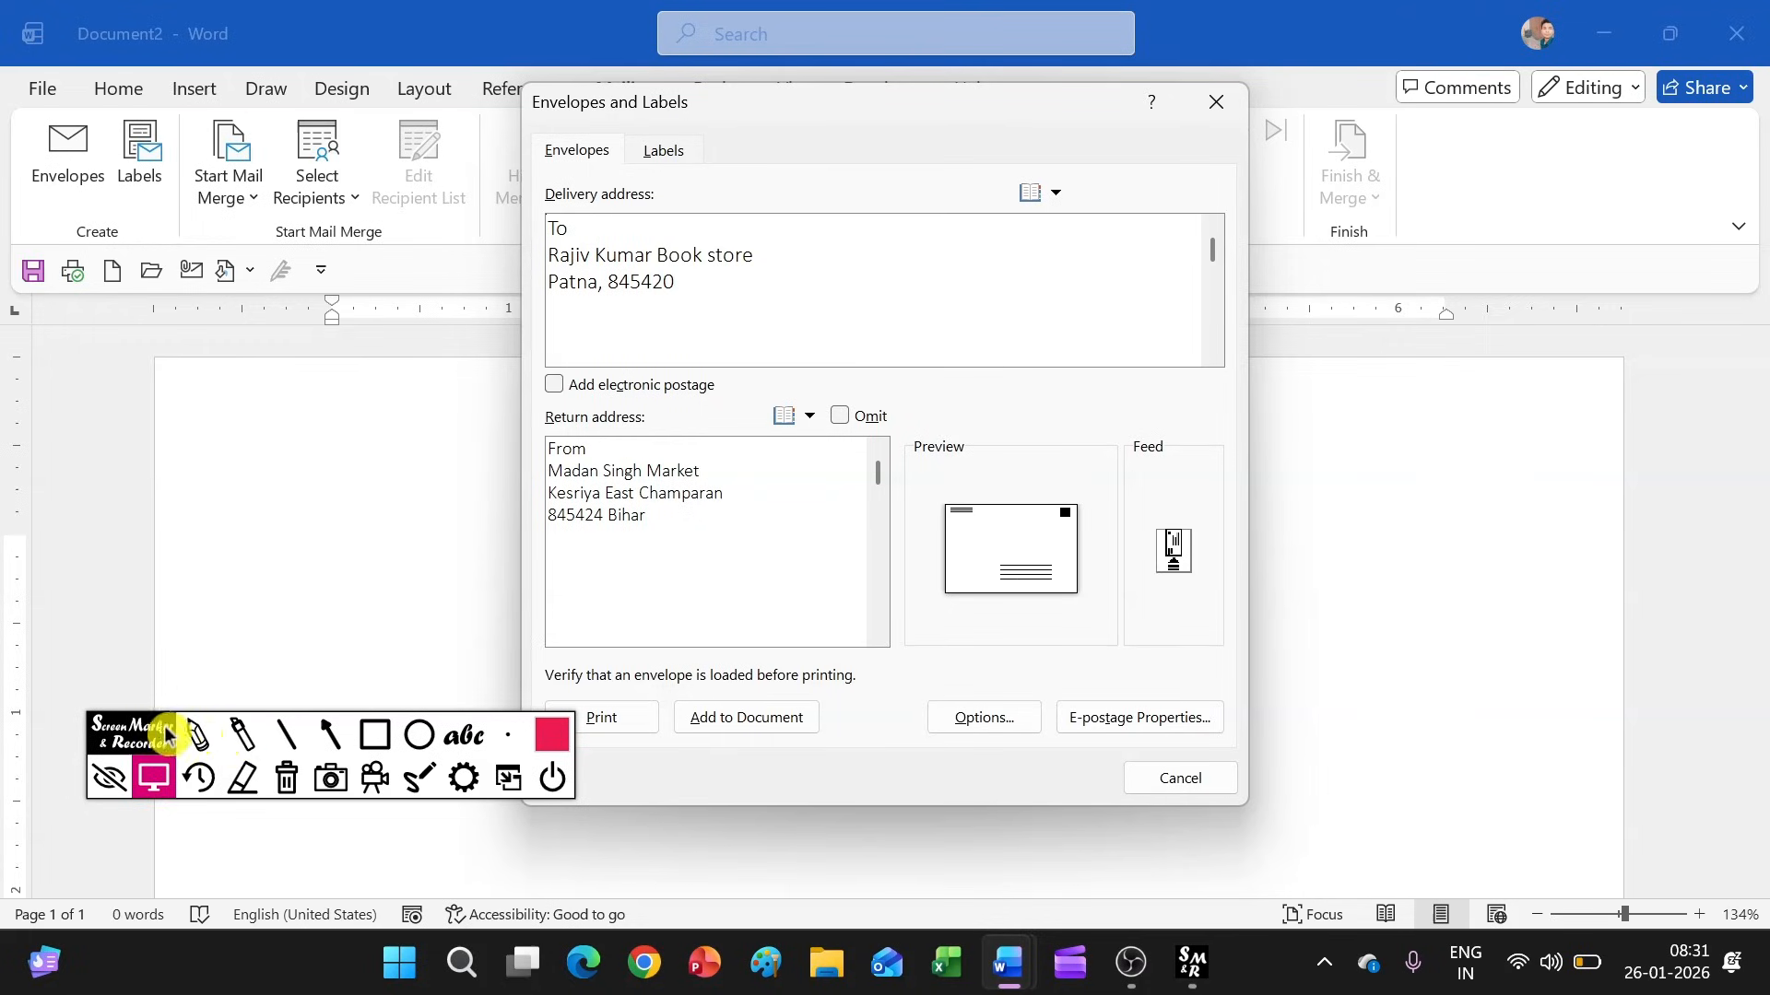
Print the envelope to a PDF file named ENV in the Downloads folder
drag(163, 734, 197, 581)
click(608, 728)
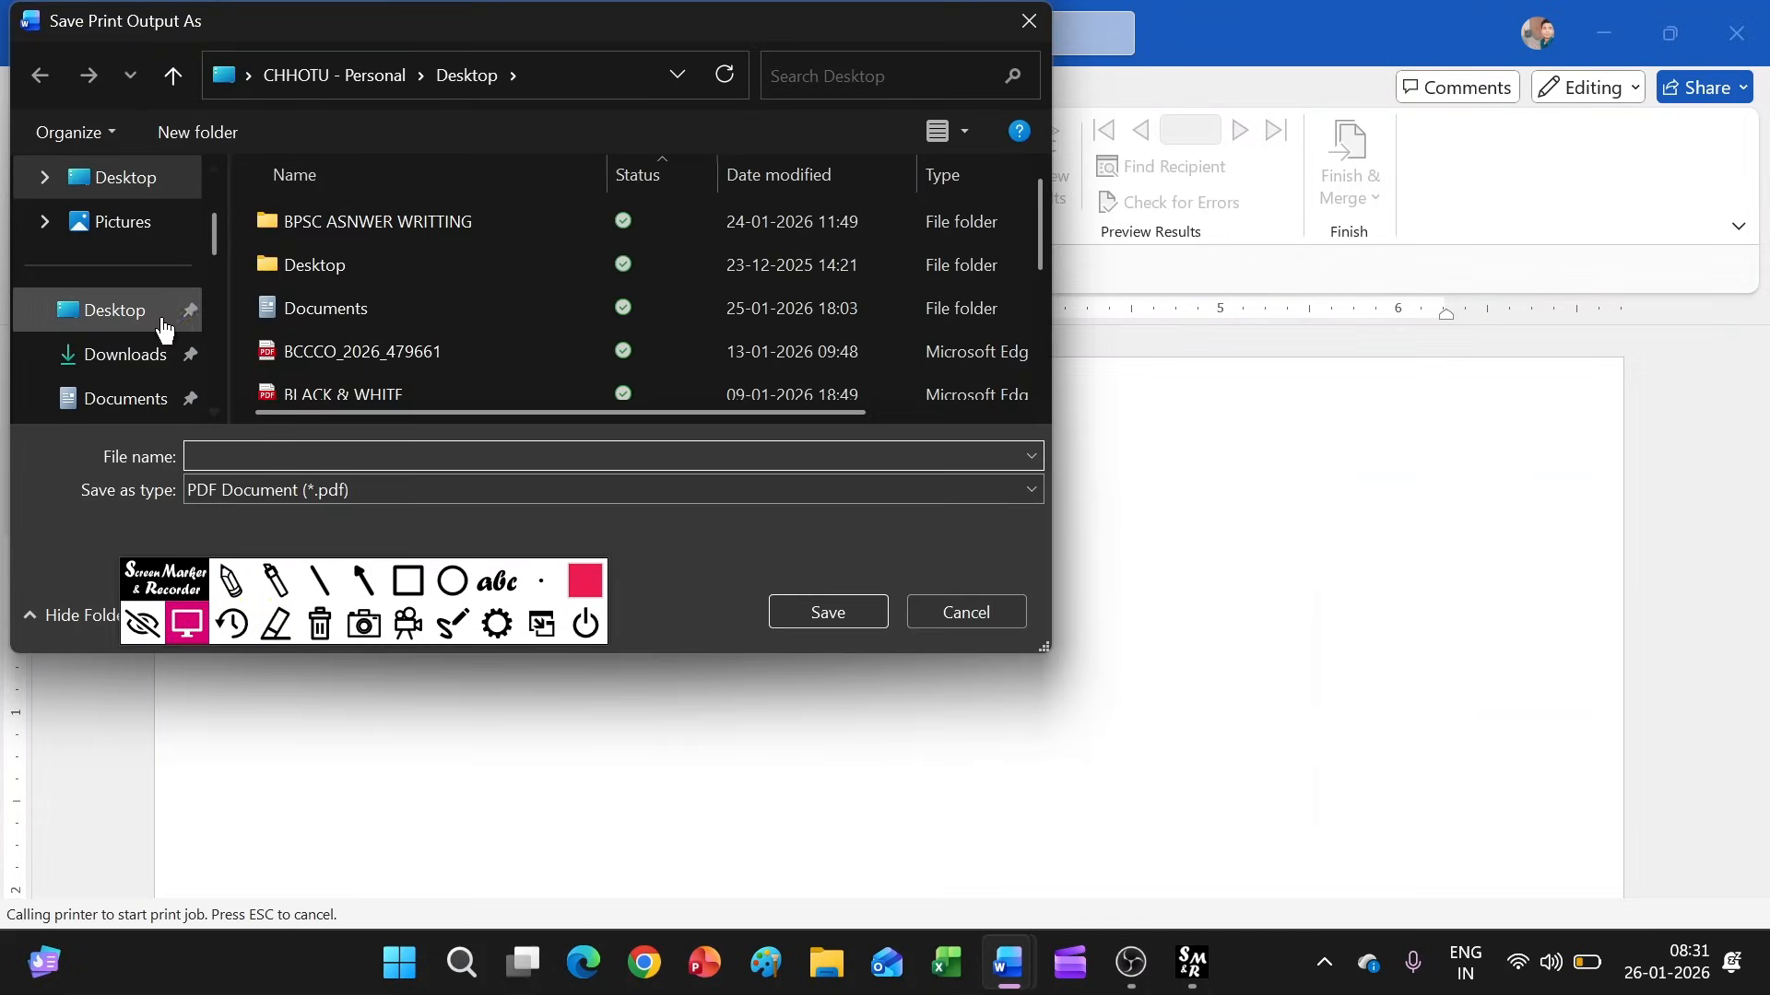
click(115, 353)
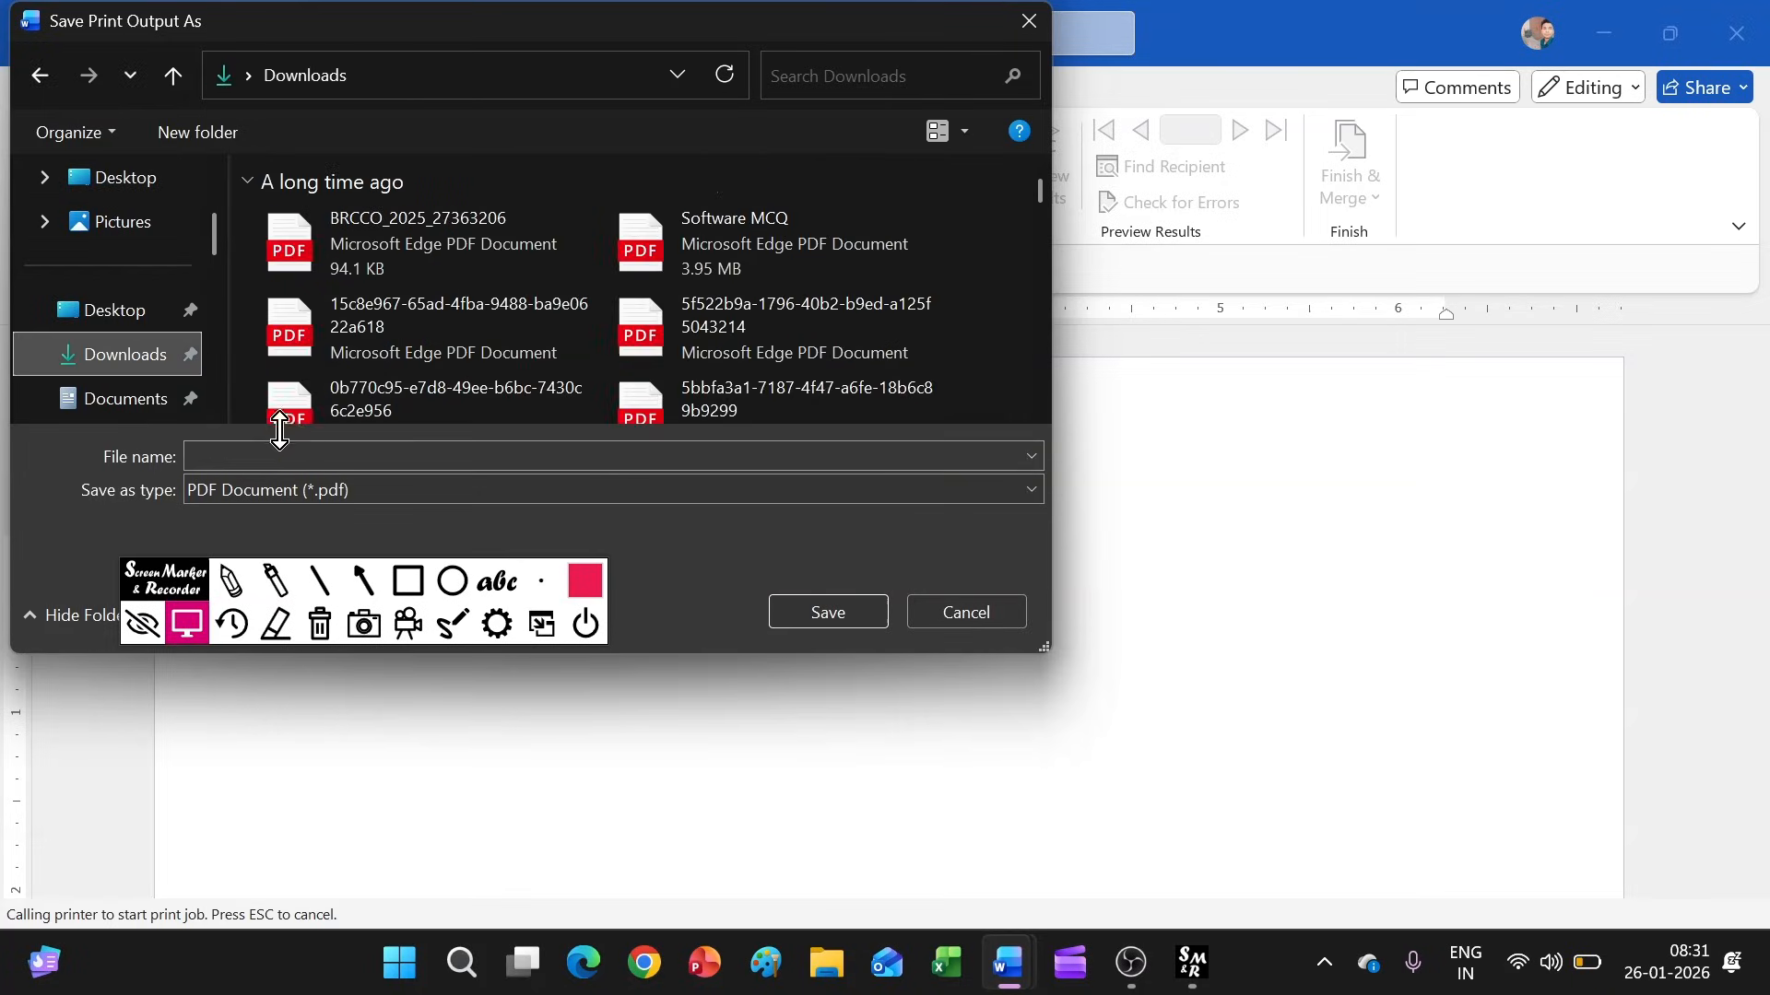
click(251, 456)
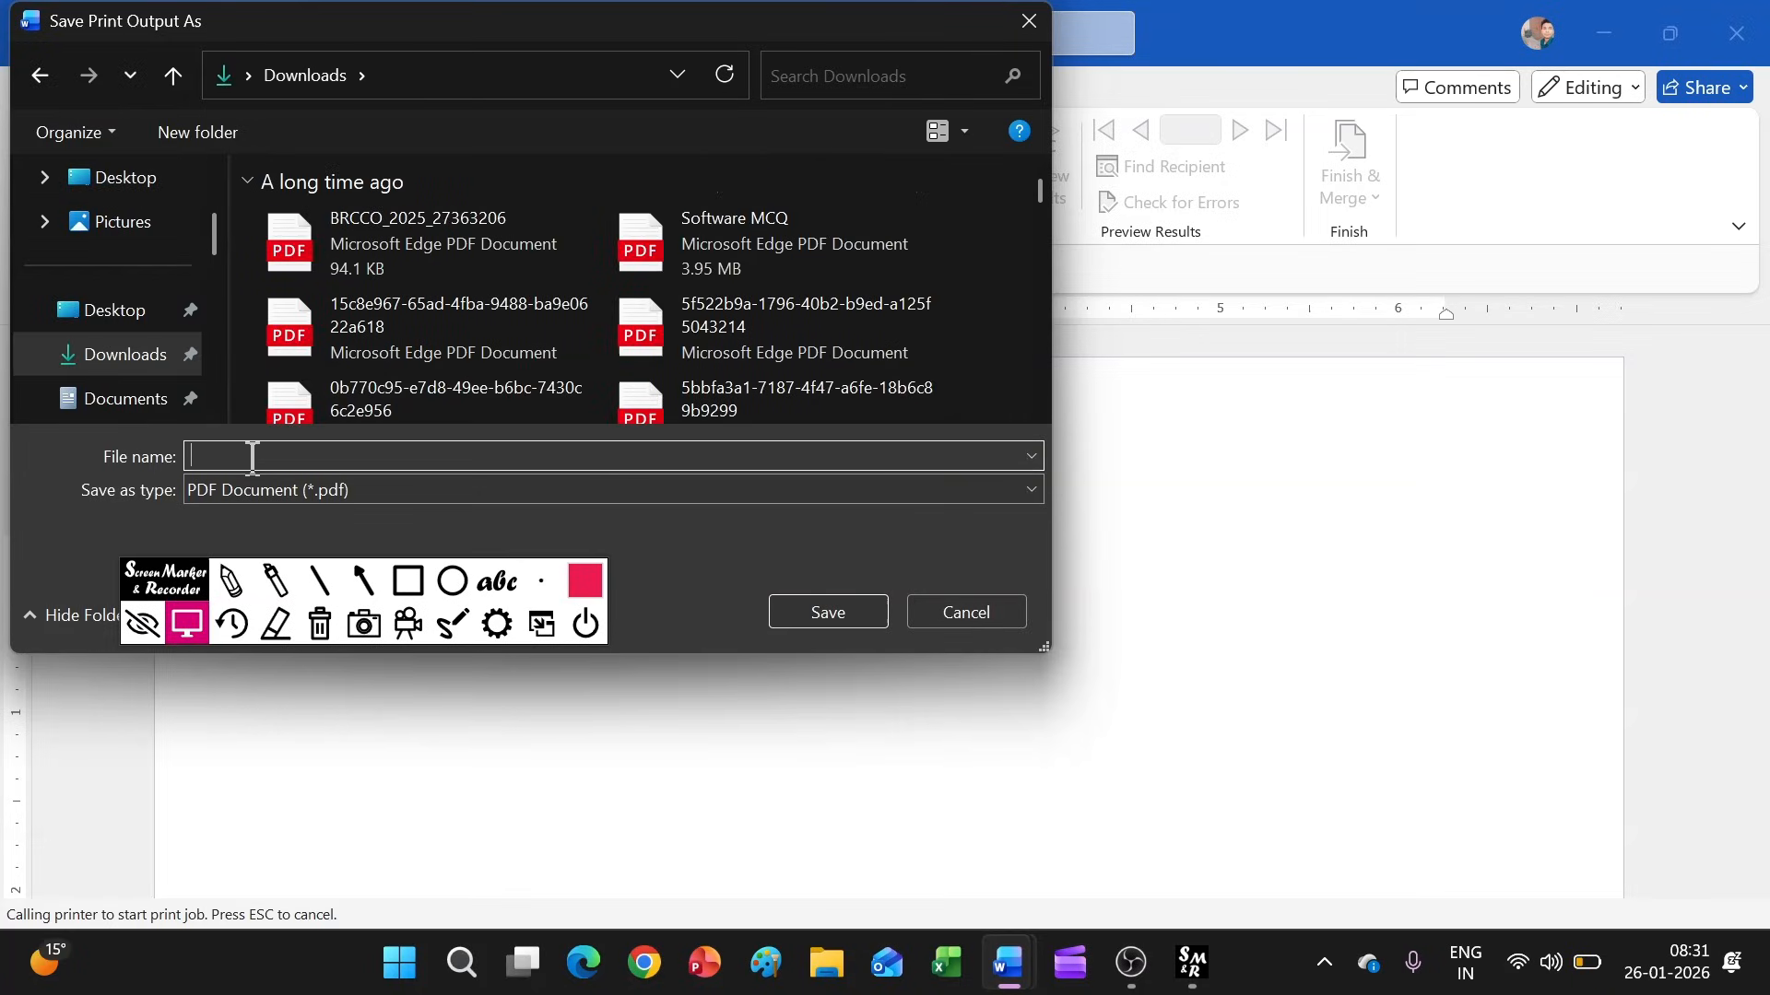
text(ENV)
click(829, 616)
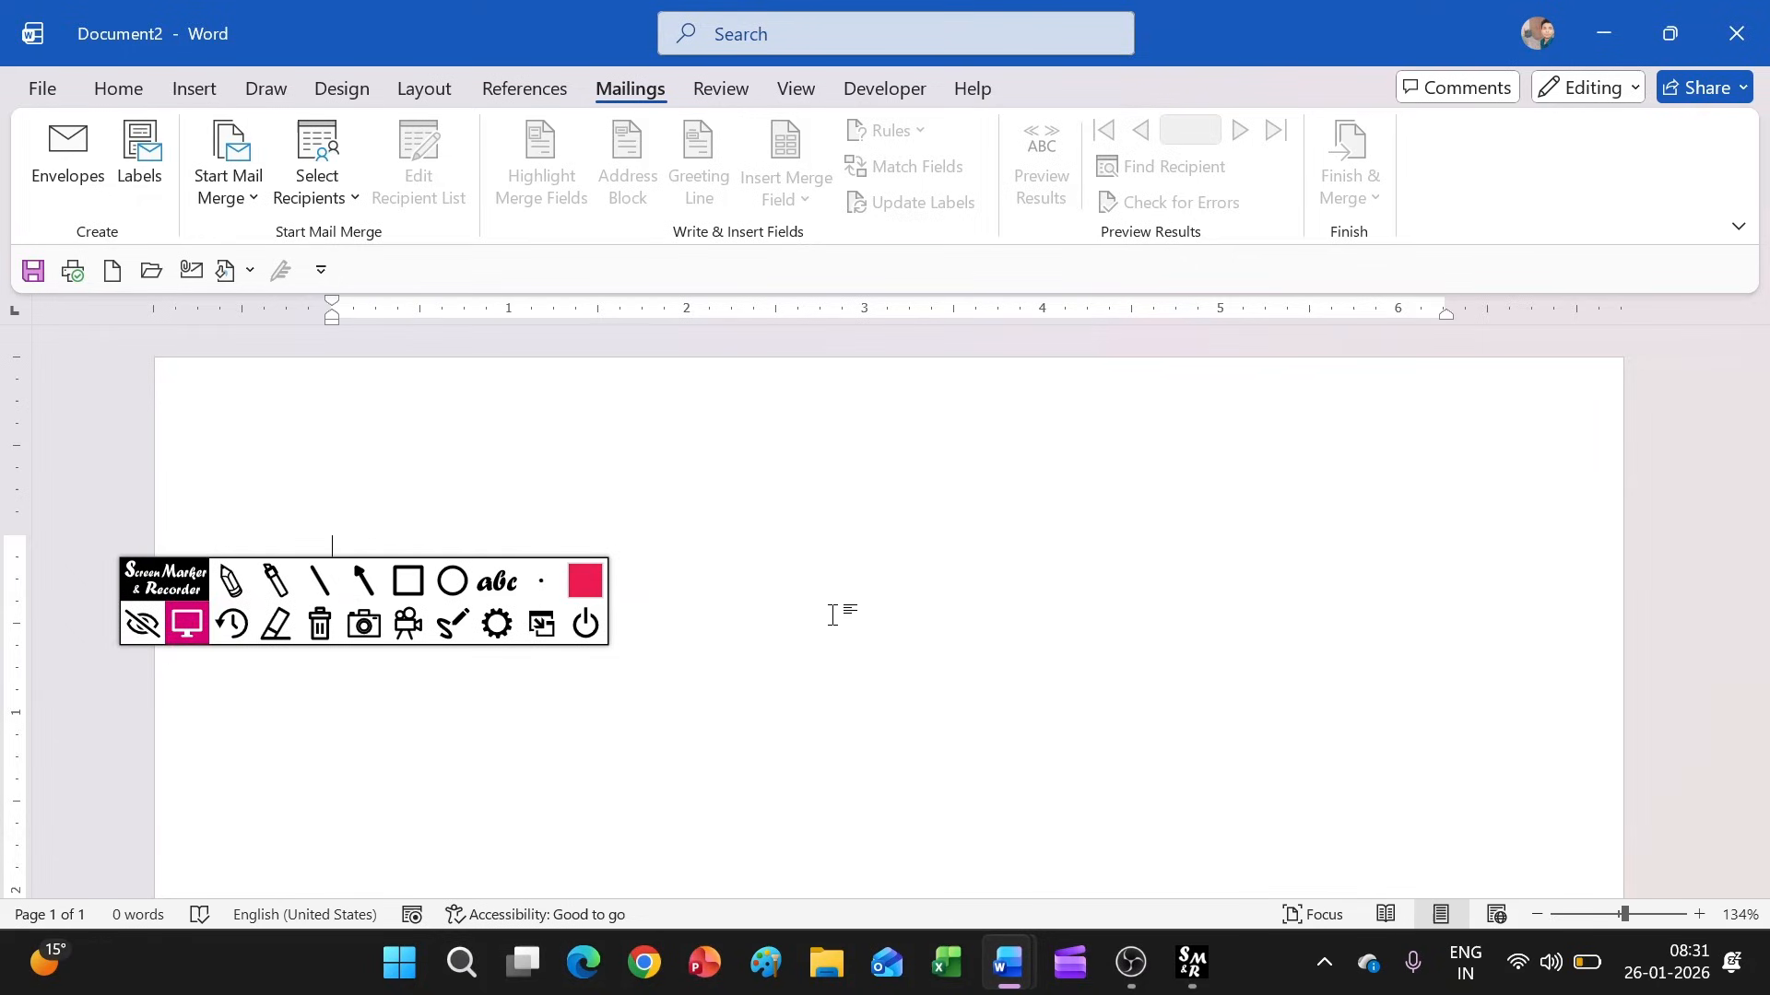
Open the ENV PDF from Downloads in File Explorer to check the envelope layout, and return to Document2 in Word
click(838, 980)
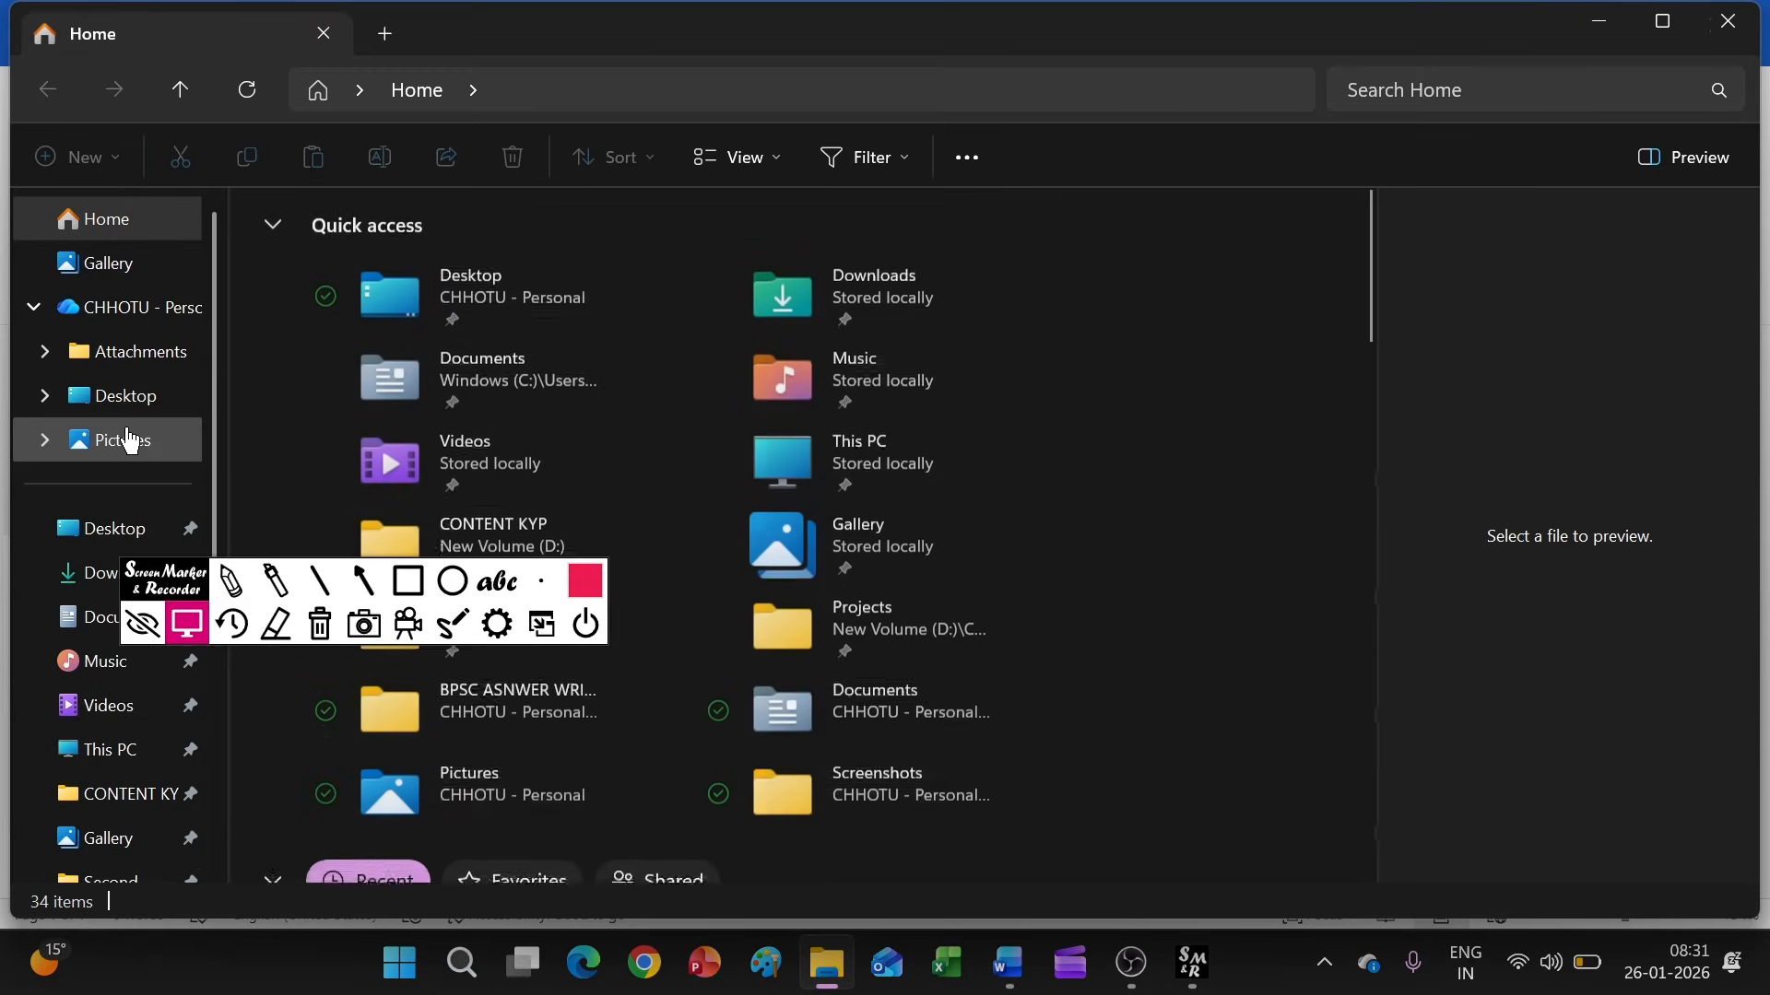
click(94, 583)
double_click(342, 333)
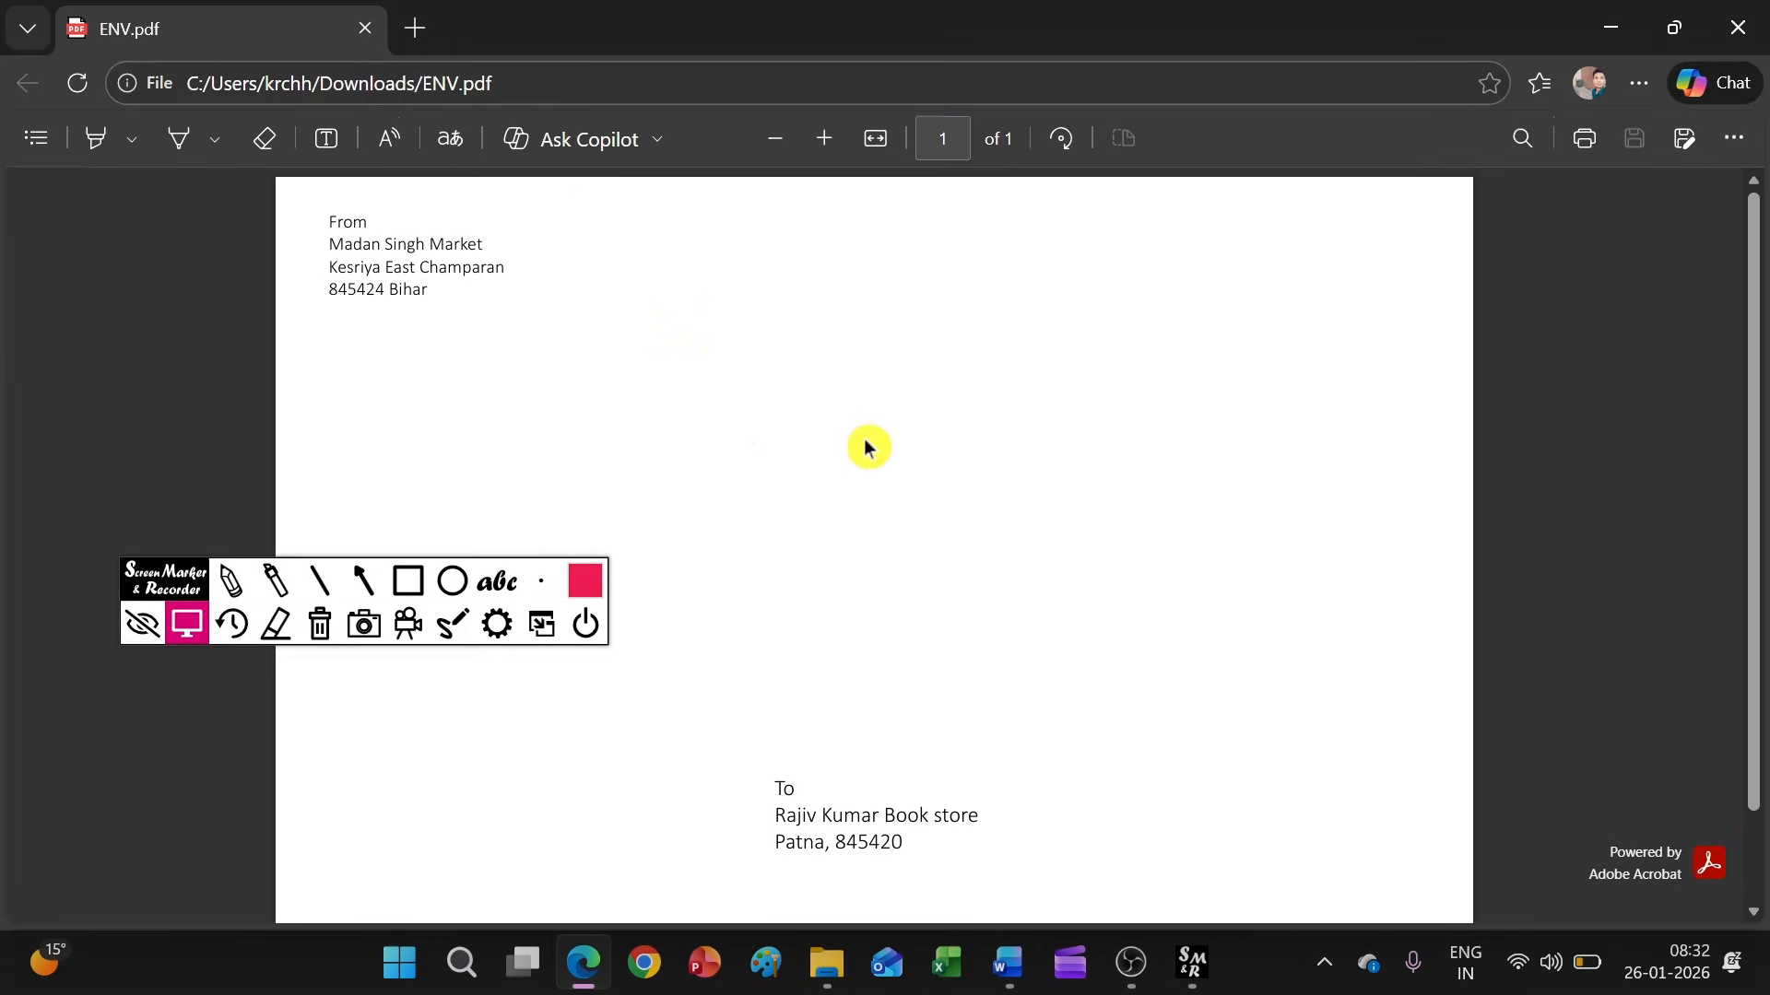
click(1613, 27)
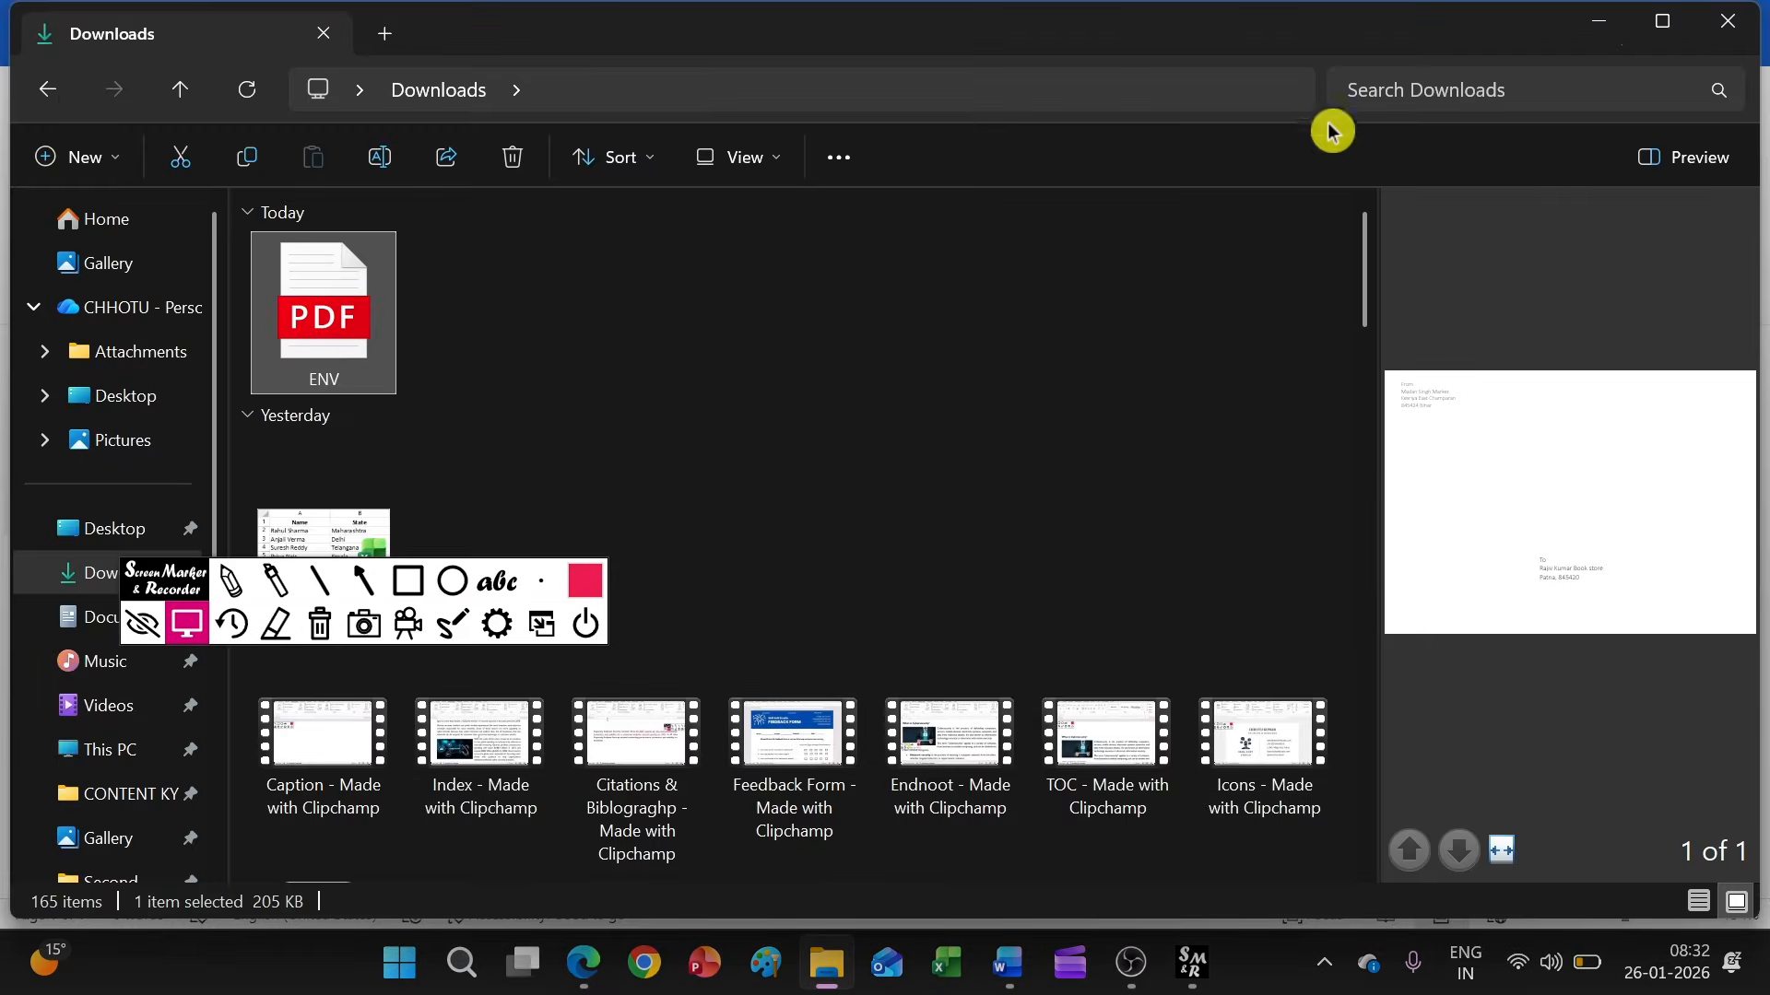
mouse_move(1008, 963)
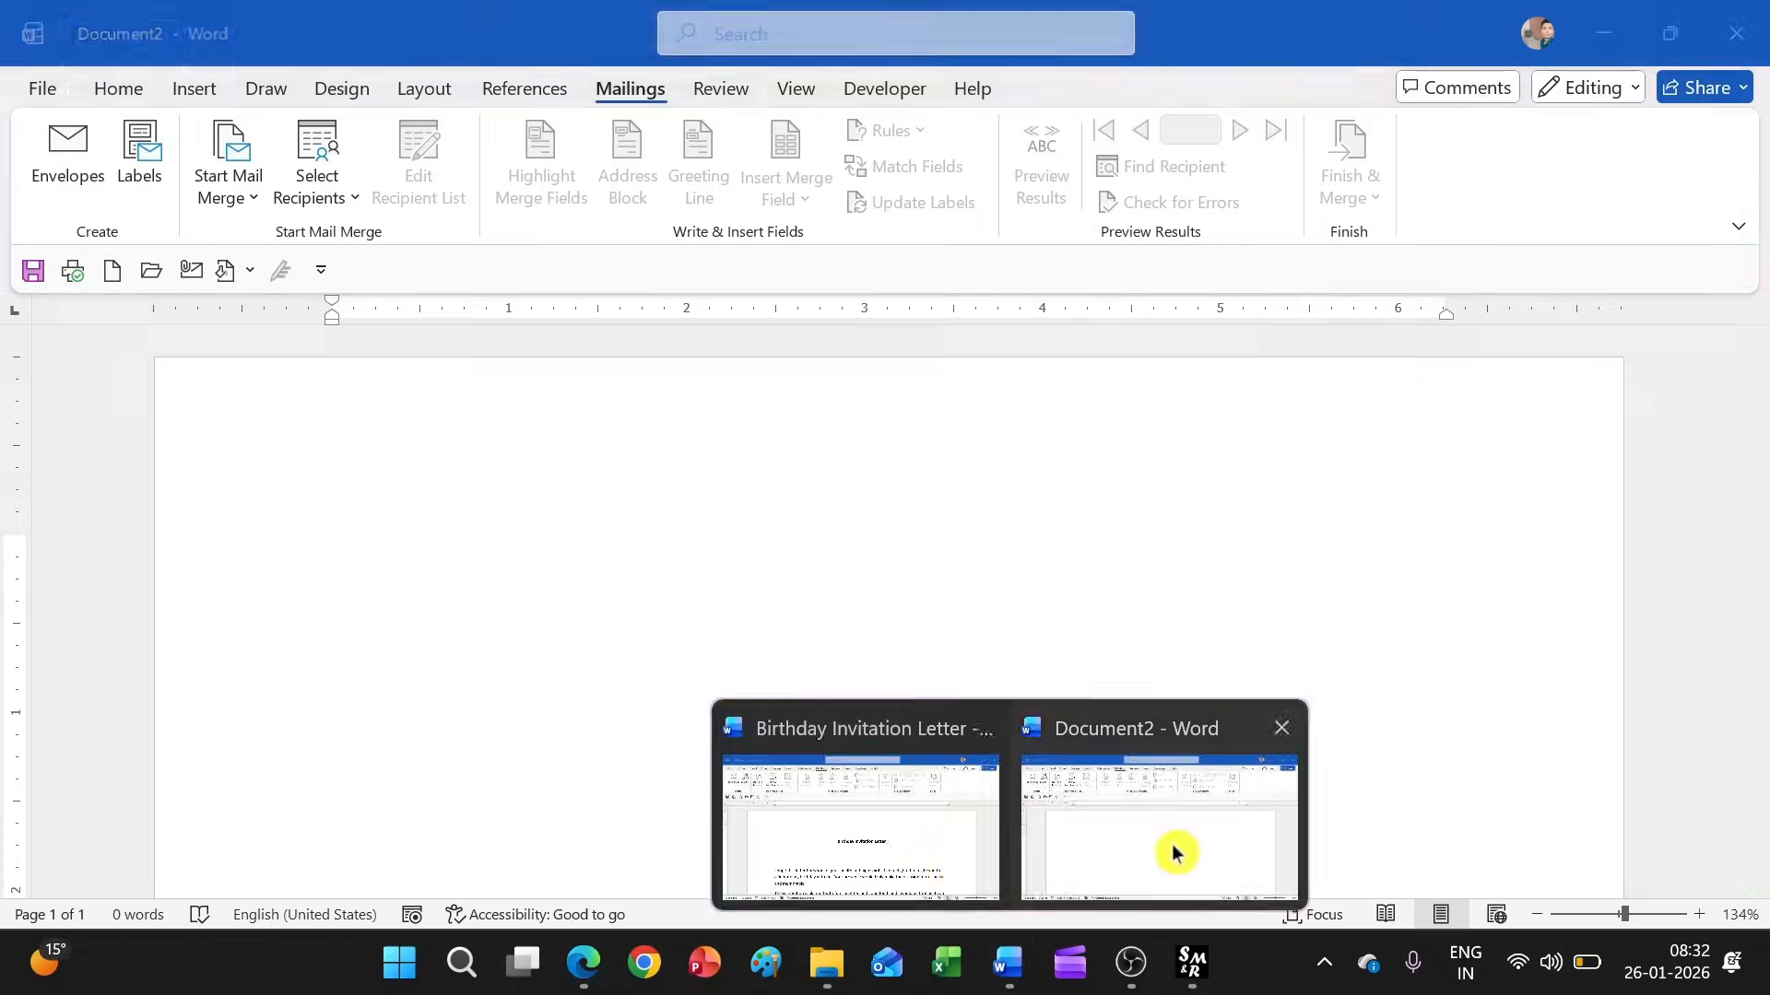
click(1170, 846)
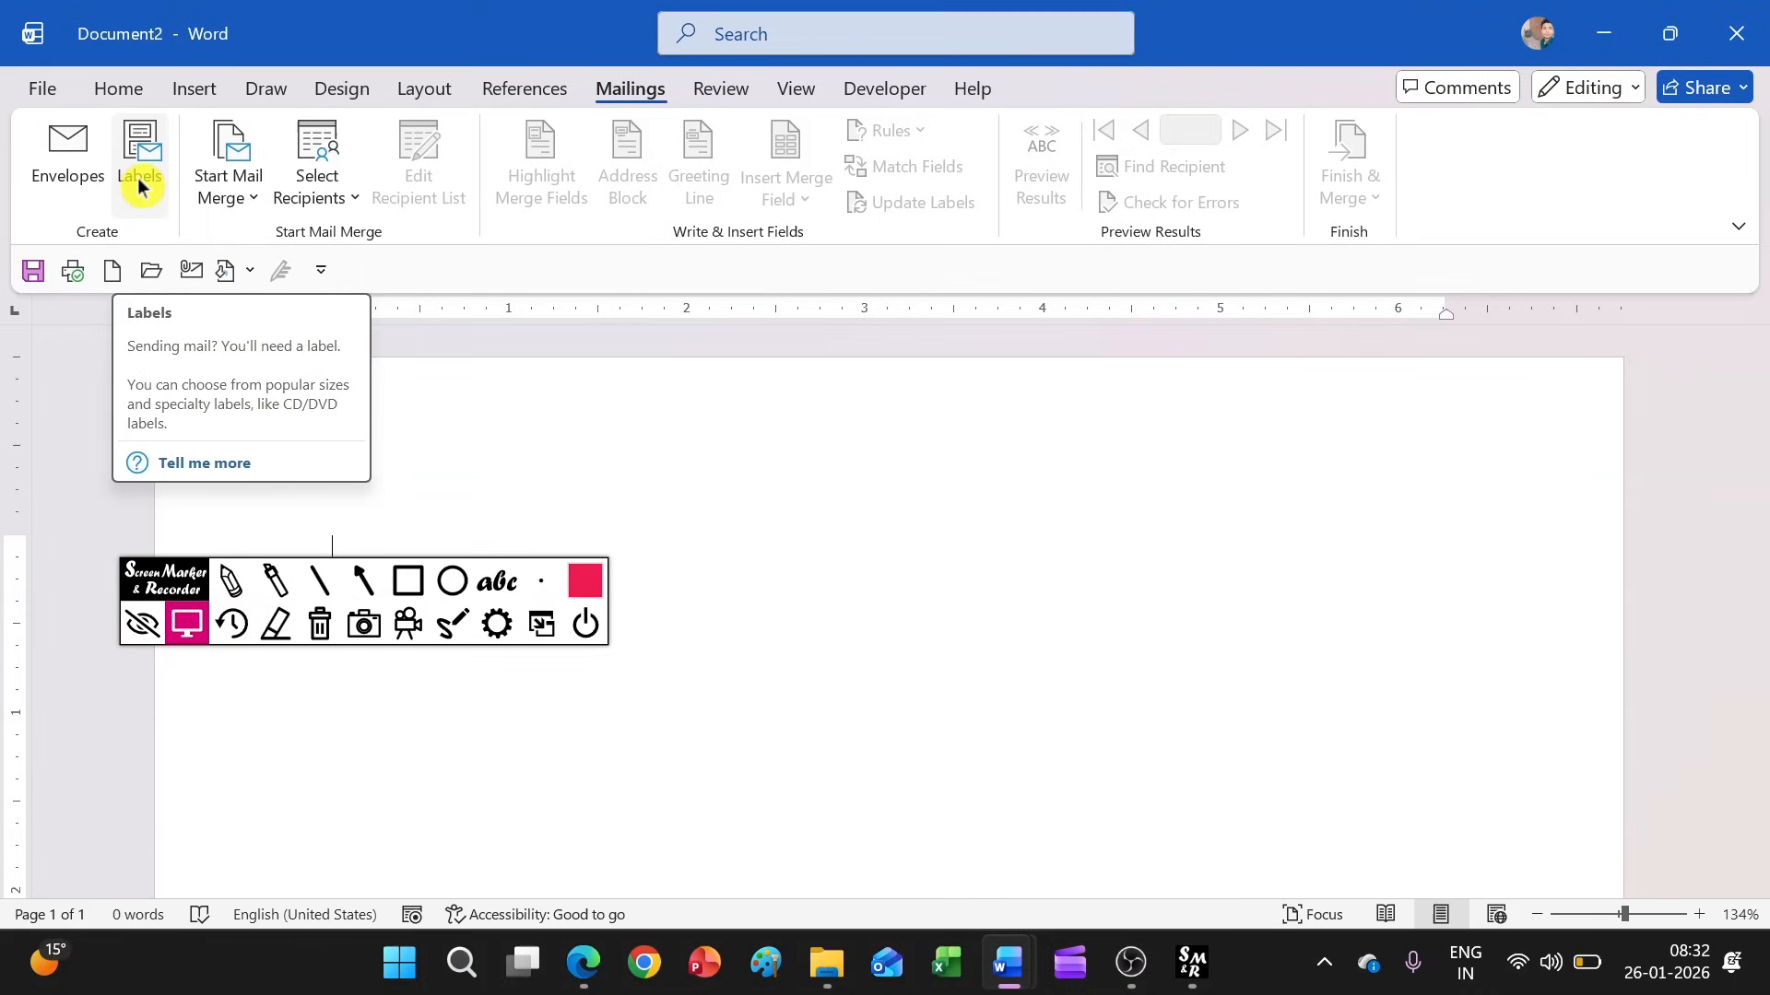
Start a mailing label and enter the sender's postal address, headed "From", as the label address
click(139, 185)
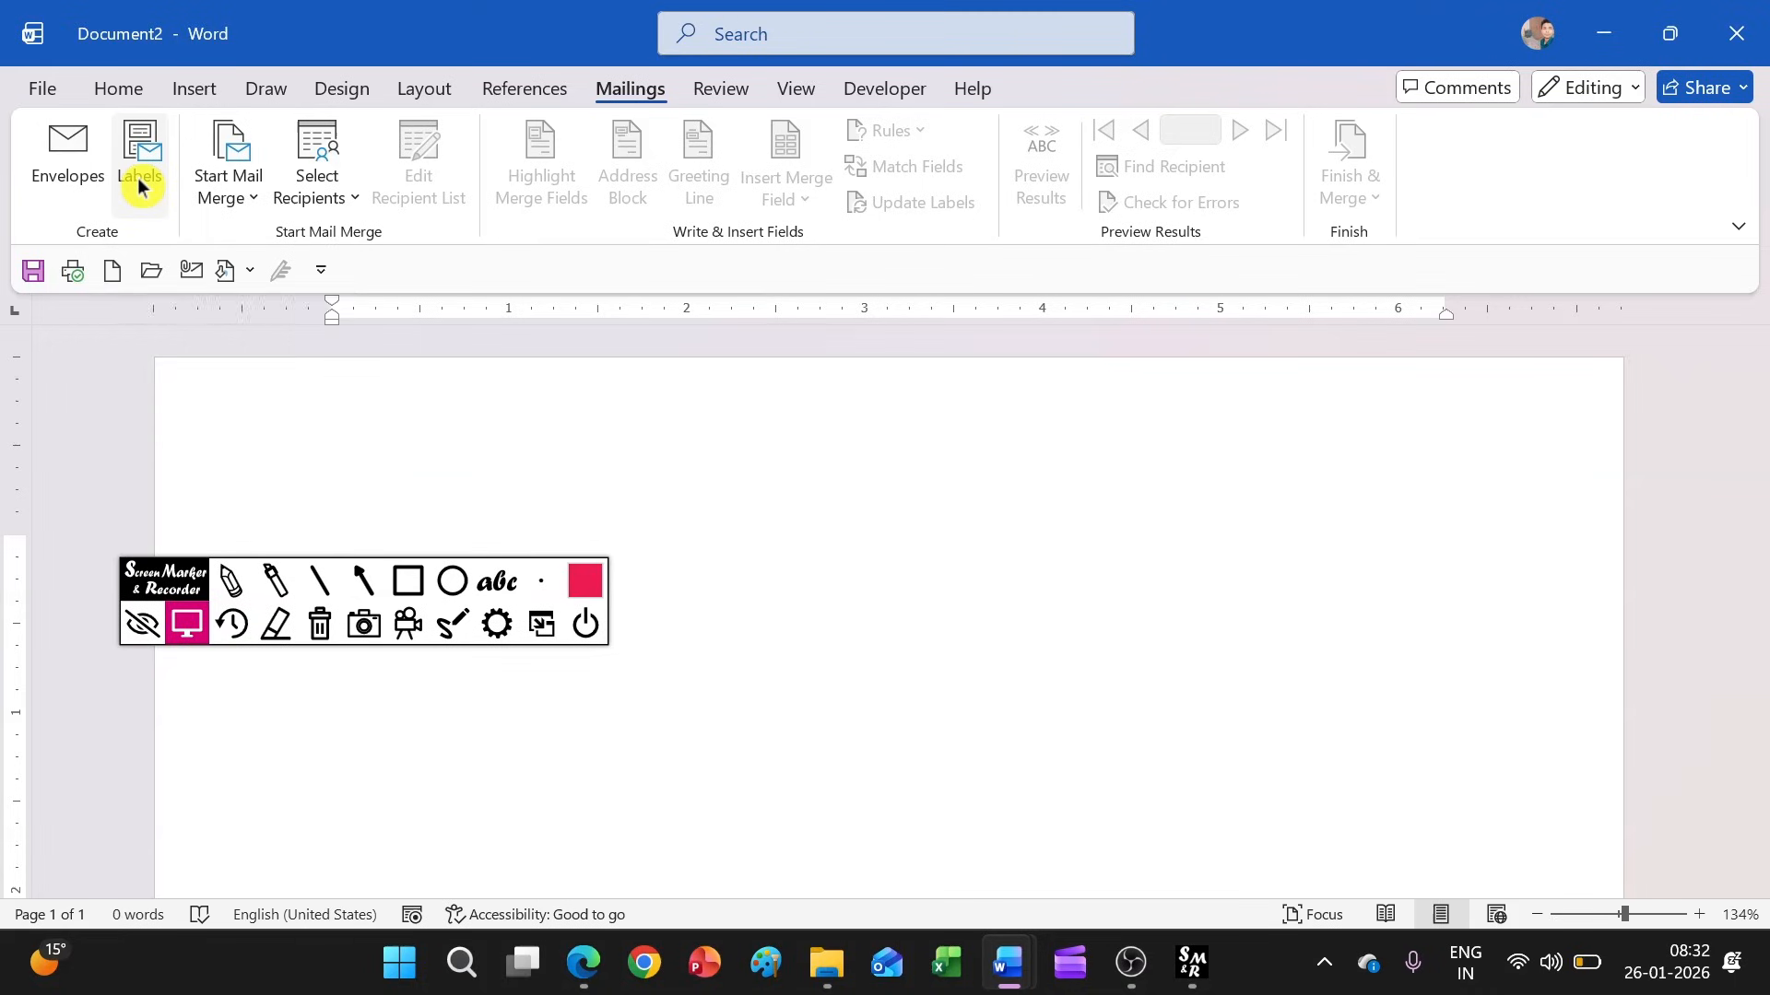
text(F)
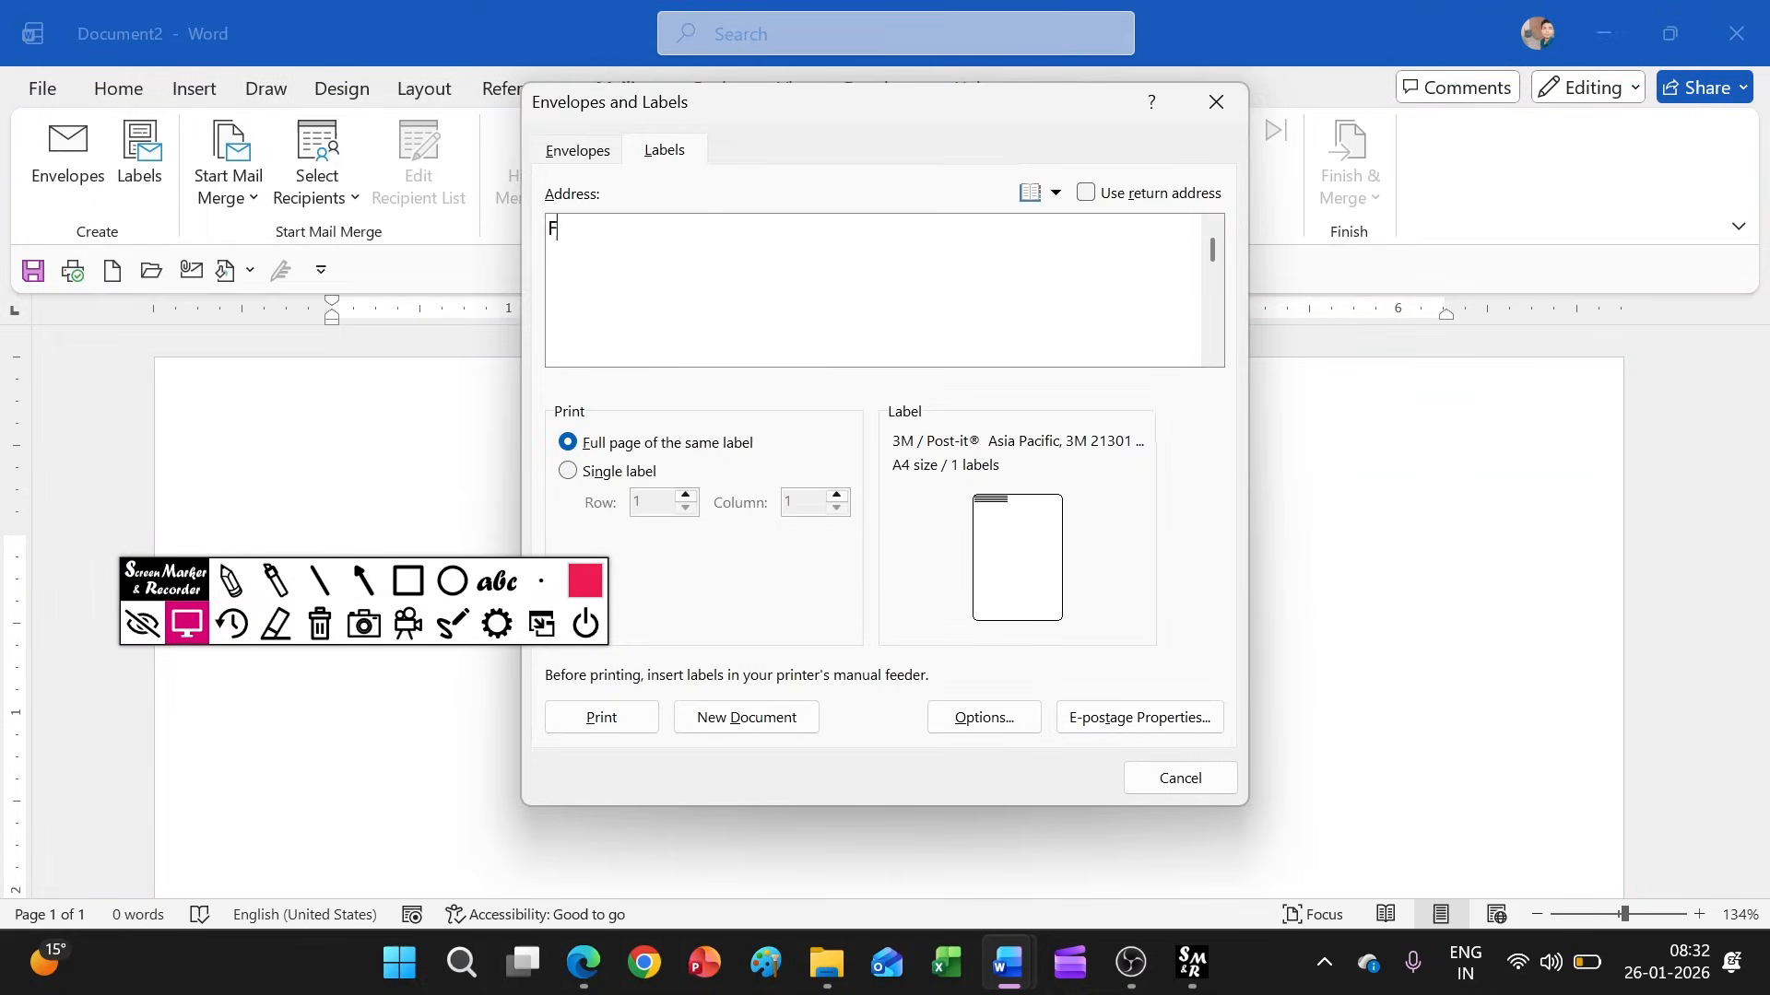
text(rom)
key(Return)
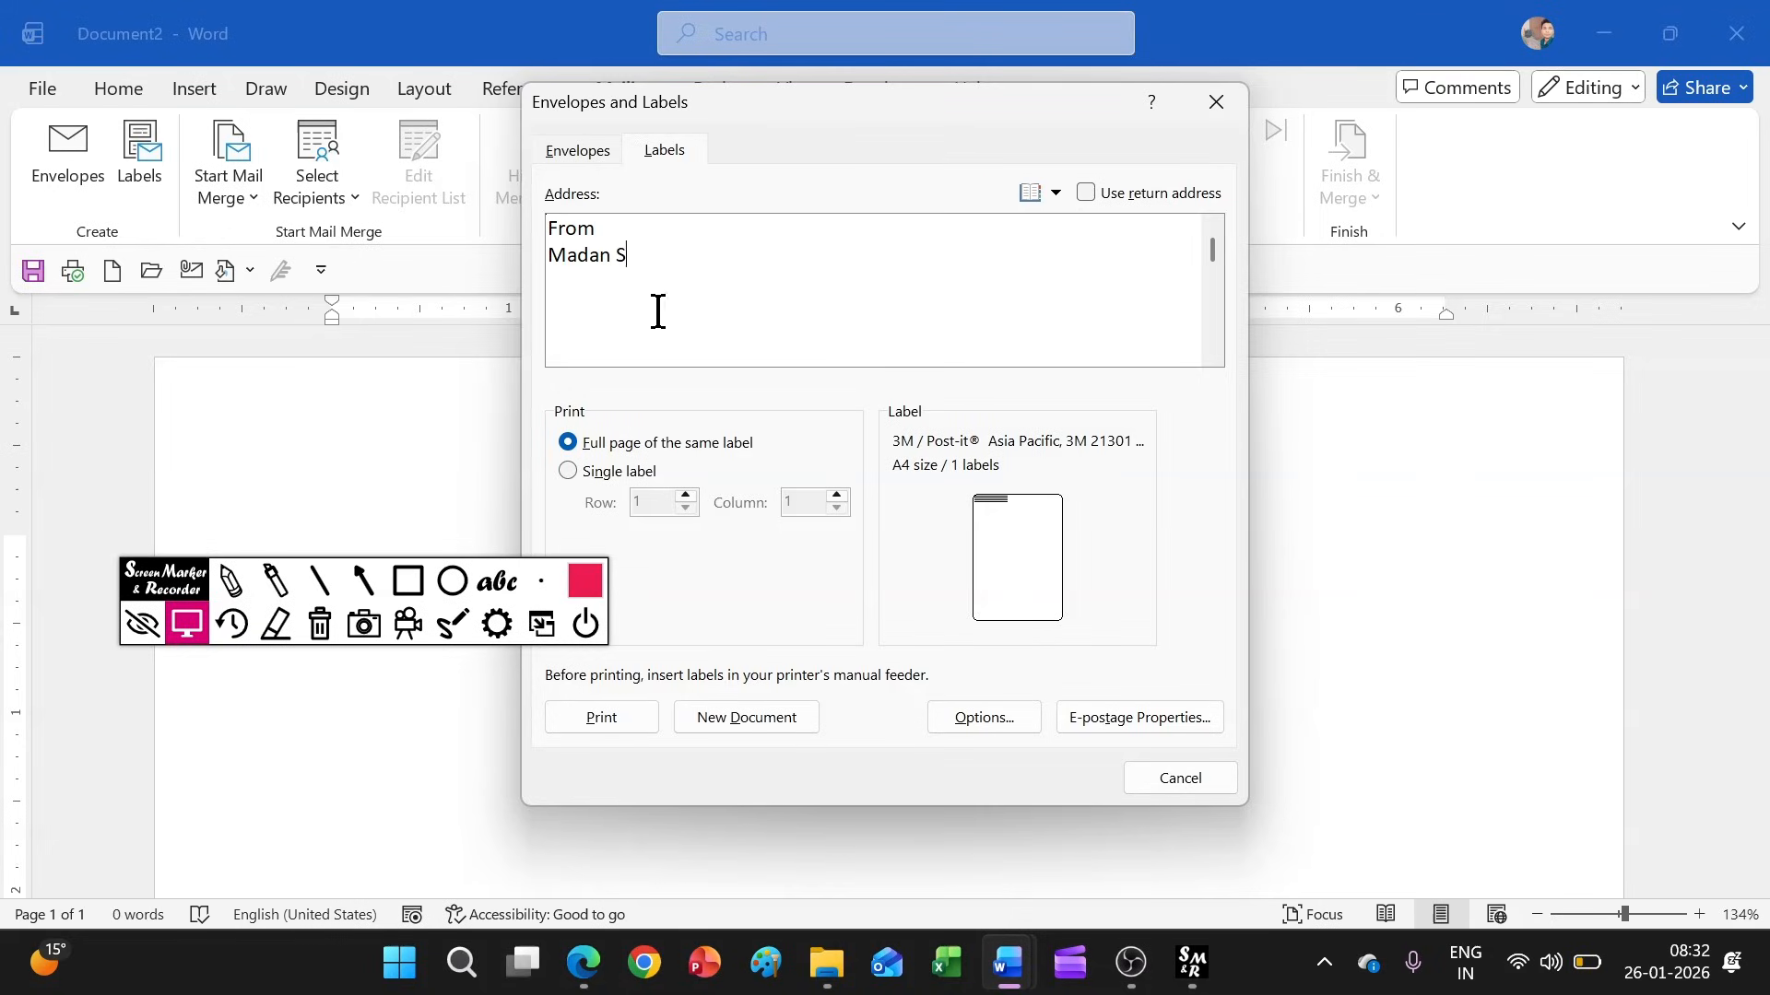
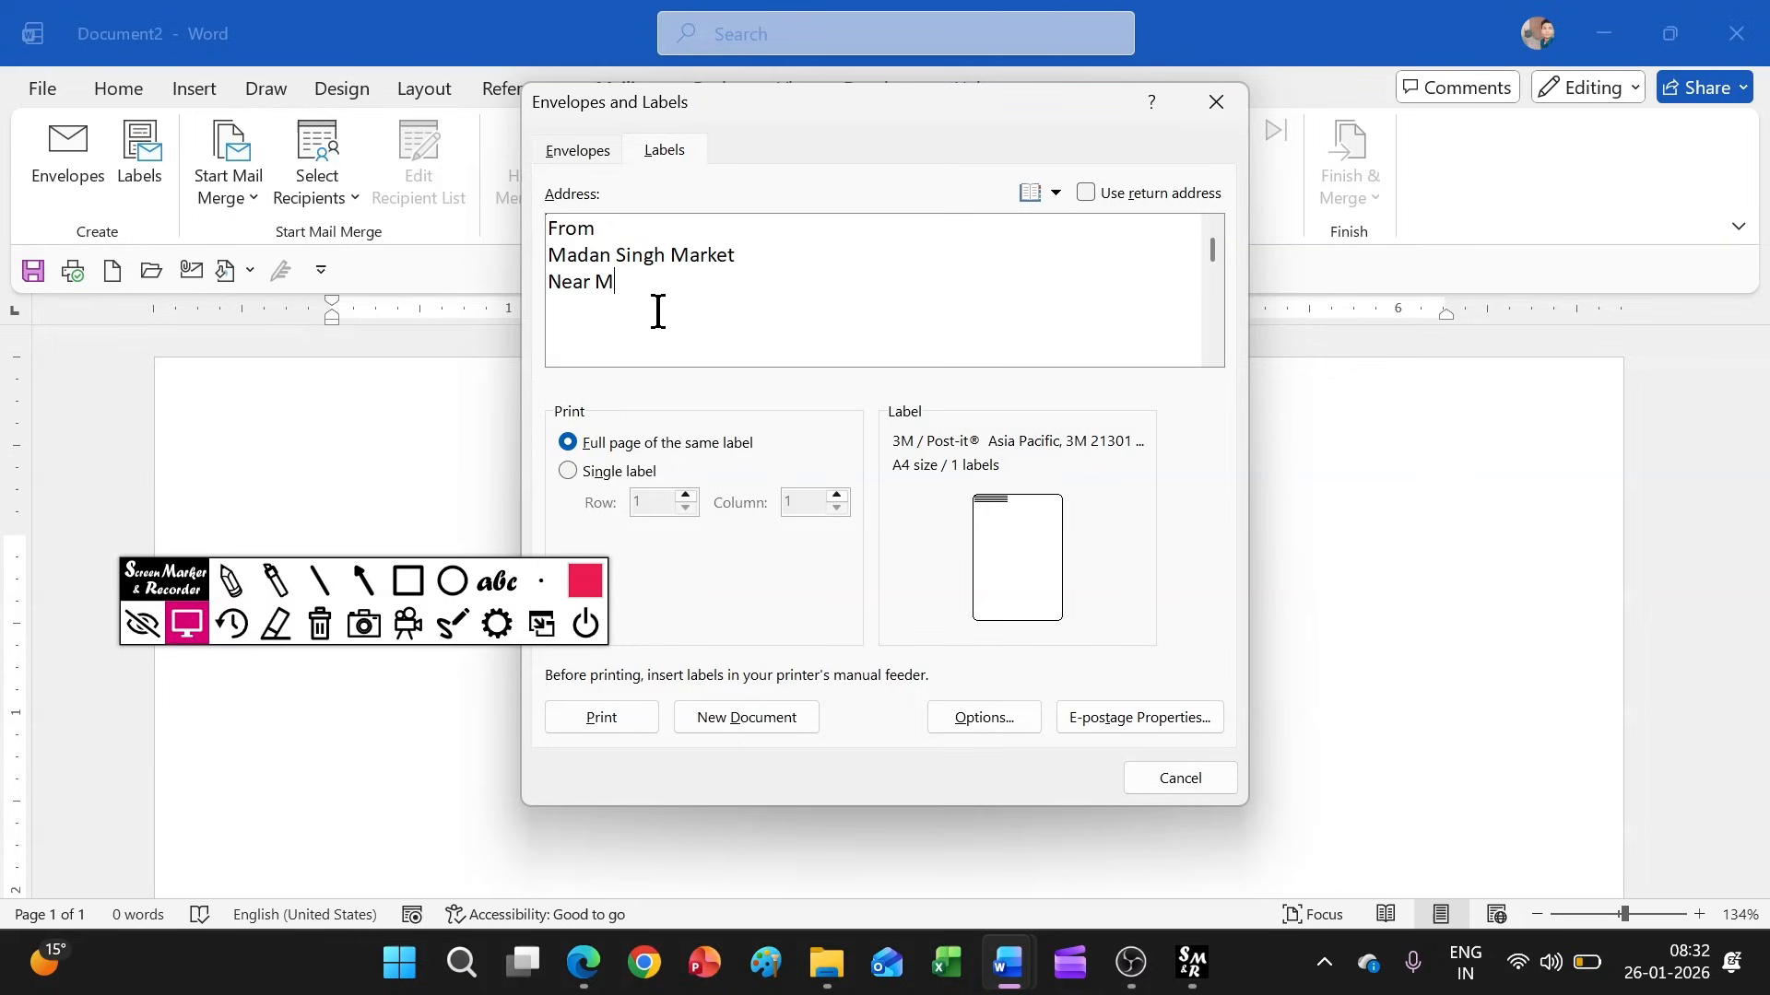
key(Num_Lock)
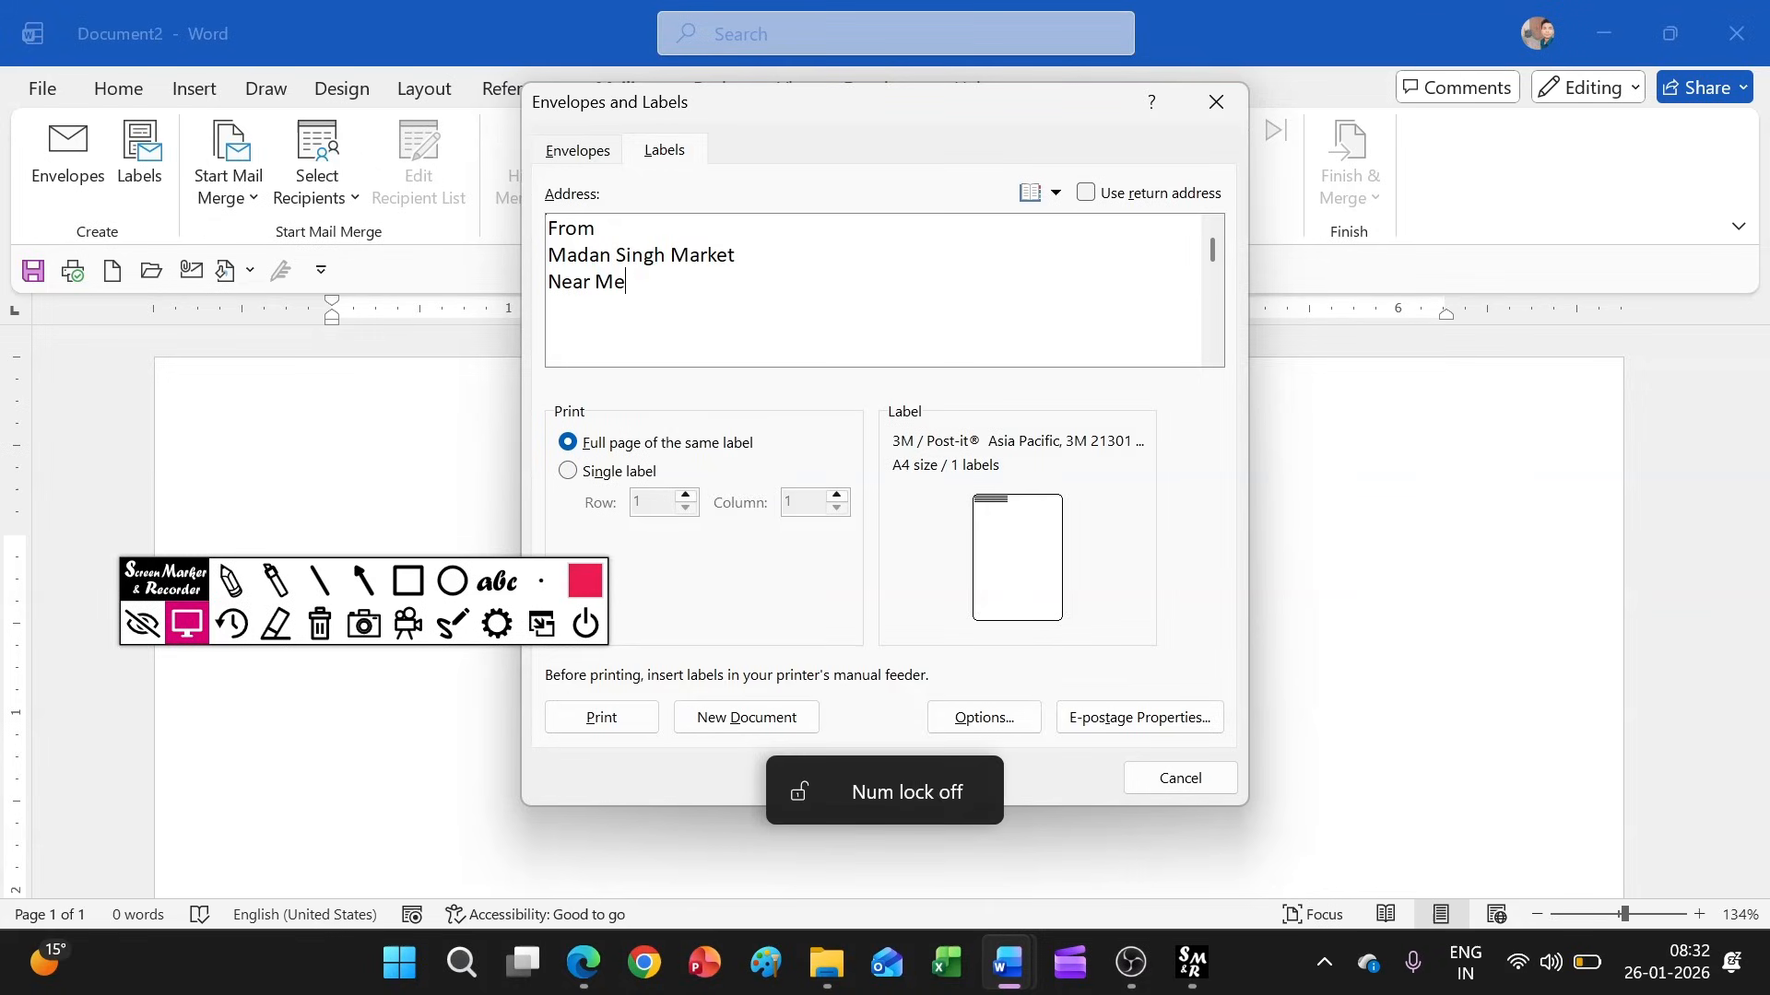
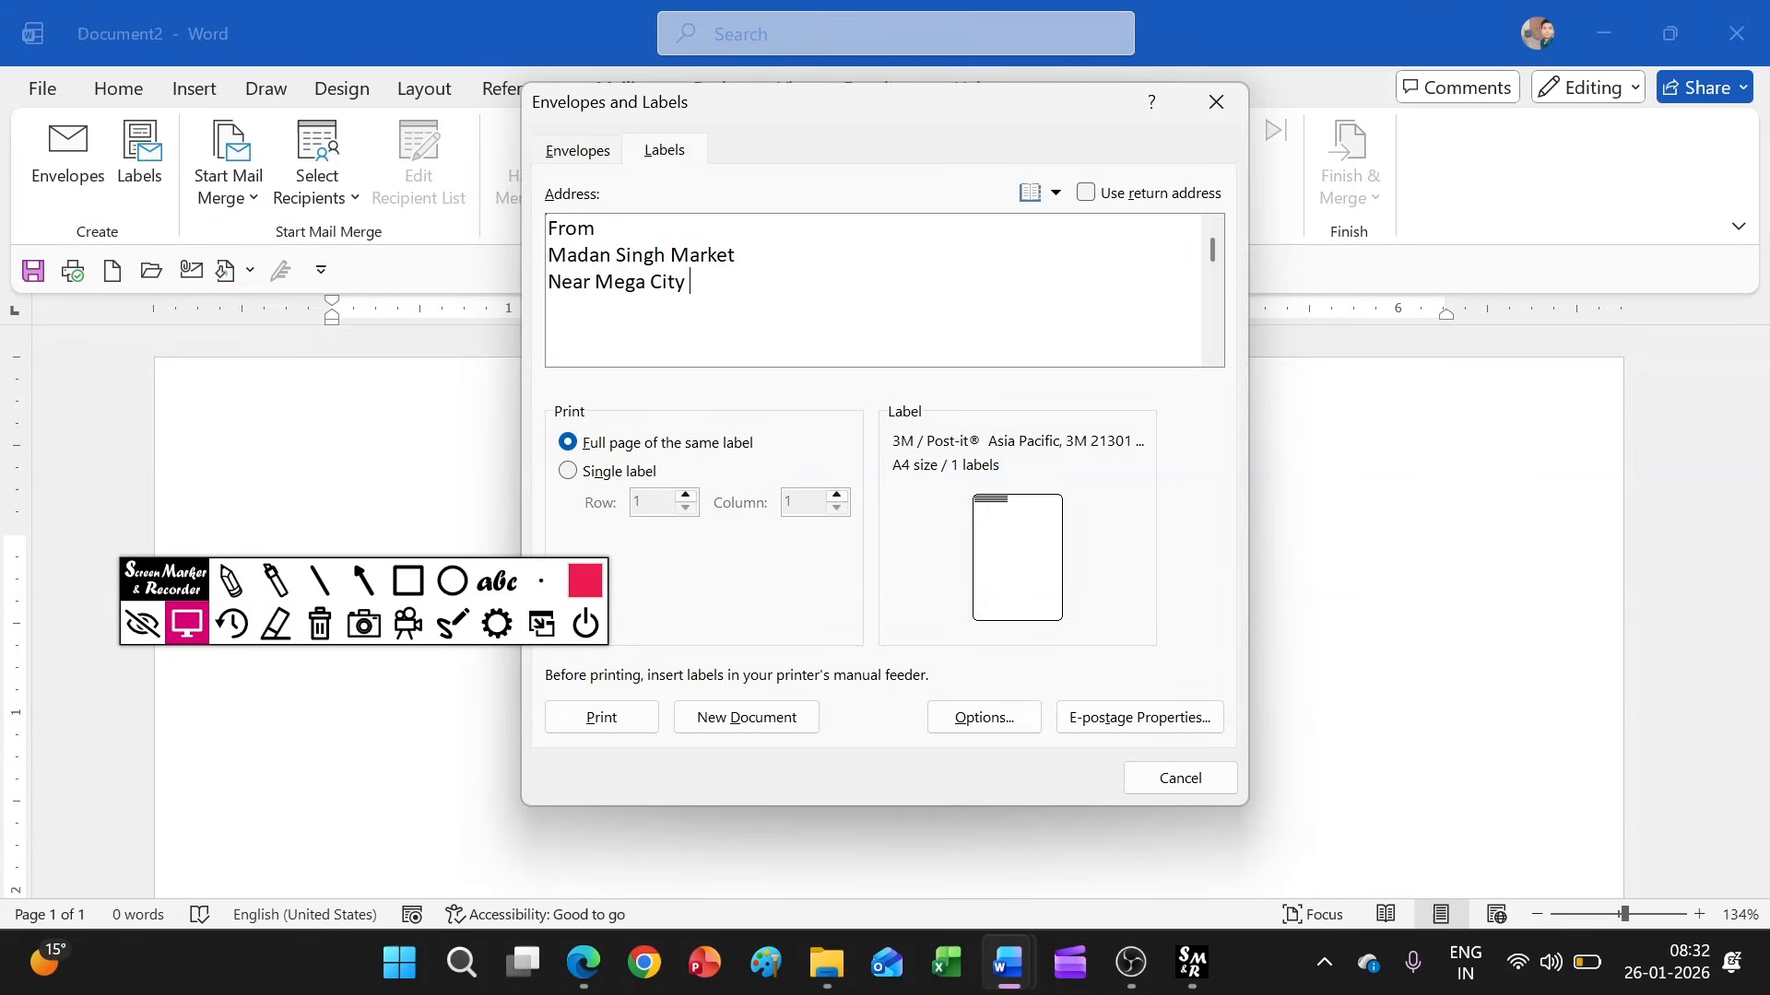
key(Return)
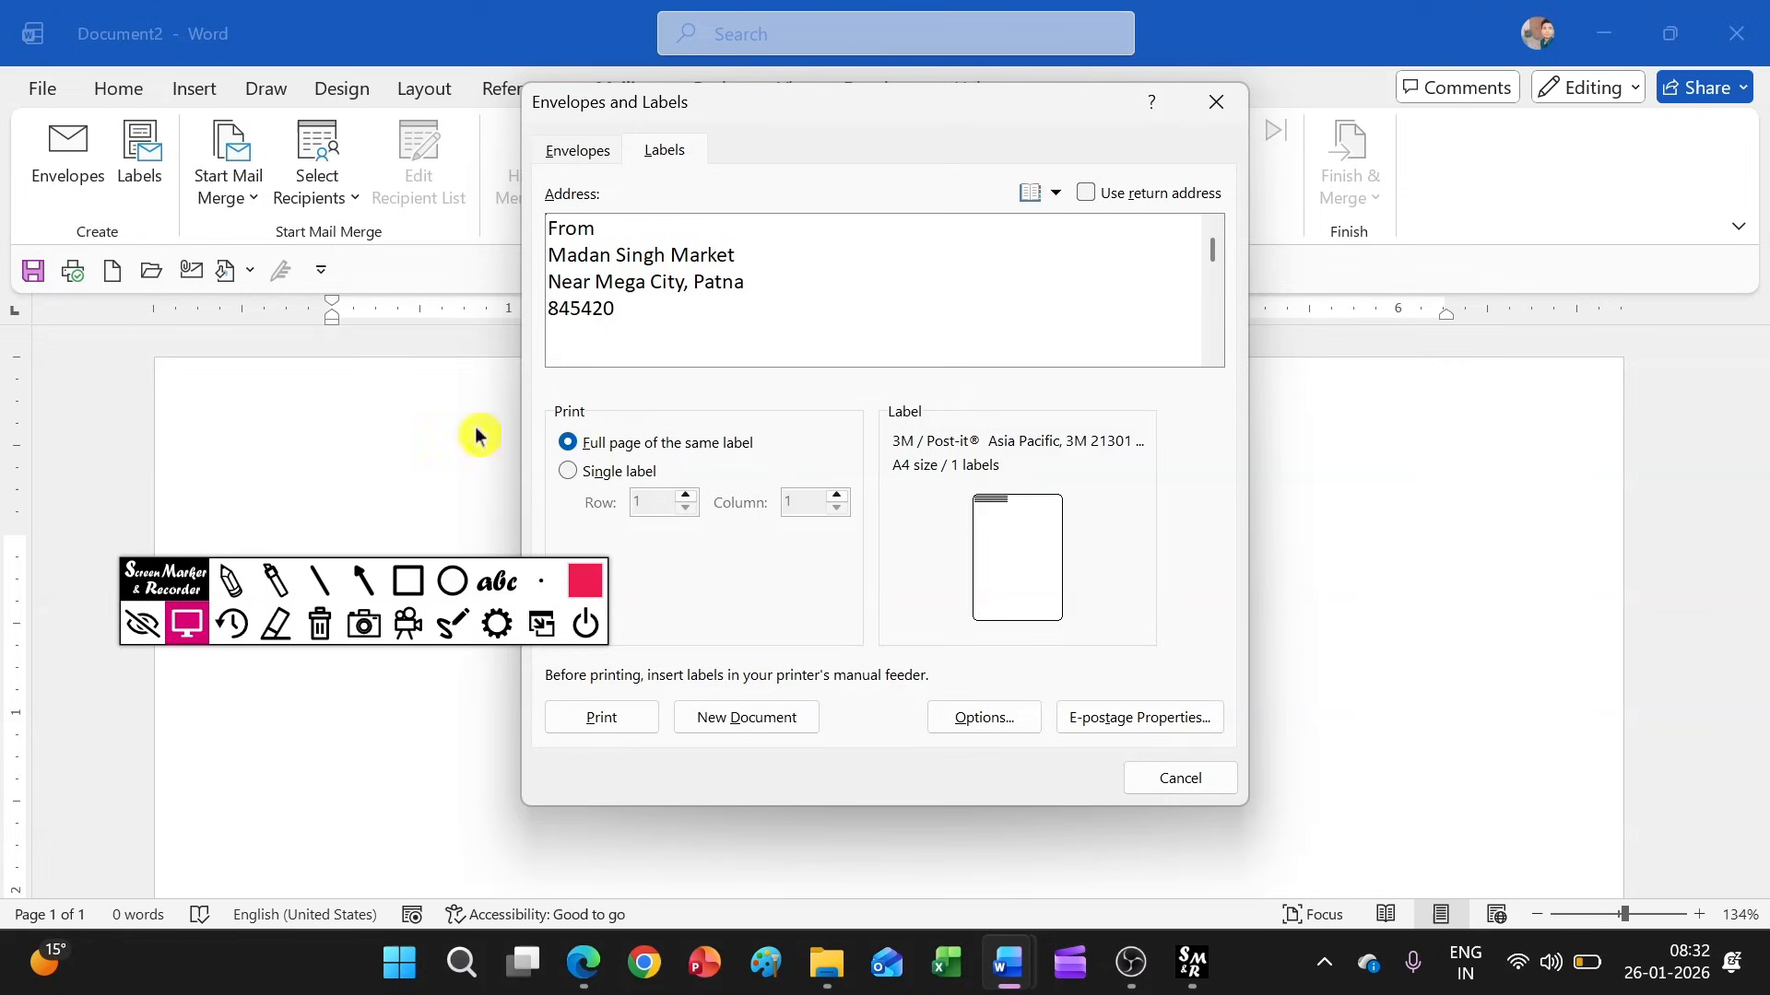
Set the label vendor to Microsoft and the label product to the first 30 Per Page entry
click(1014, 543)
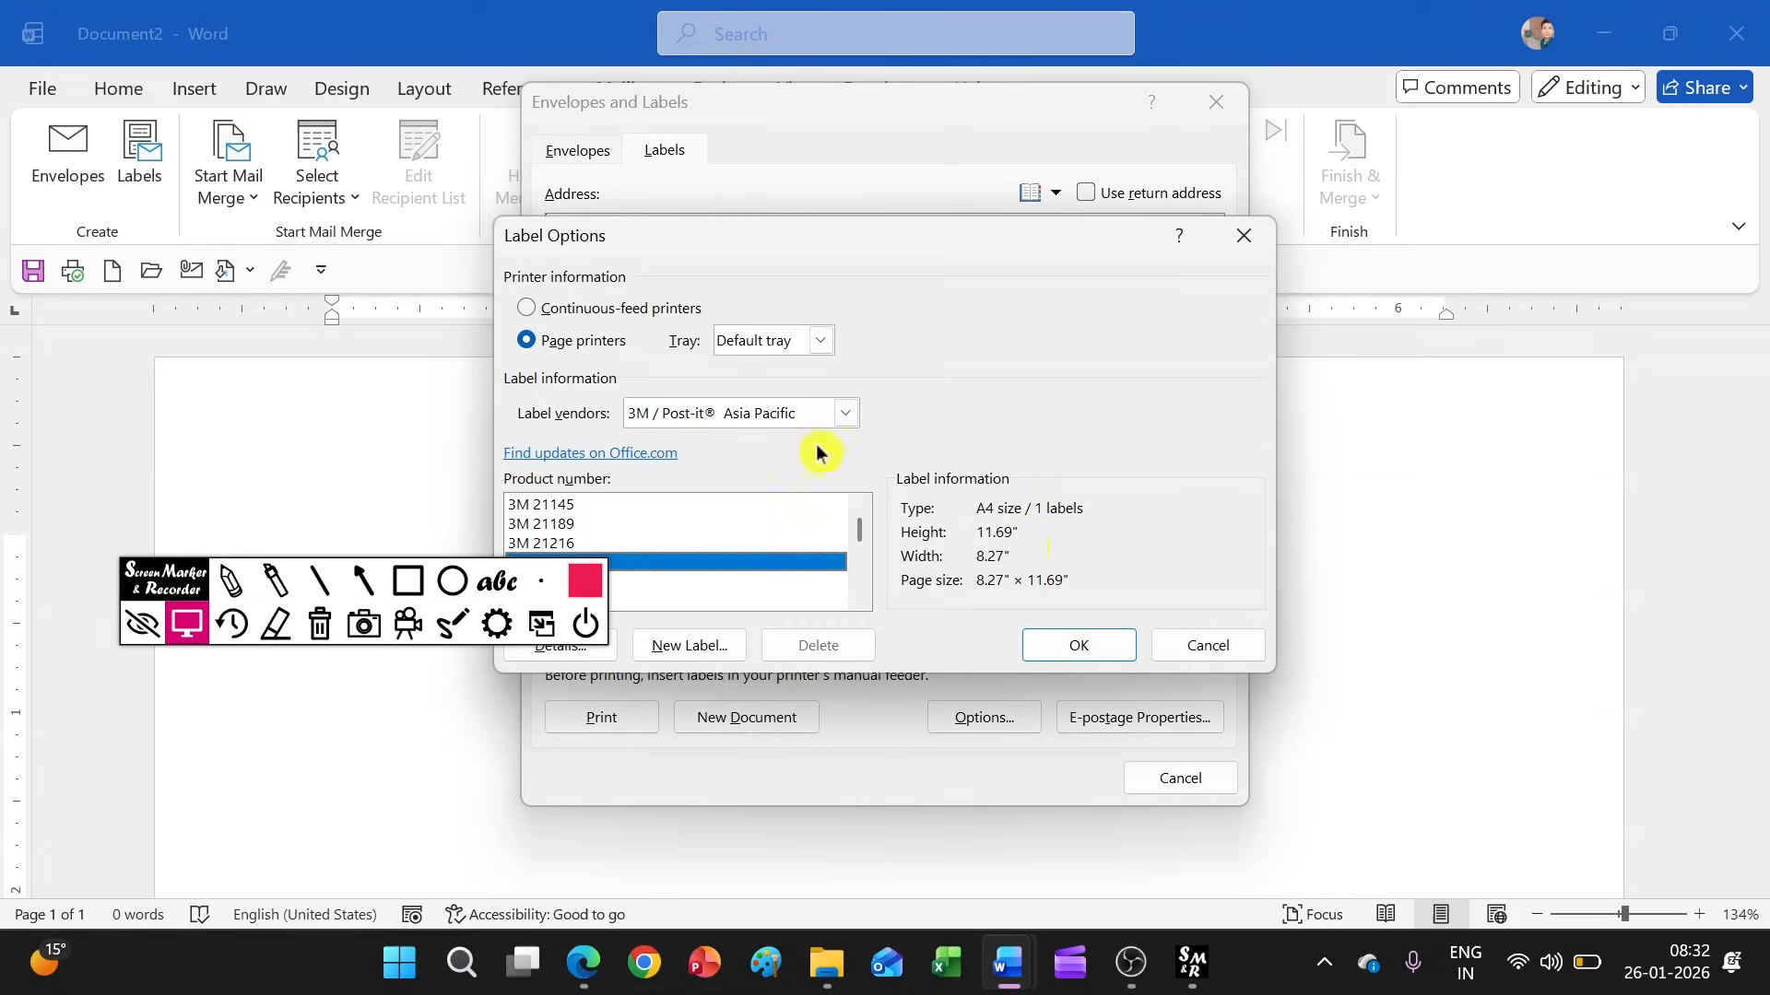
drag(150, 606, 111, 309)
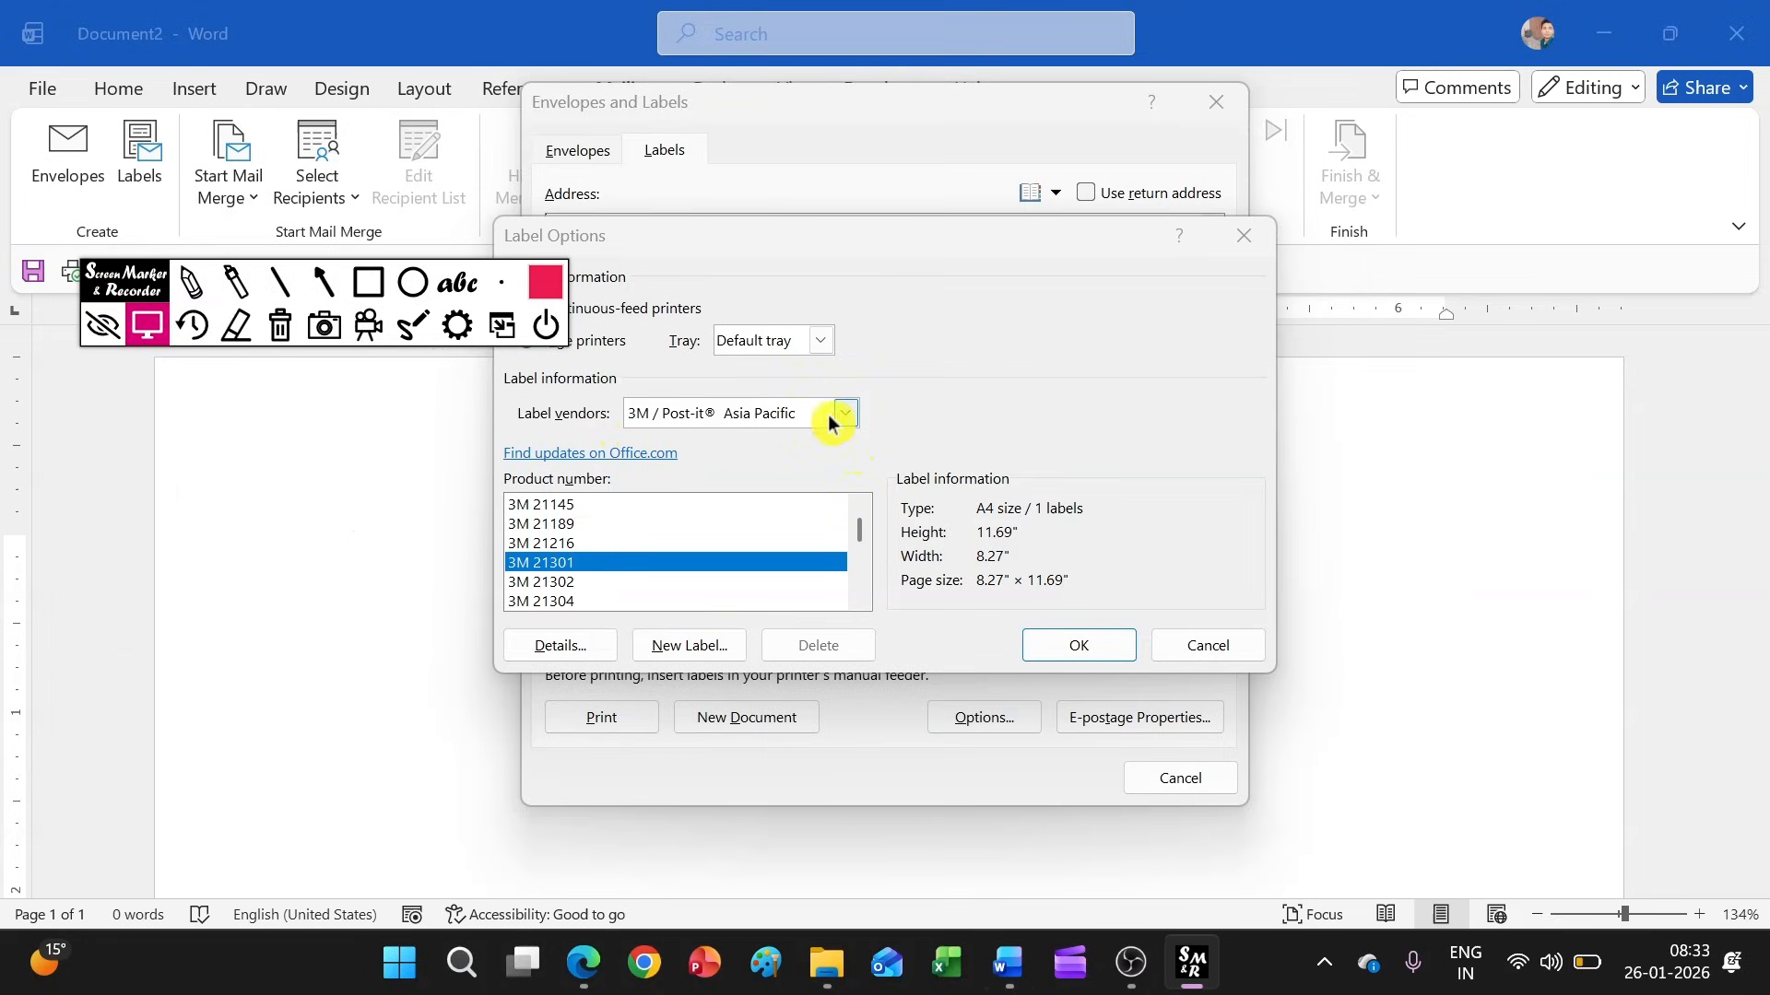
click(853, 411)
click(736, 441)
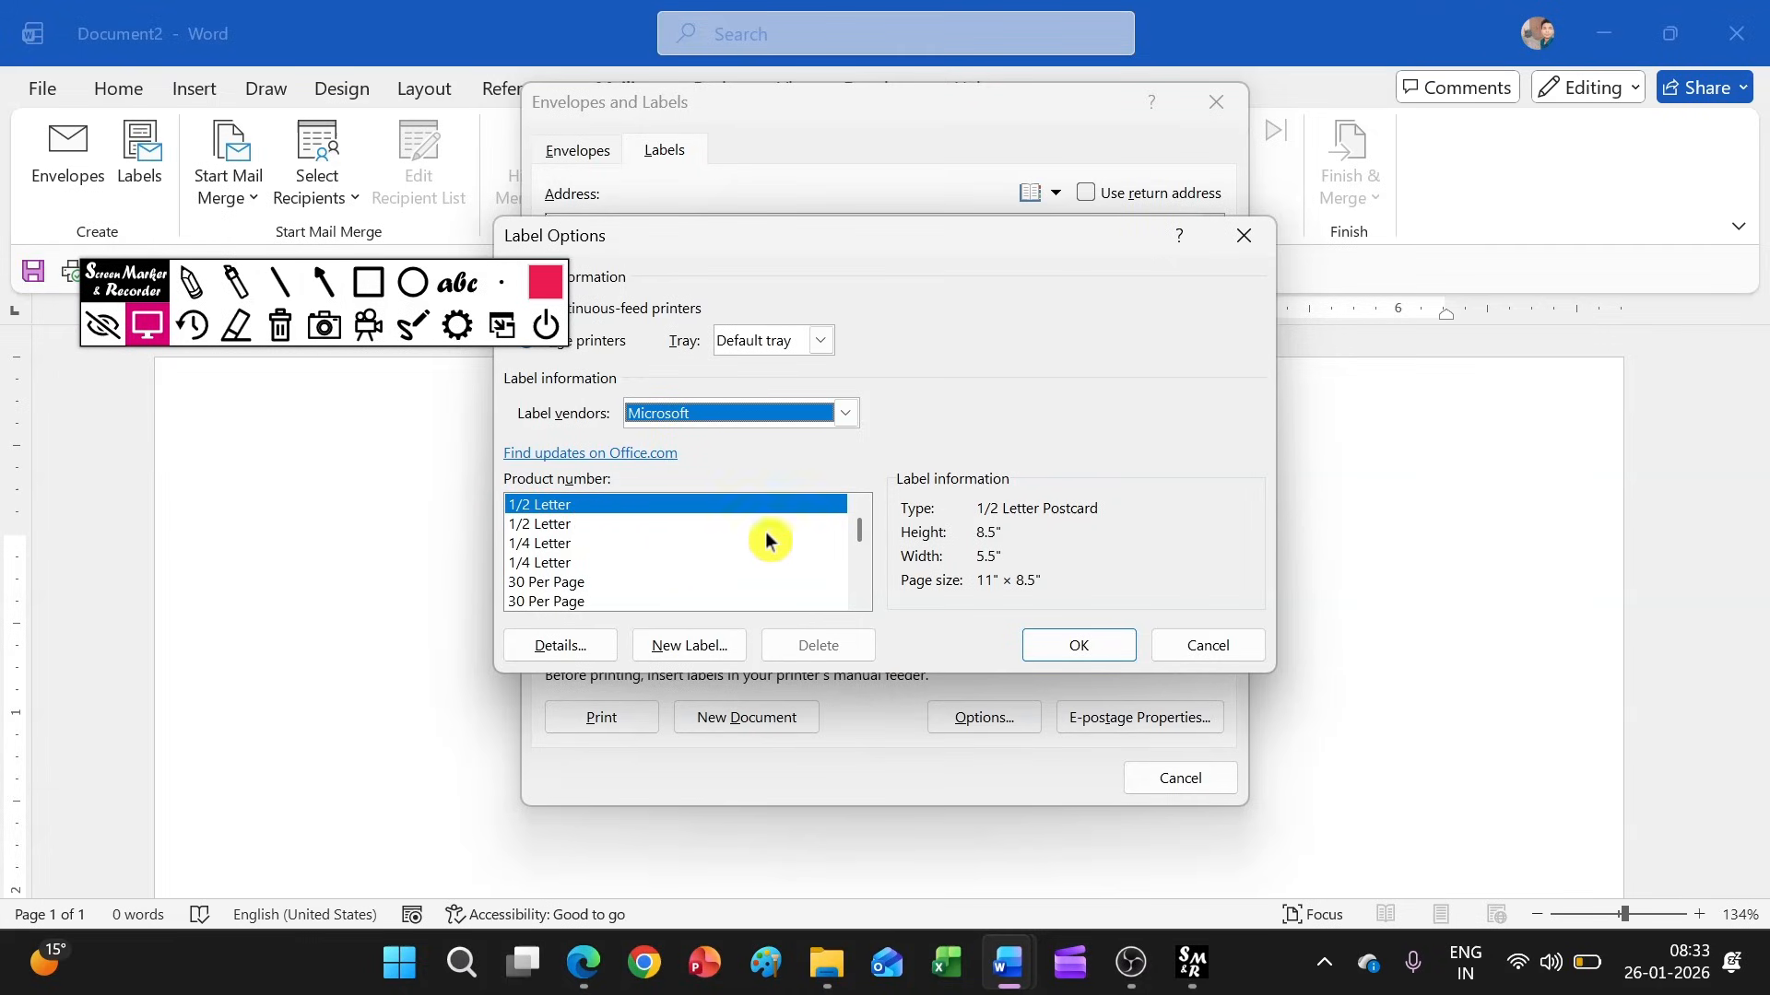
click(549, 582)
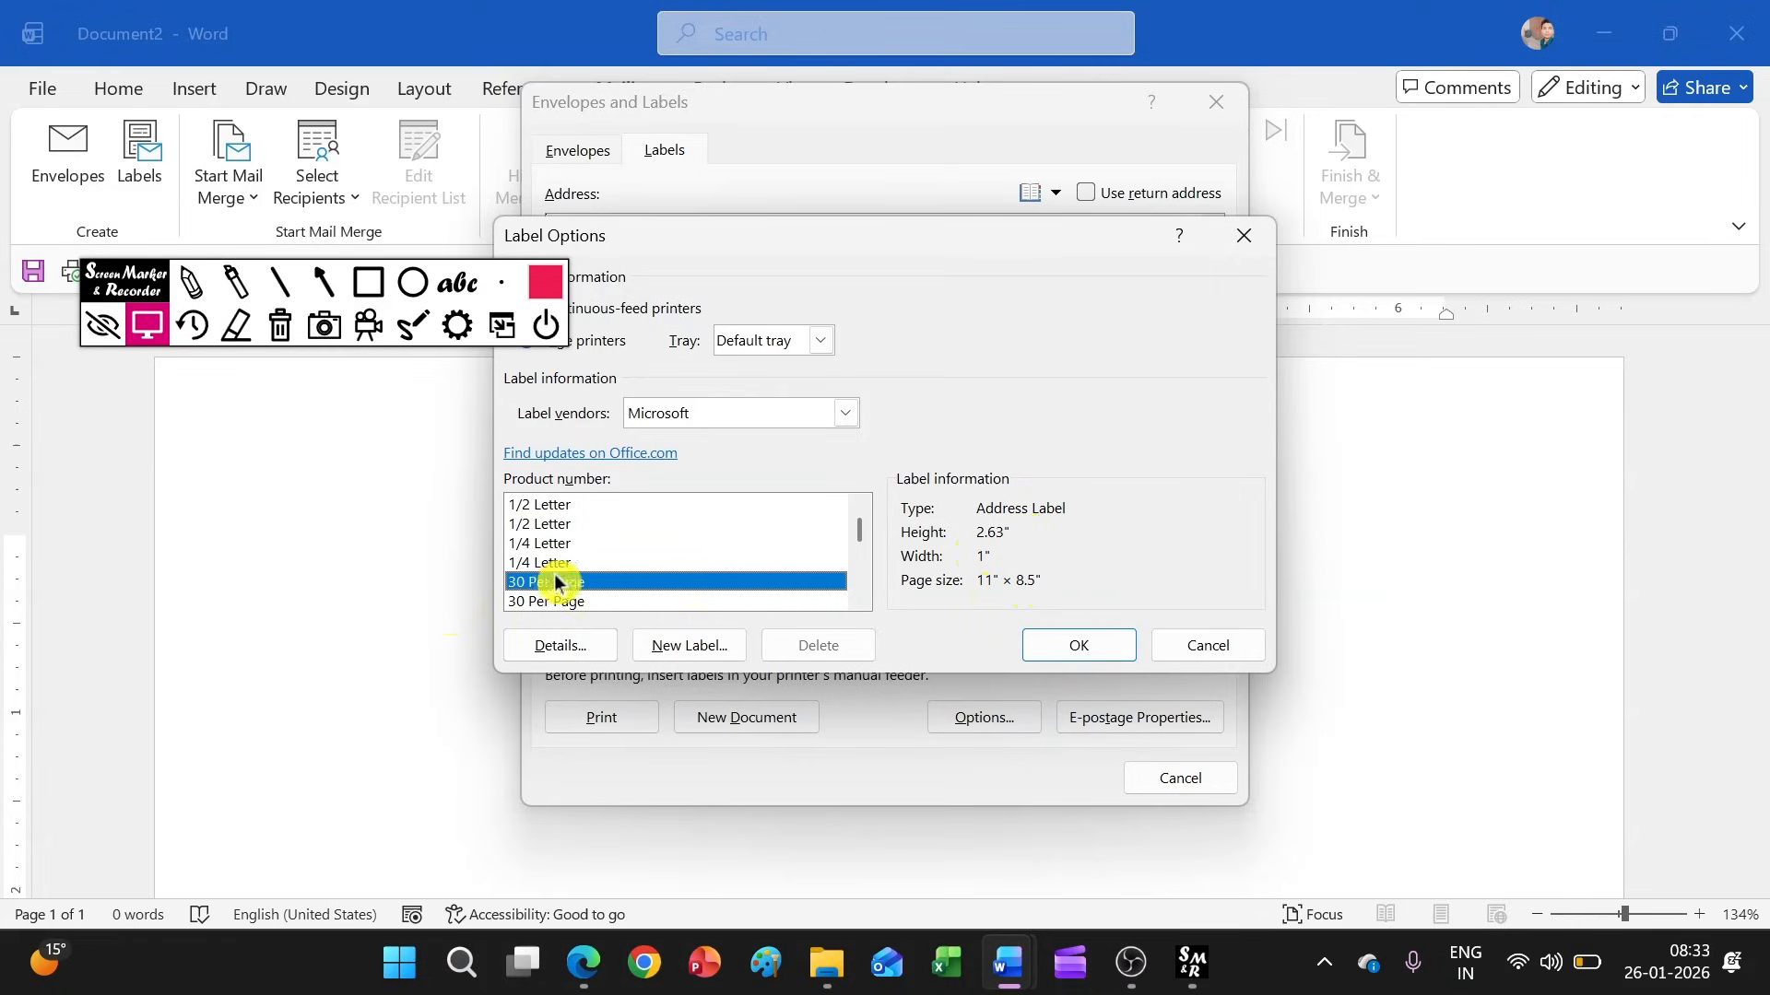
click(1124, 646)
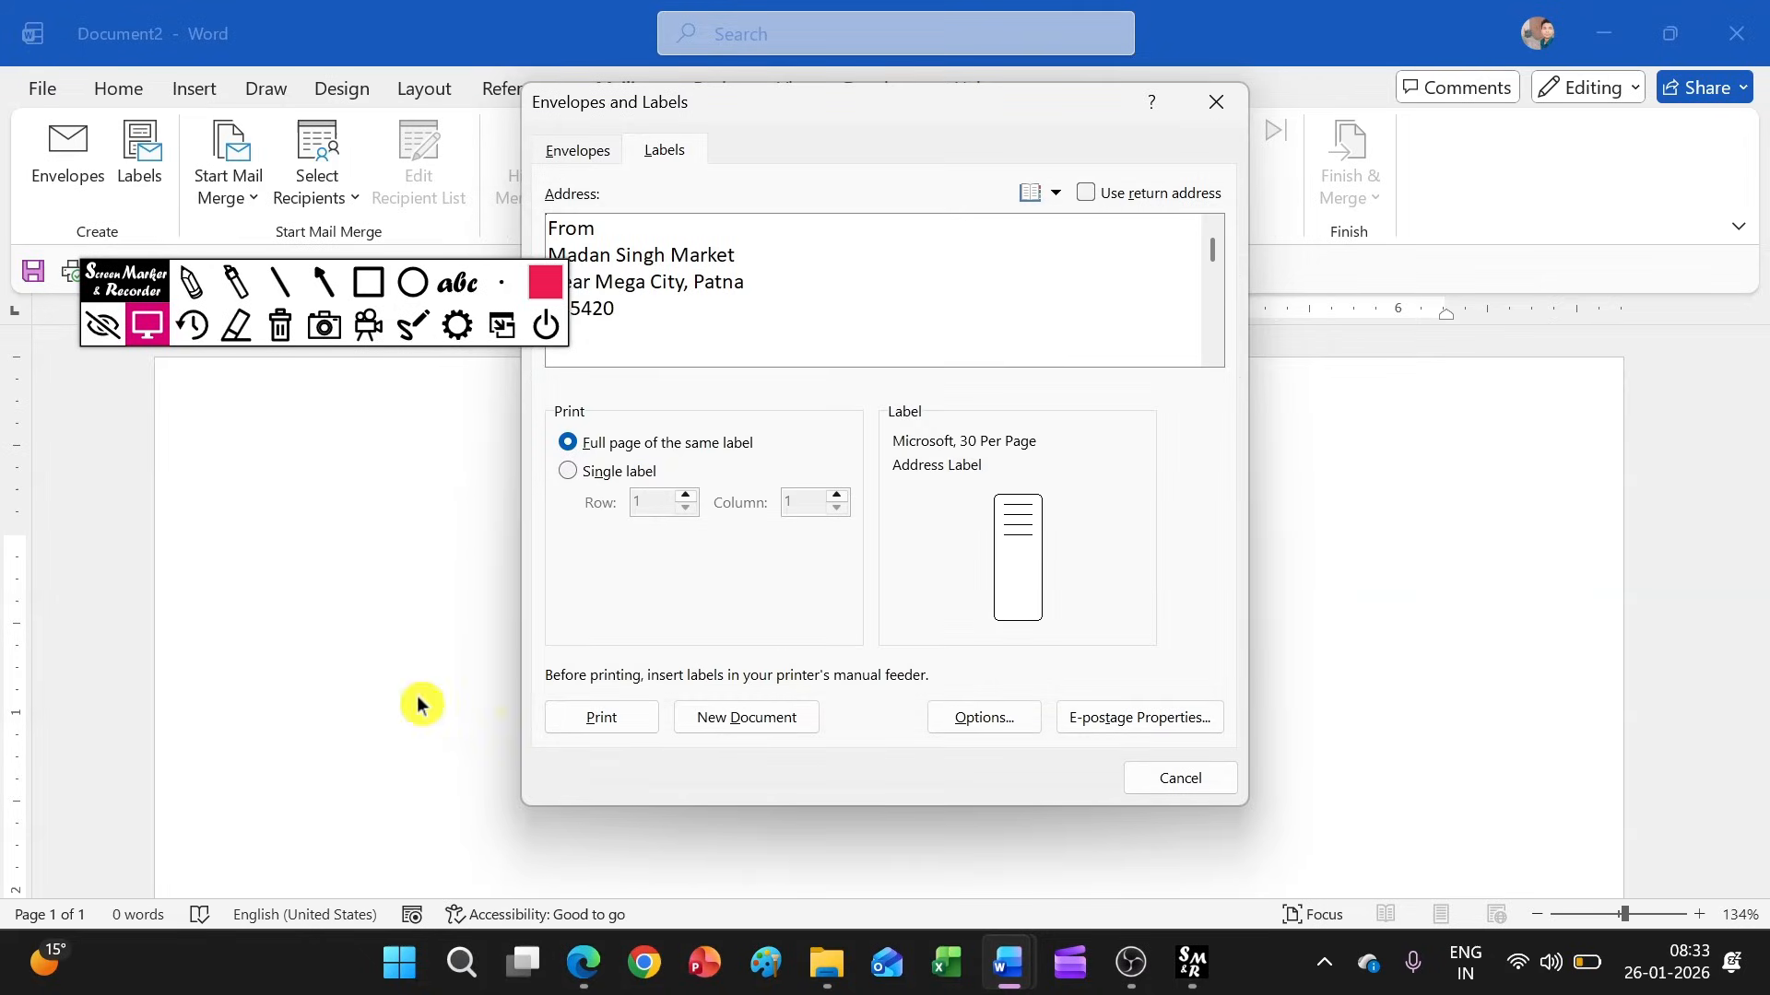
Print the full page of identical labels to a PDF file named Address in the Documents folder
click(556, 706)
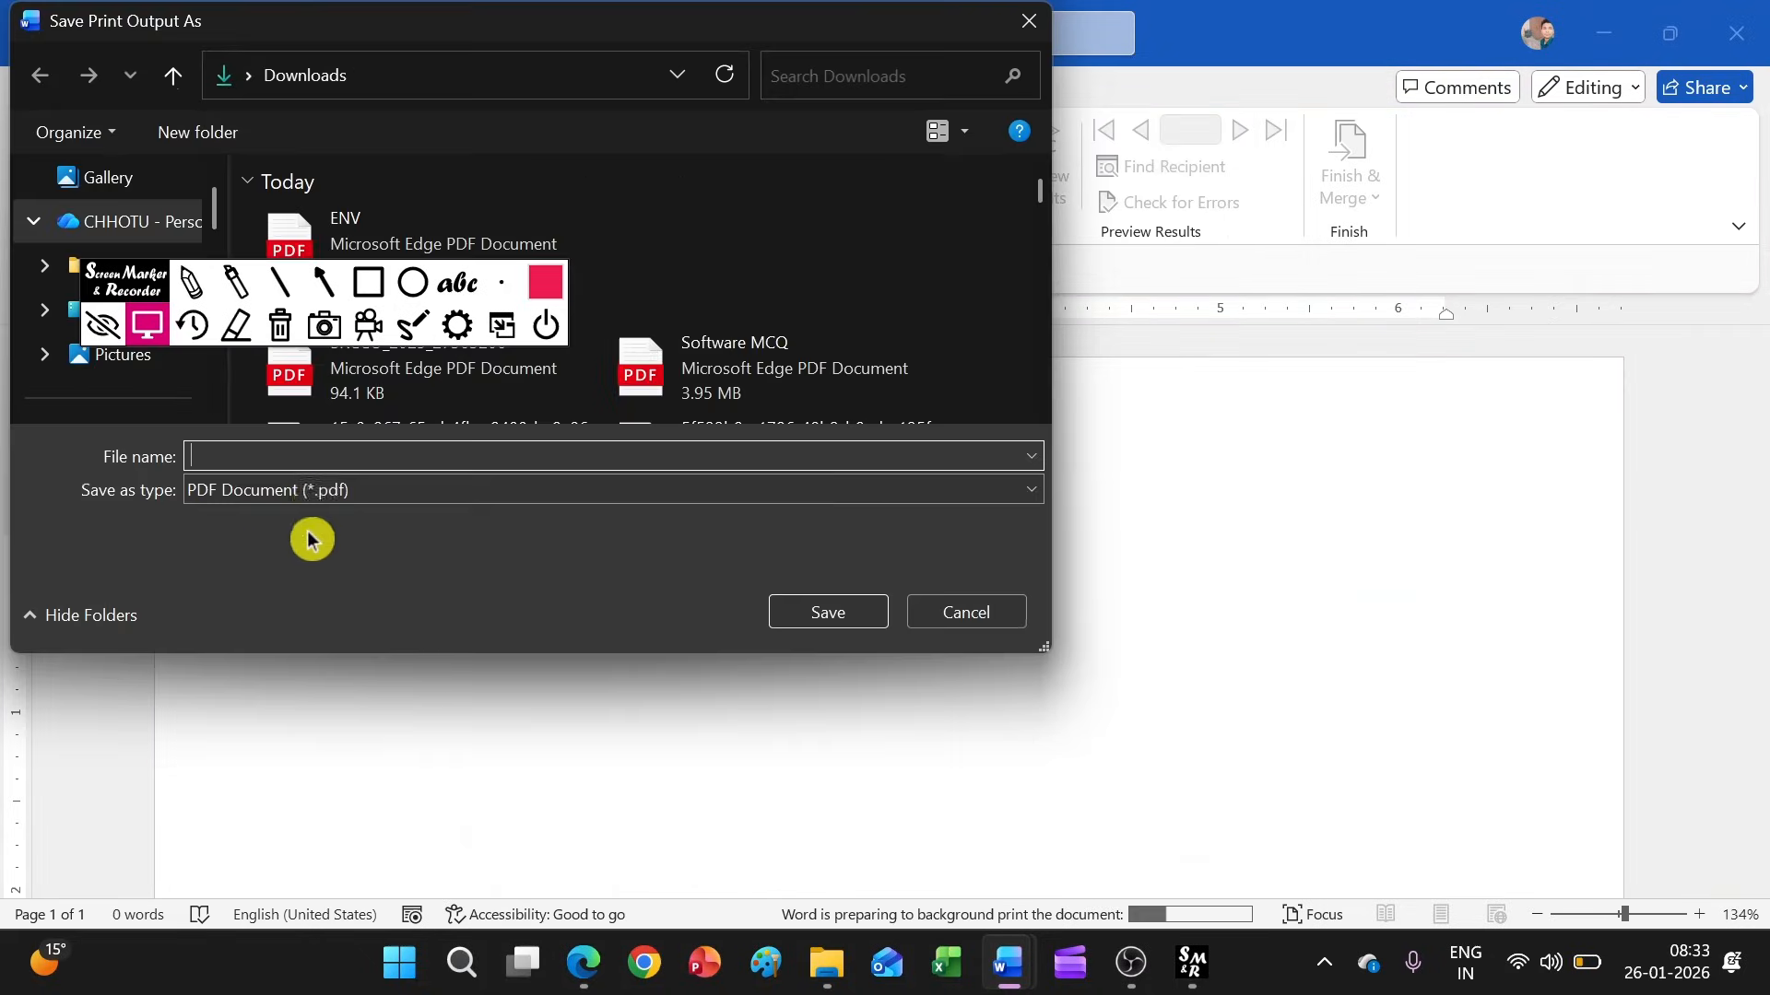
scroll(124, 406, down, 3)
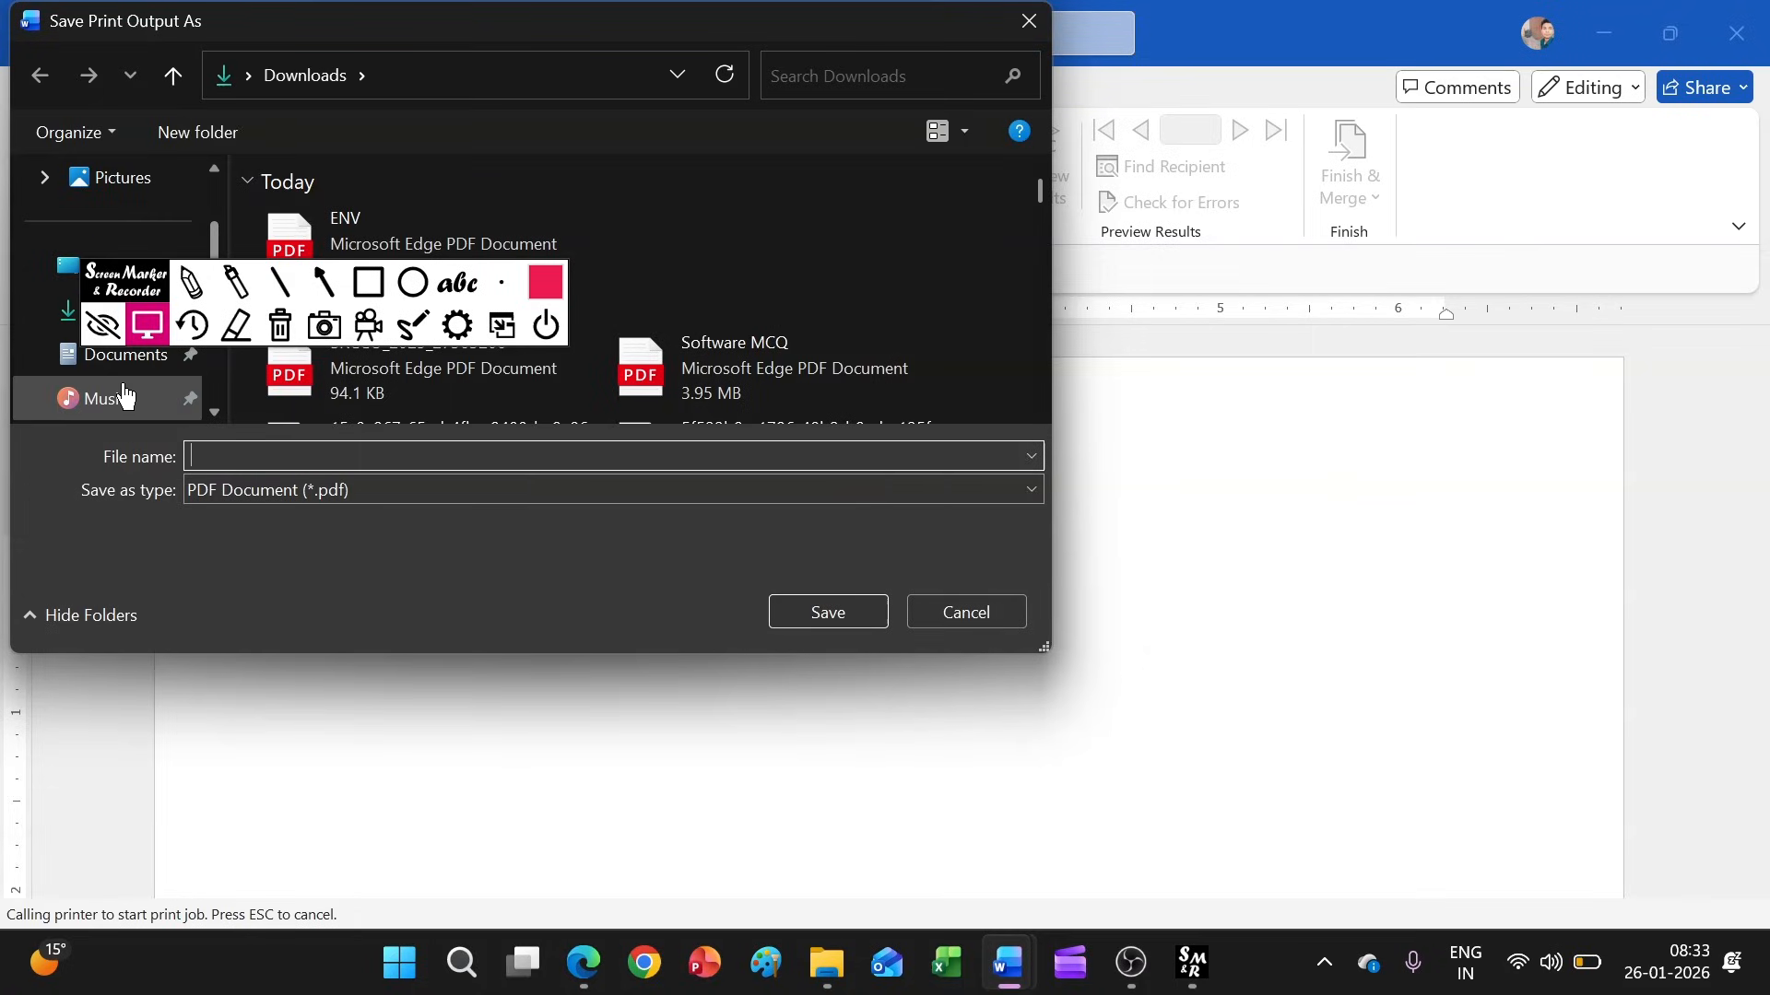
click(126, 379)
click(223, 500)
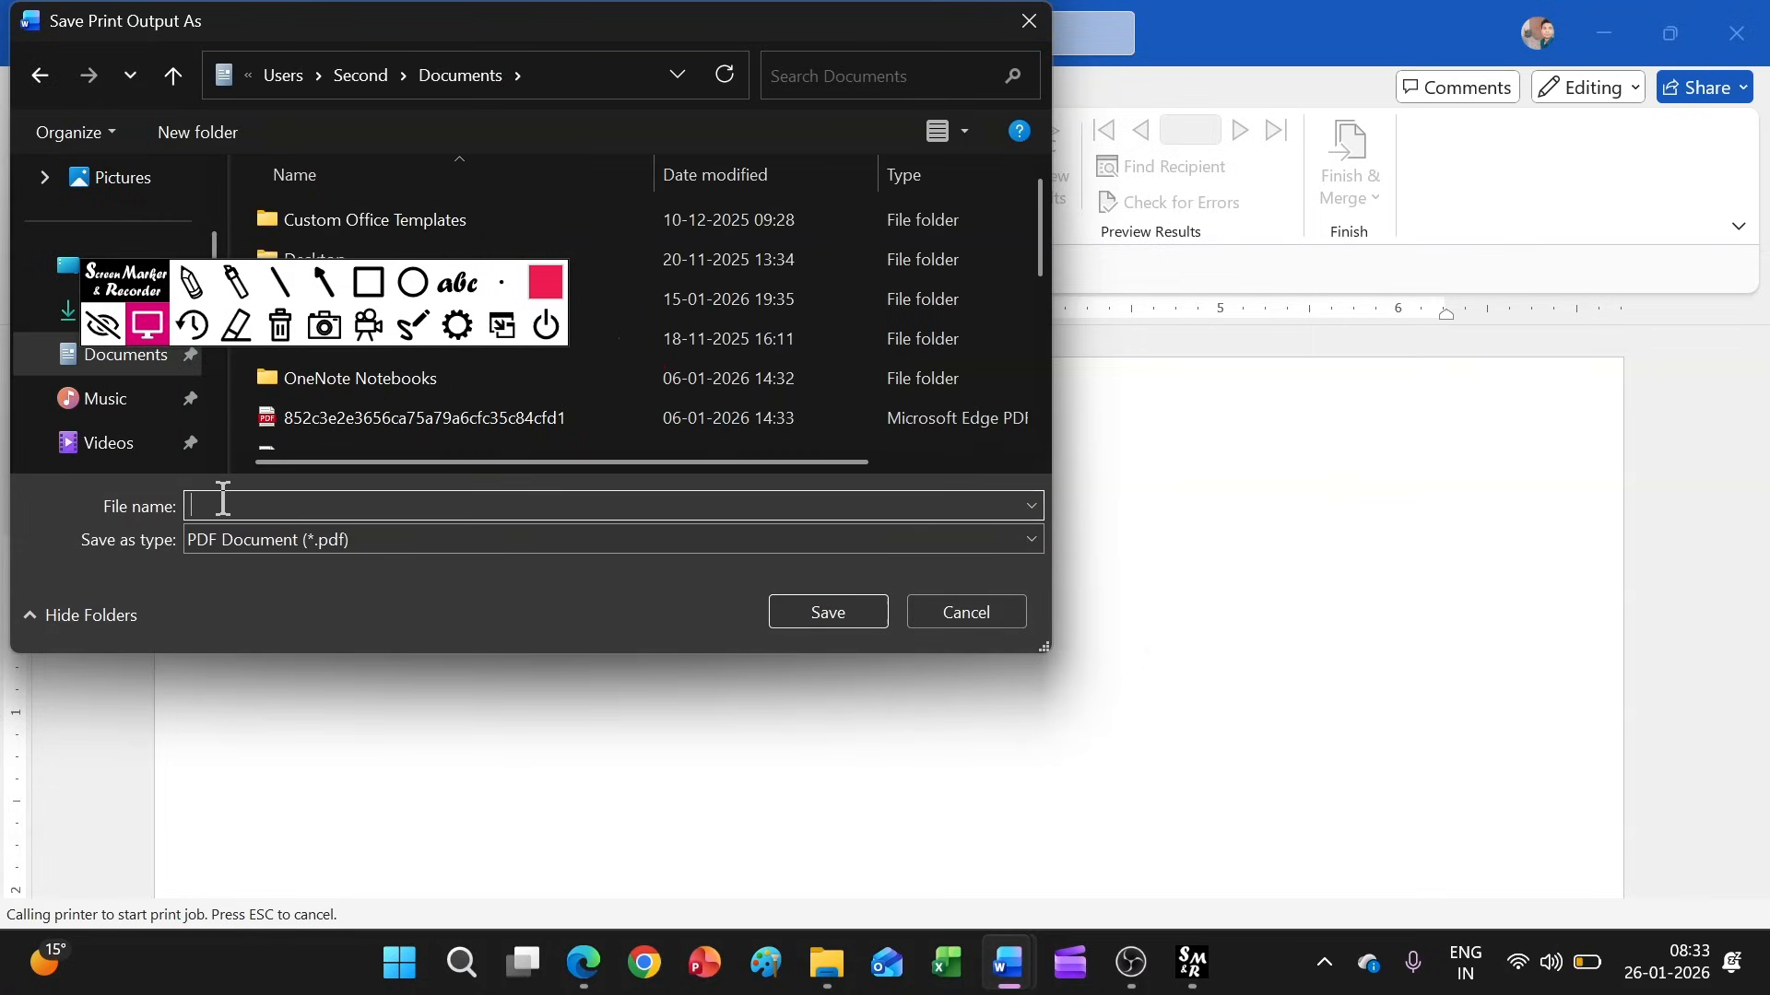
text(Address)
click(835, 617)
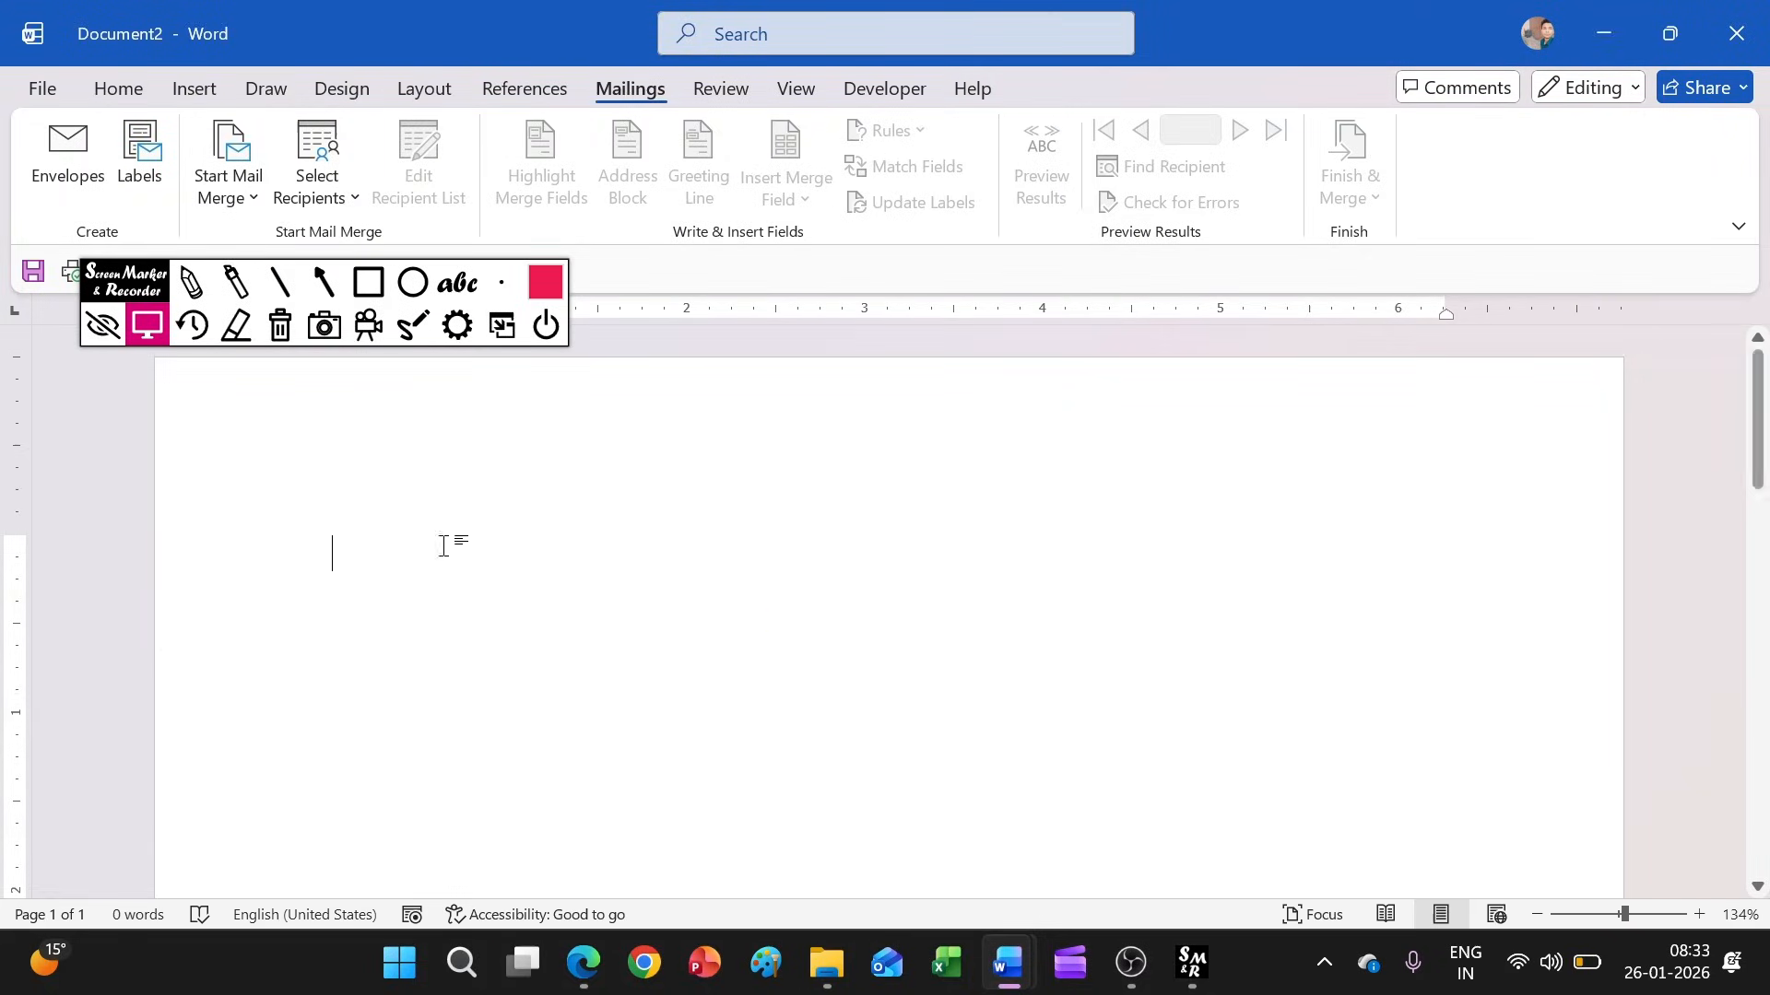
Open the Address PDF from the Documents folder in File Explorer to check the printed label sheet, and minimize the PDF viewer
click(826, 964)
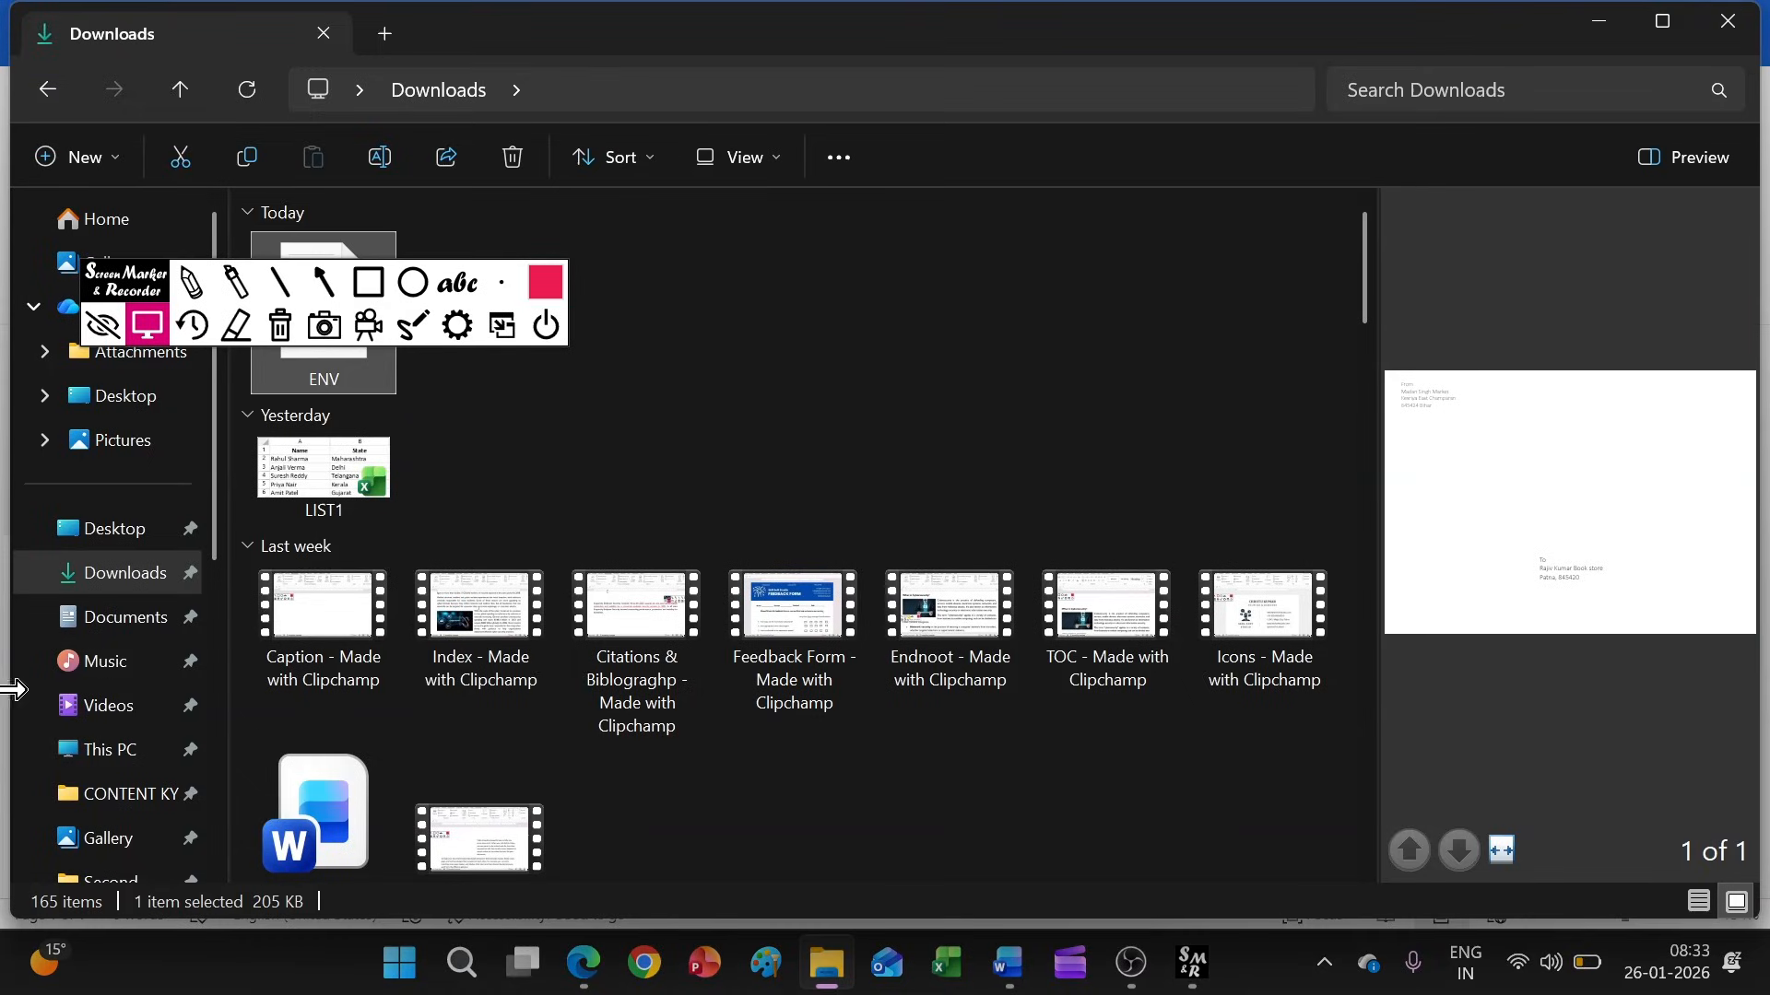
click(82, 633)
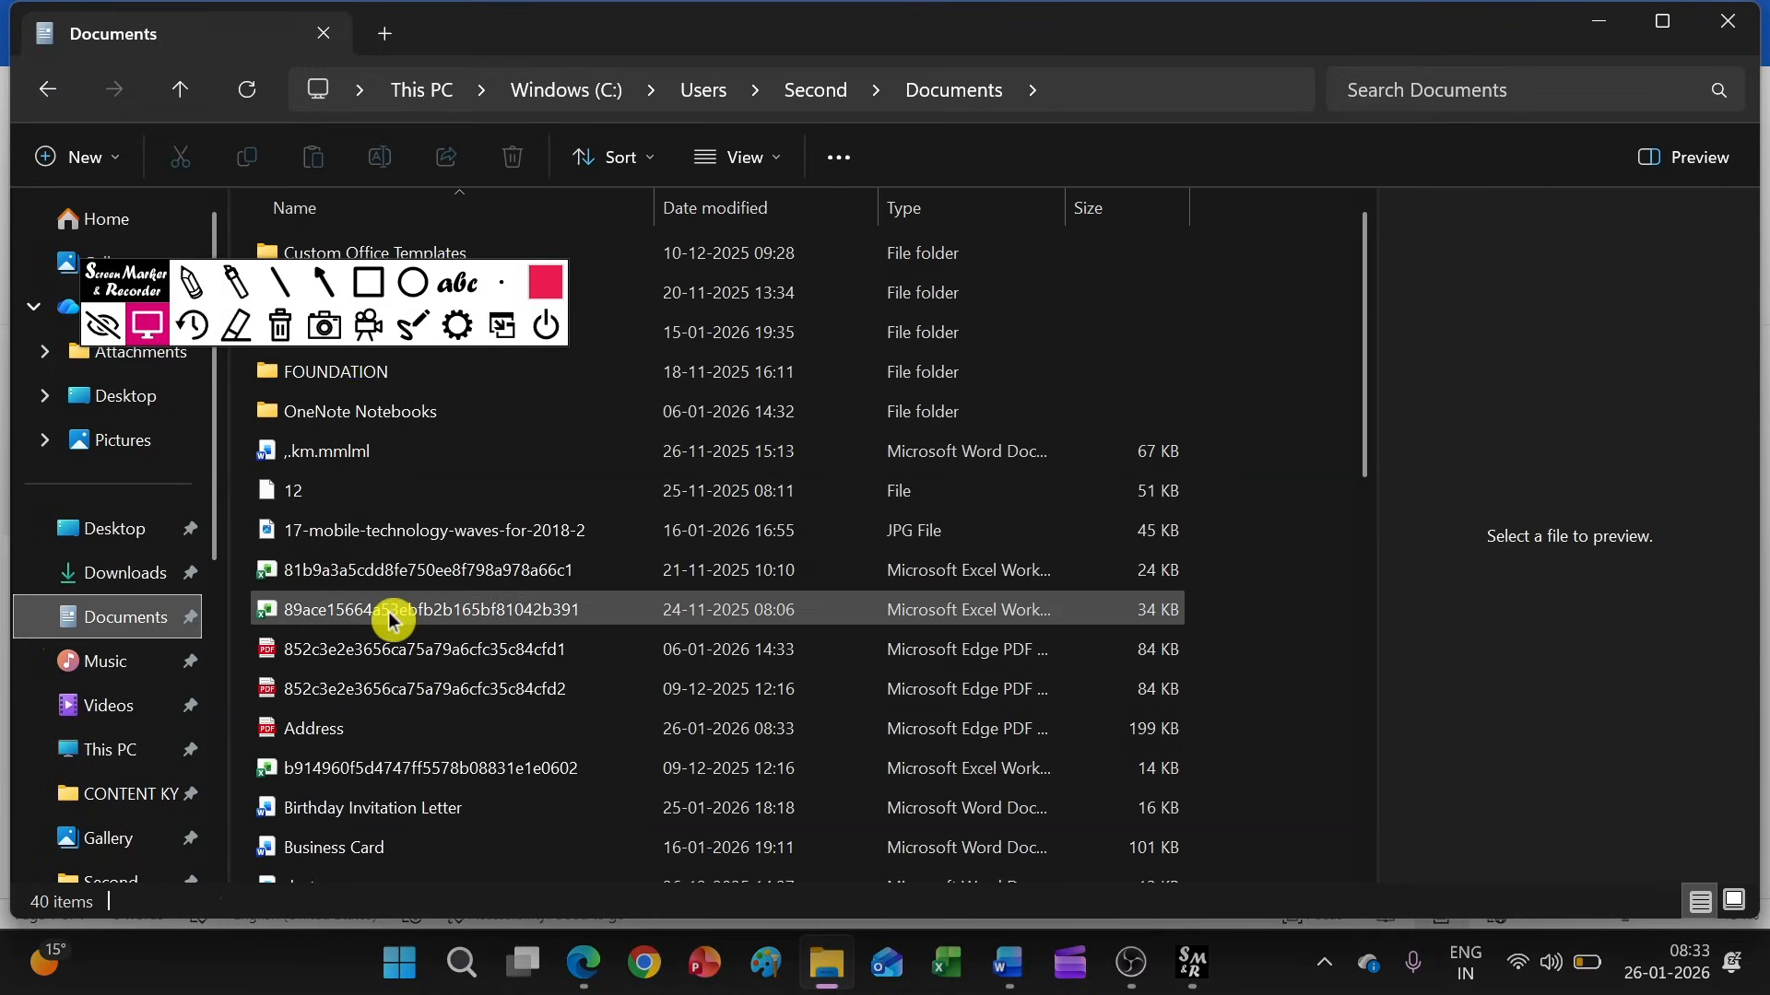
scroll(359, 636, down, 1)
click(359, 650)
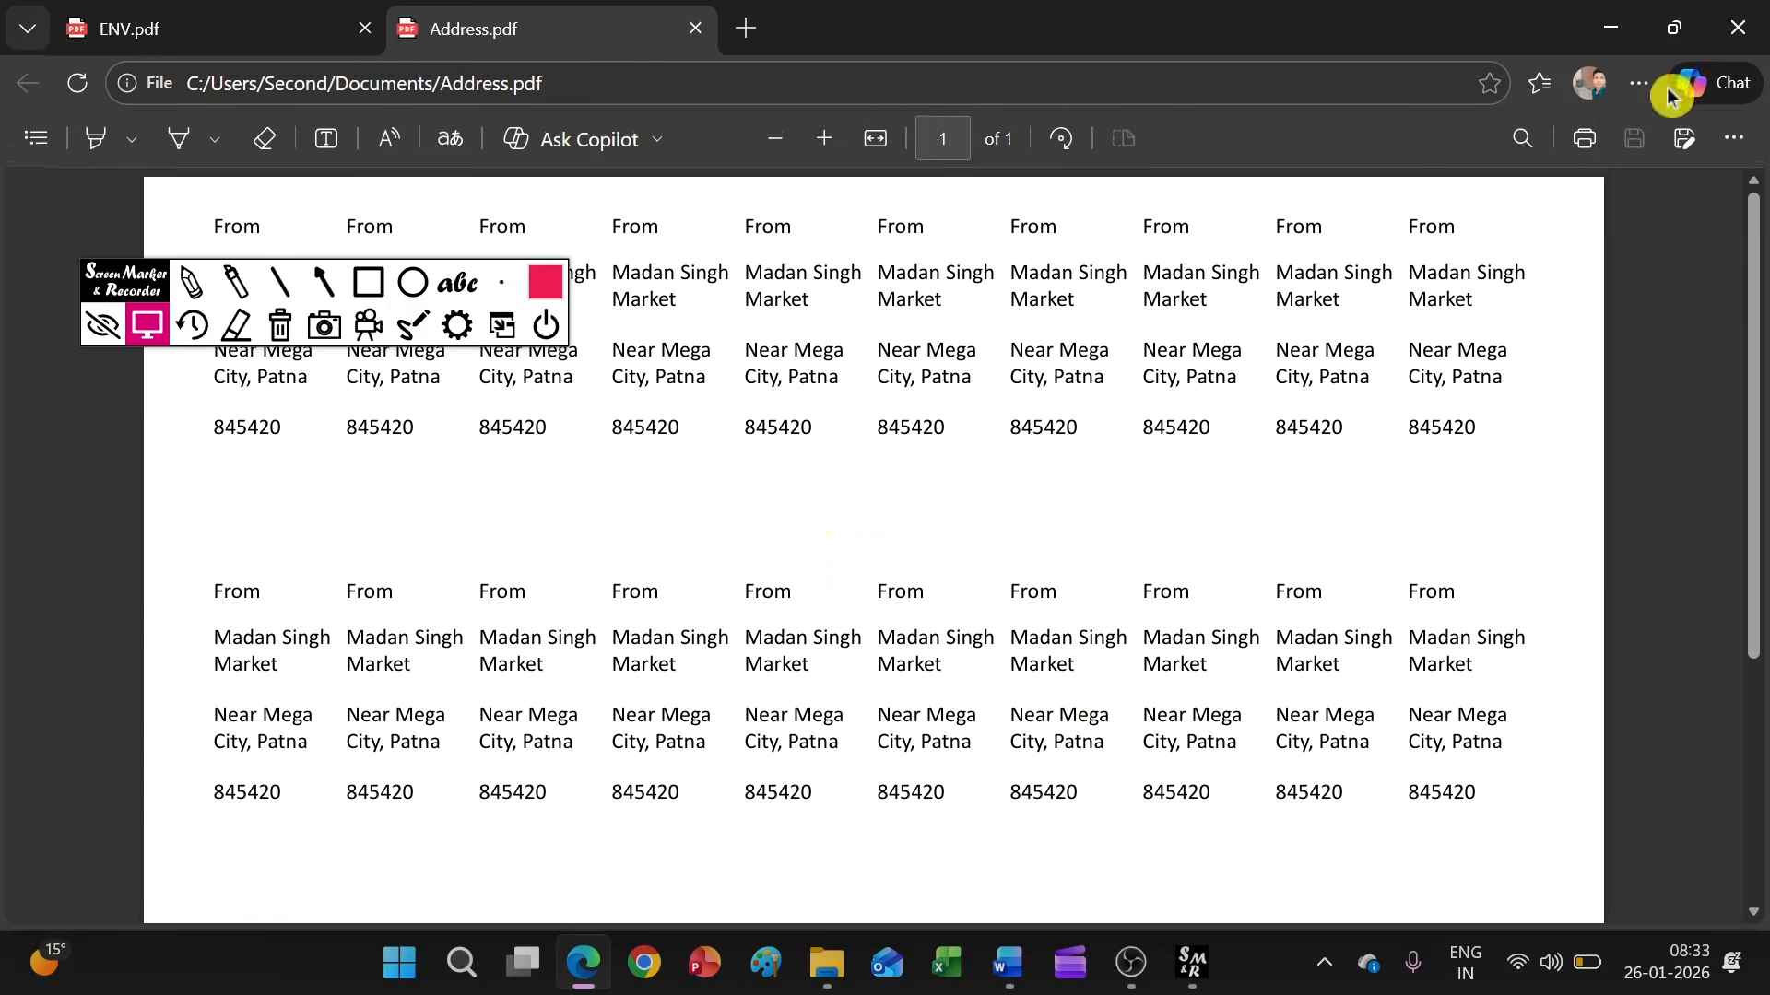
click(1622, 37)
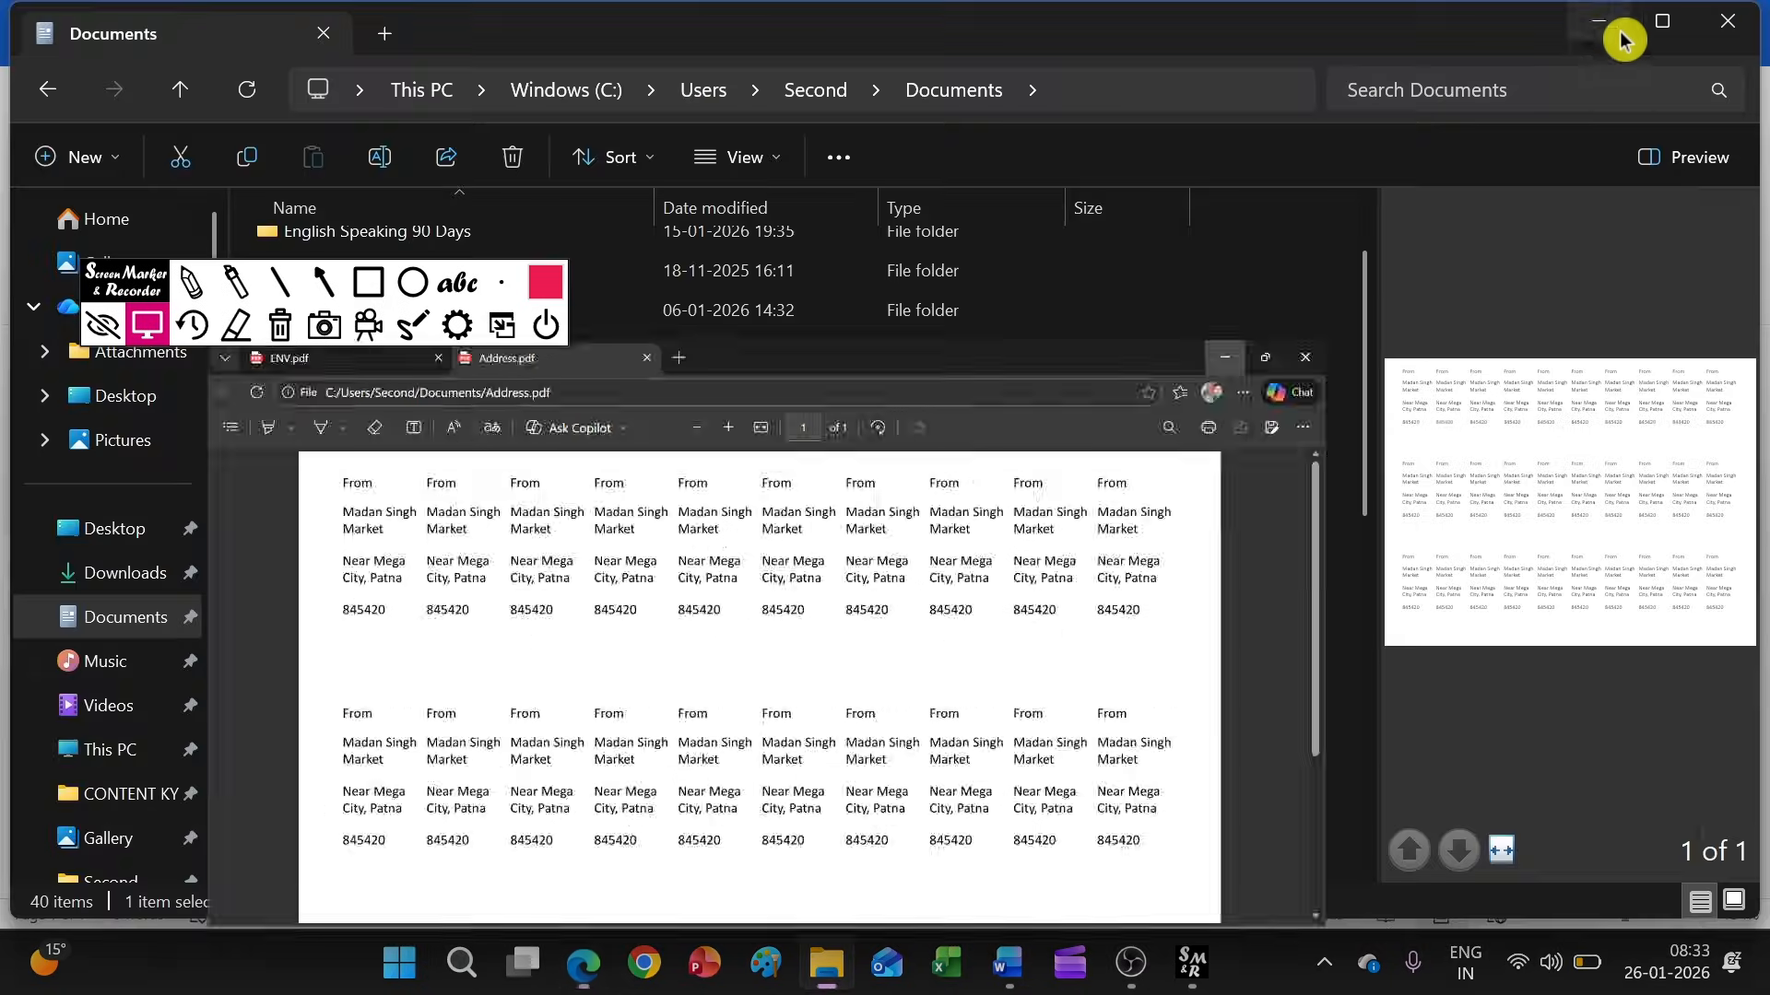
Switch to the Birthday Invitation Letter document in Word and move the screen-marker toolbar down off the ribbon
mouse_move(1009, 963)
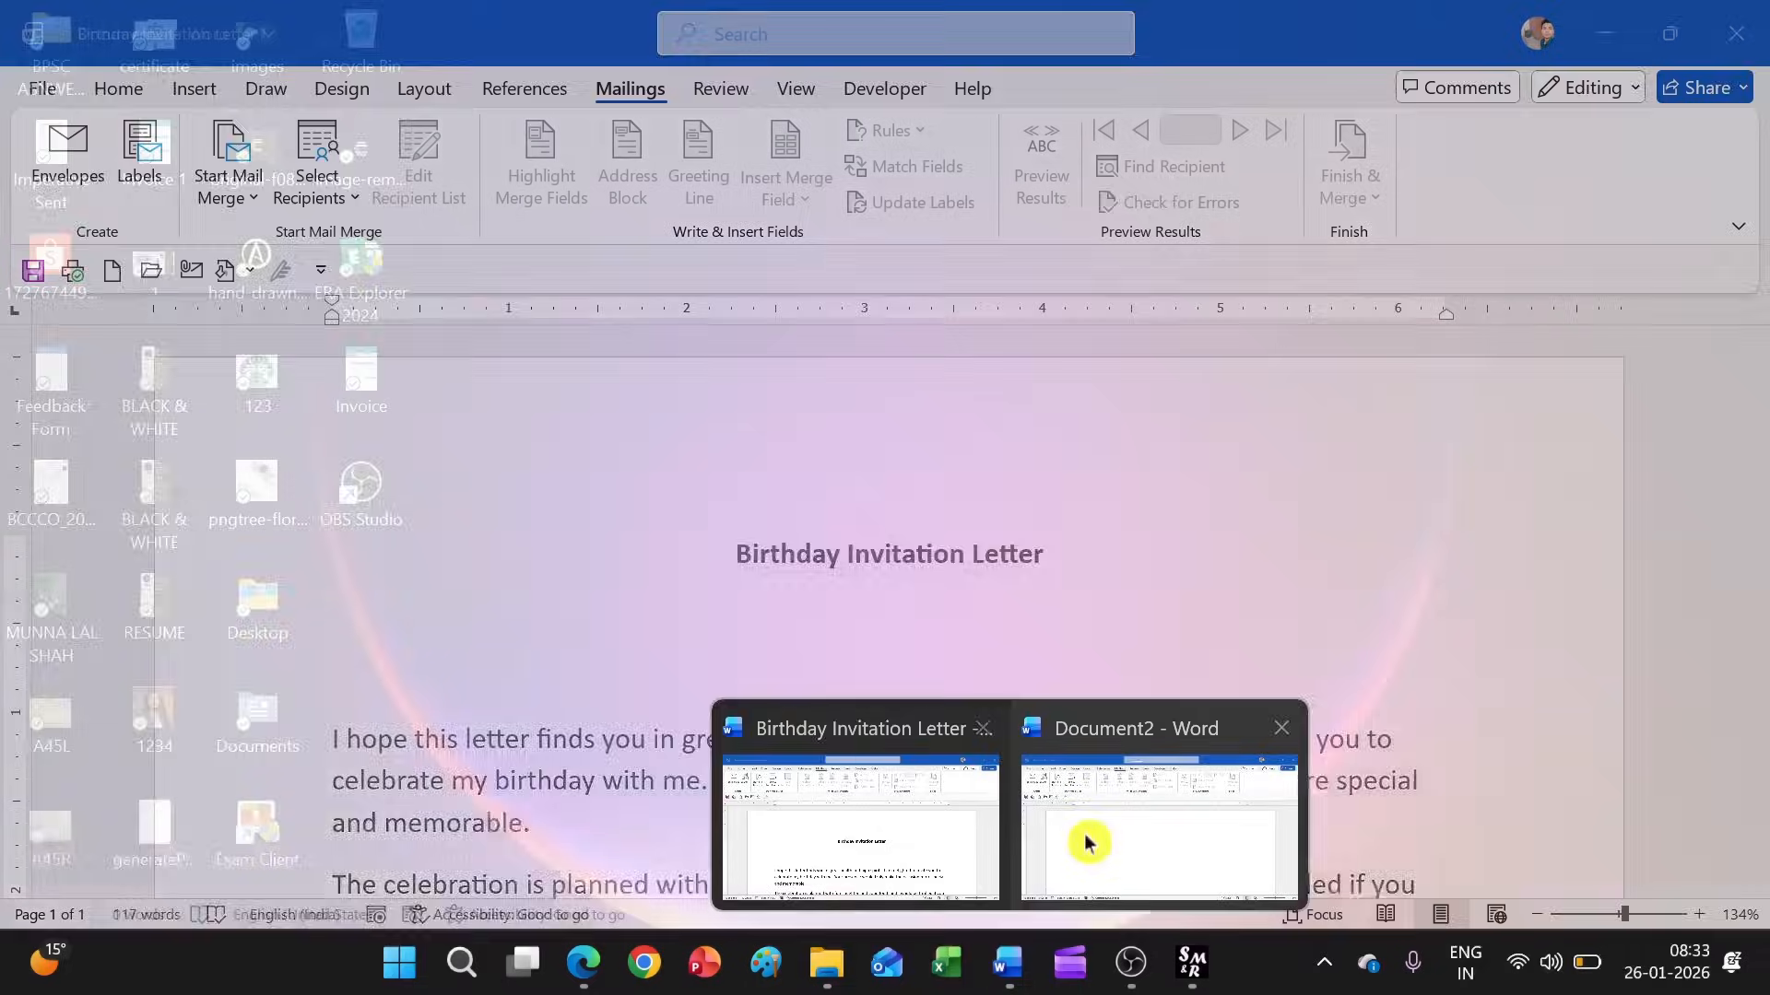
click(1086, 834)
click(922, 862)
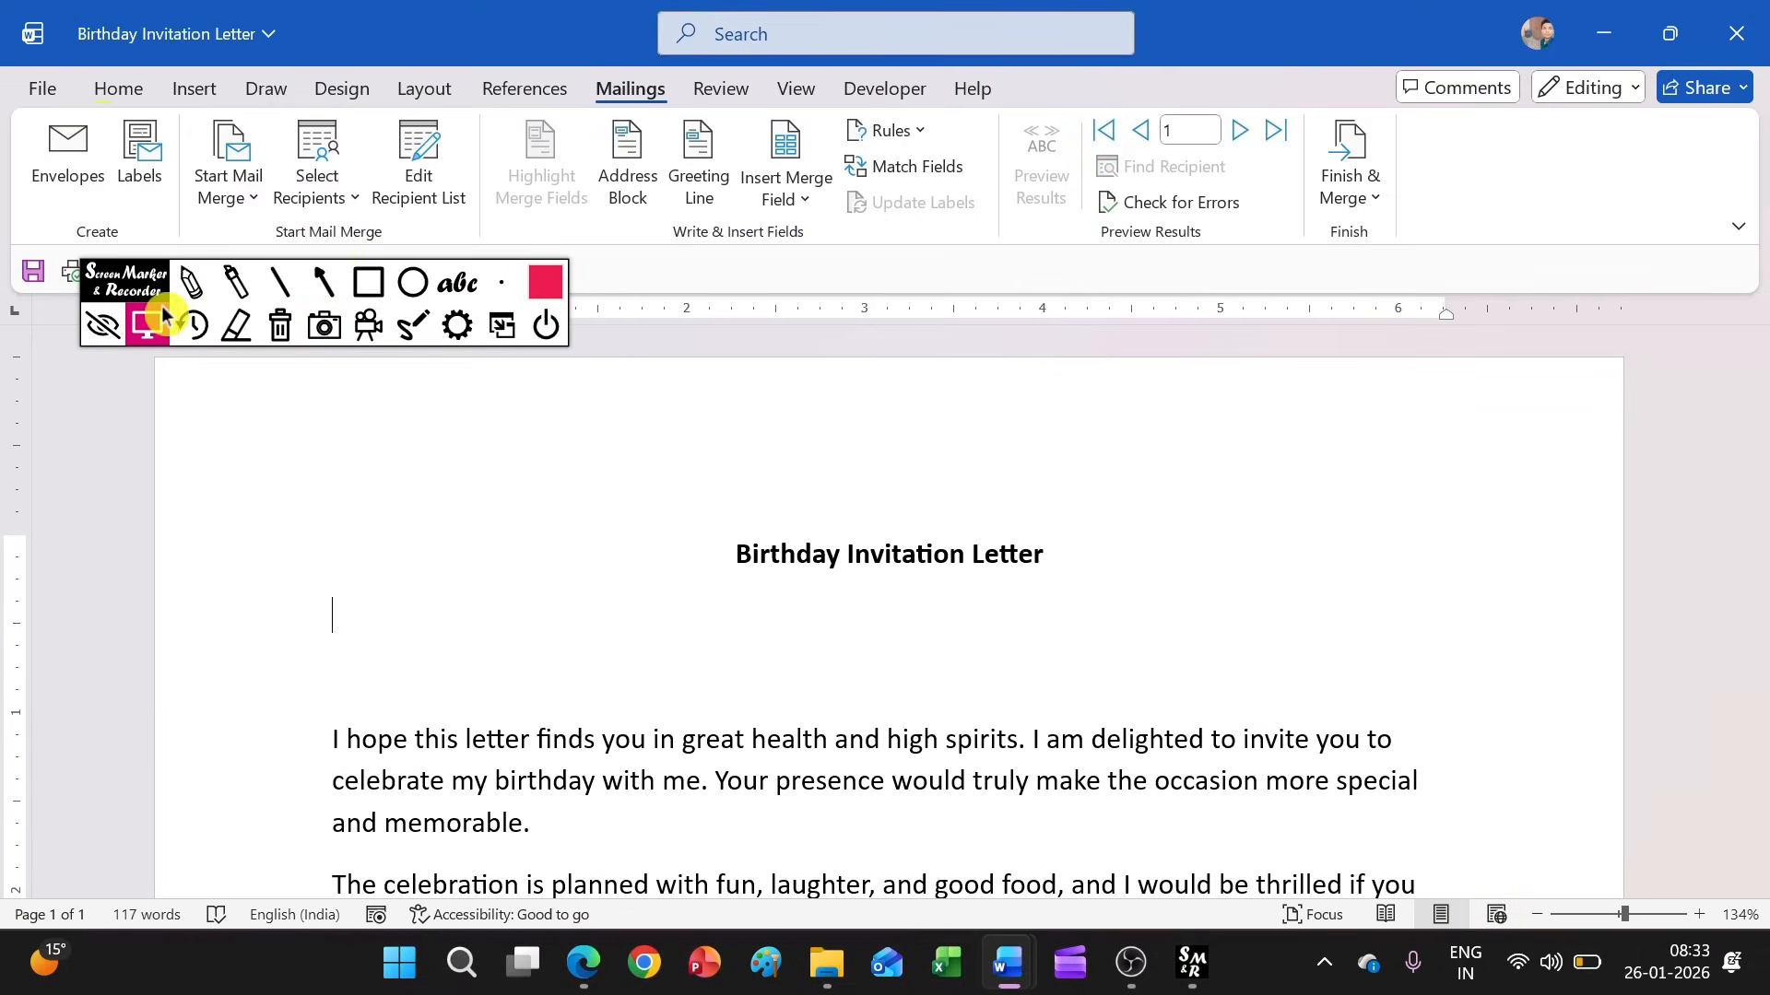
drag(161, 297, 162, 481)
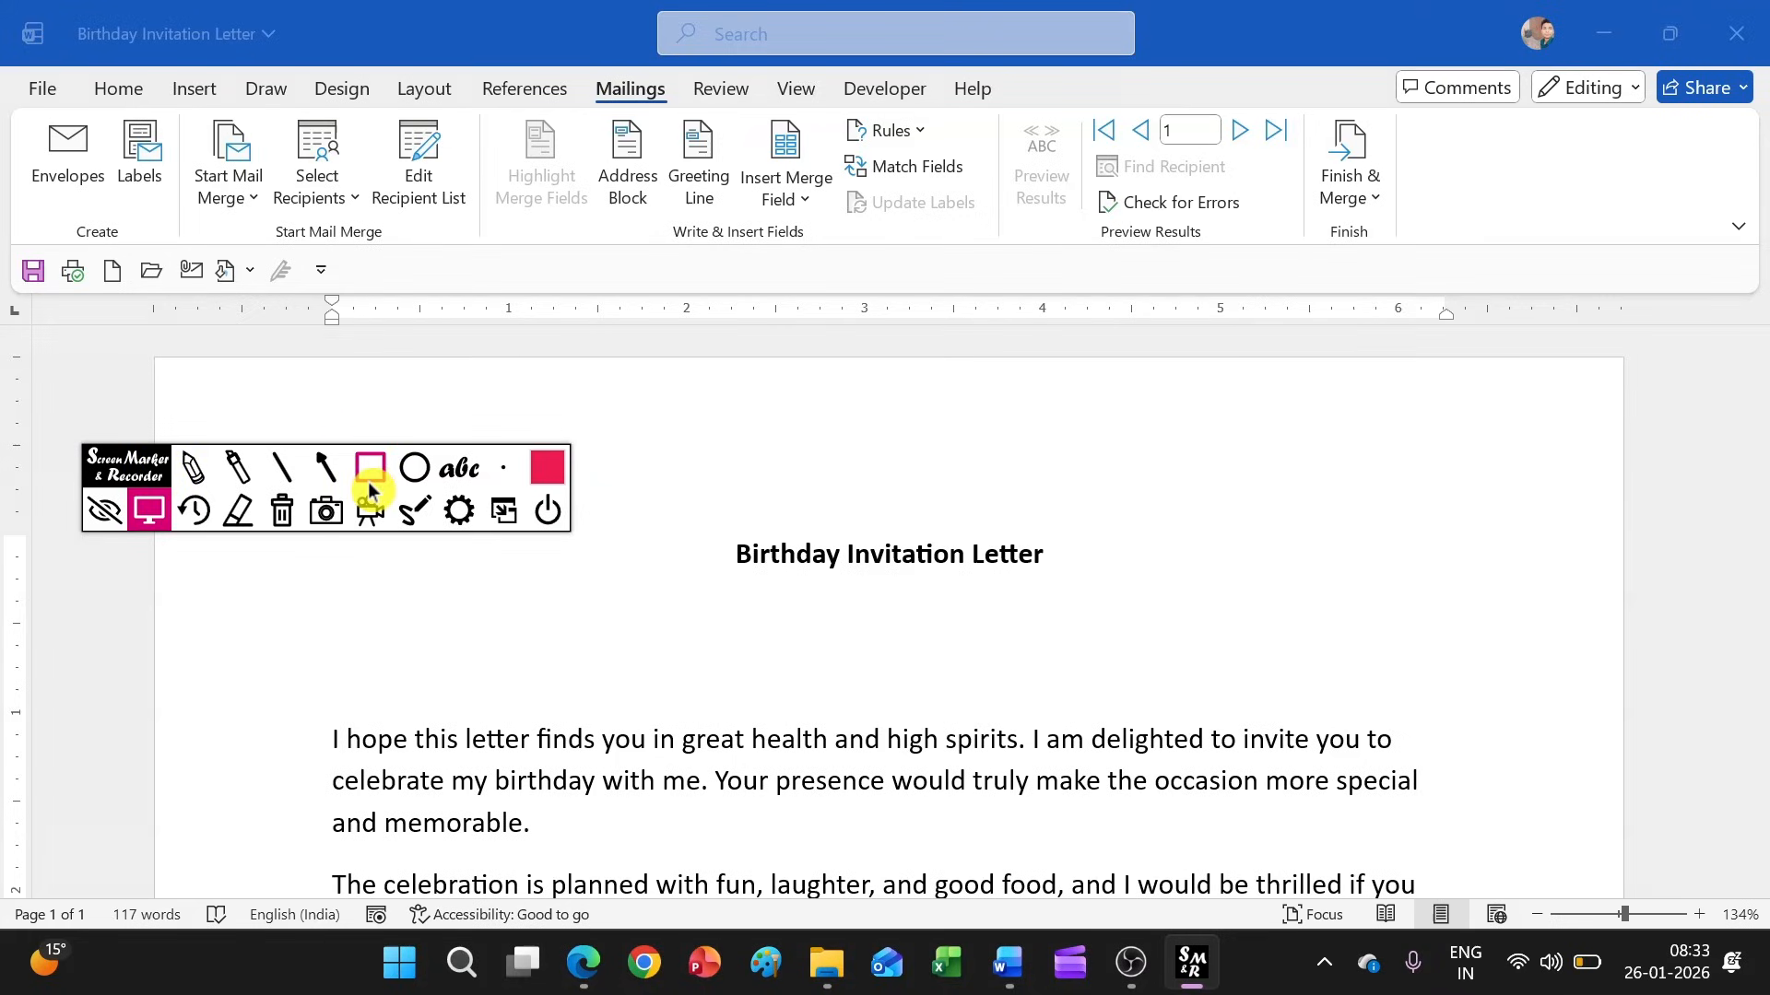
Look over the birthday invitation letter and set its mail merge type to Letters
click(239, 211)
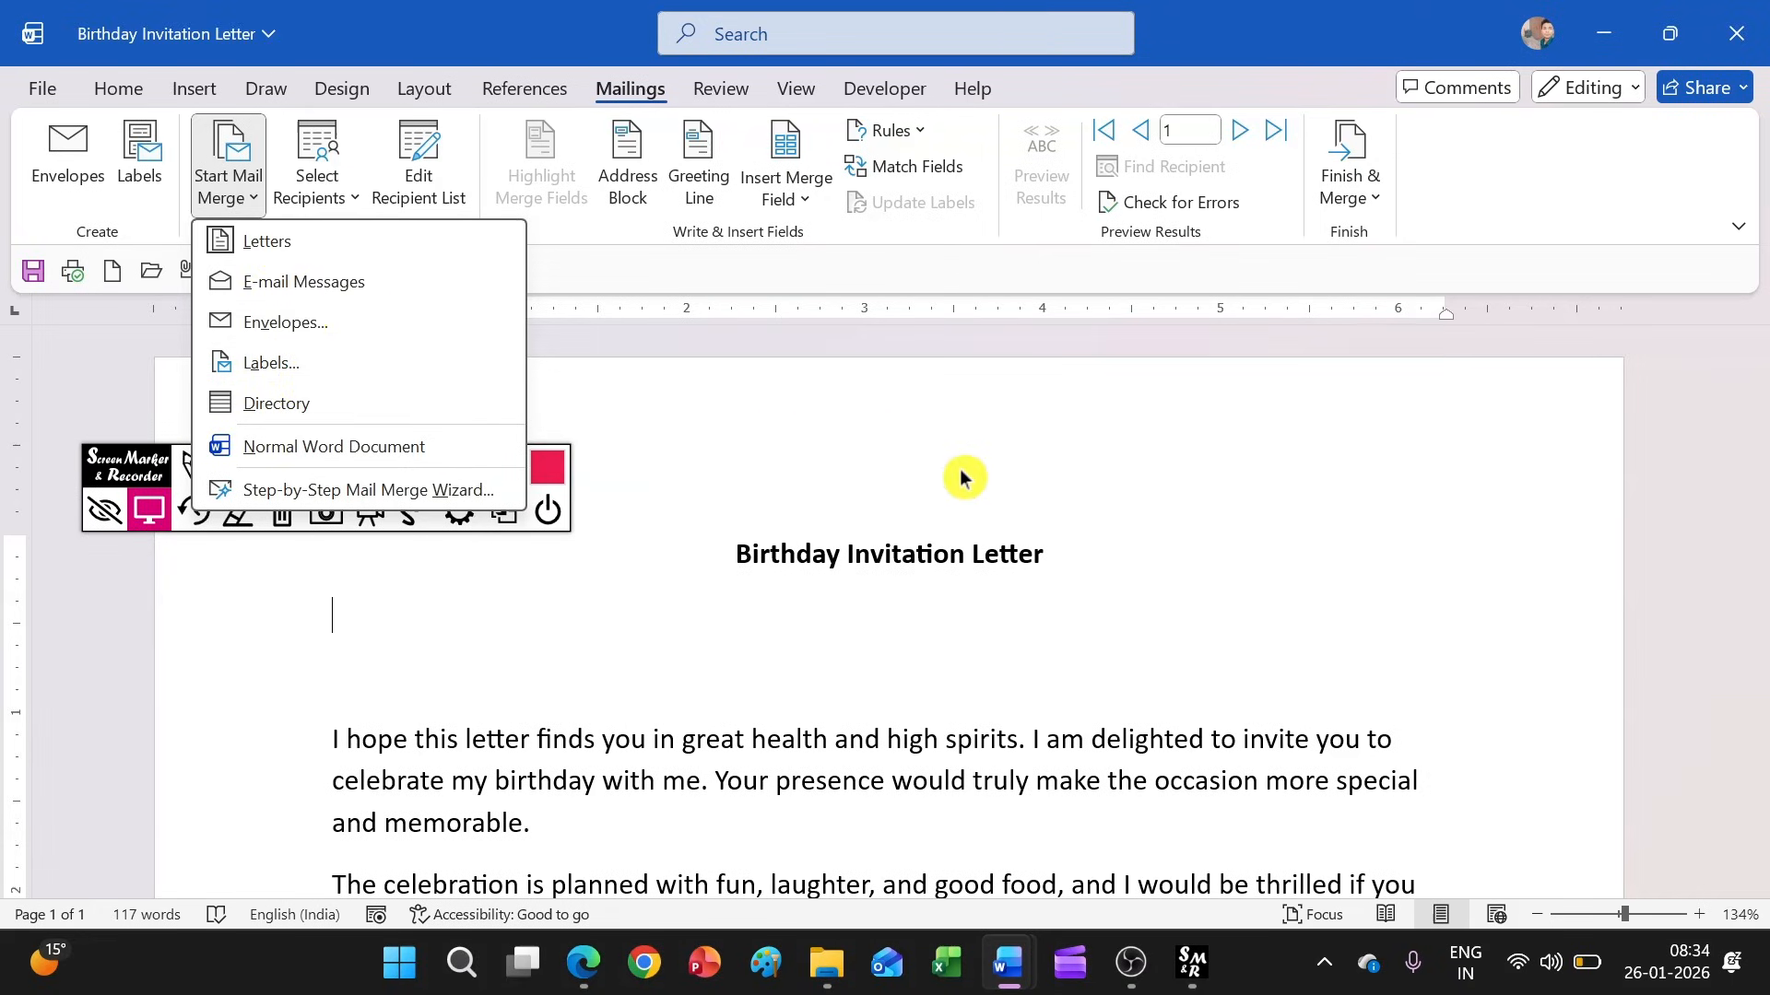
scroll(892, 551, down, 5)
scroll(896, 542, up, 5)
scroll(896, 542, down, 10)
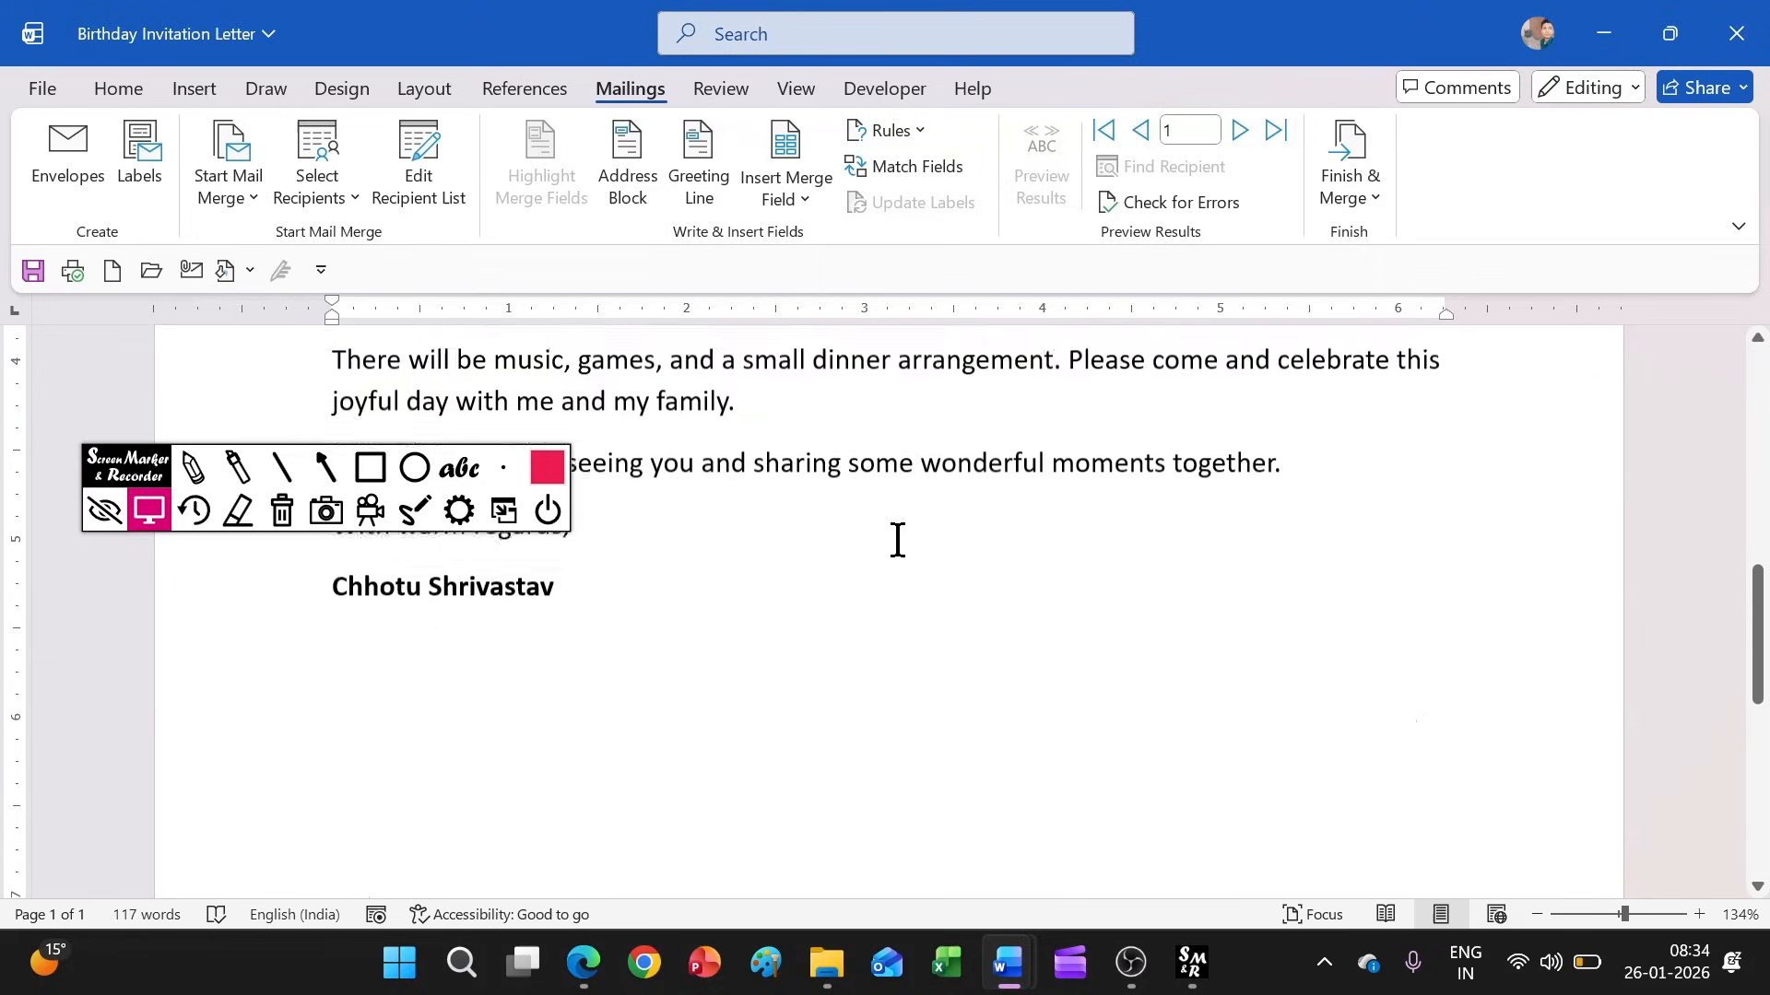
scroll(896, 542, up, 10)
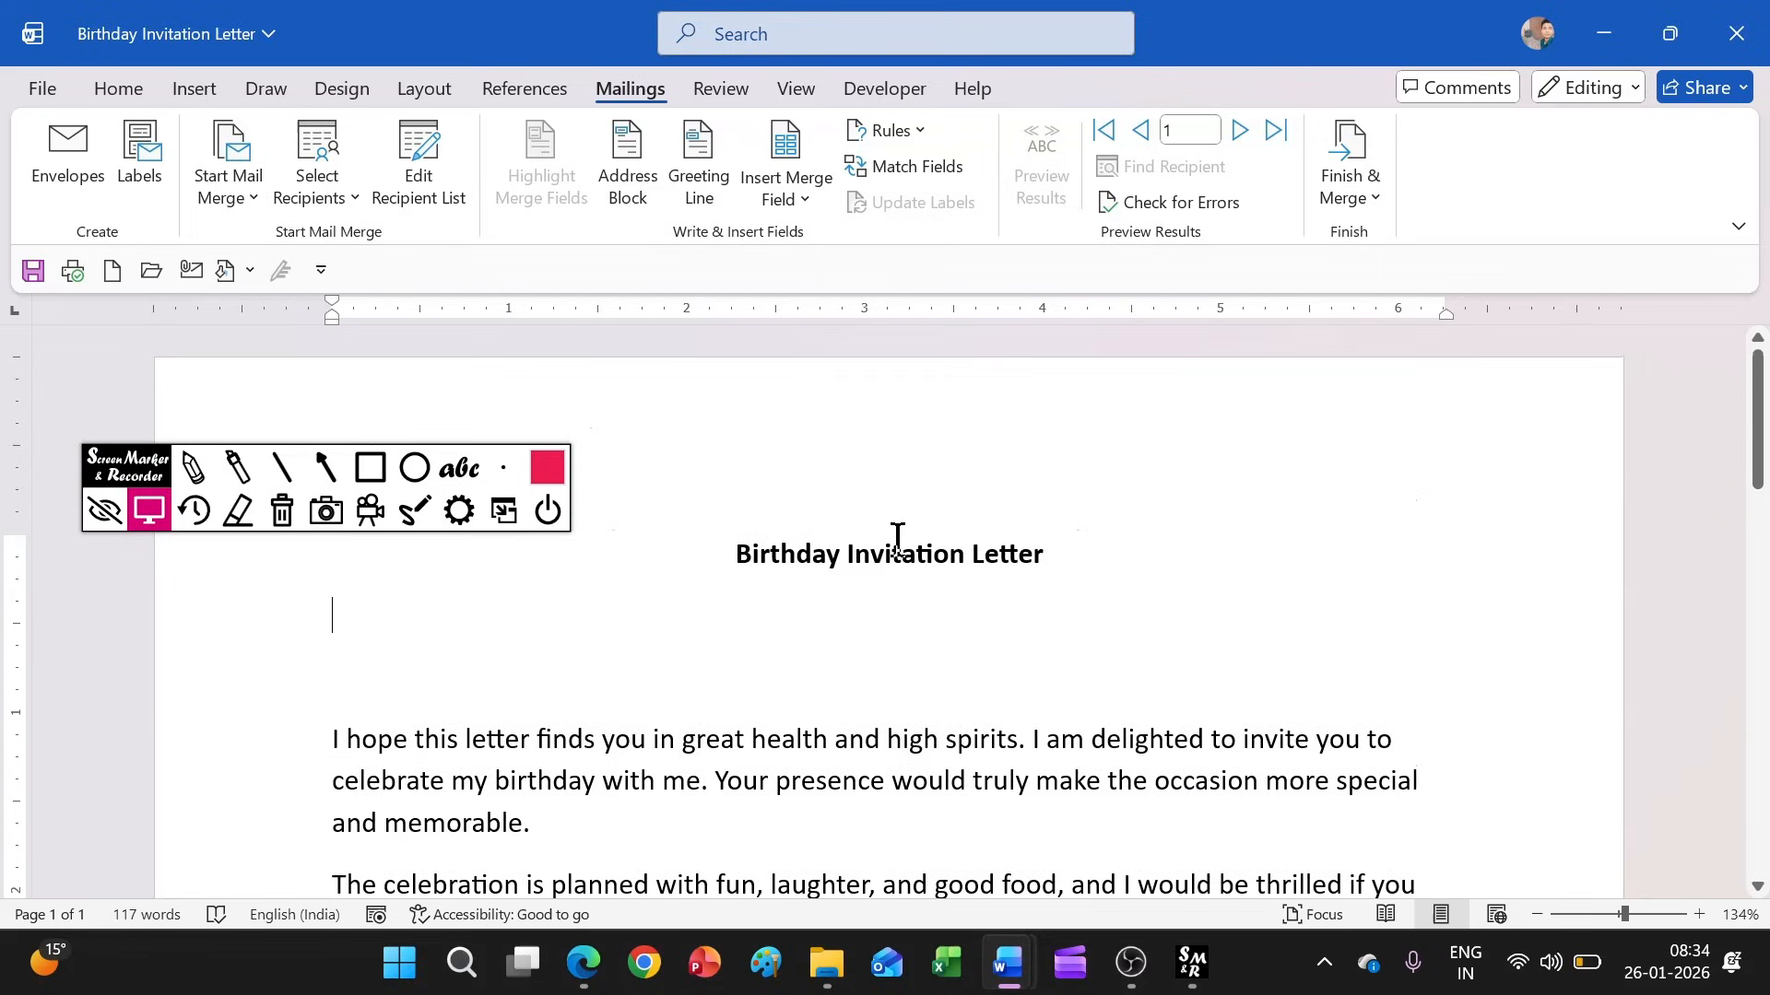
scroll(979, 528, down, 1)
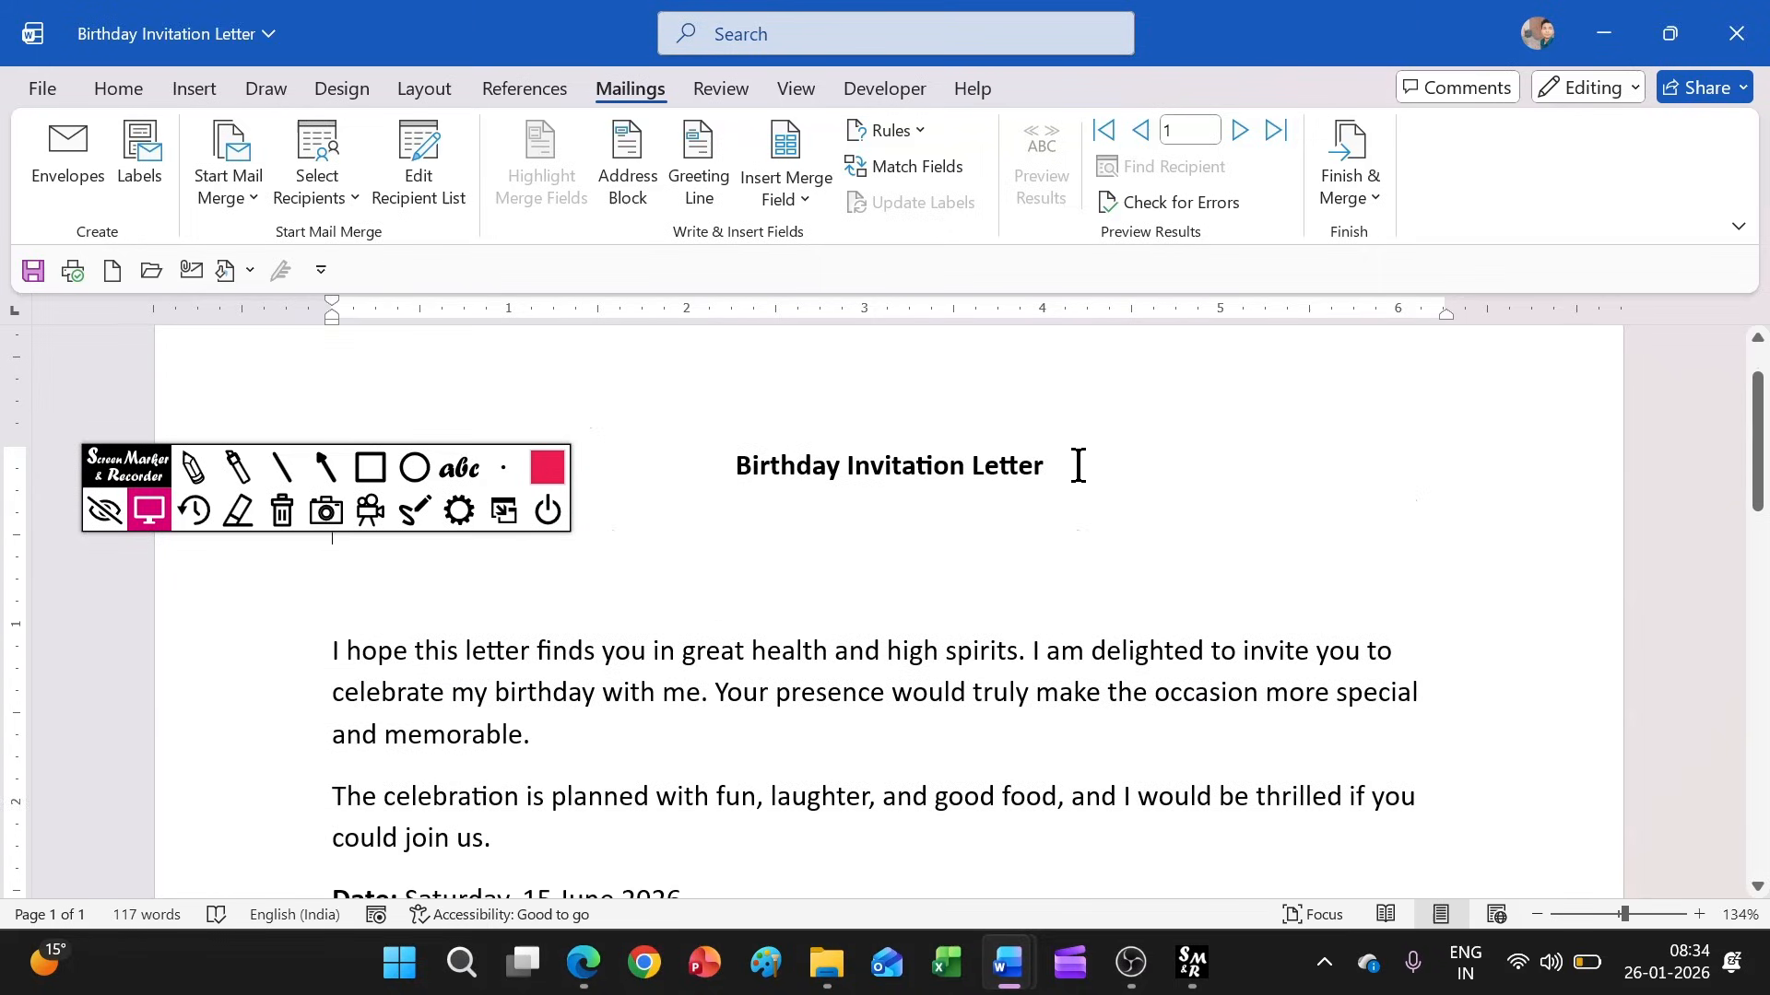
click(233, 194)
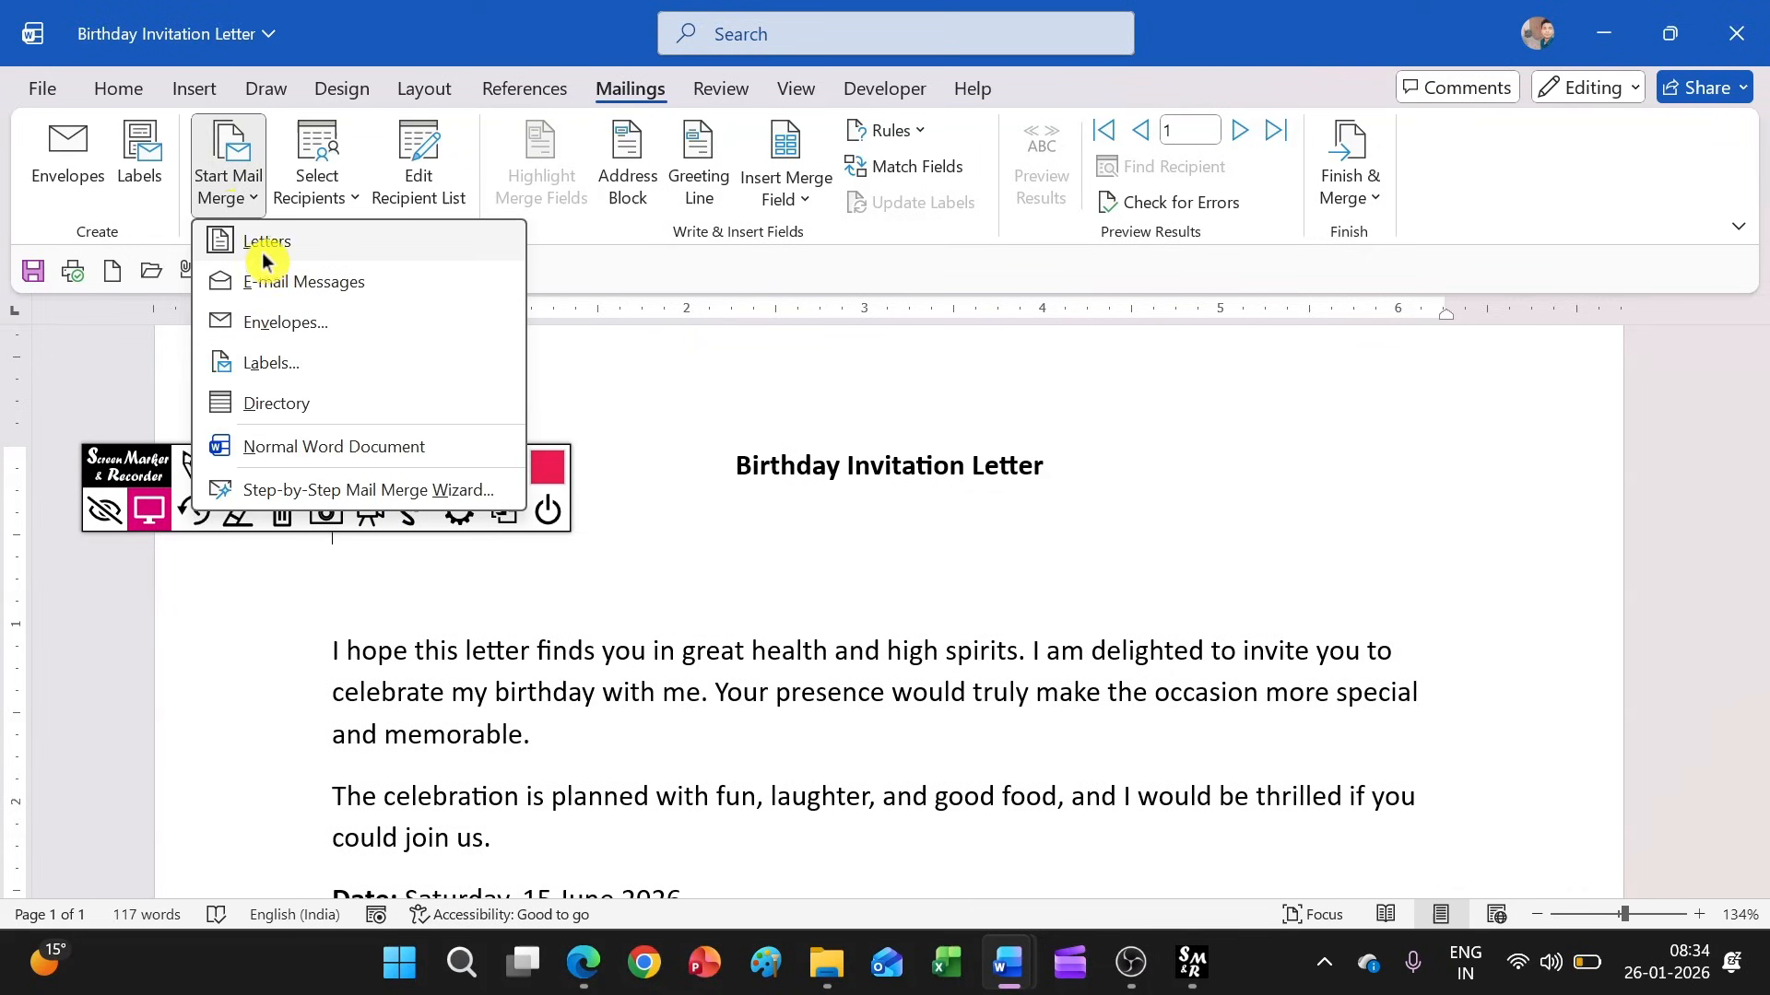
click(264, 243)
scroll(1028, 505, up, 1)
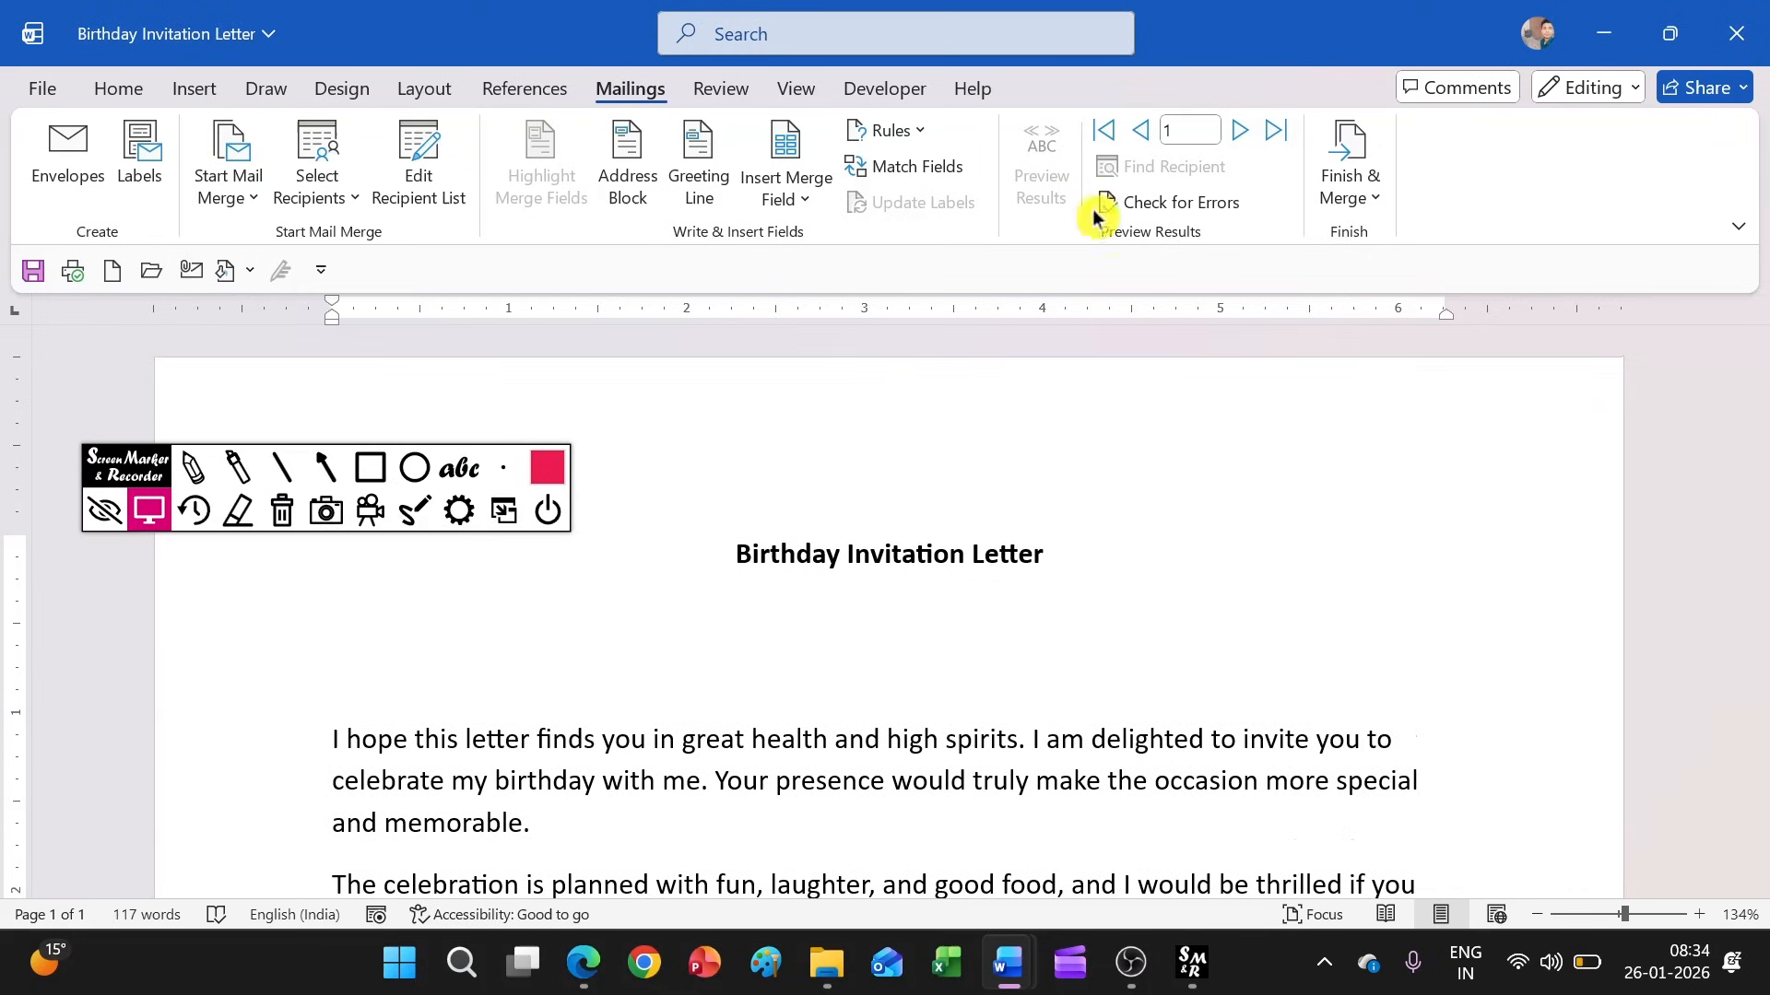
Start a new typed recipient list and enter the title Mr with the recipient's first and last name
click(324, 205)
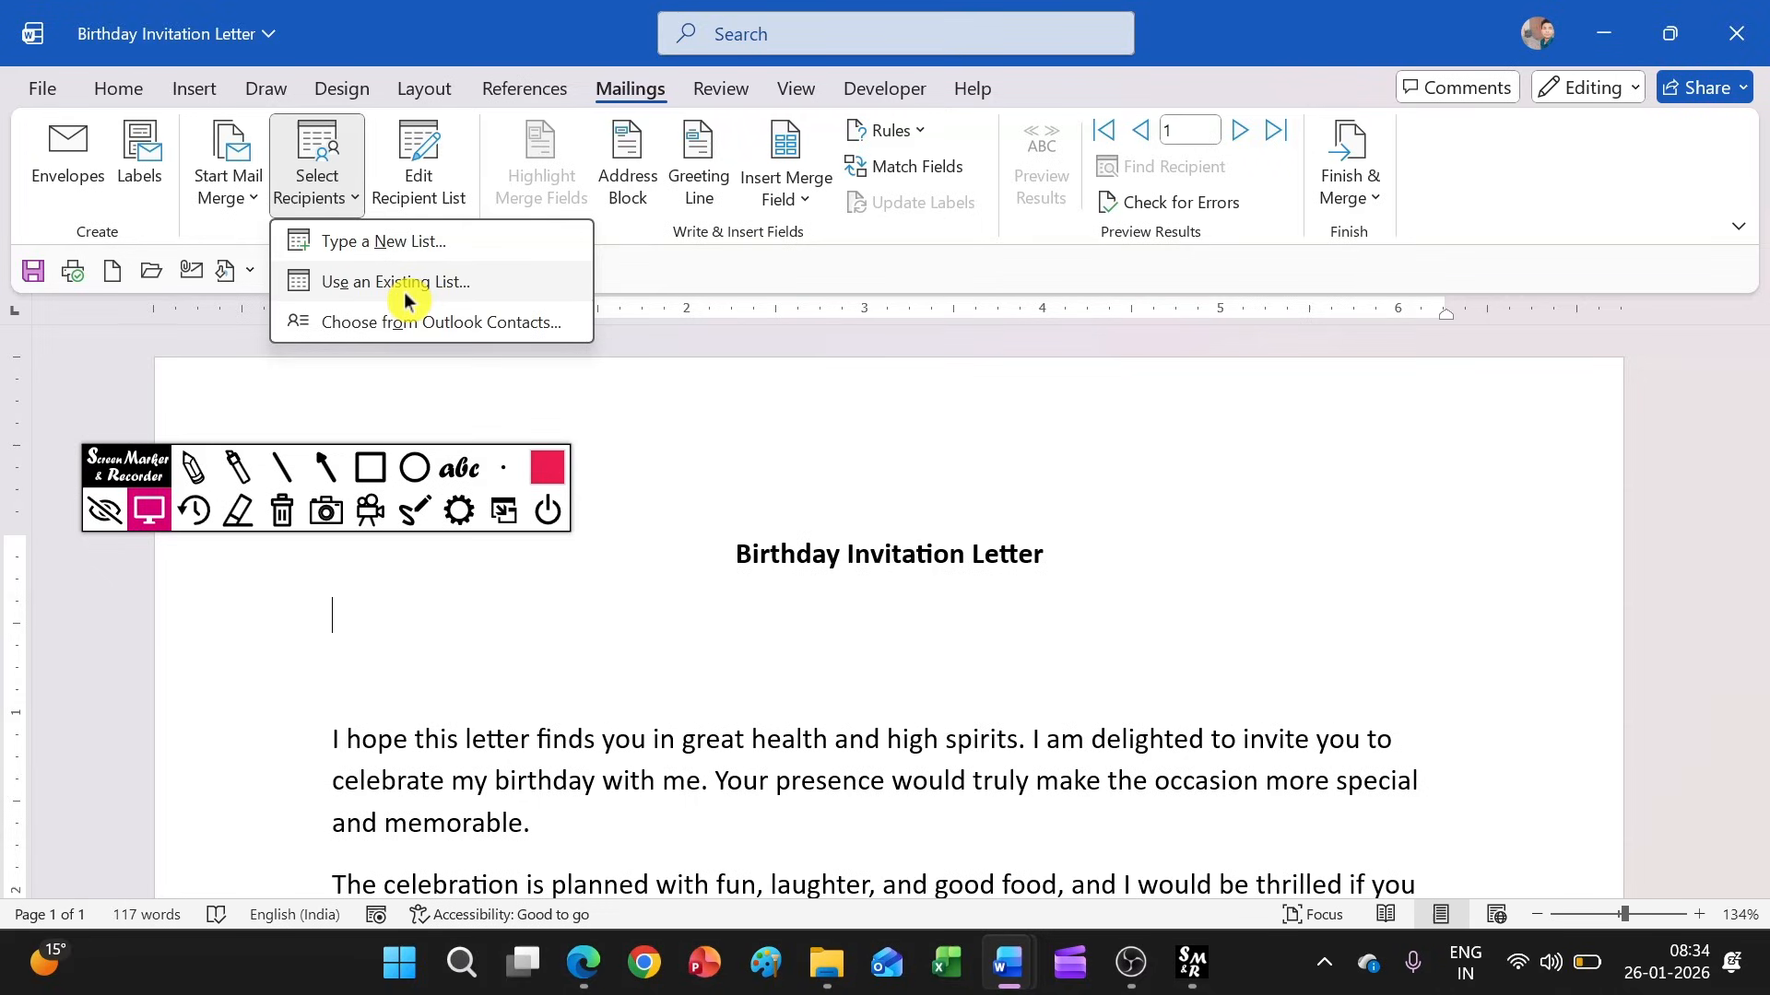
click(434, 255)
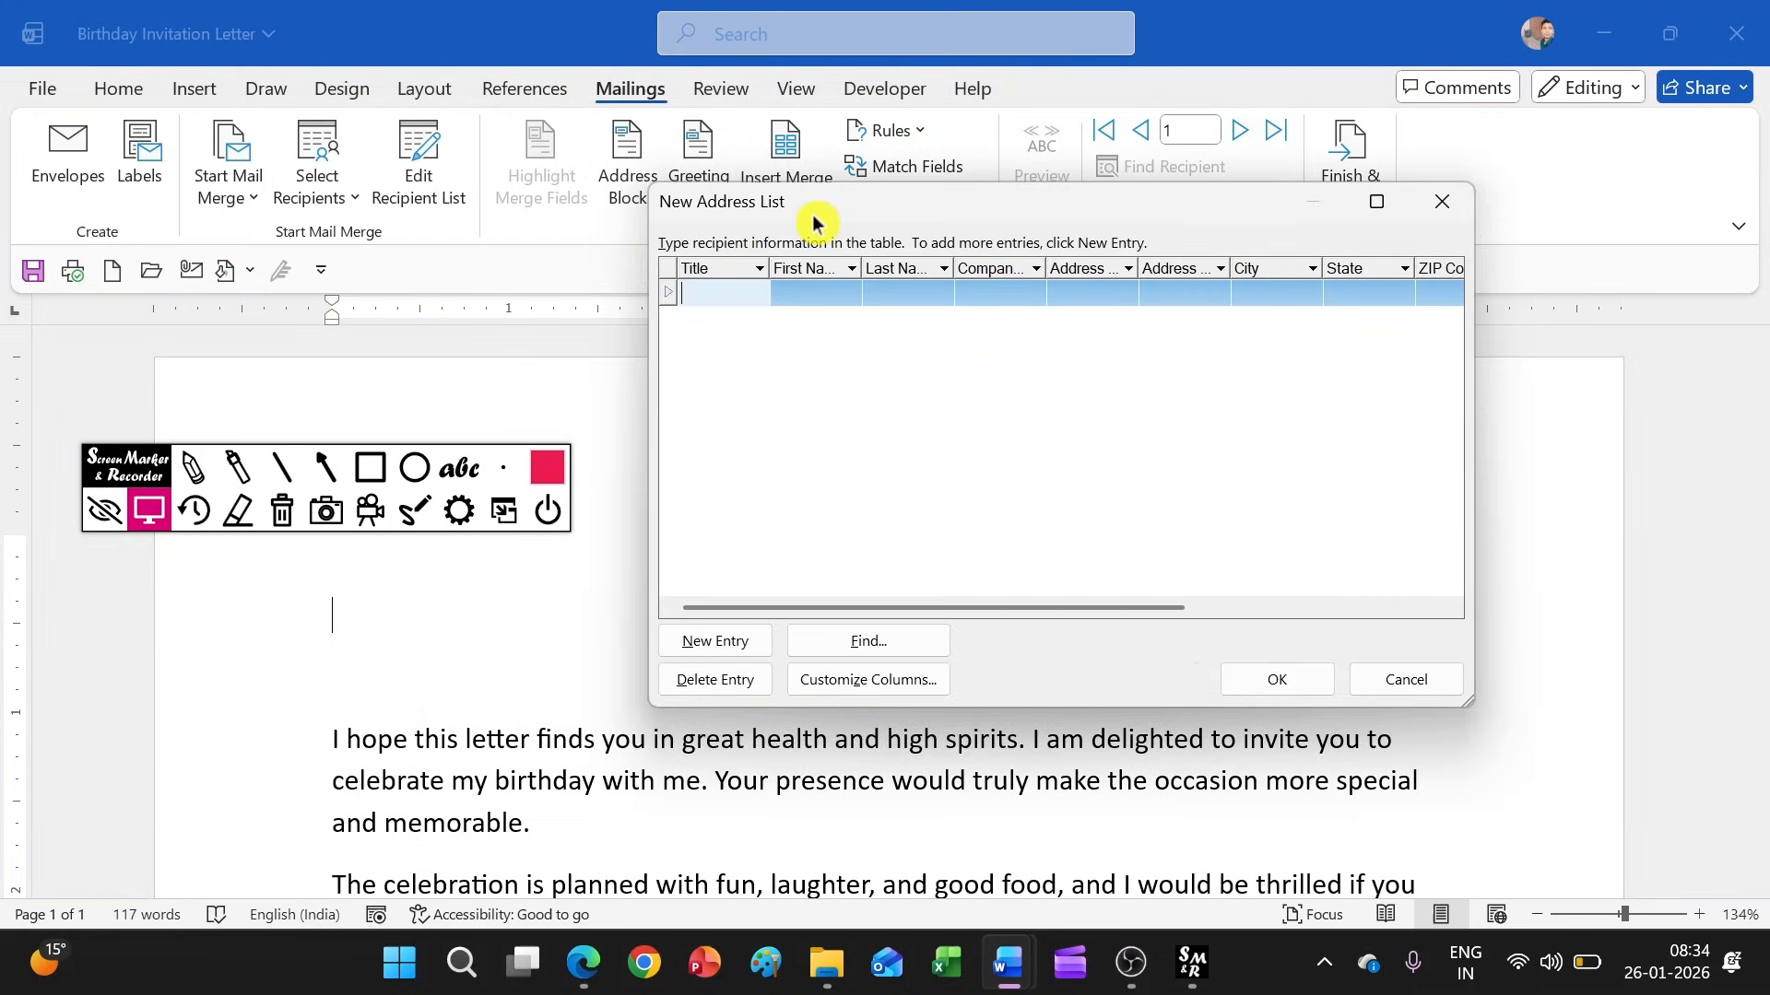
text(Mr)
key(Tab)
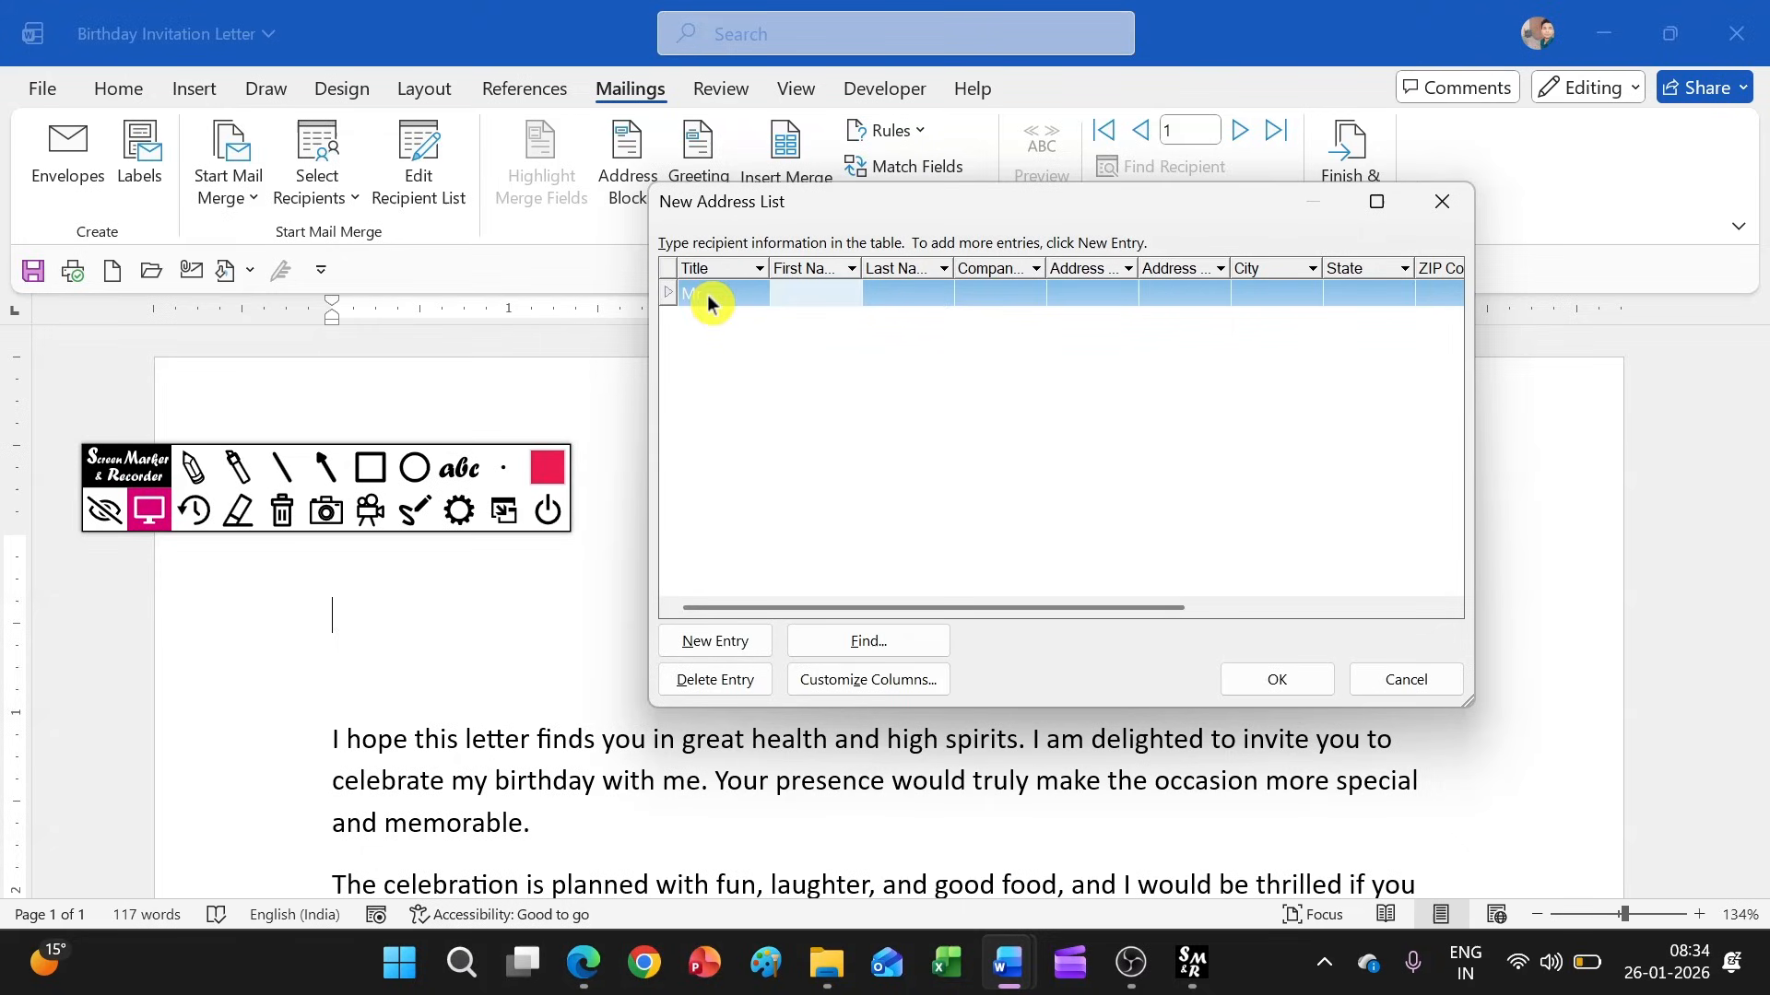
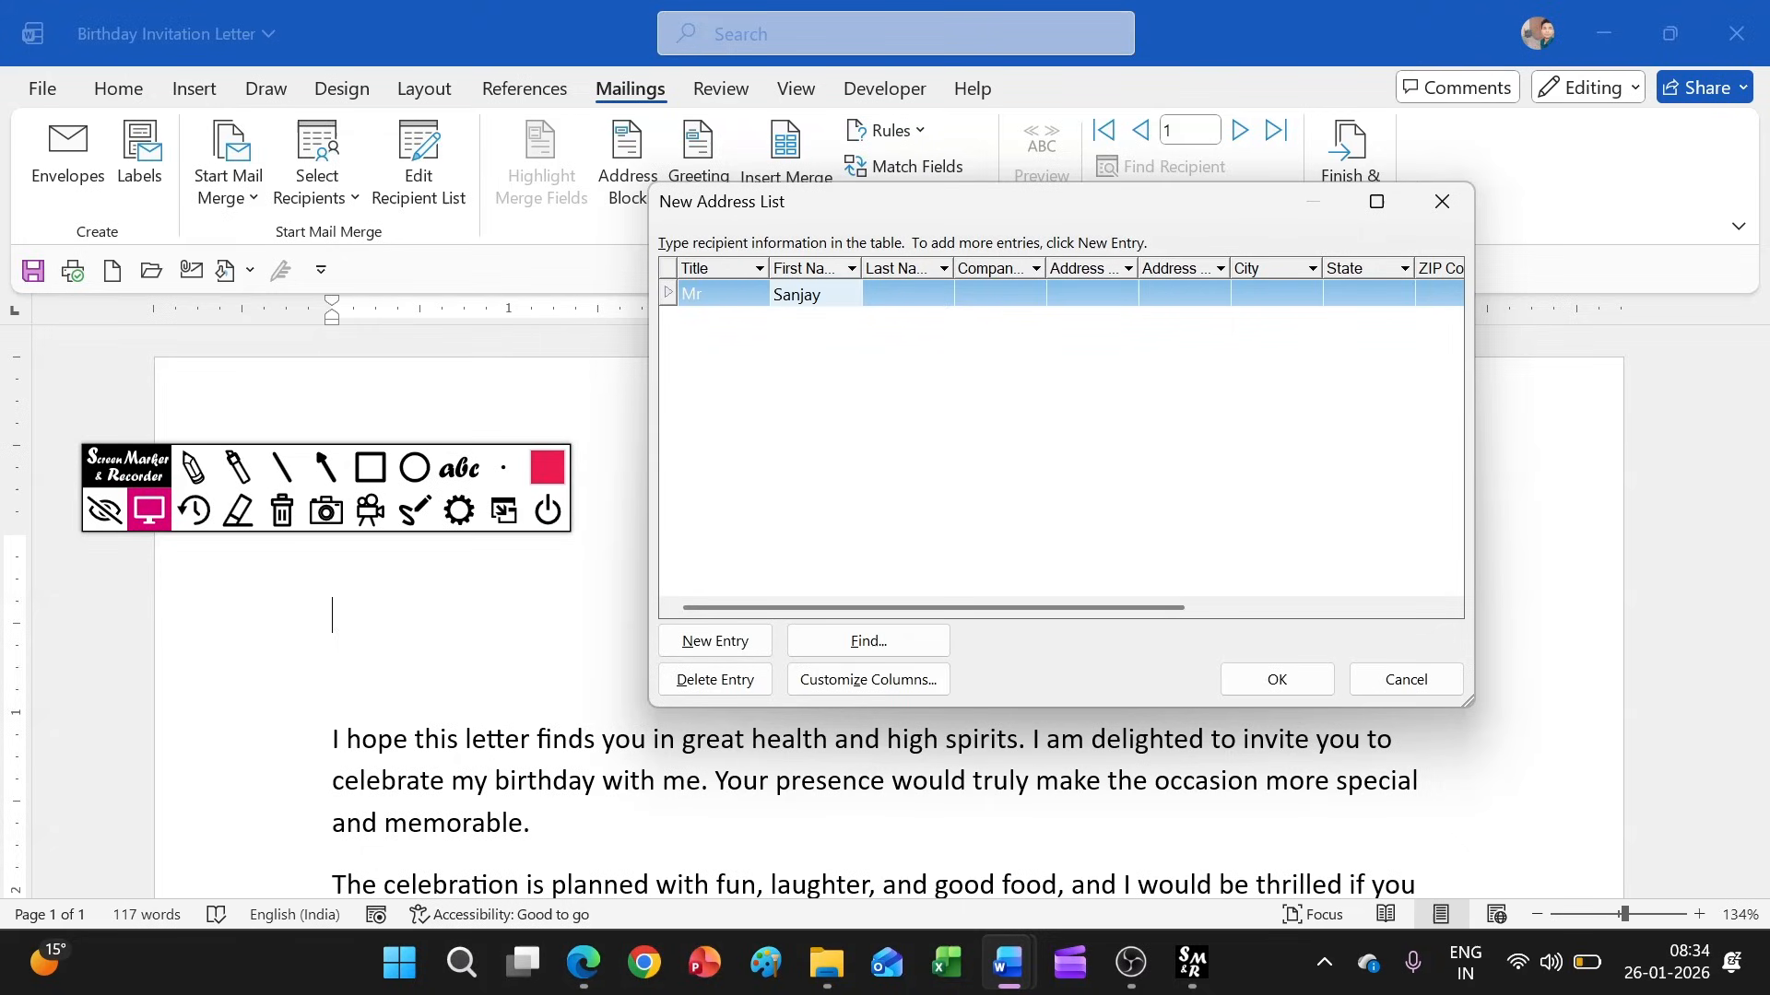
key(Tab)
key(Tab)
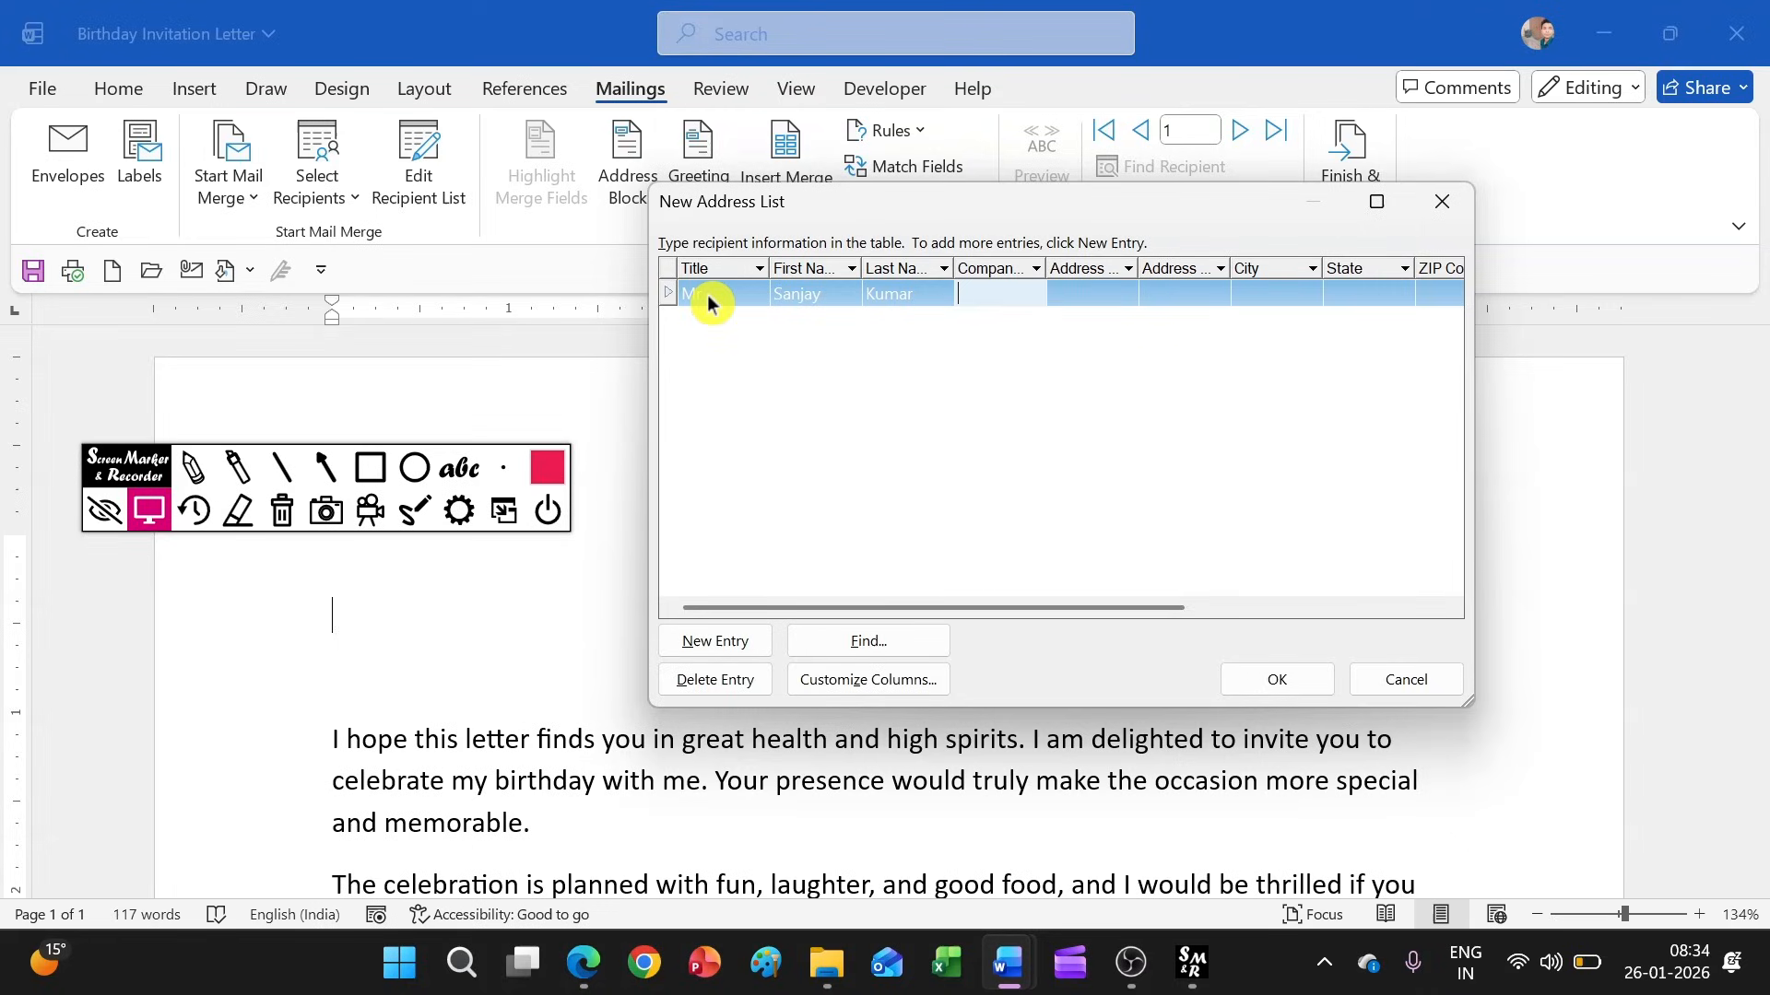
Fill in the recipient's first address line, city and state, leaving the company name and second address line empty
key(Tab)
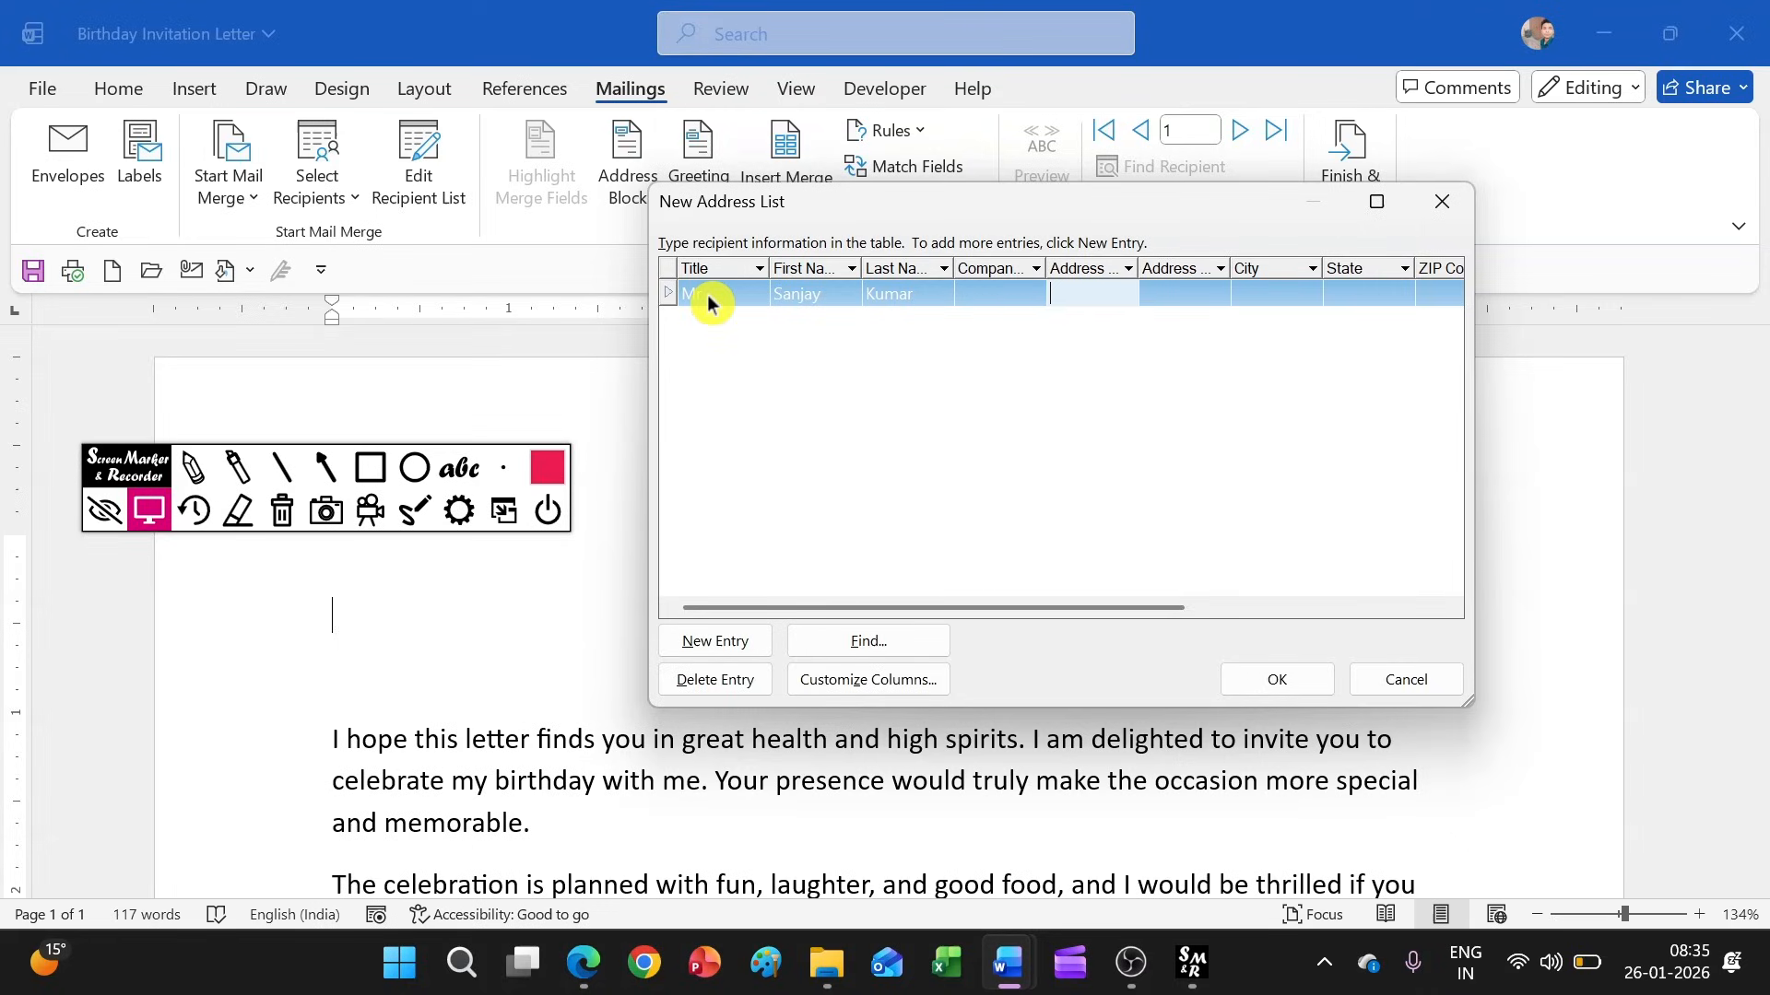
text(Near Mega)
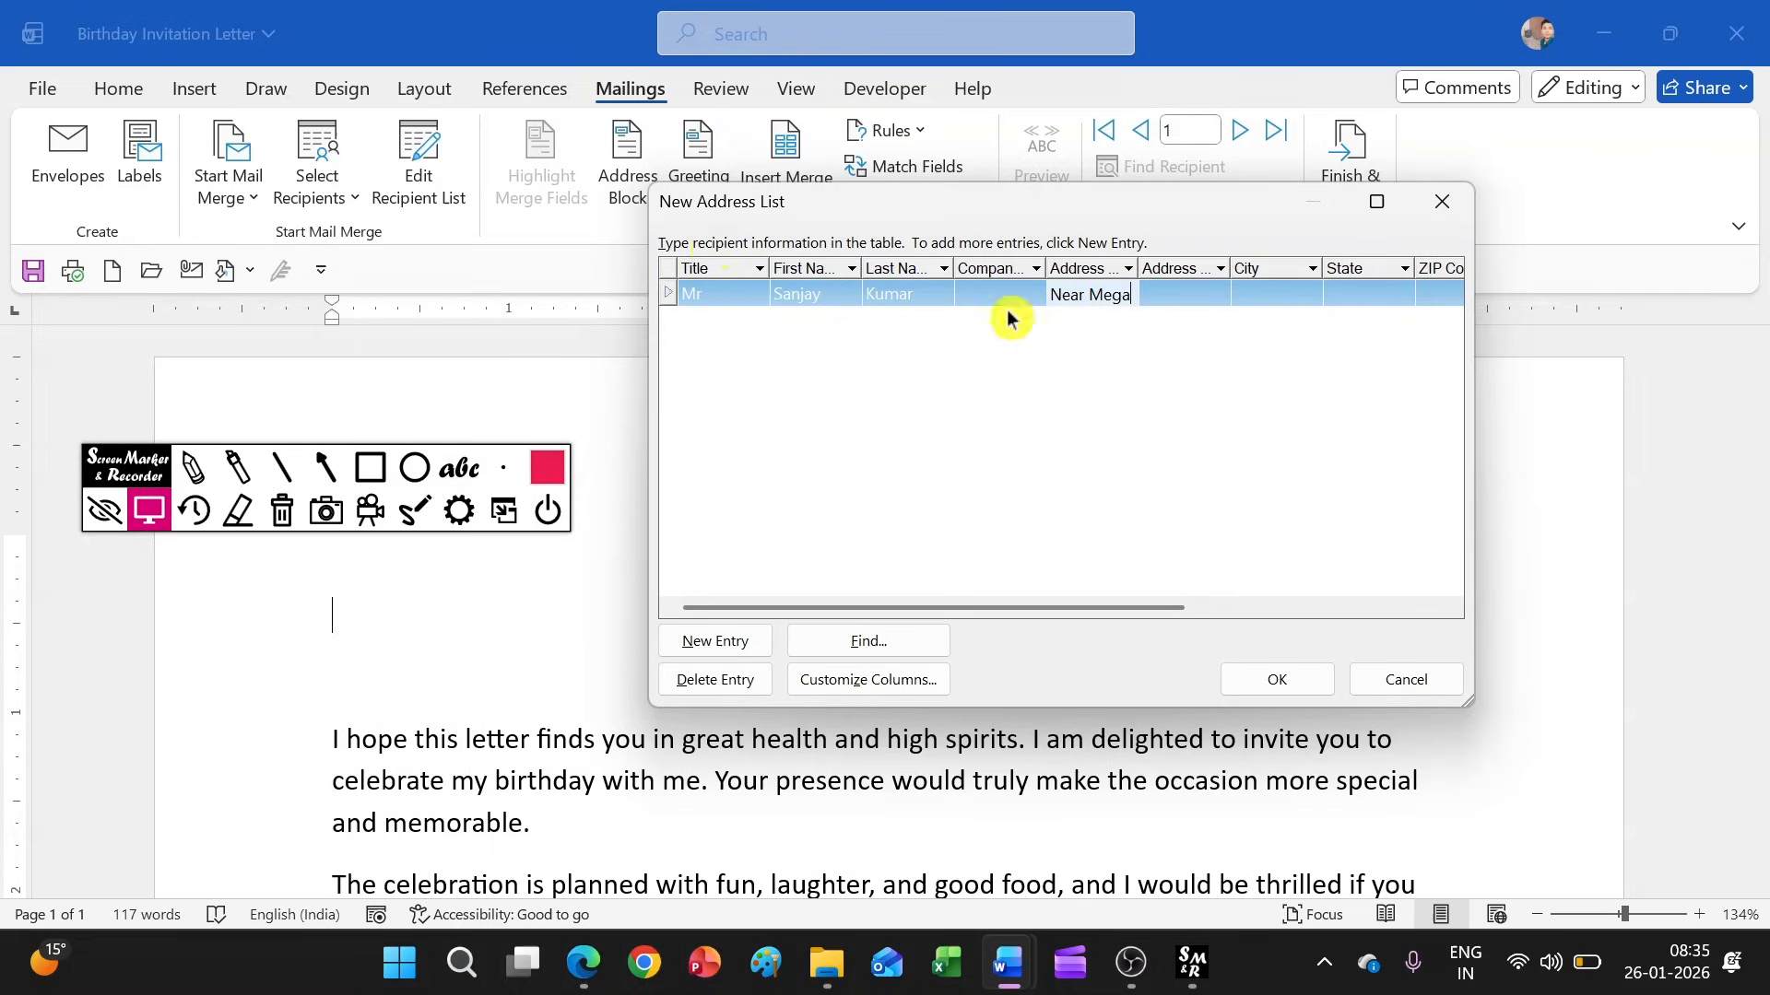
click(1286, 304)
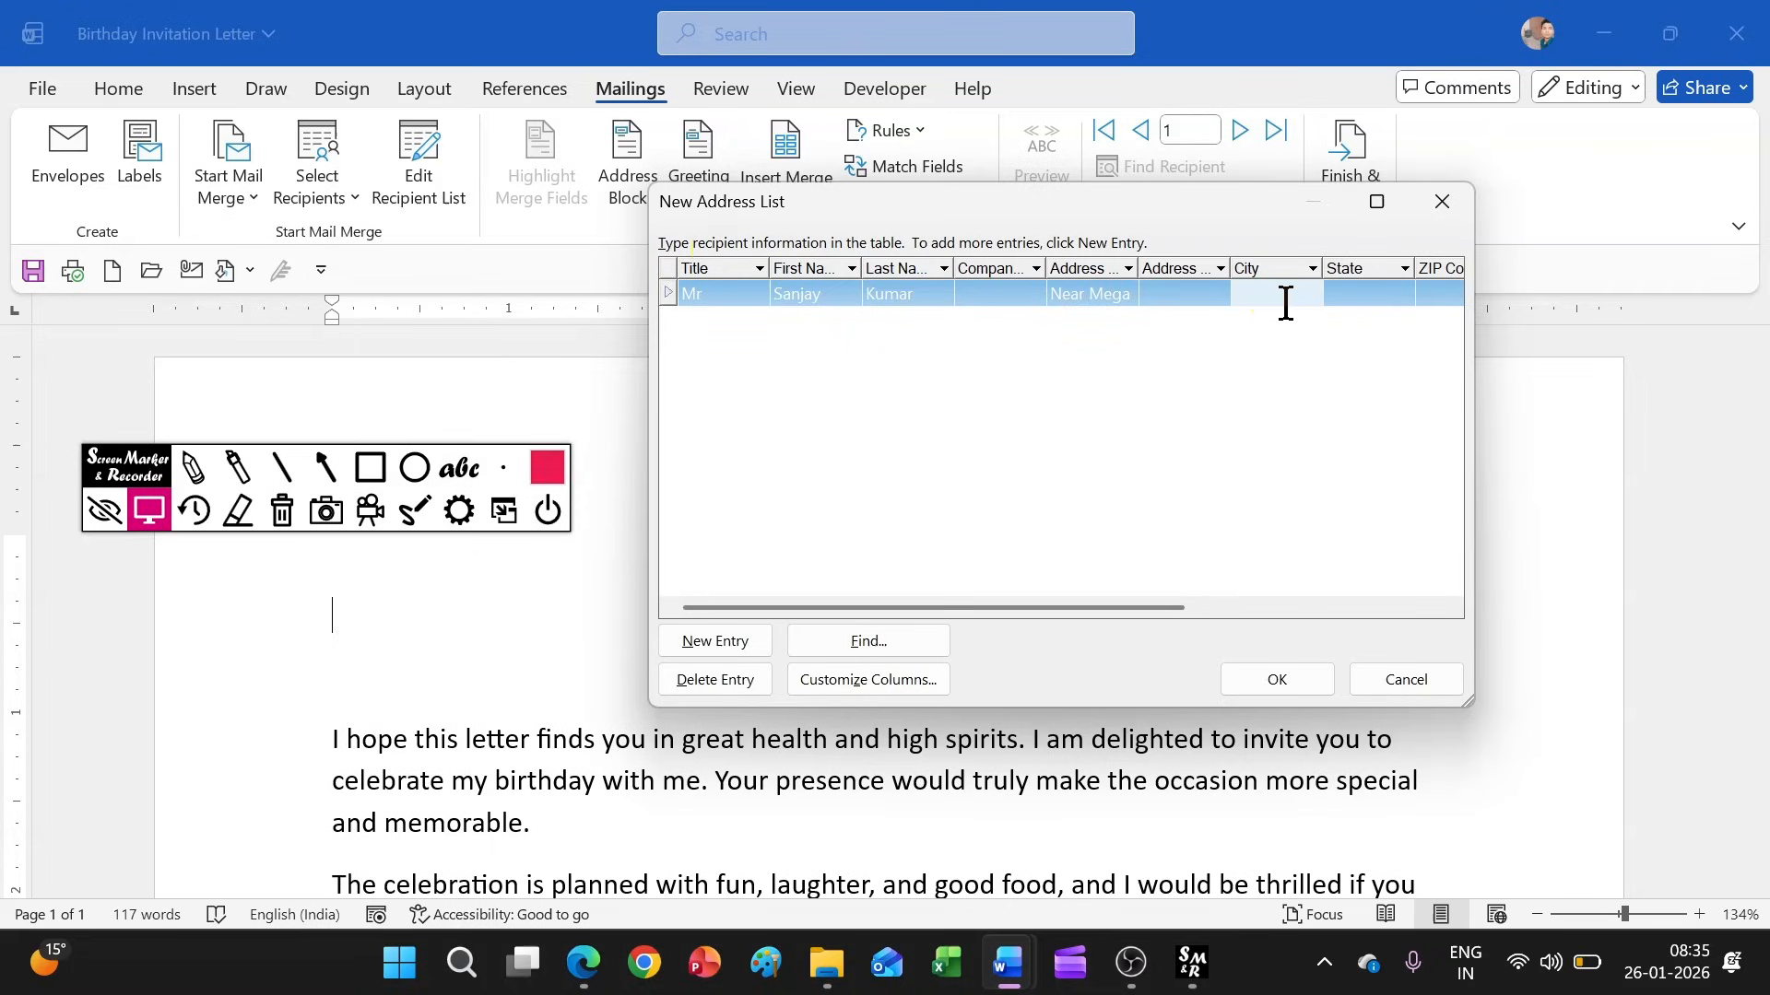
text(Patna)
click(1369, 300)
text(Bihar)
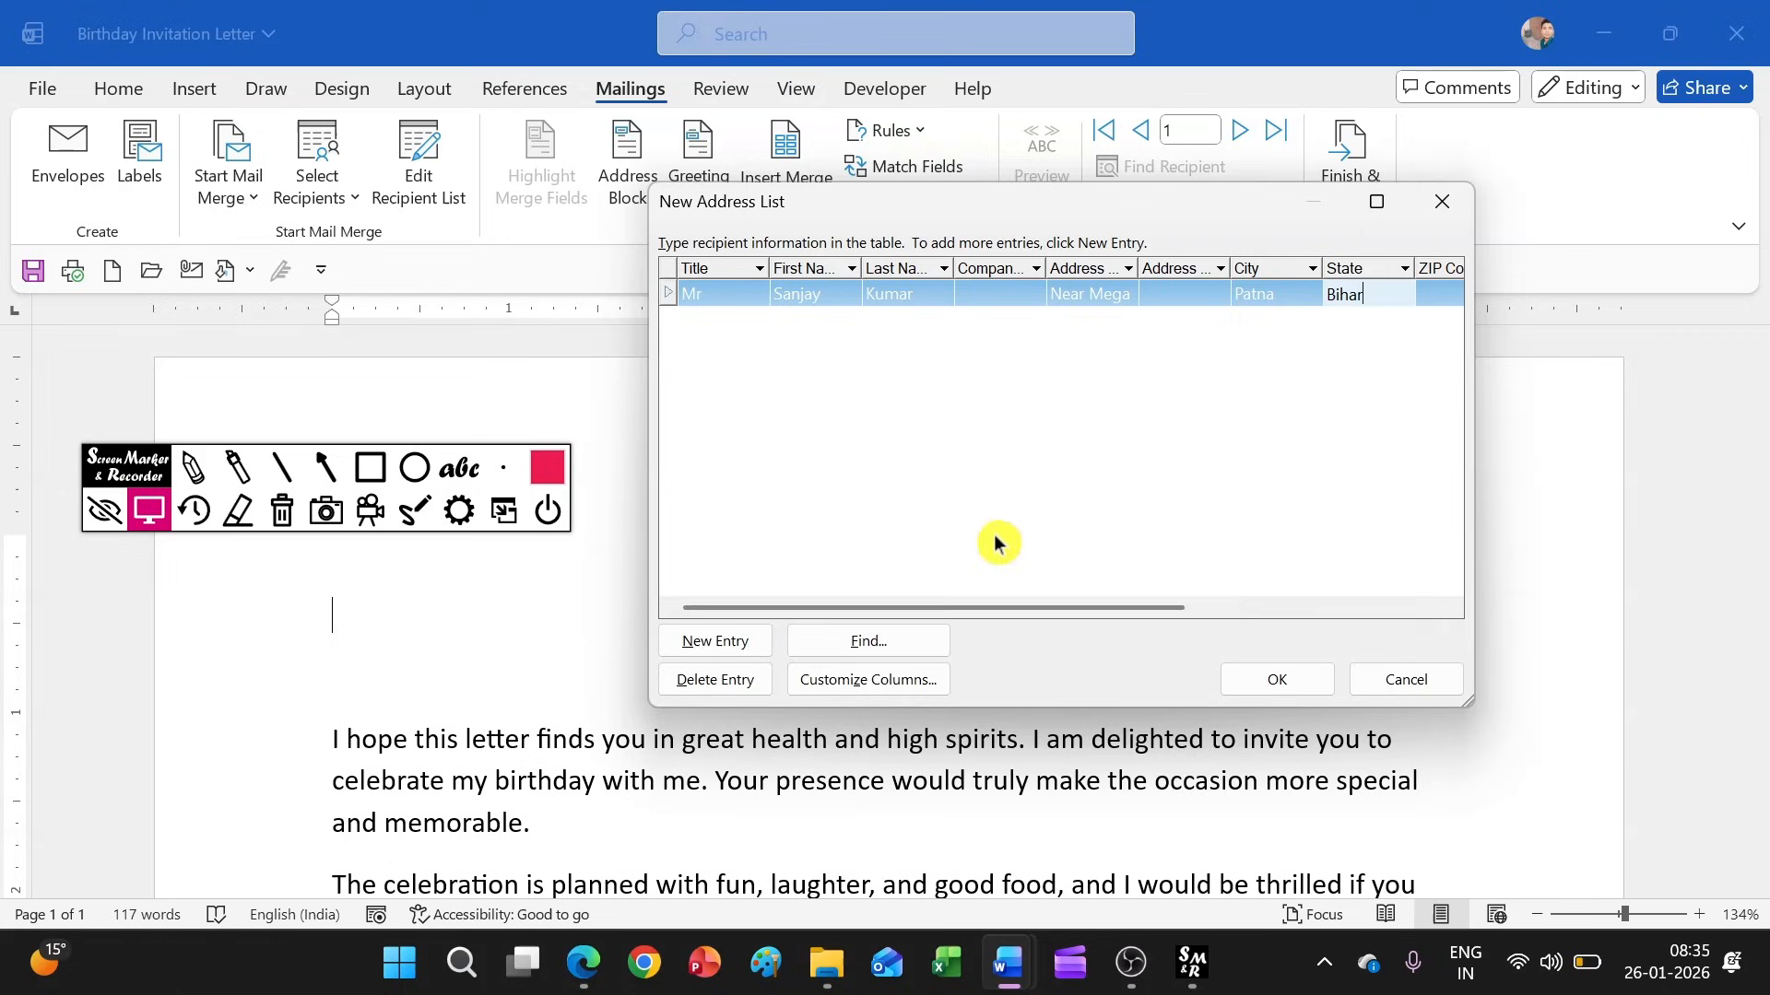
Delete the Country or Region and Work Phone fields from the address list's columns
click(919, 680)
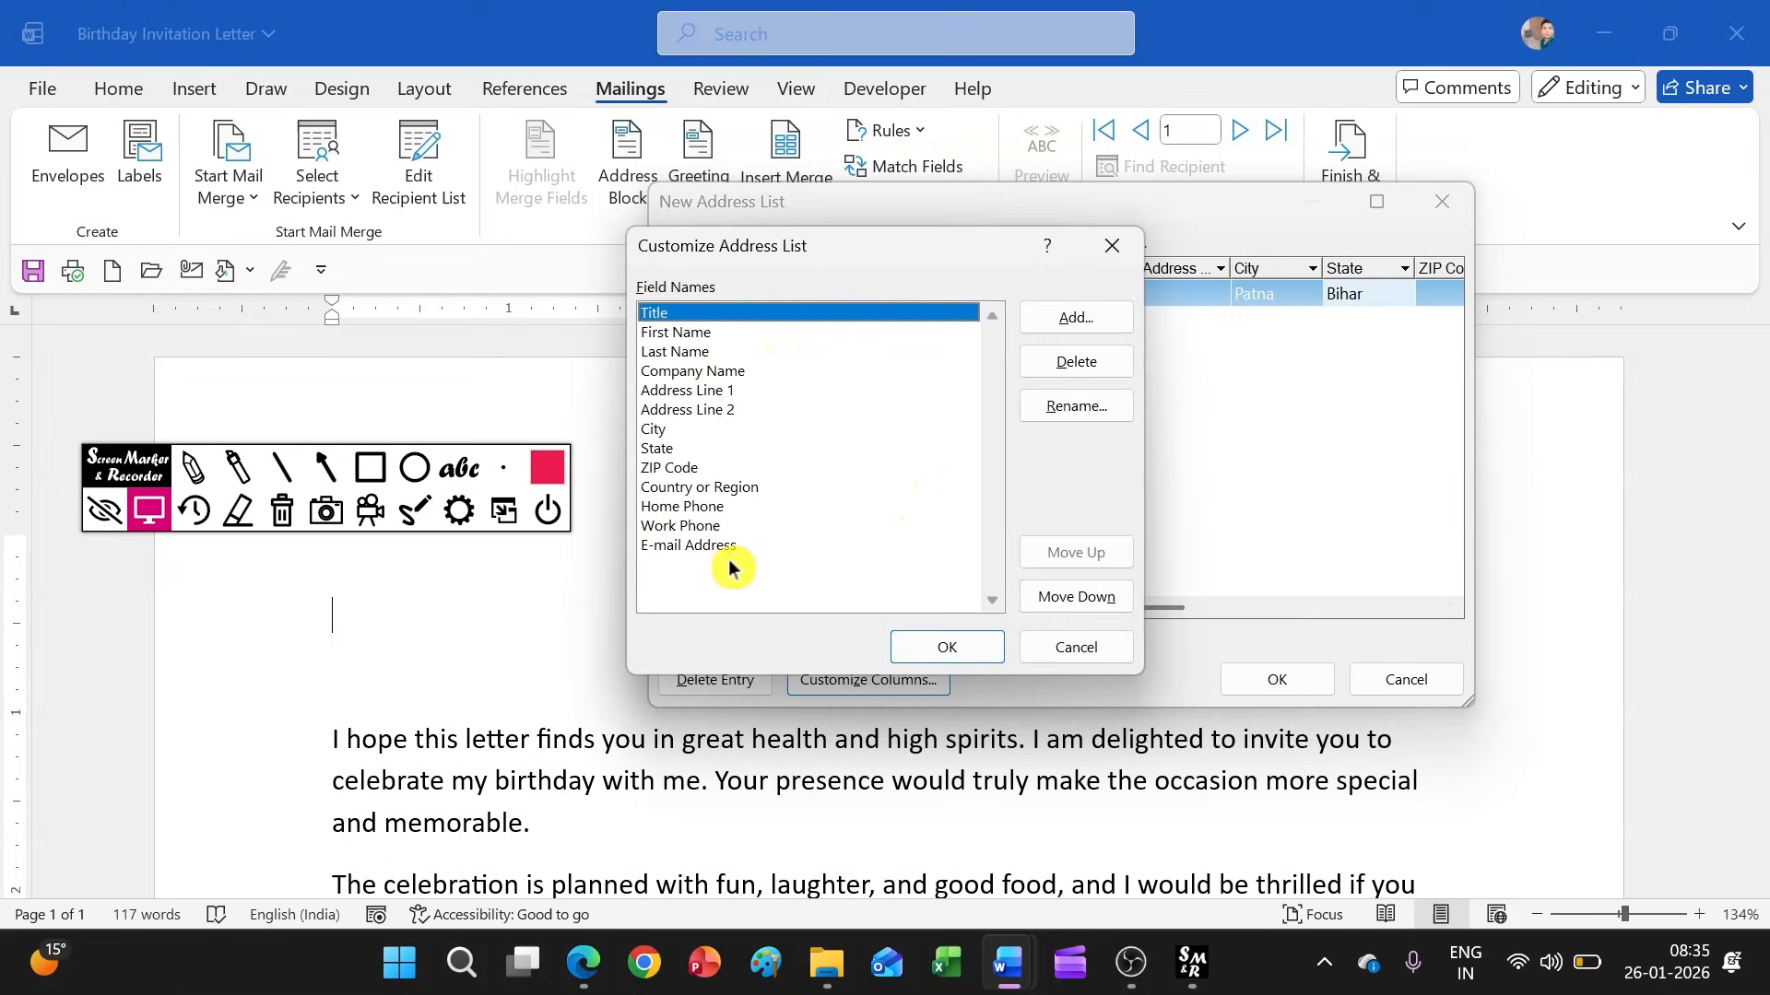
click(738, 491)
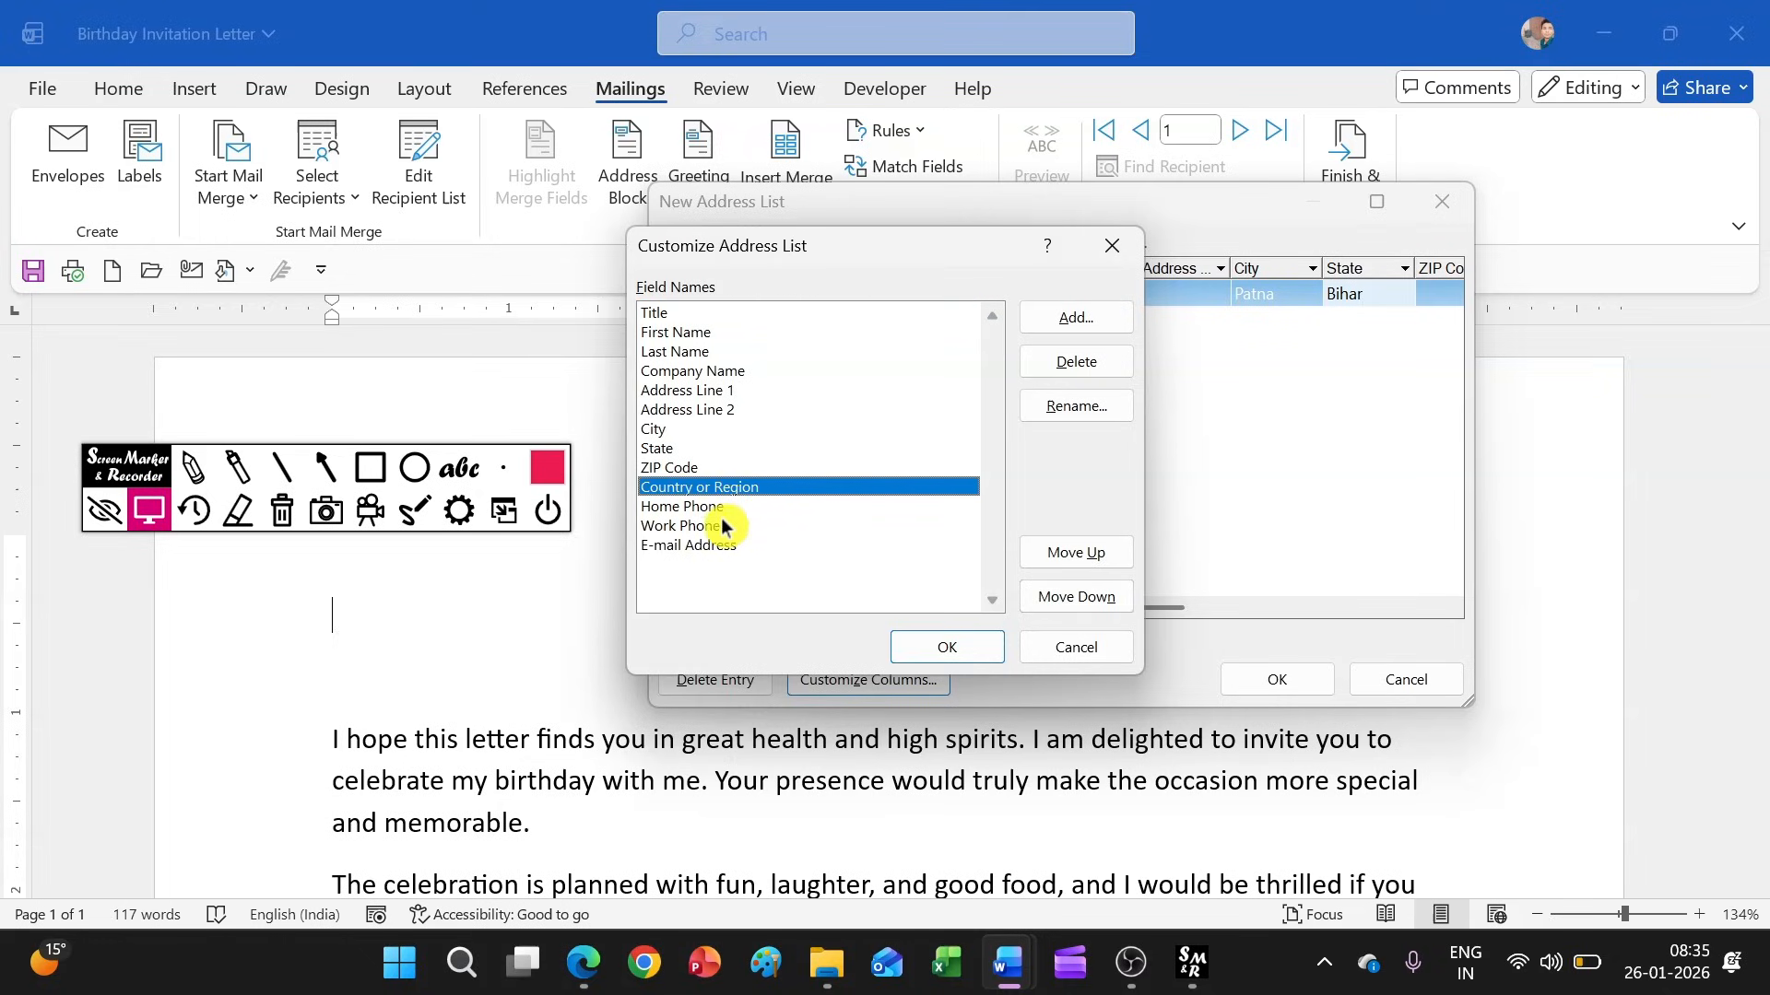
click(1123, 363)
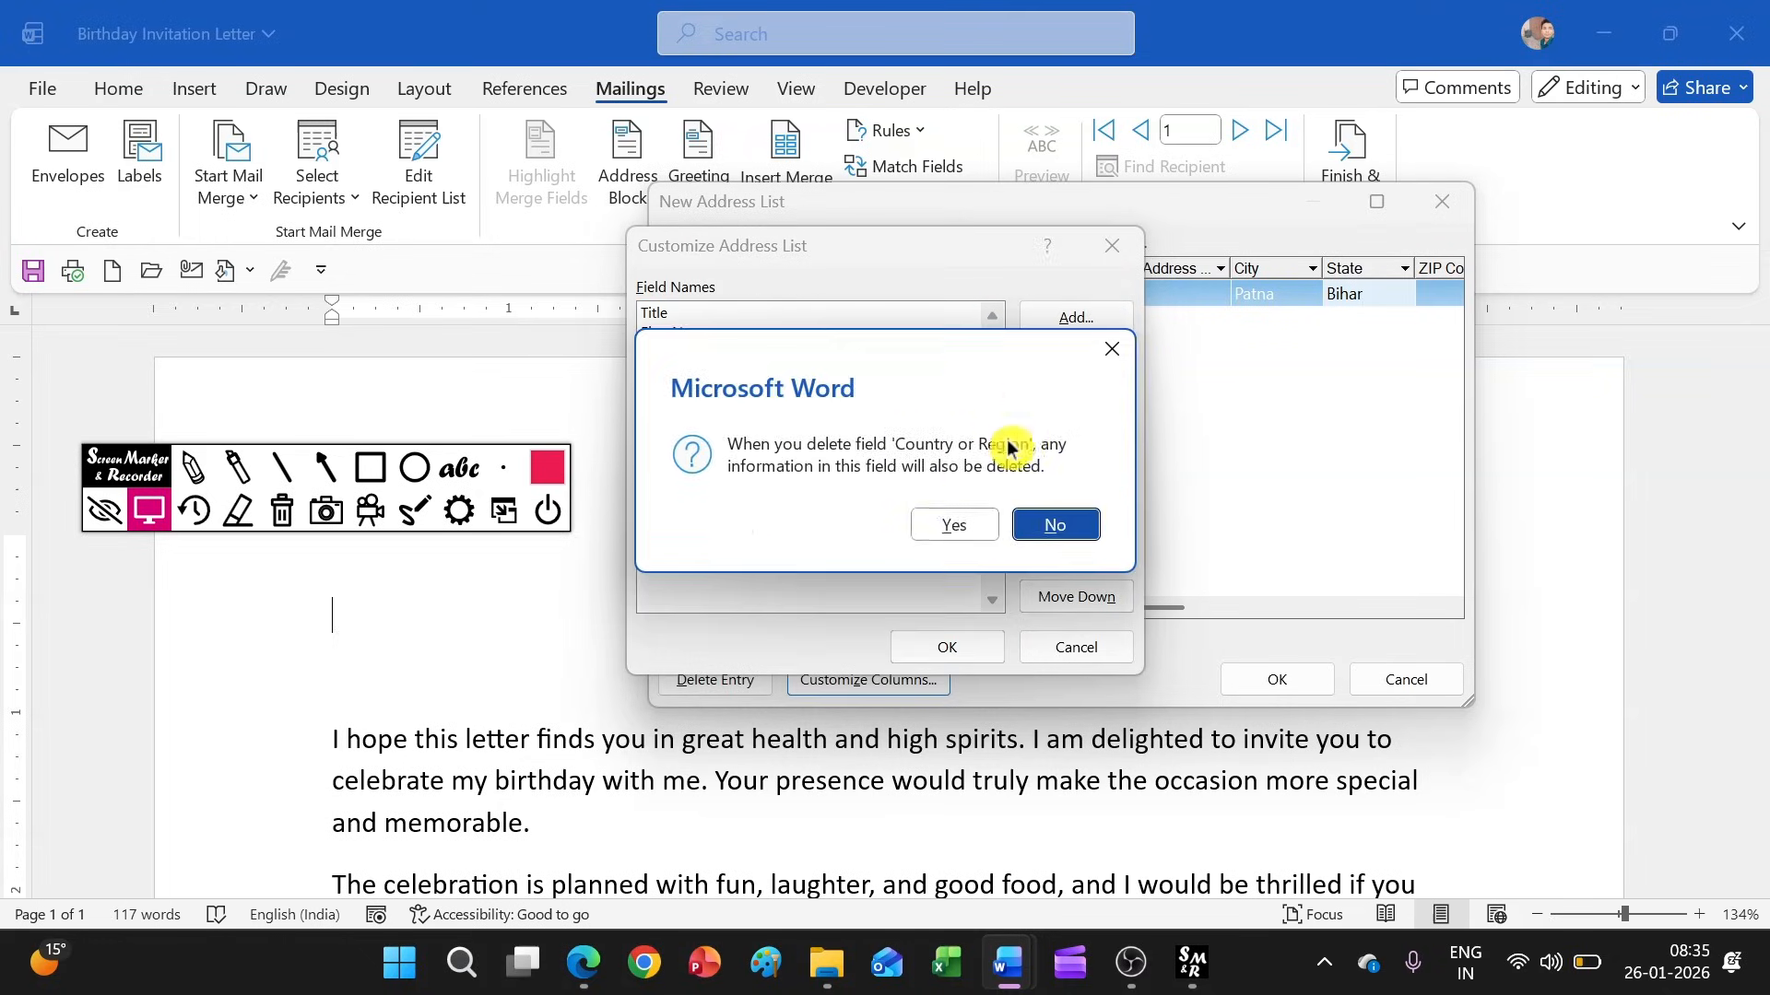
click(954, 523)
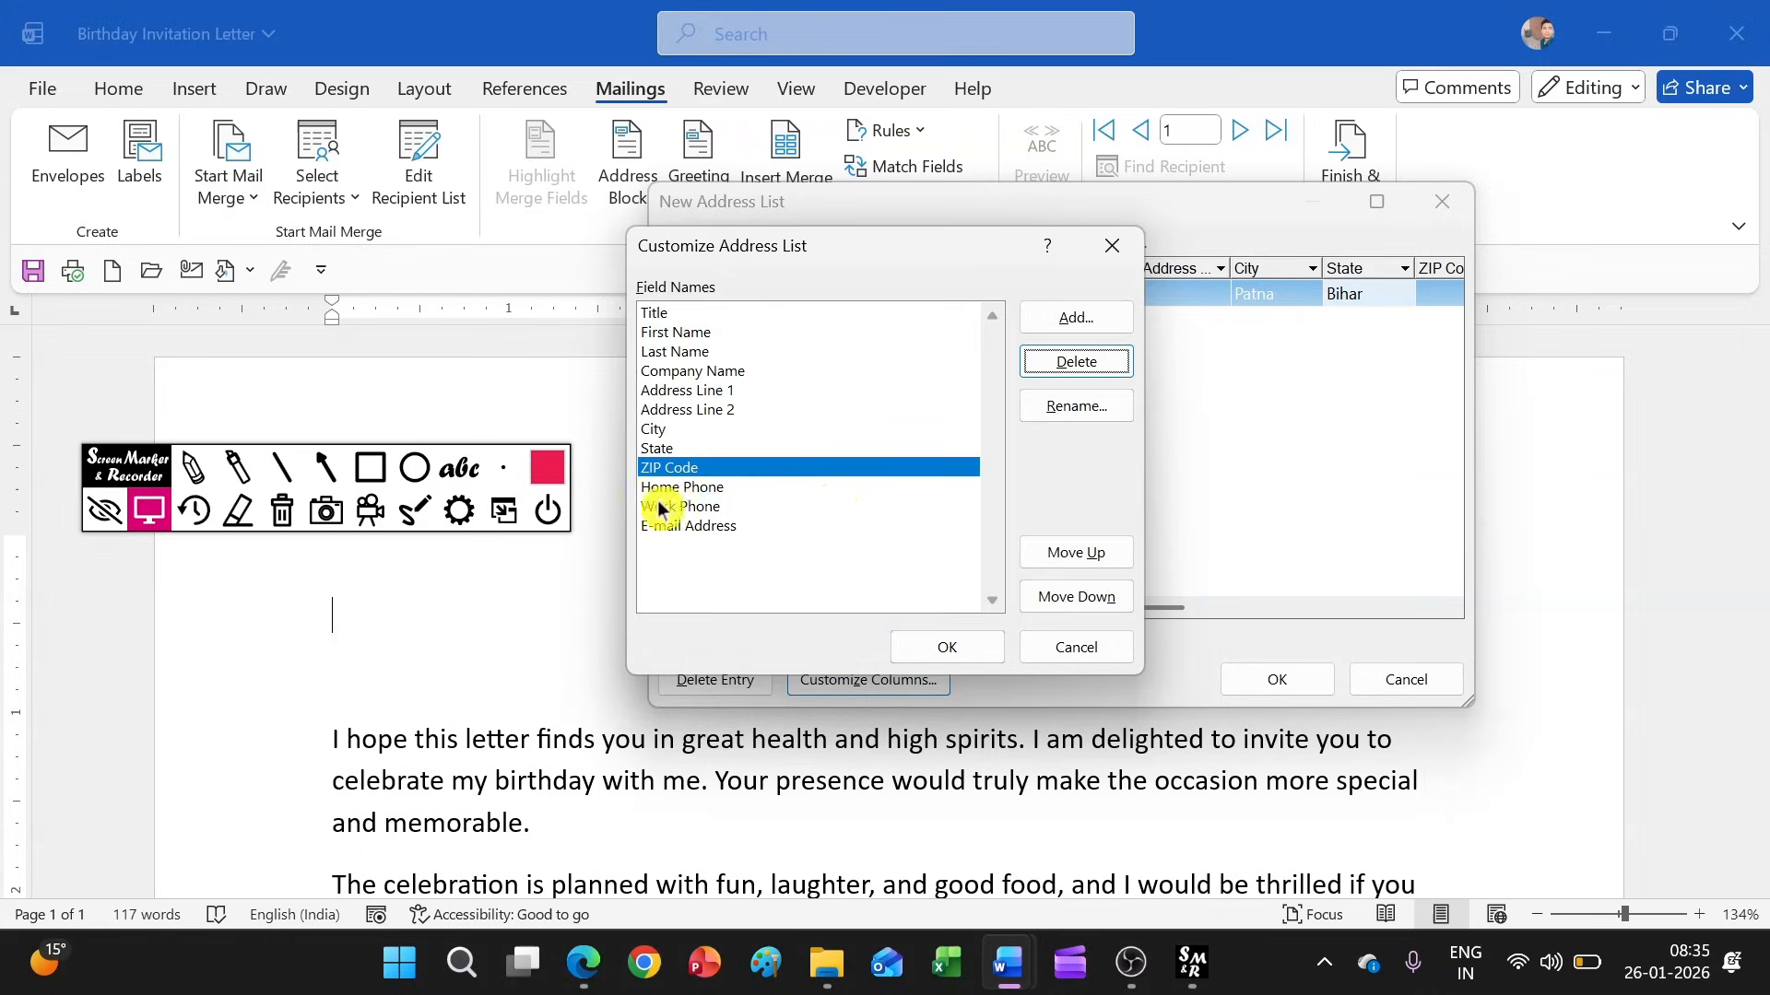
click(1081, 362)
click(958, 523)
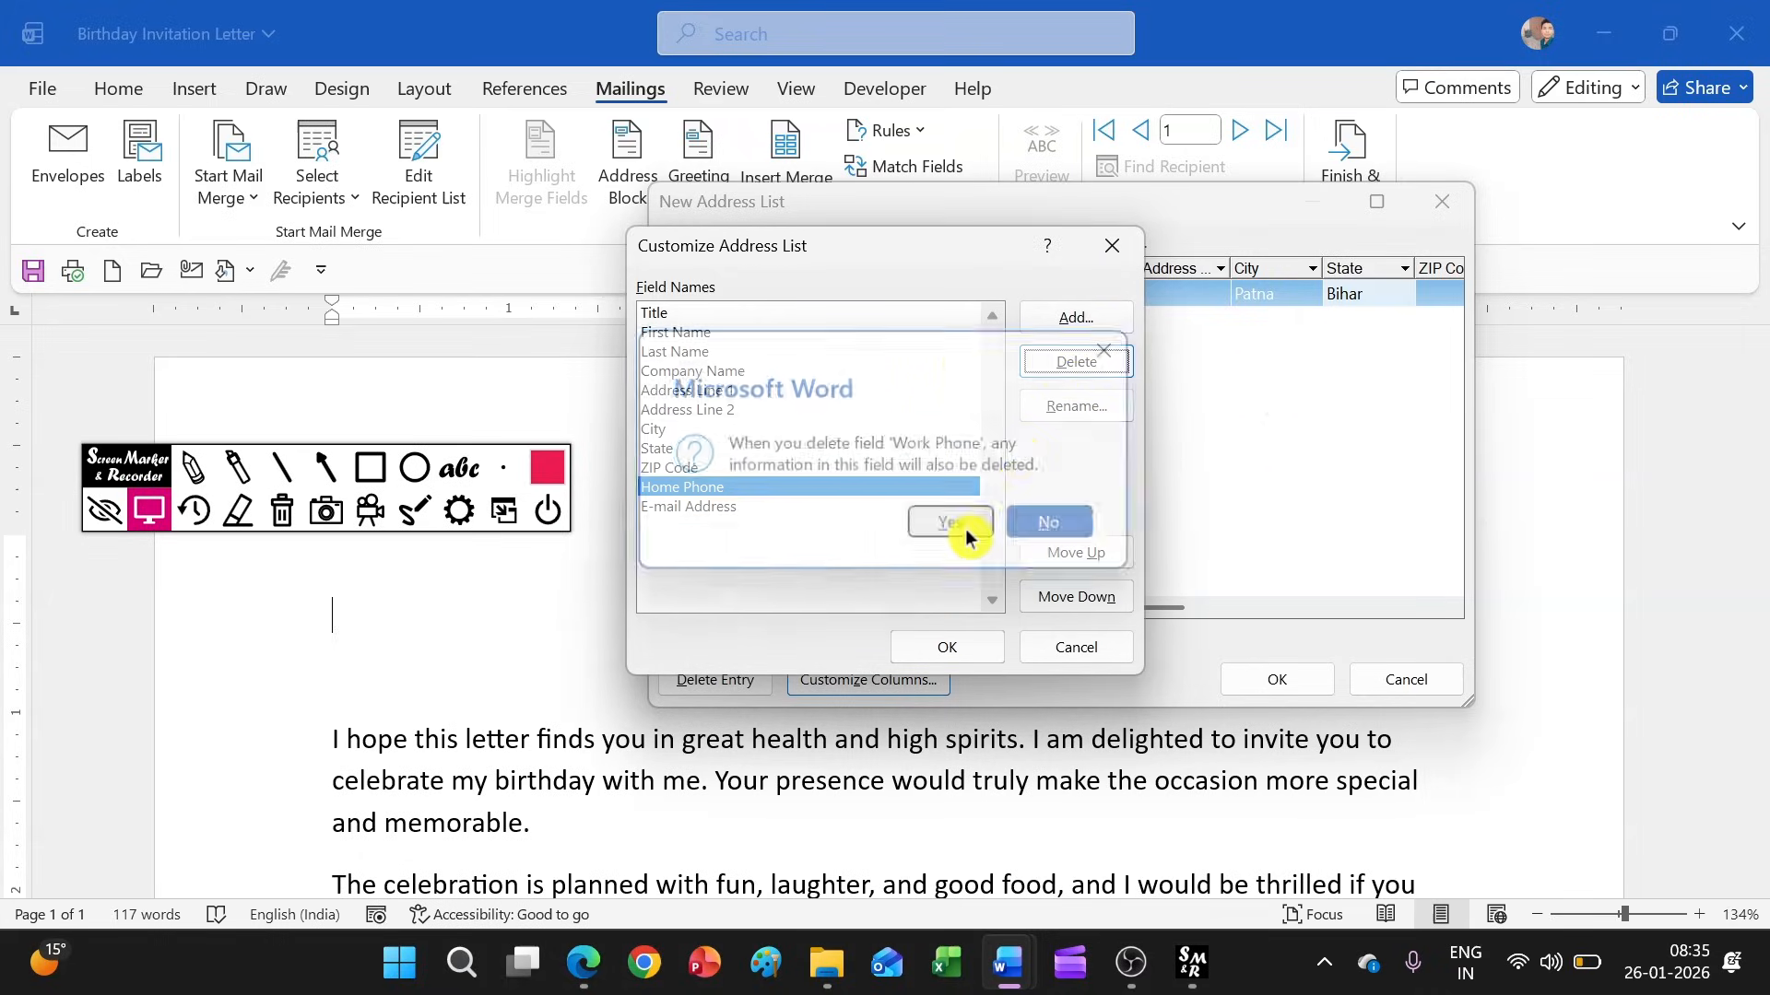
Add a field named Pin Code to the address list after Home Phone
click(1074, 324)
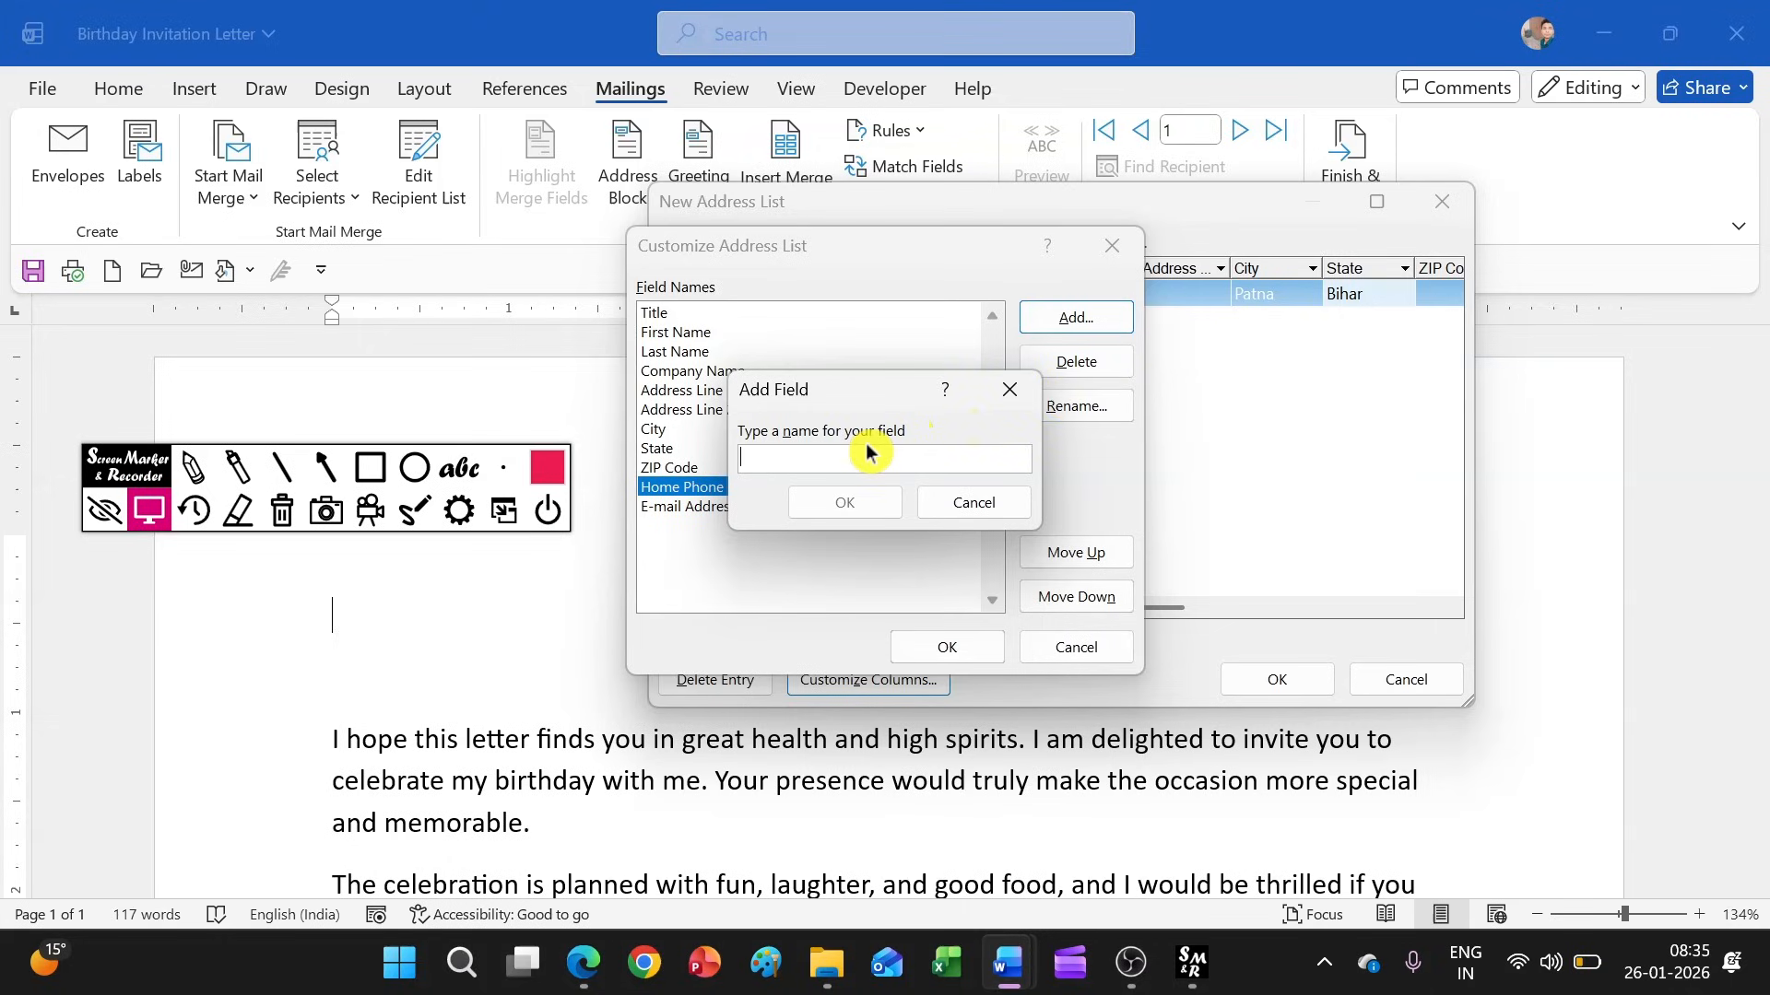
text(Pin Code)
click(811, 502)
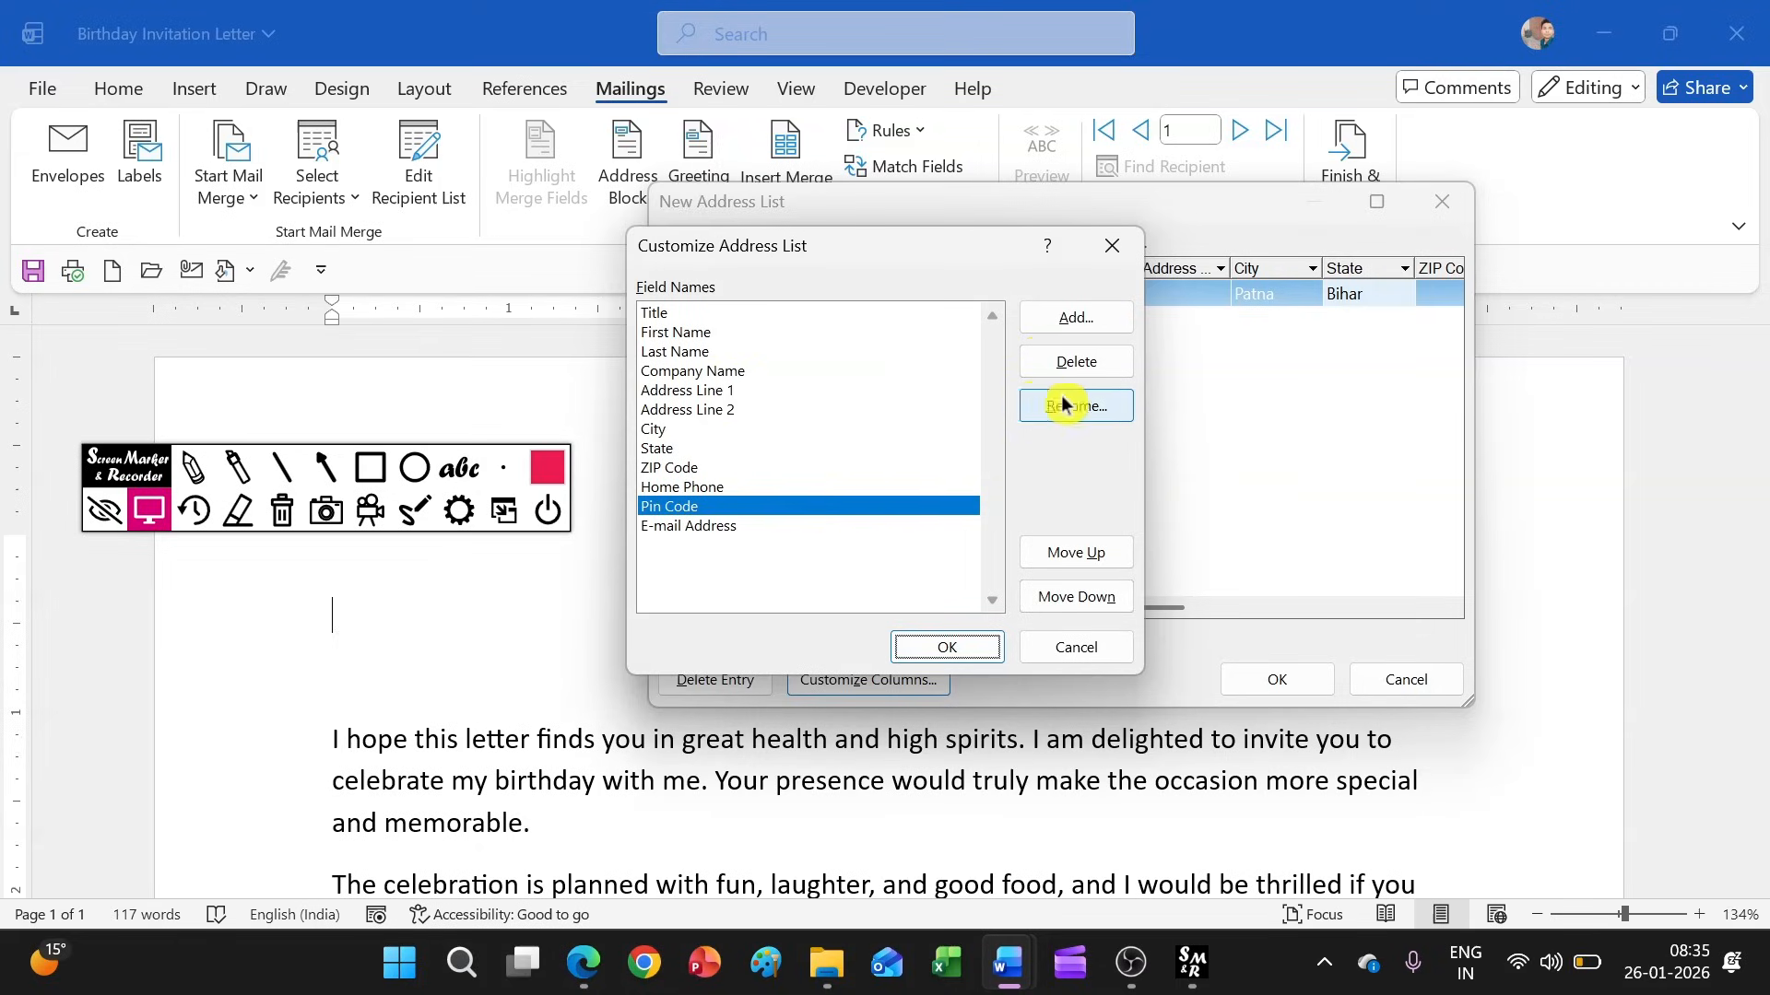
Open the ZIP Code field for renaming, and discard the column changes and the new address list
click(685, 469)
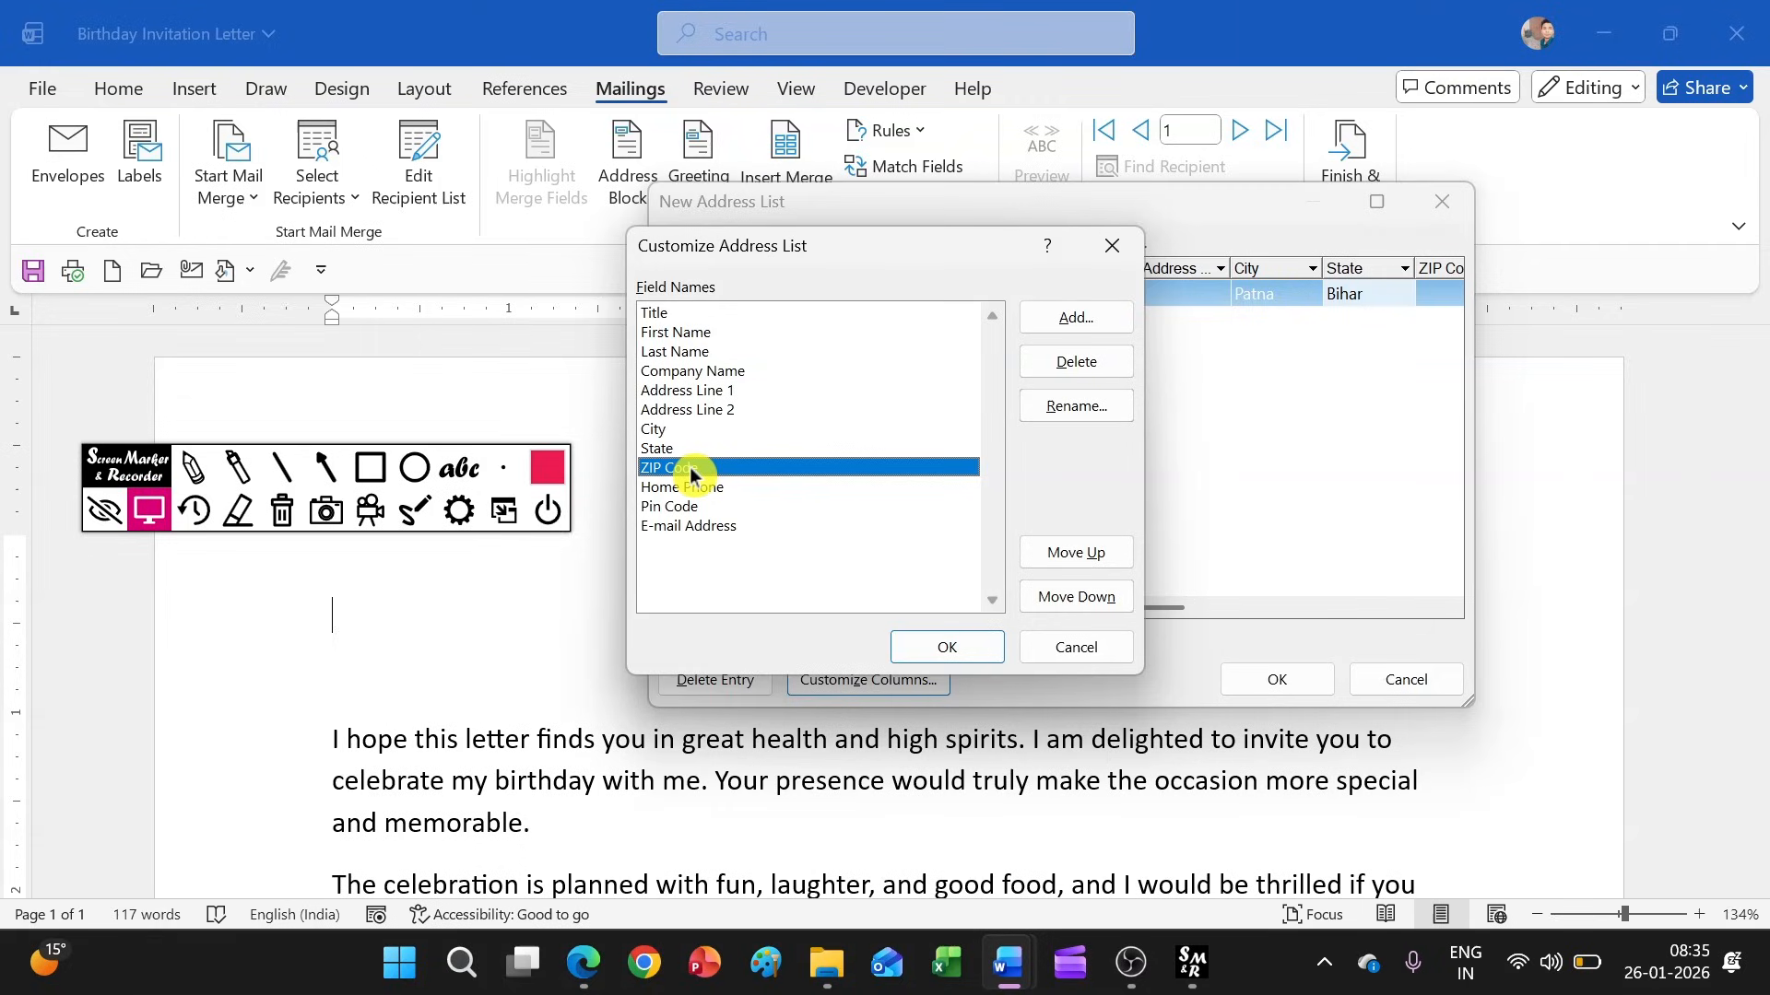
click(1075, 406)
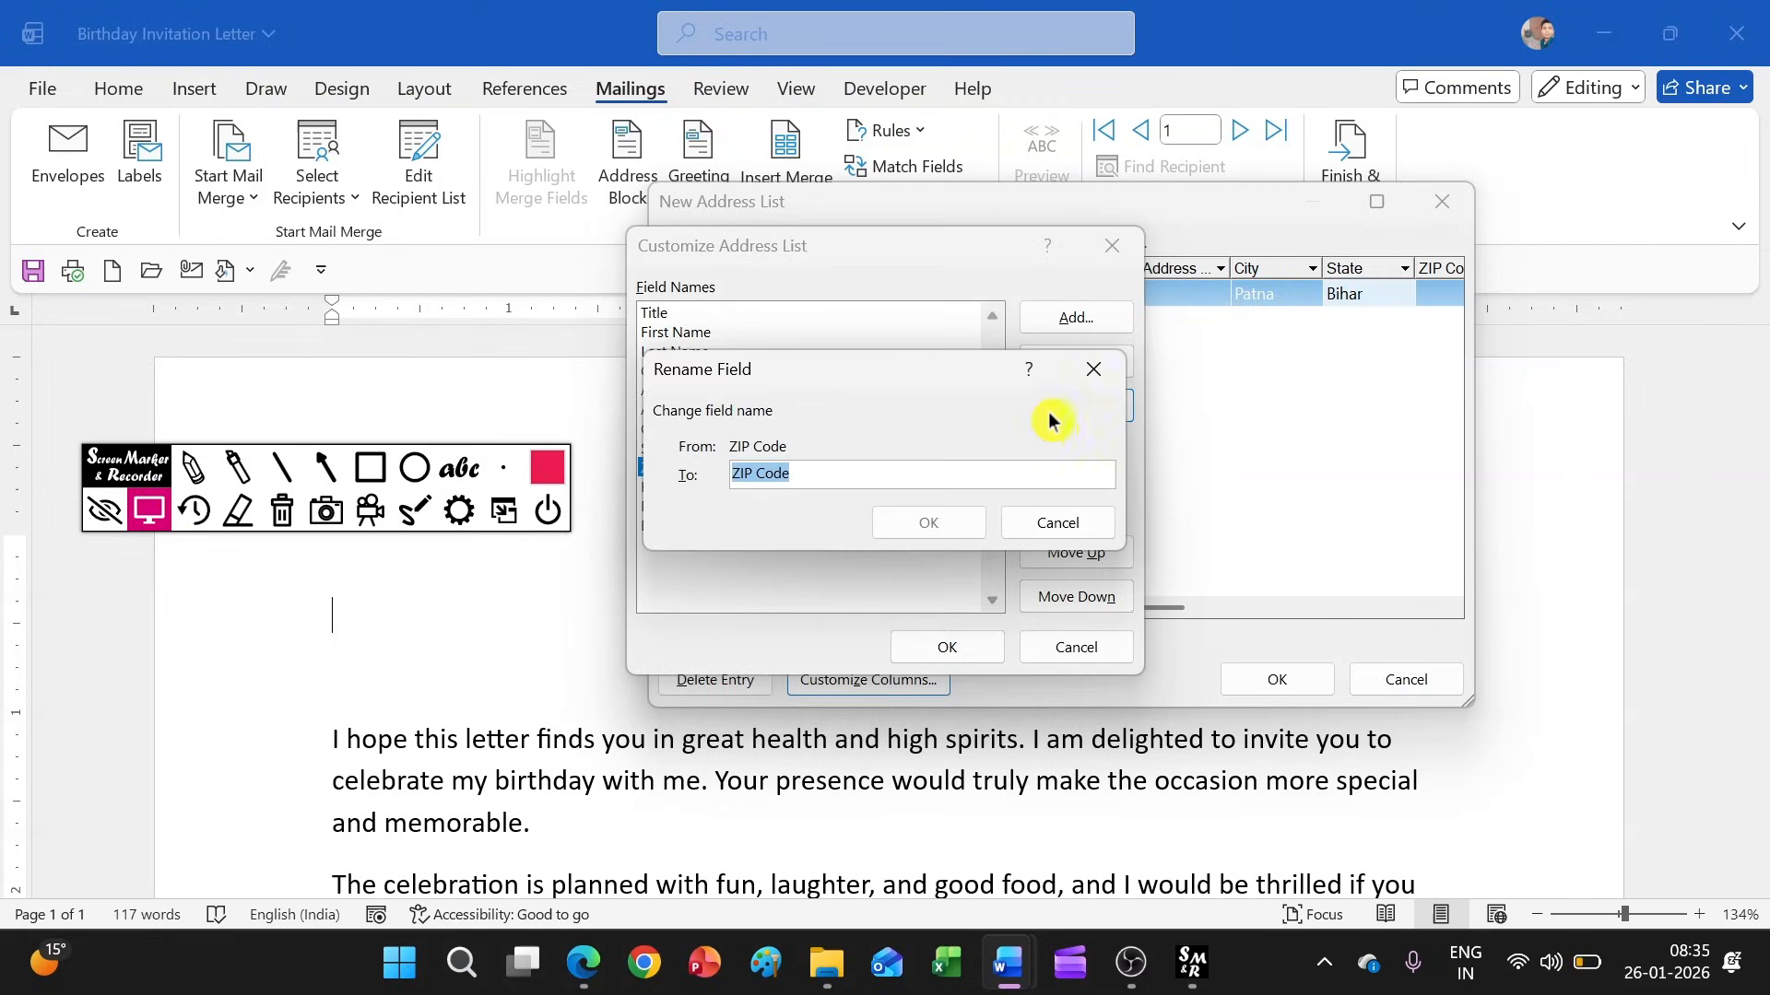
click(1111, 246)
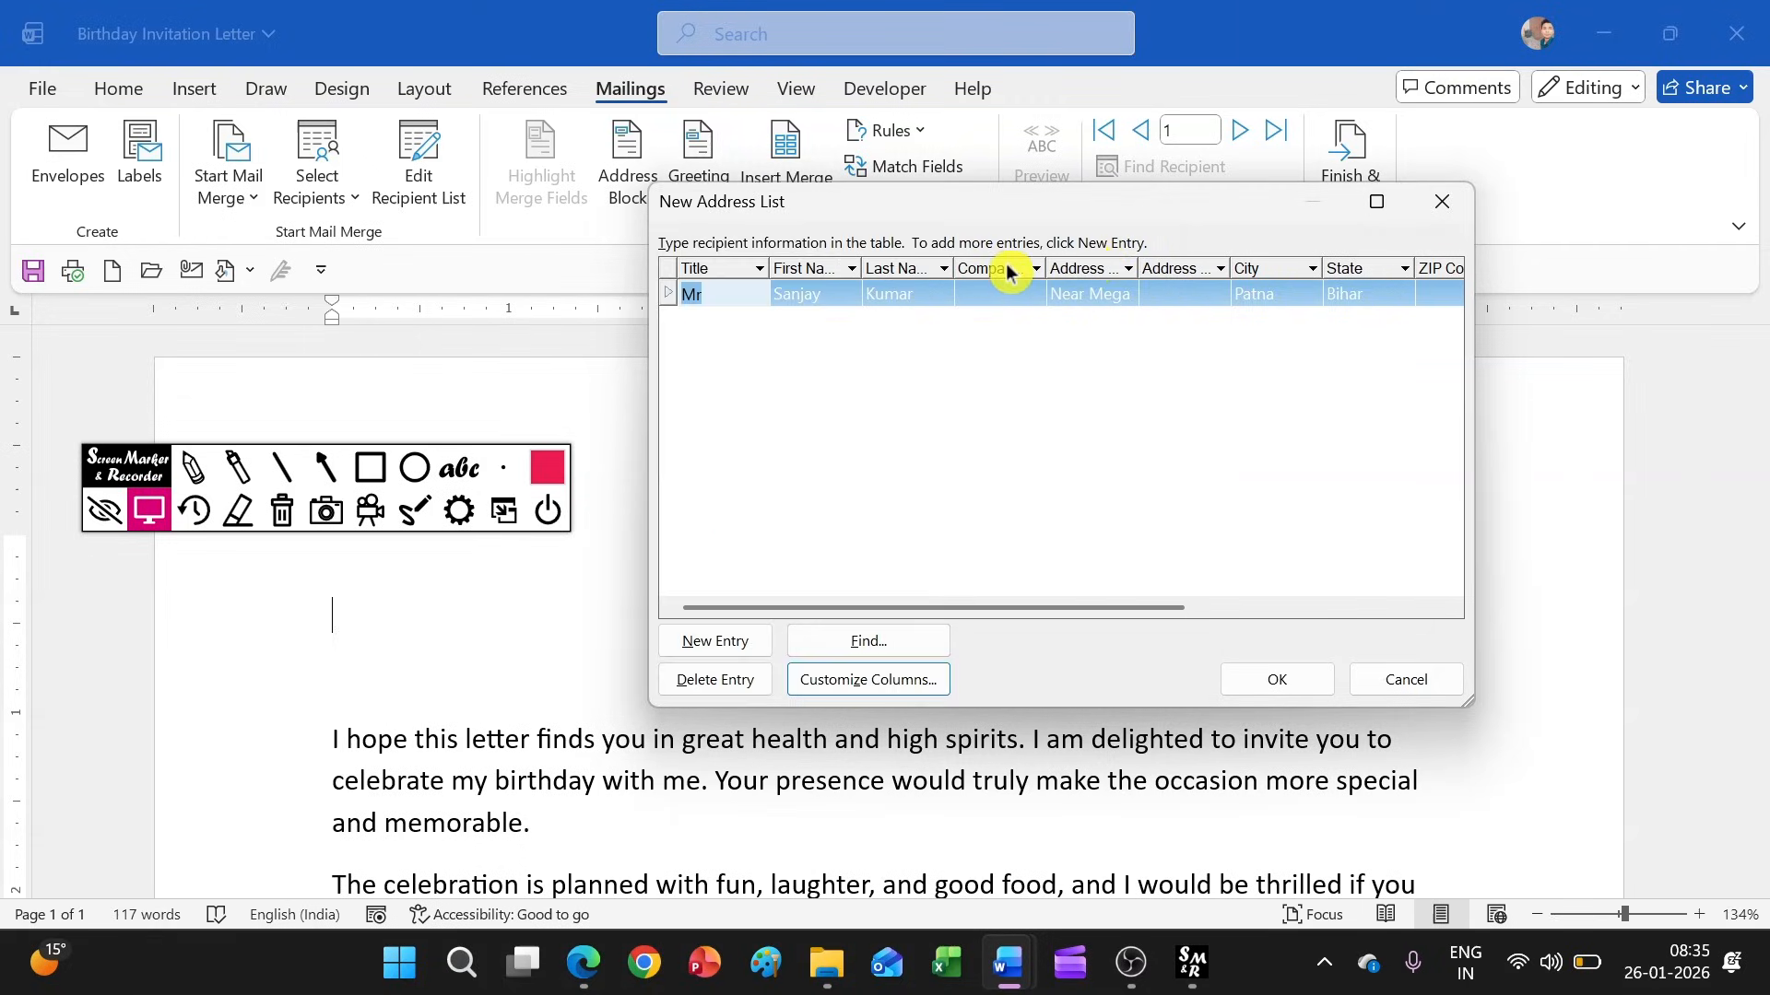
click(1434, 205)
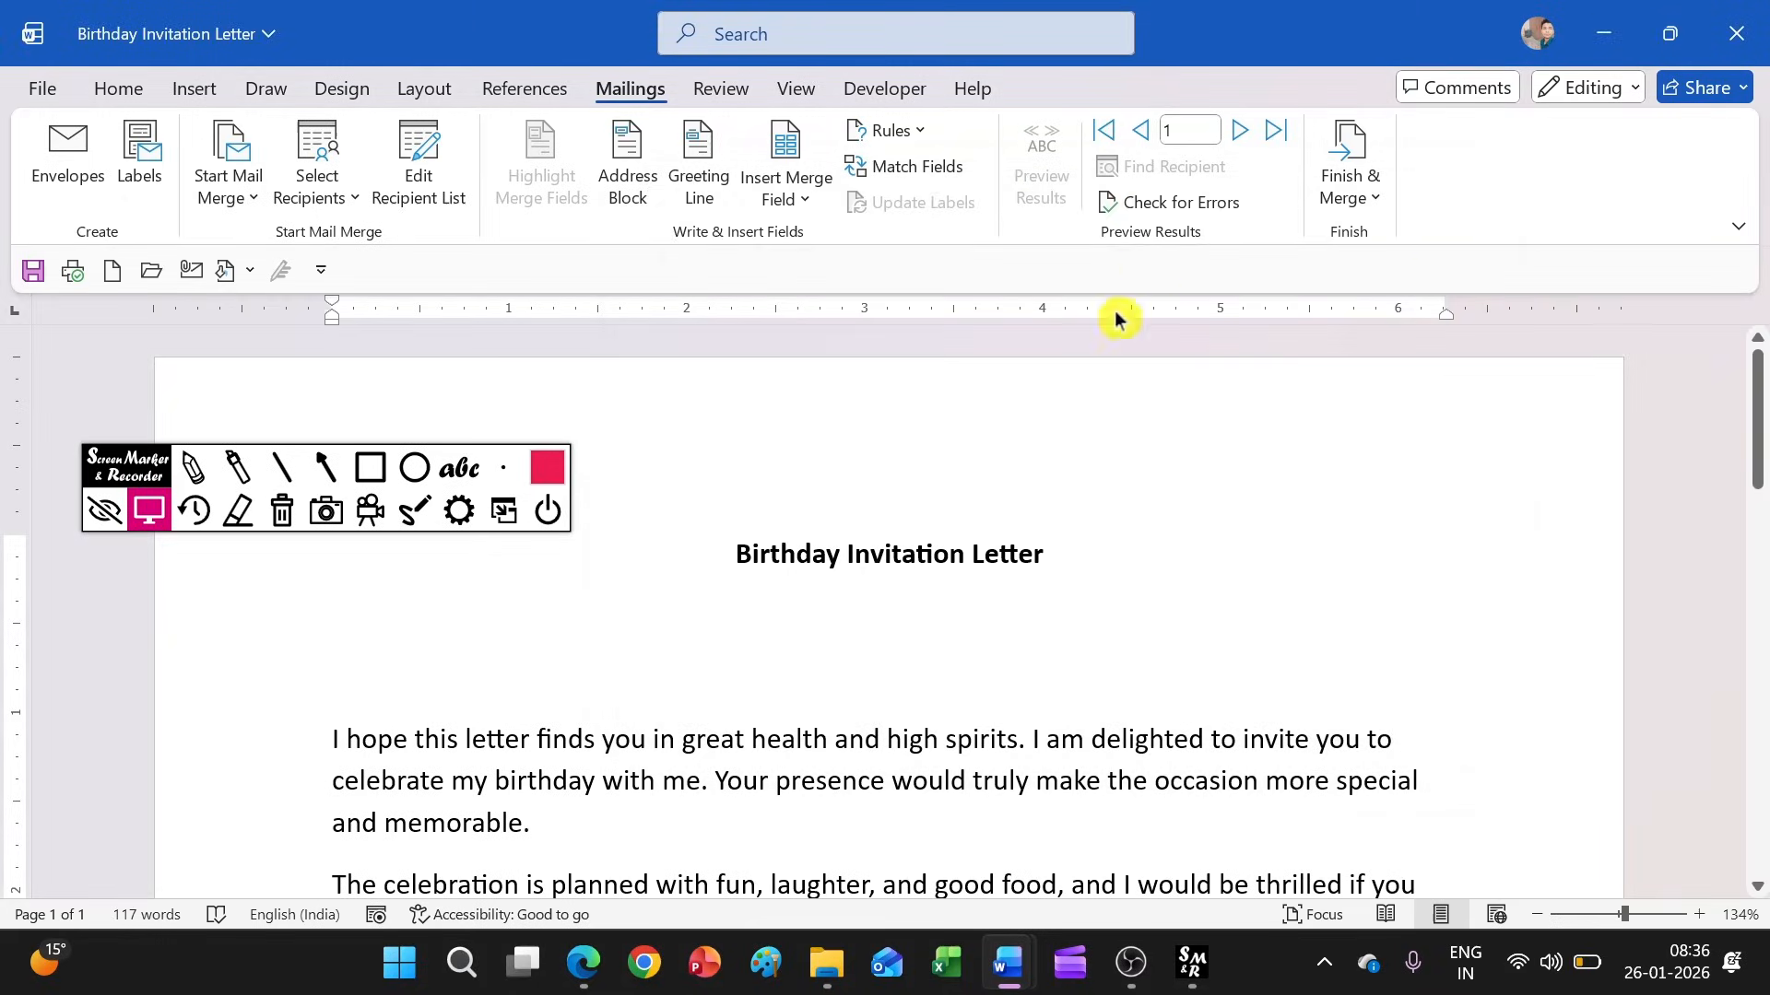
Attach the existing recipient list LIST1 from Downloads, using its Sheet1$ table with the first row as column headers
click(354, 214)
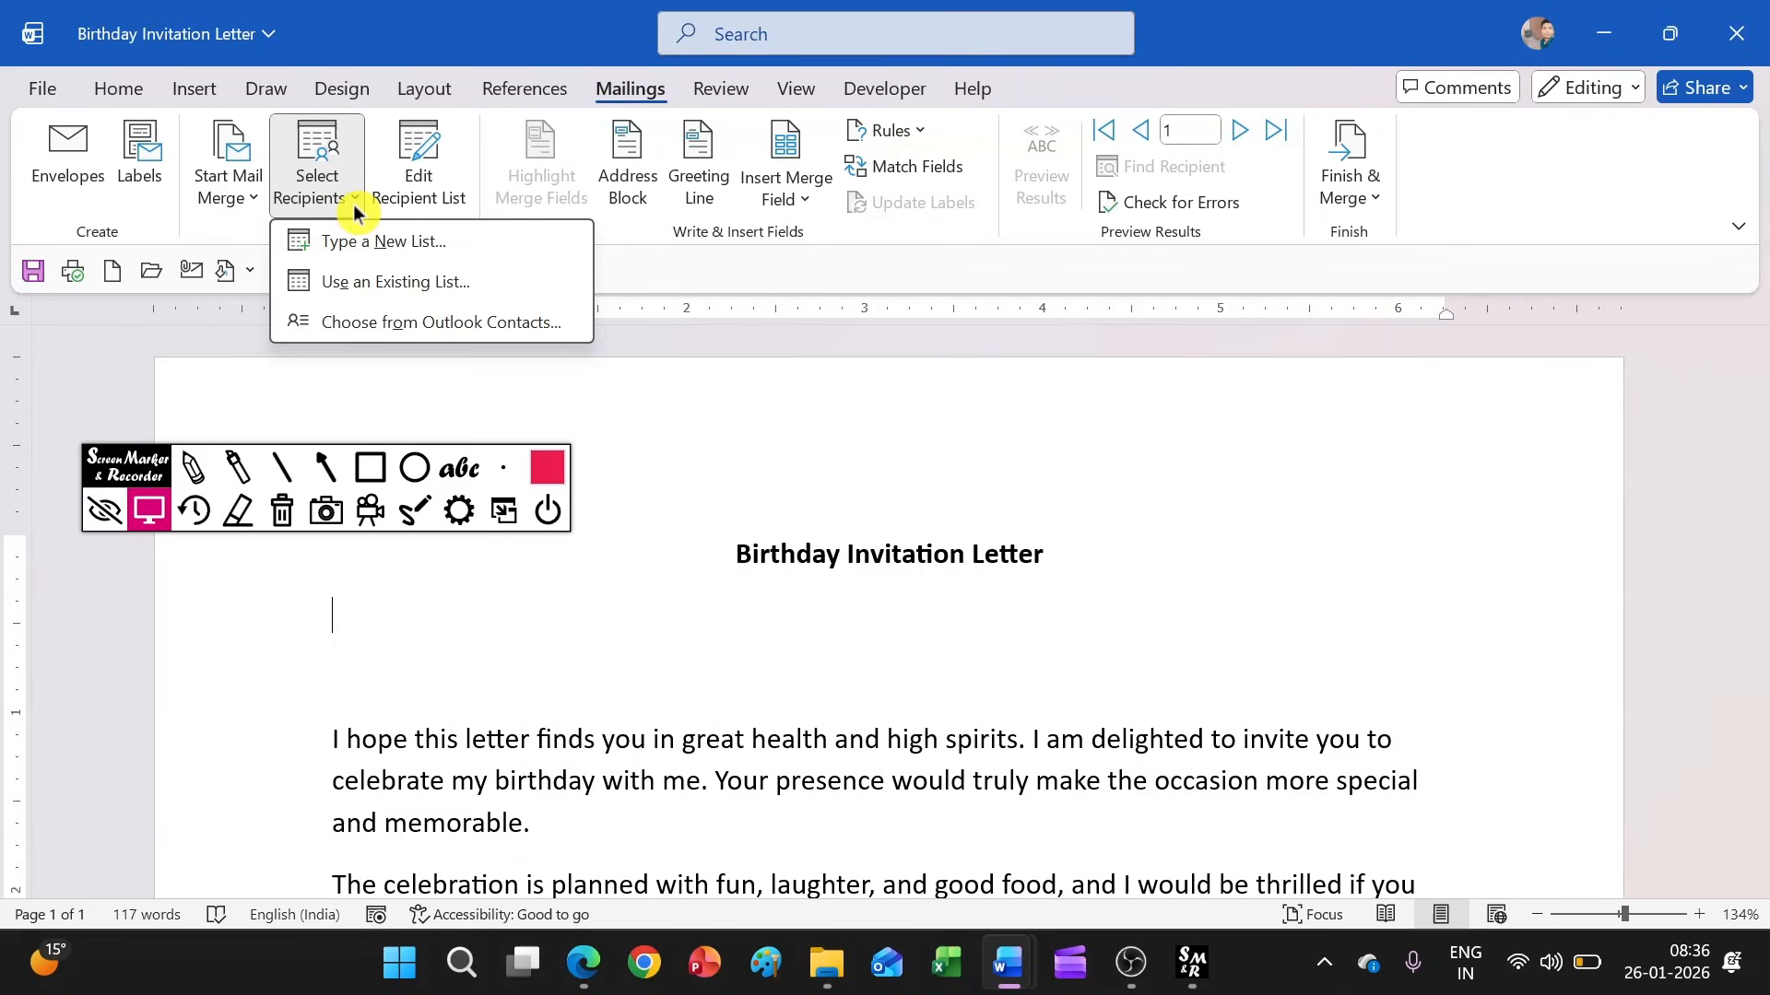
click(379, 286)
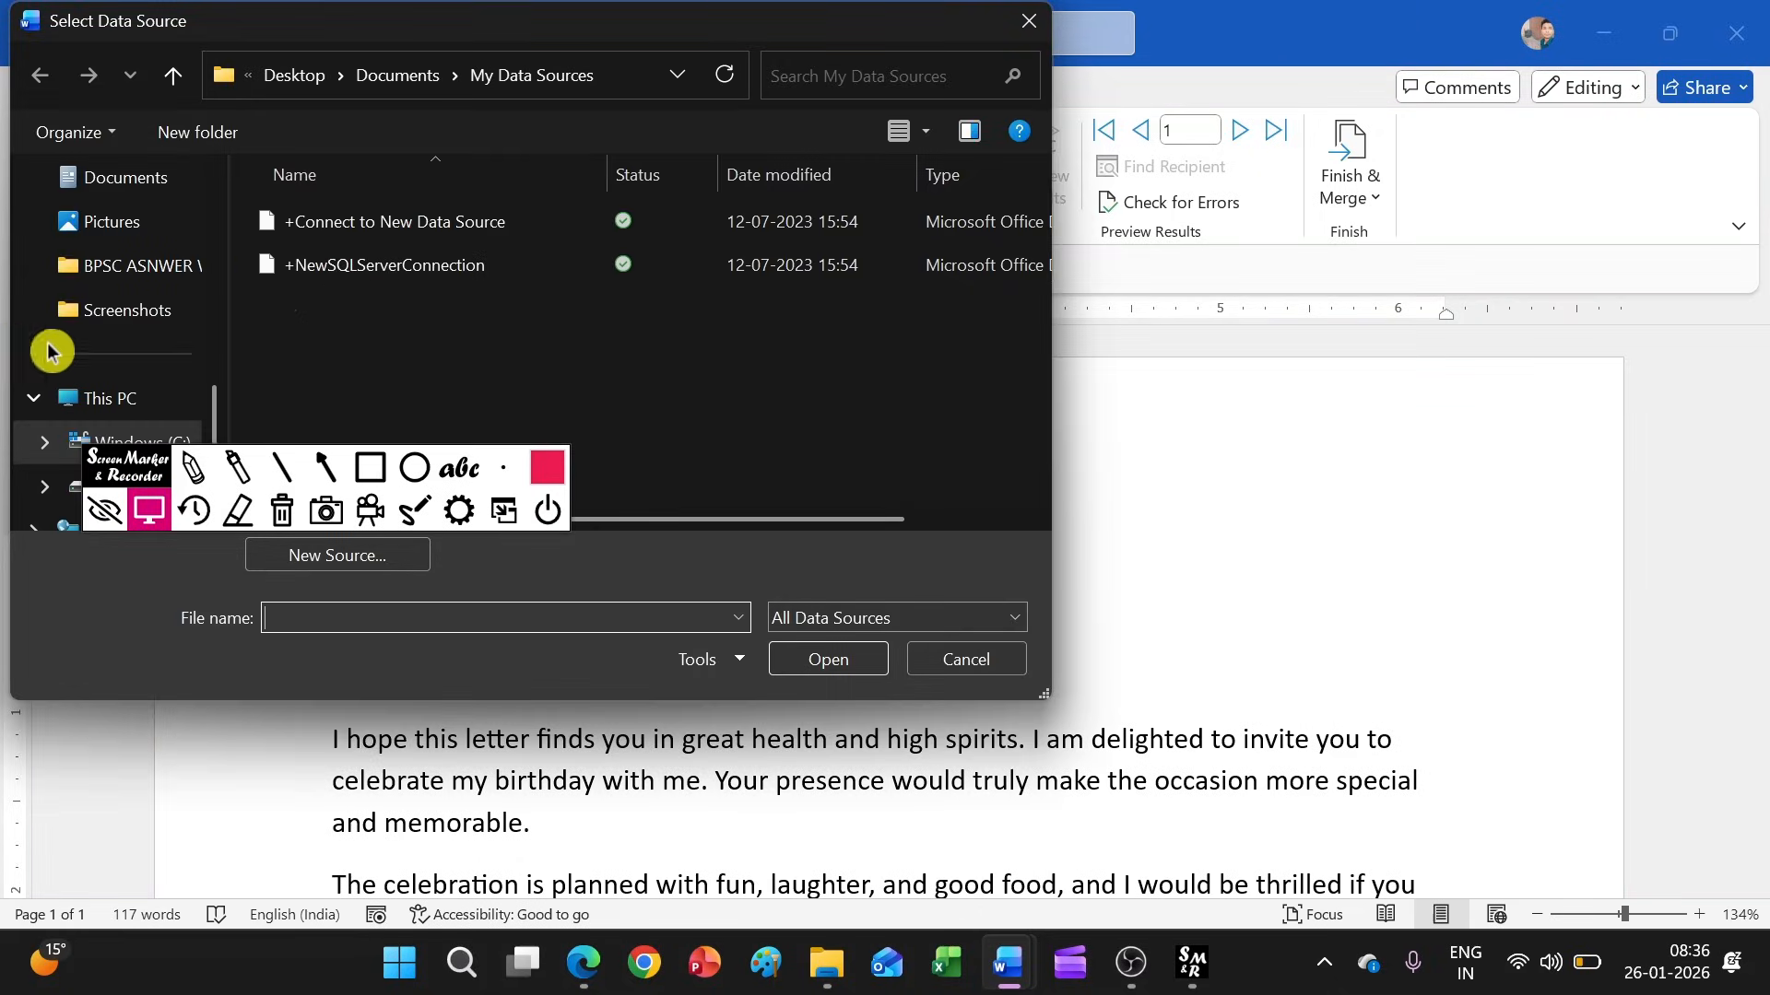
scroll(111, 299, down, 2)
scroll(110, 300, up, 5)
click(113, 309)
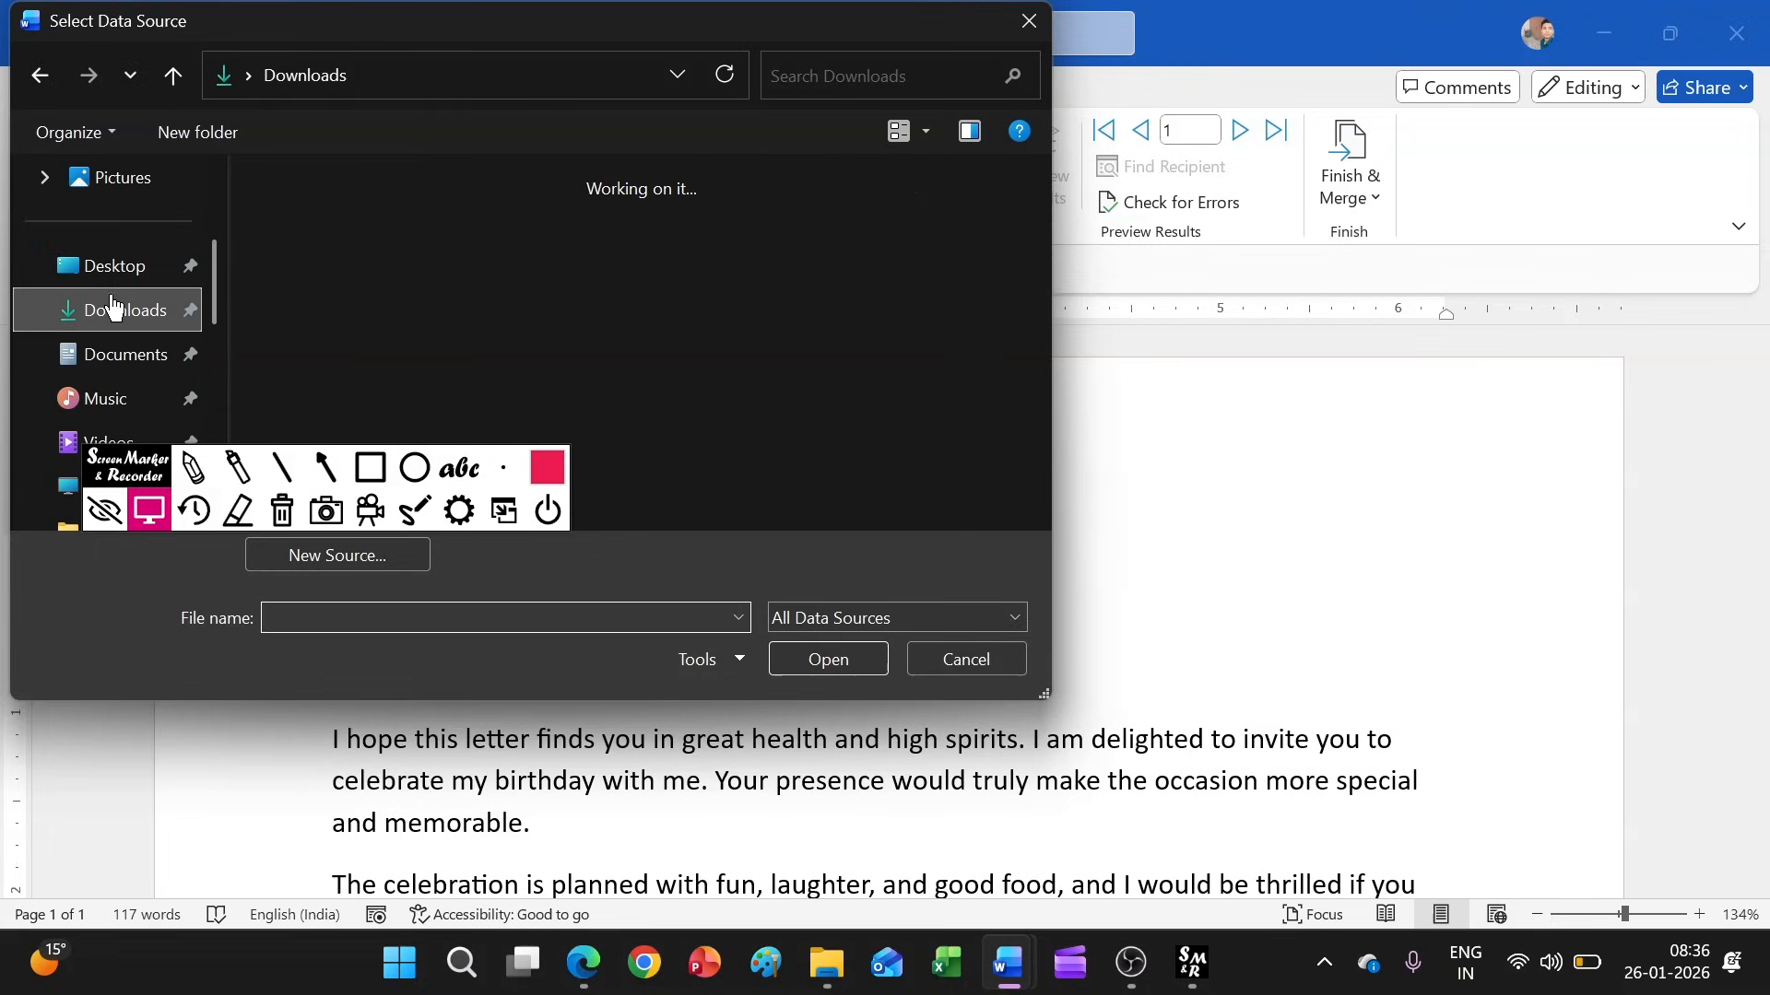
click(396, 255)
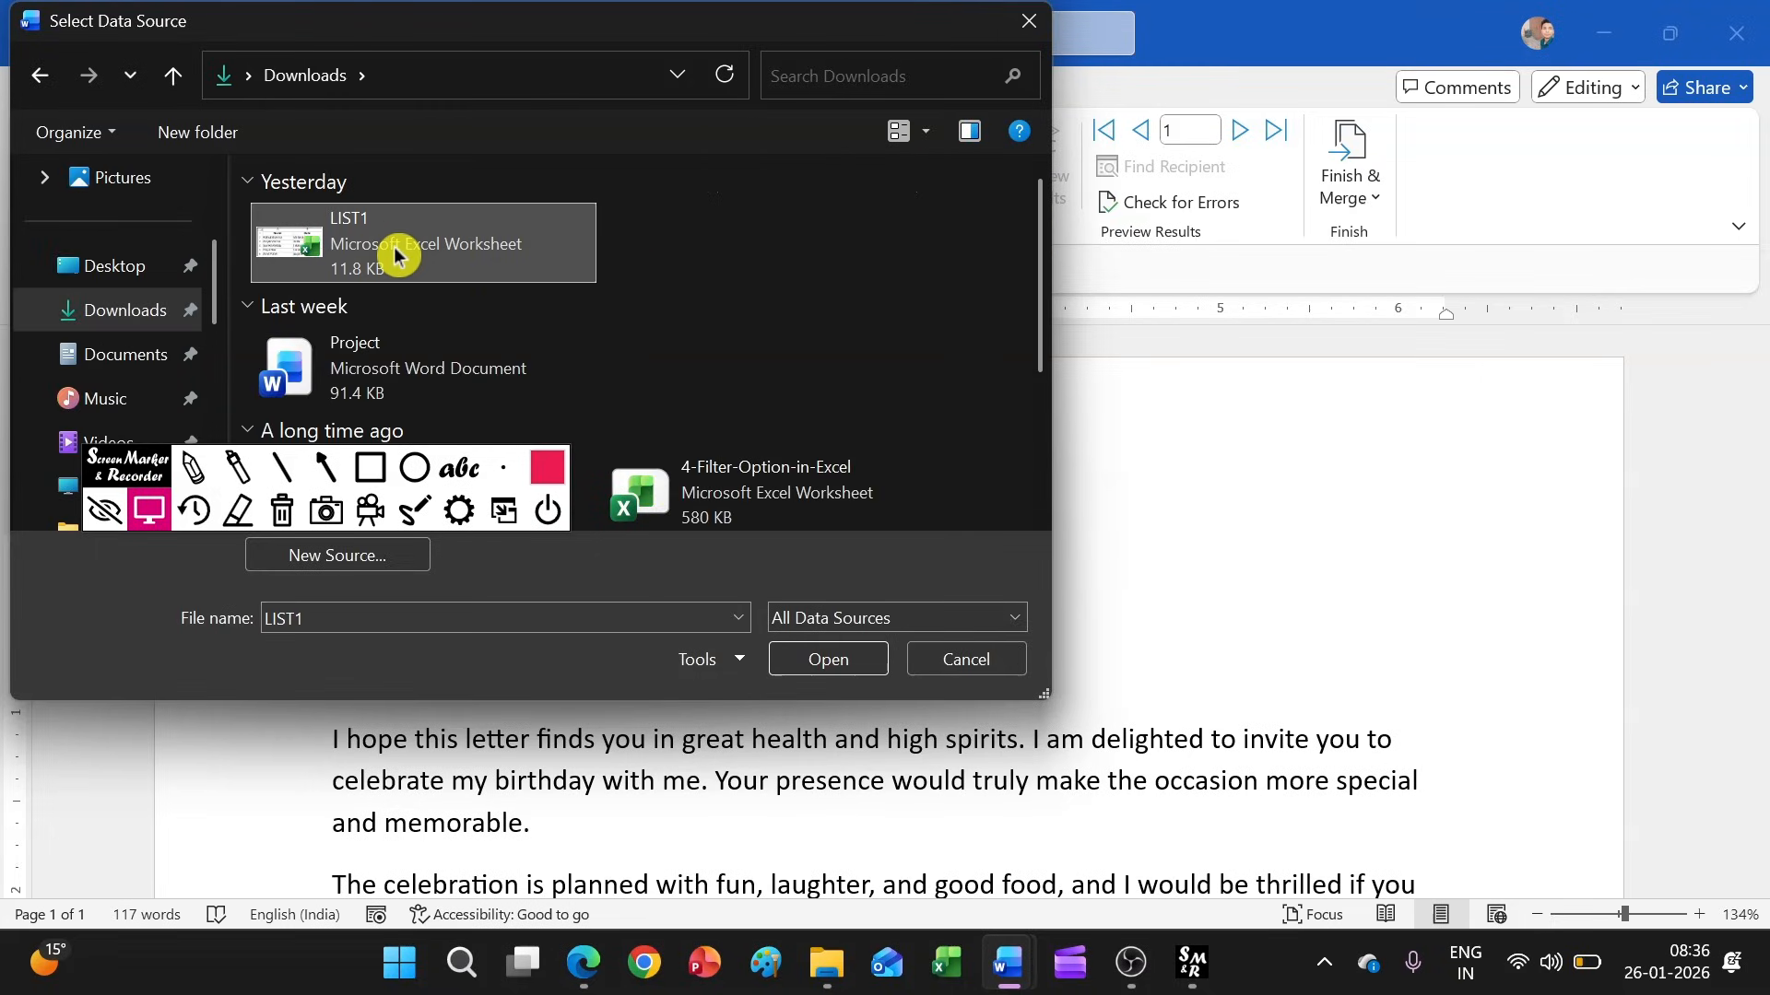
click(811, 660)
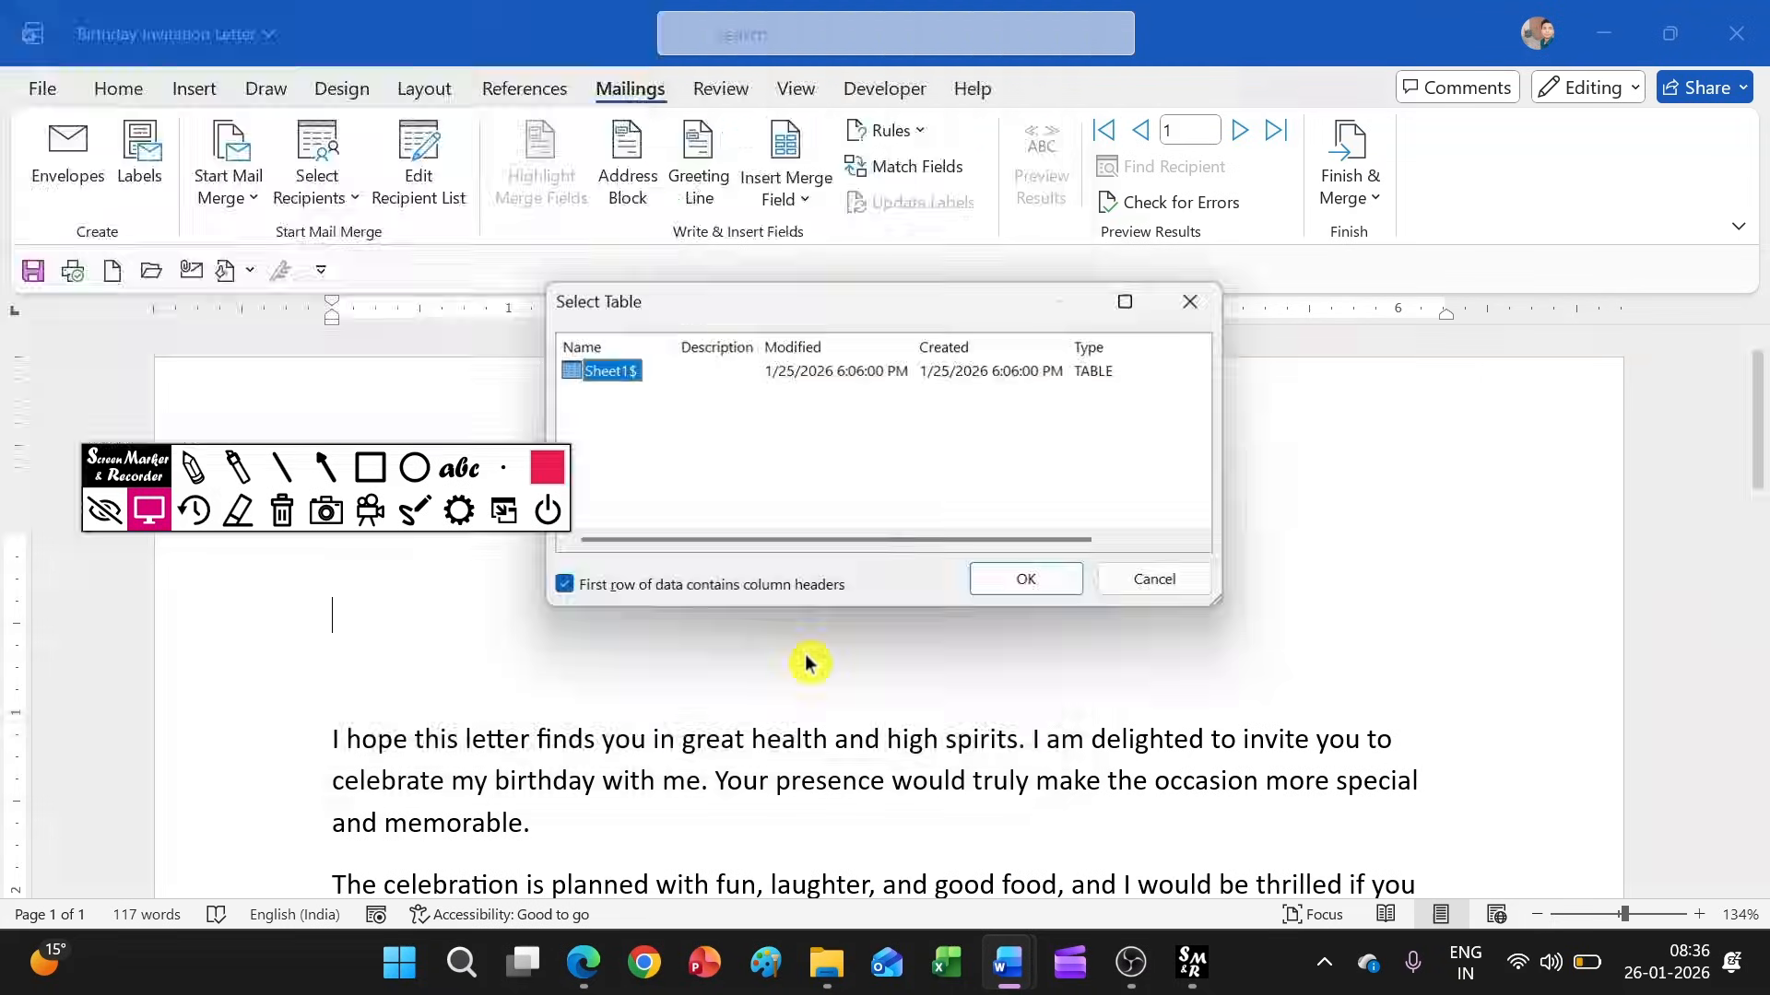
click(1011, 583)
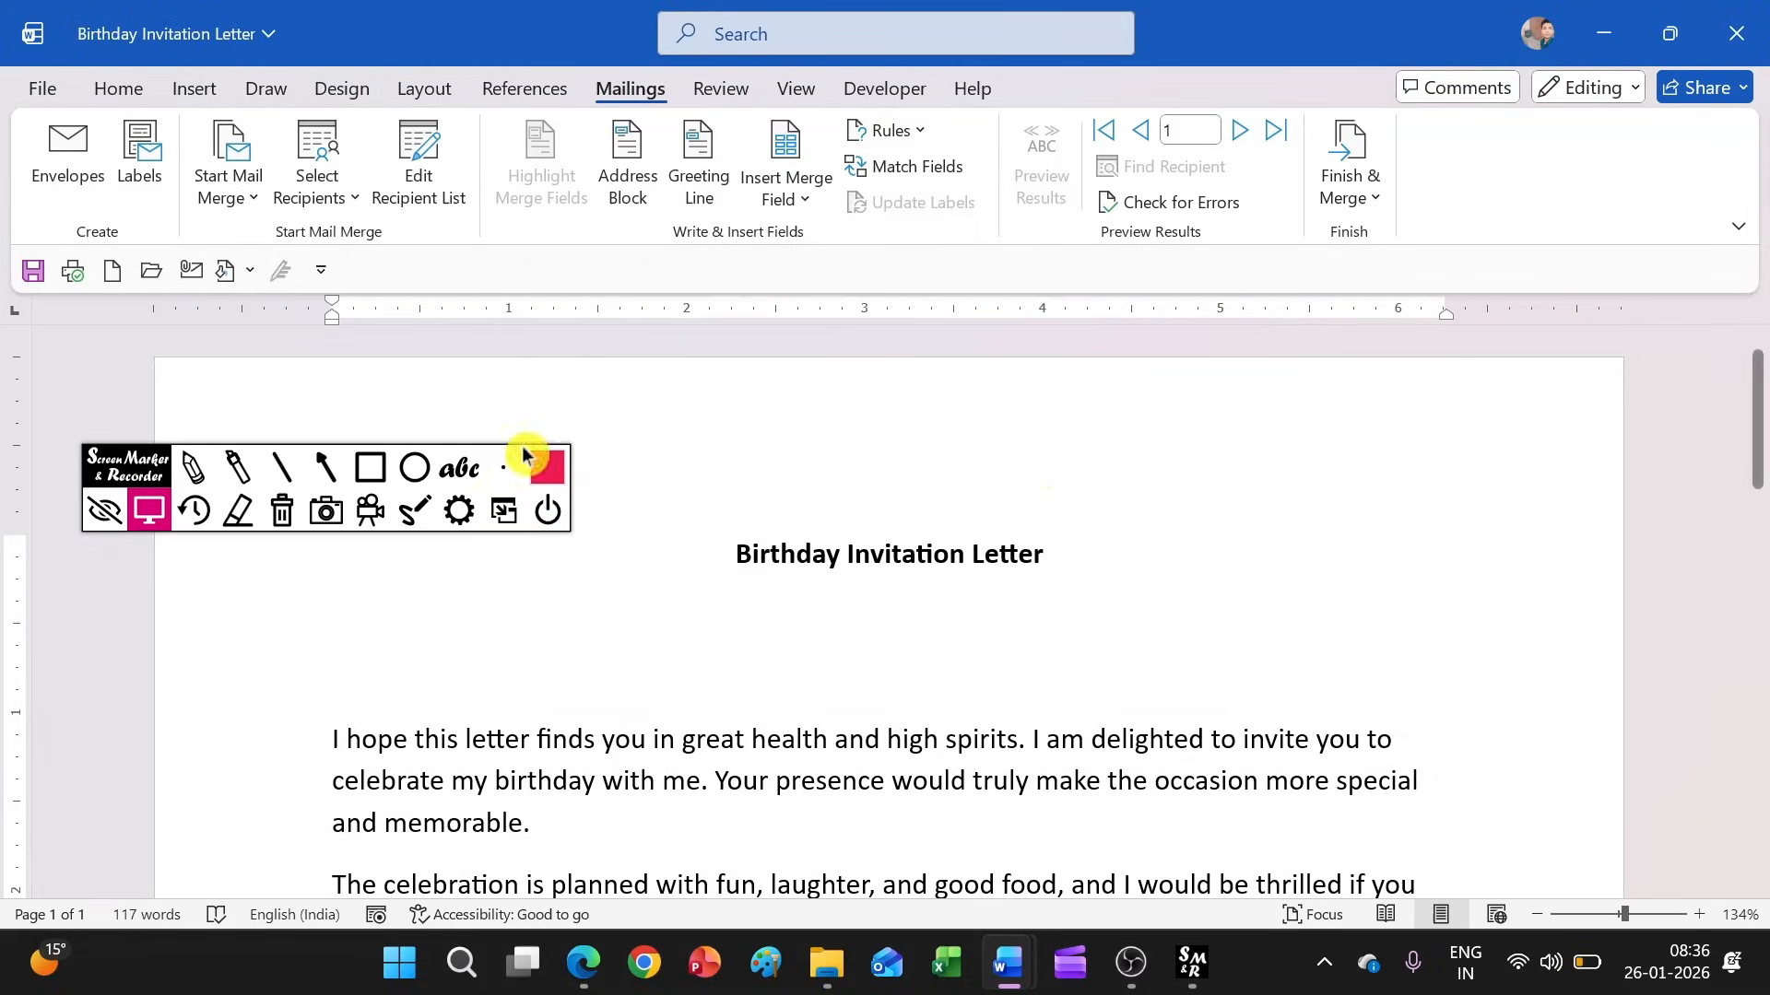
Exclude the New Delhi recipient, second in the list, from the mail merge recipients
scroll(1041, 452, down, 3)
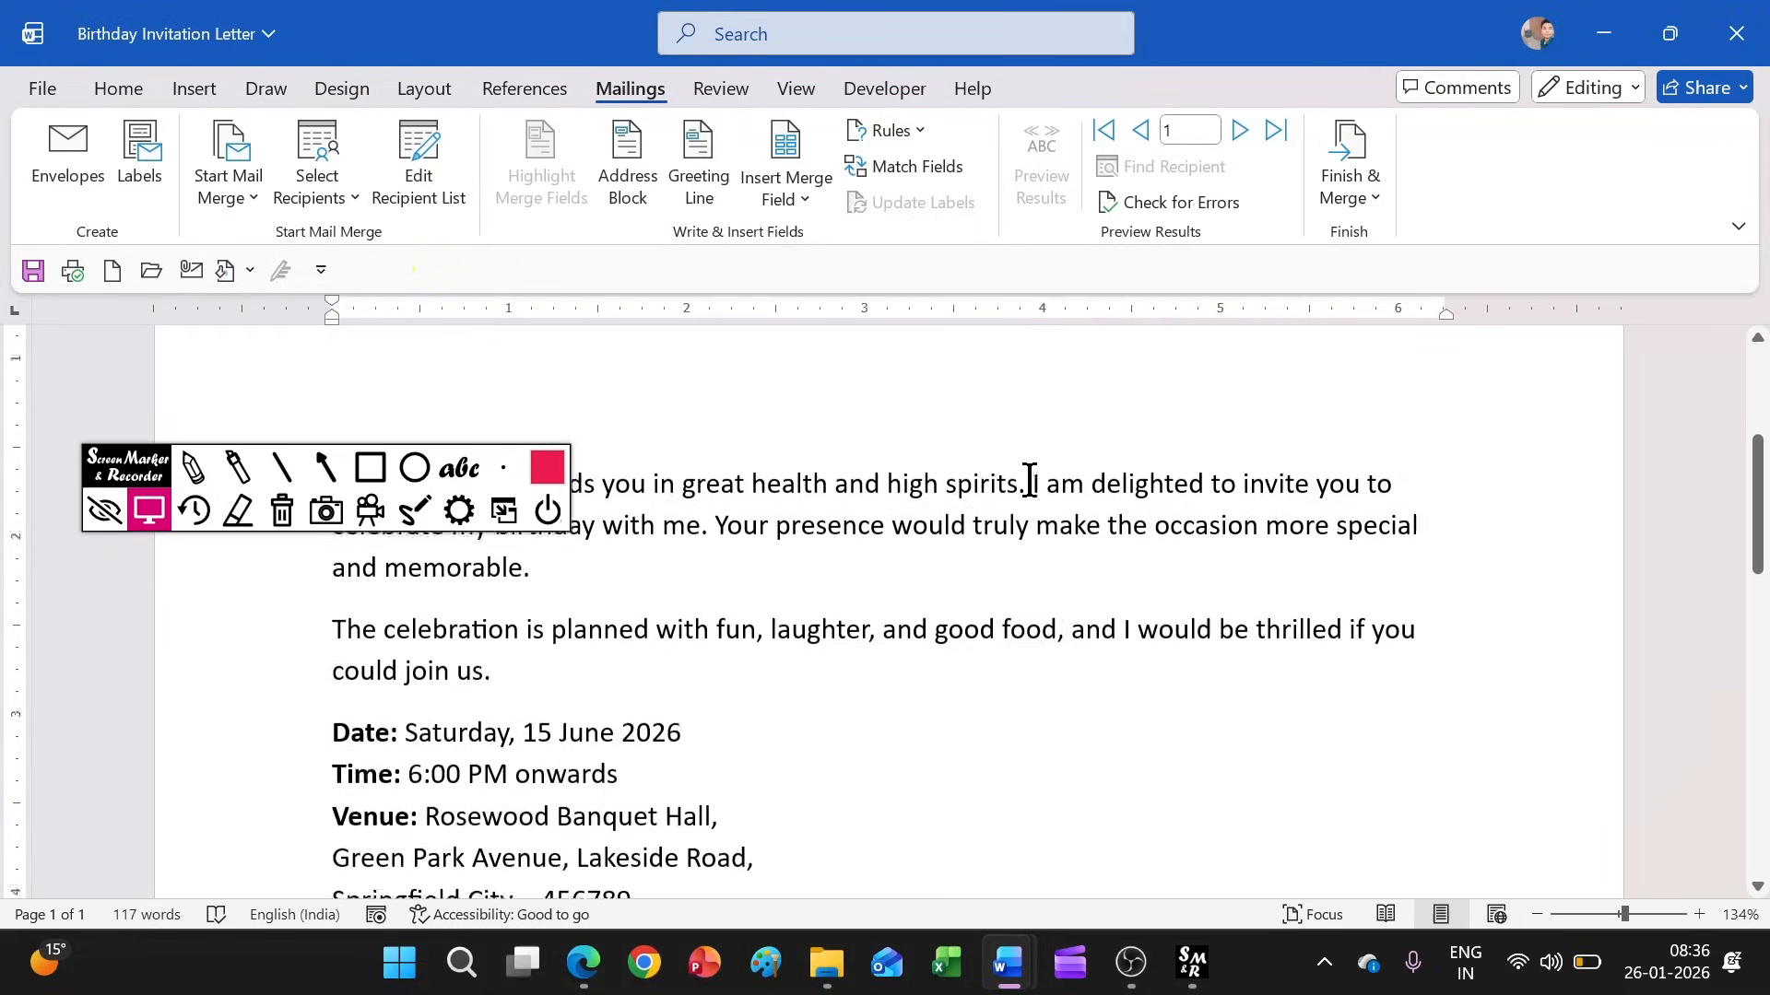
scroll(1028, 477, up, 3)
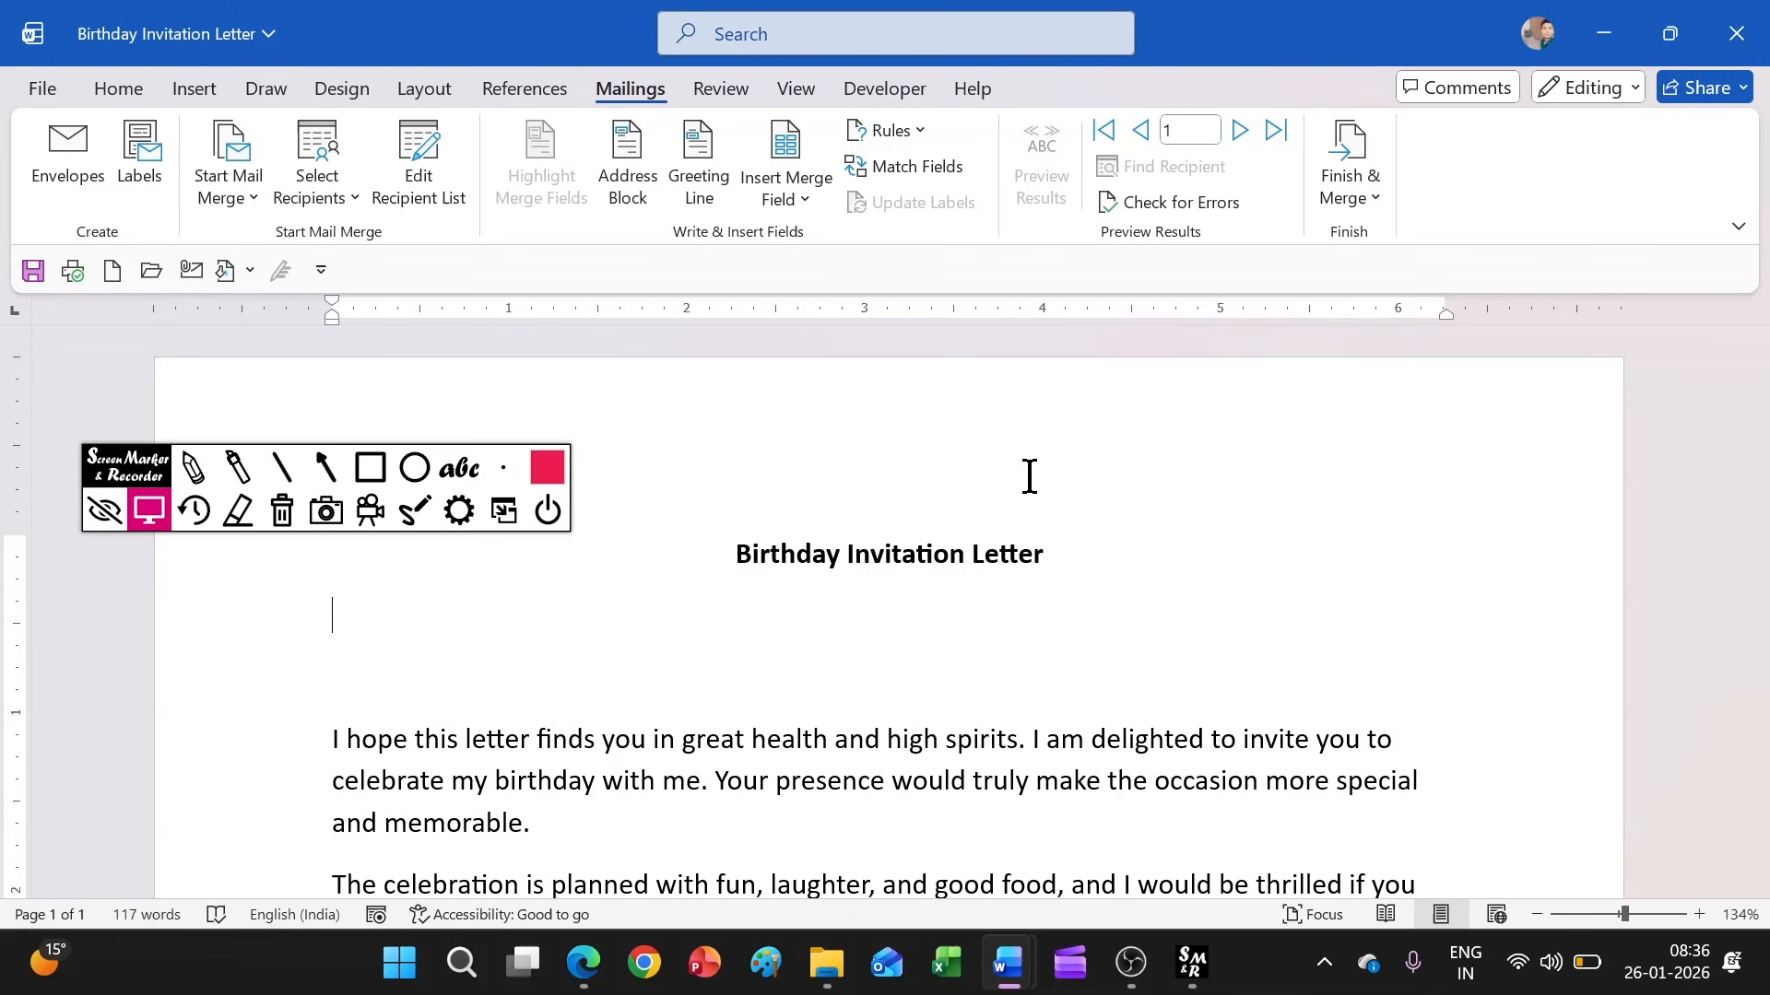
click(387, 191)
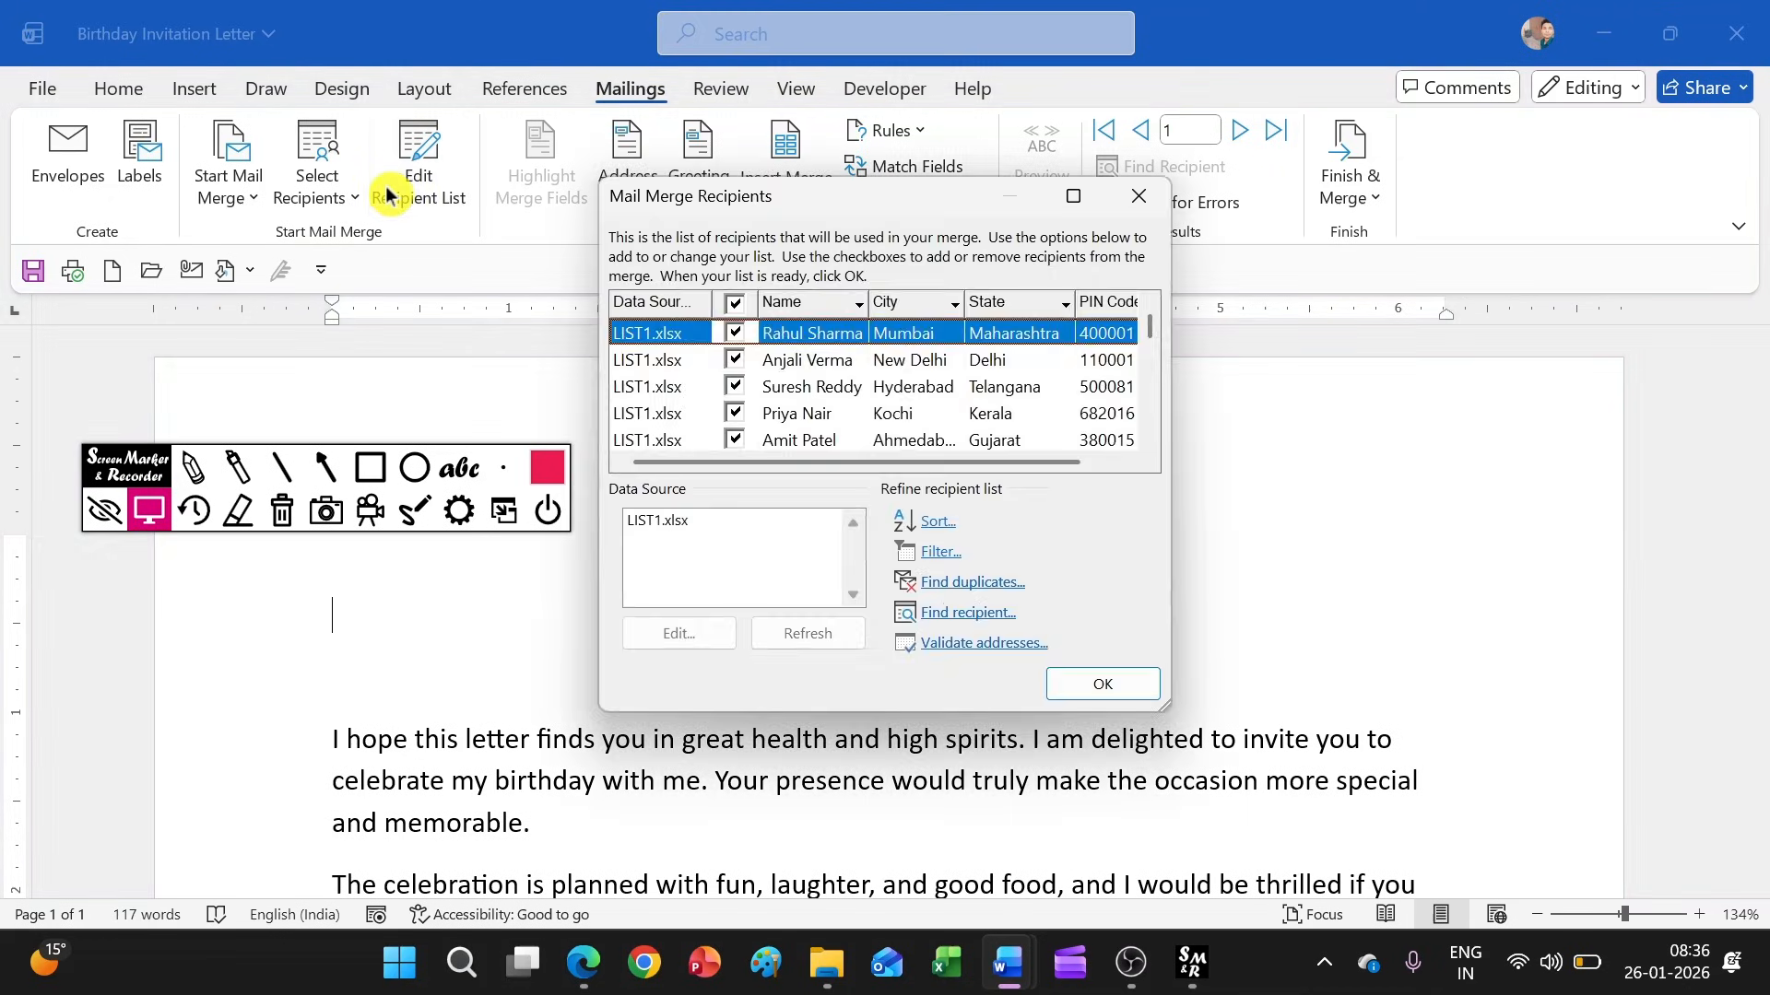
click(735, 359)
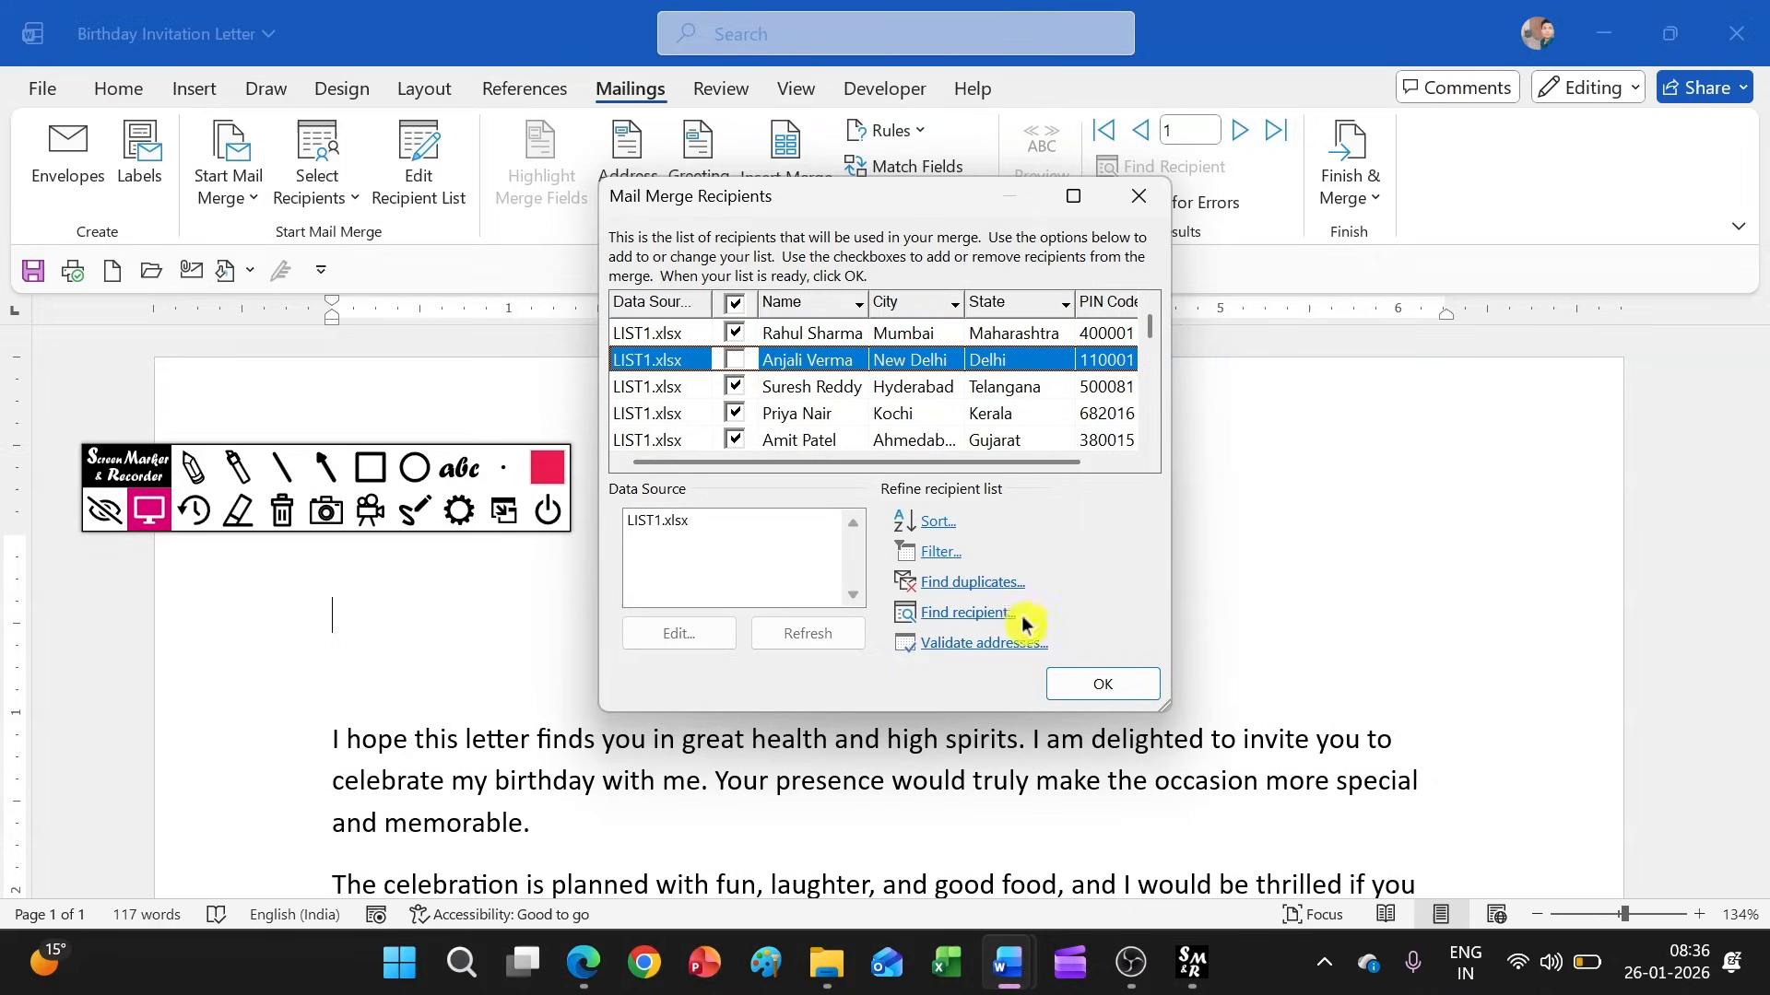
click(1076, 689)
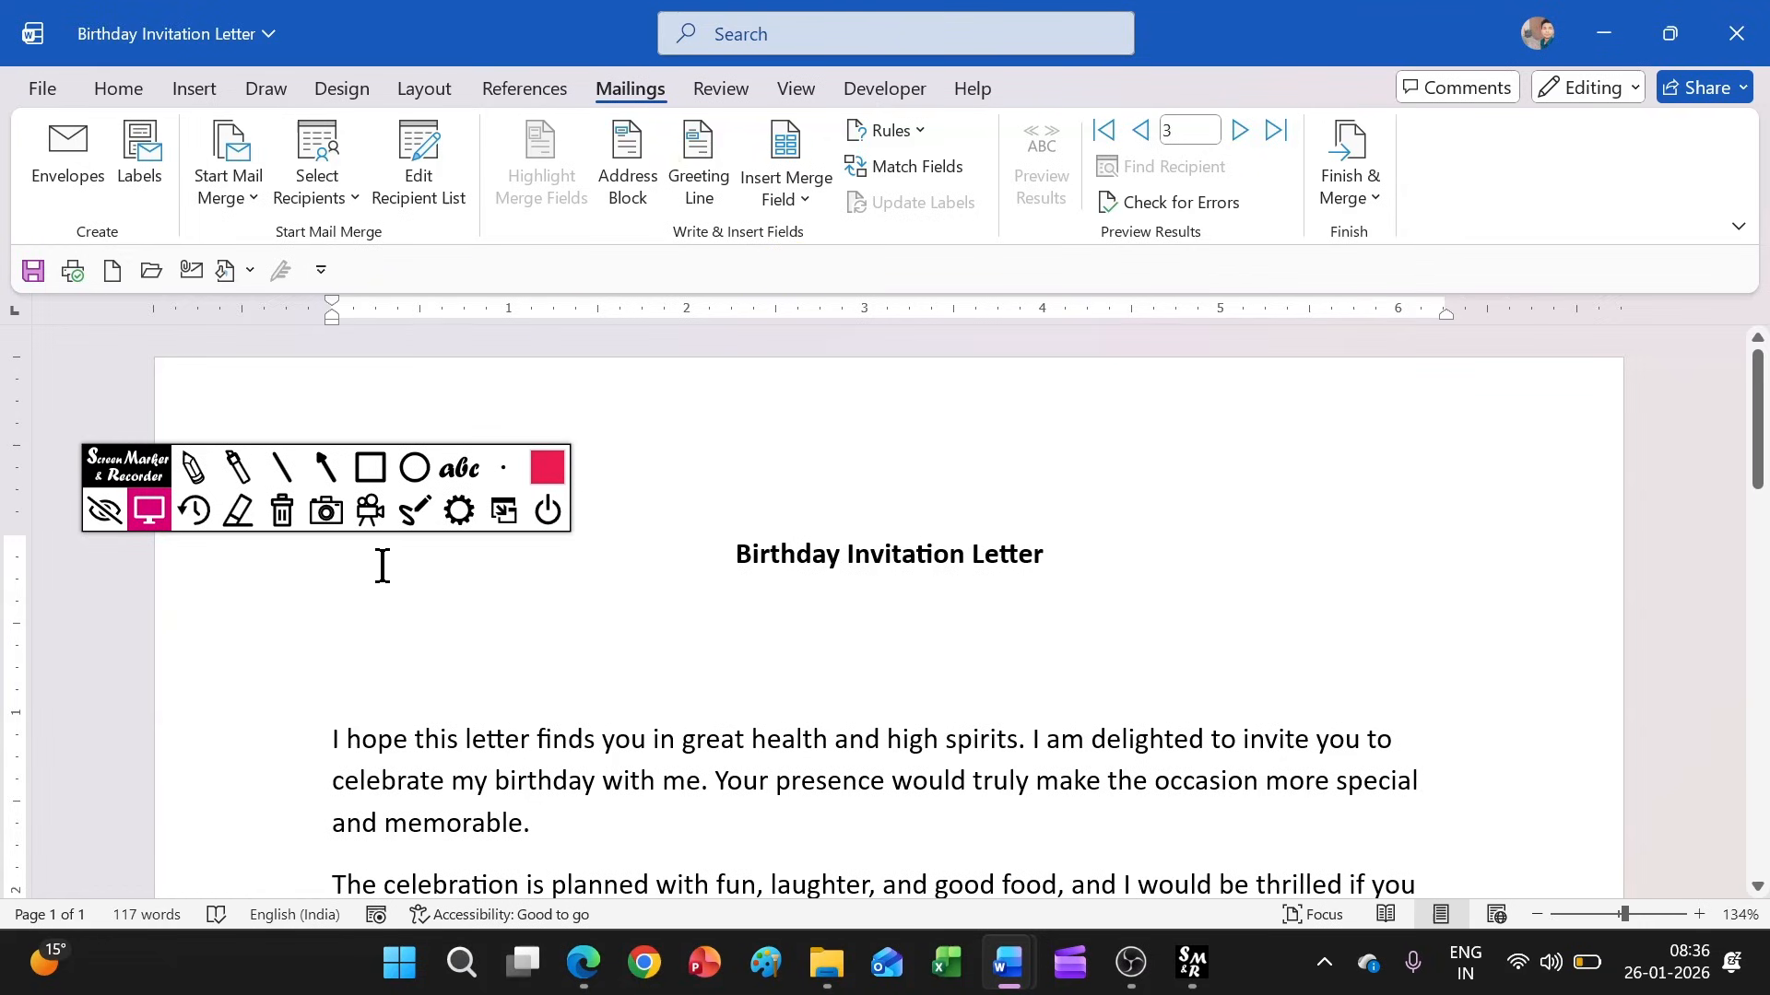
click(633, 175)
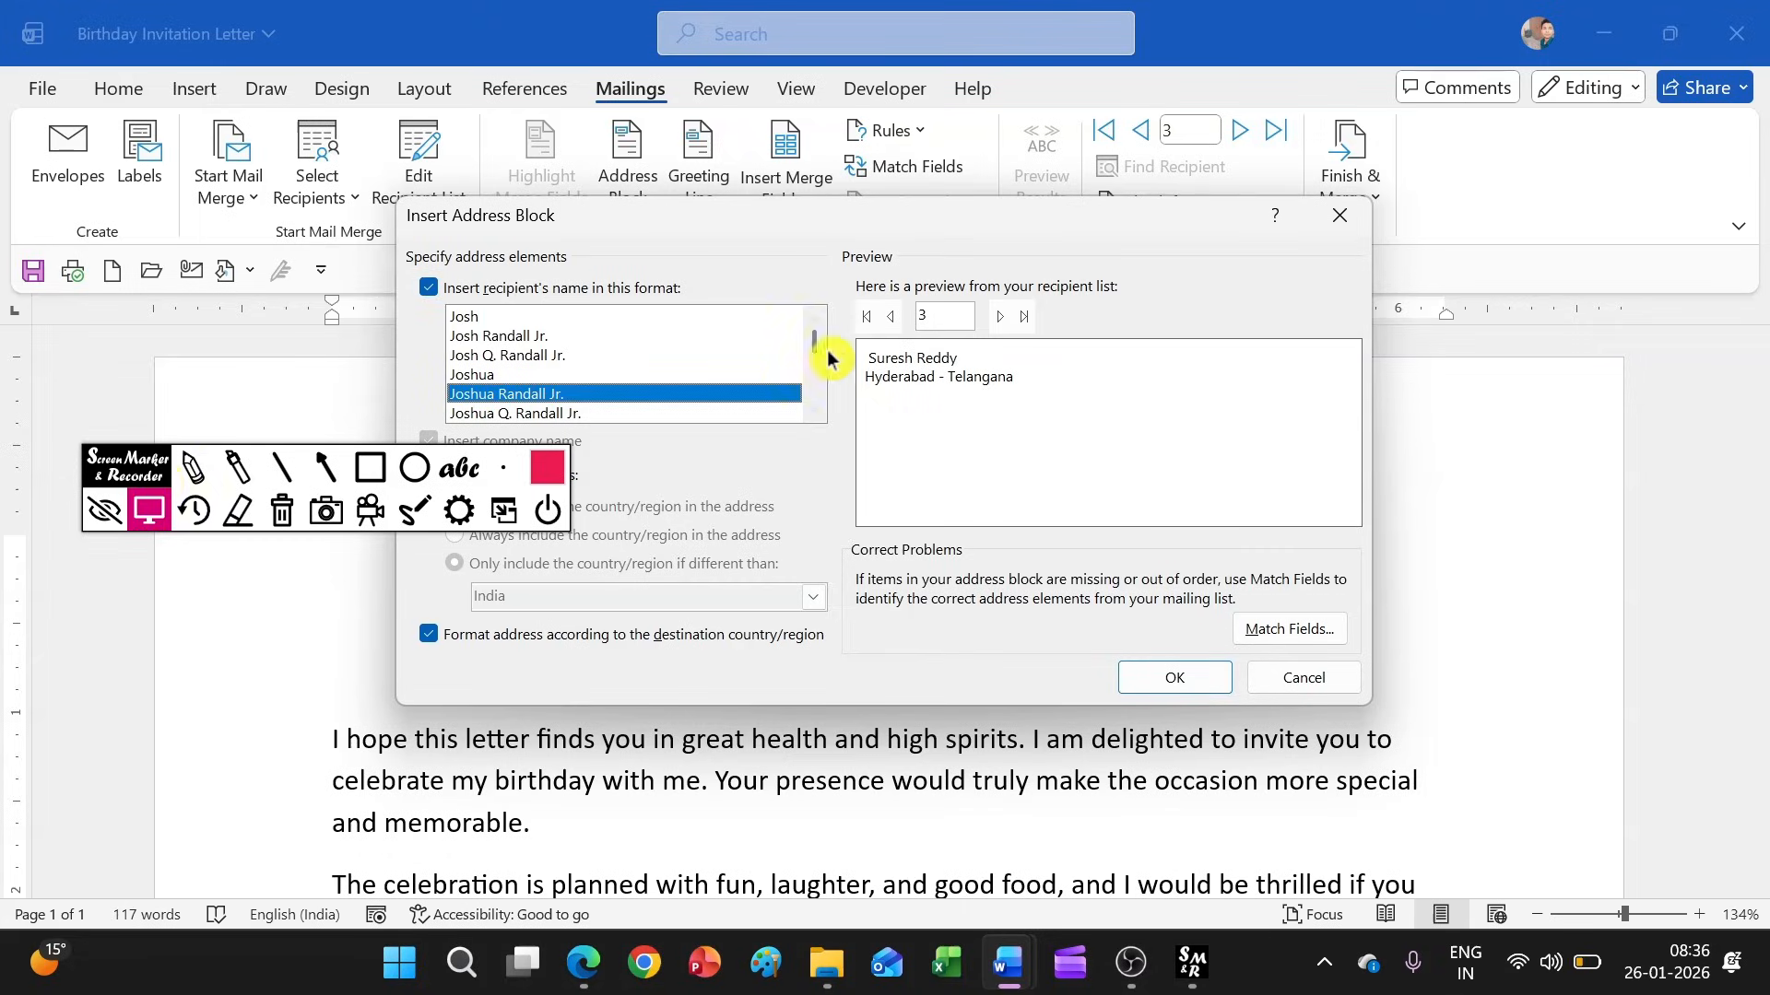
mouse_move(156, 480)
mouse_down()
mouse_move(201, 330)
mouse_move(200, 131)
mouse_up()
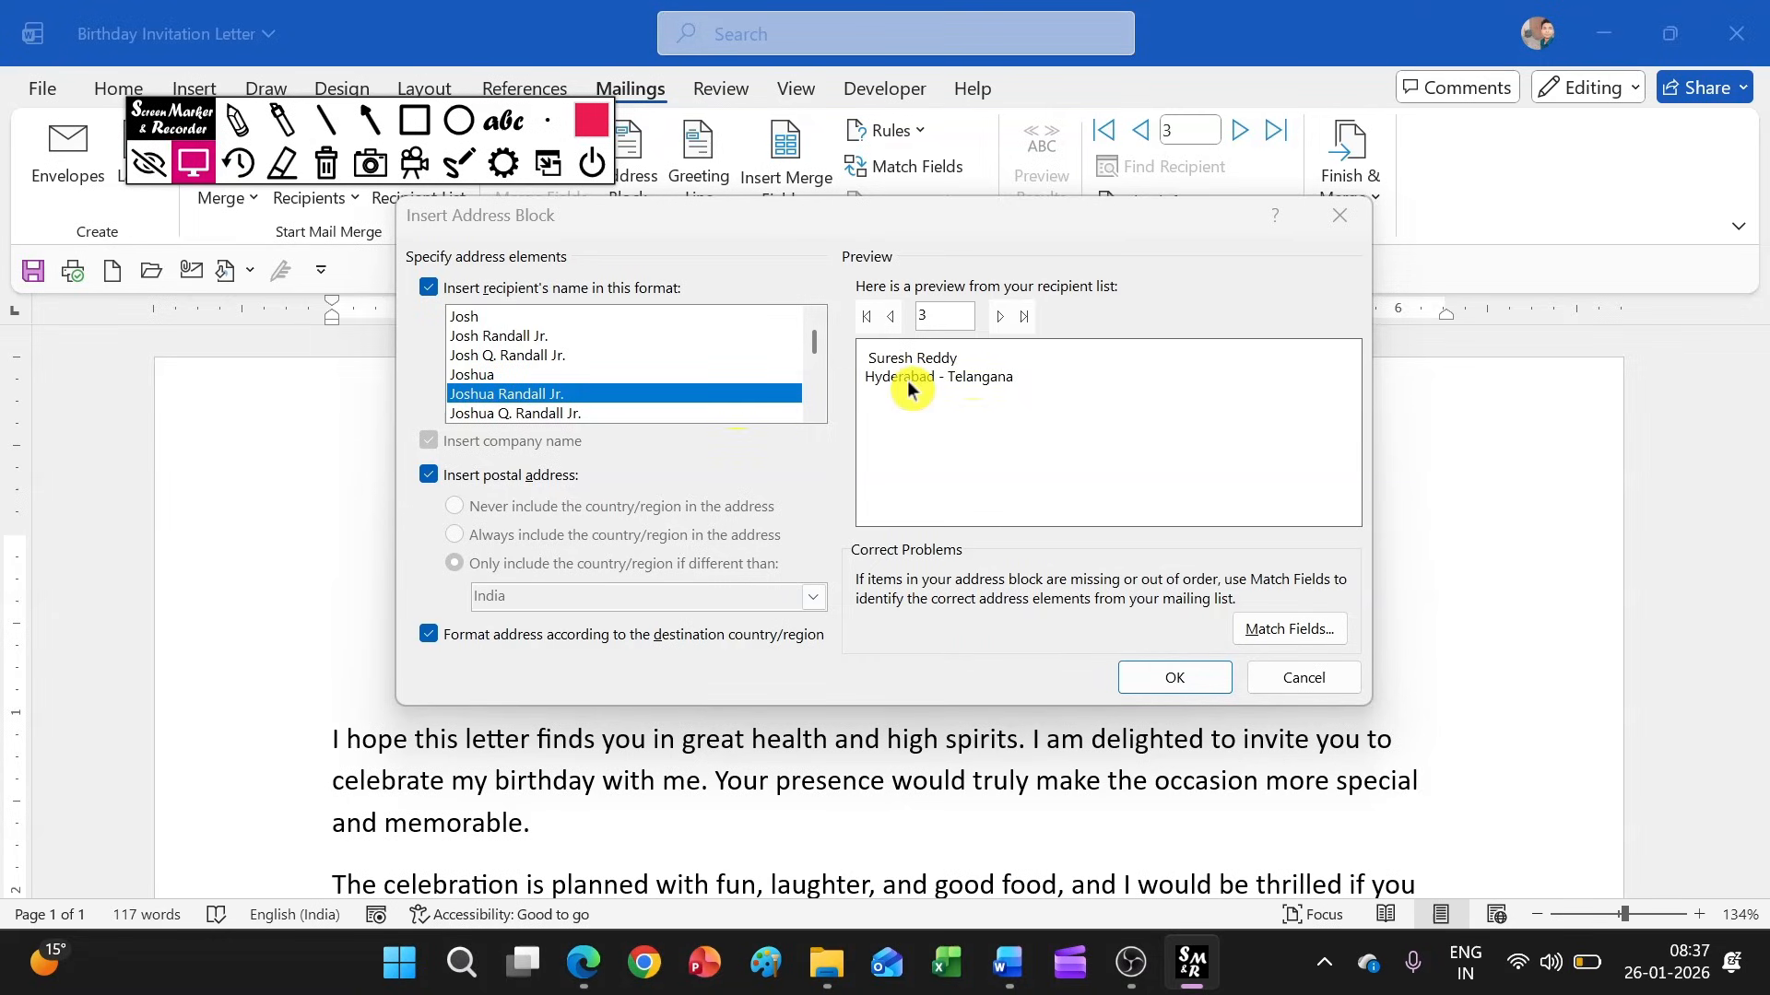
click(564, 413)
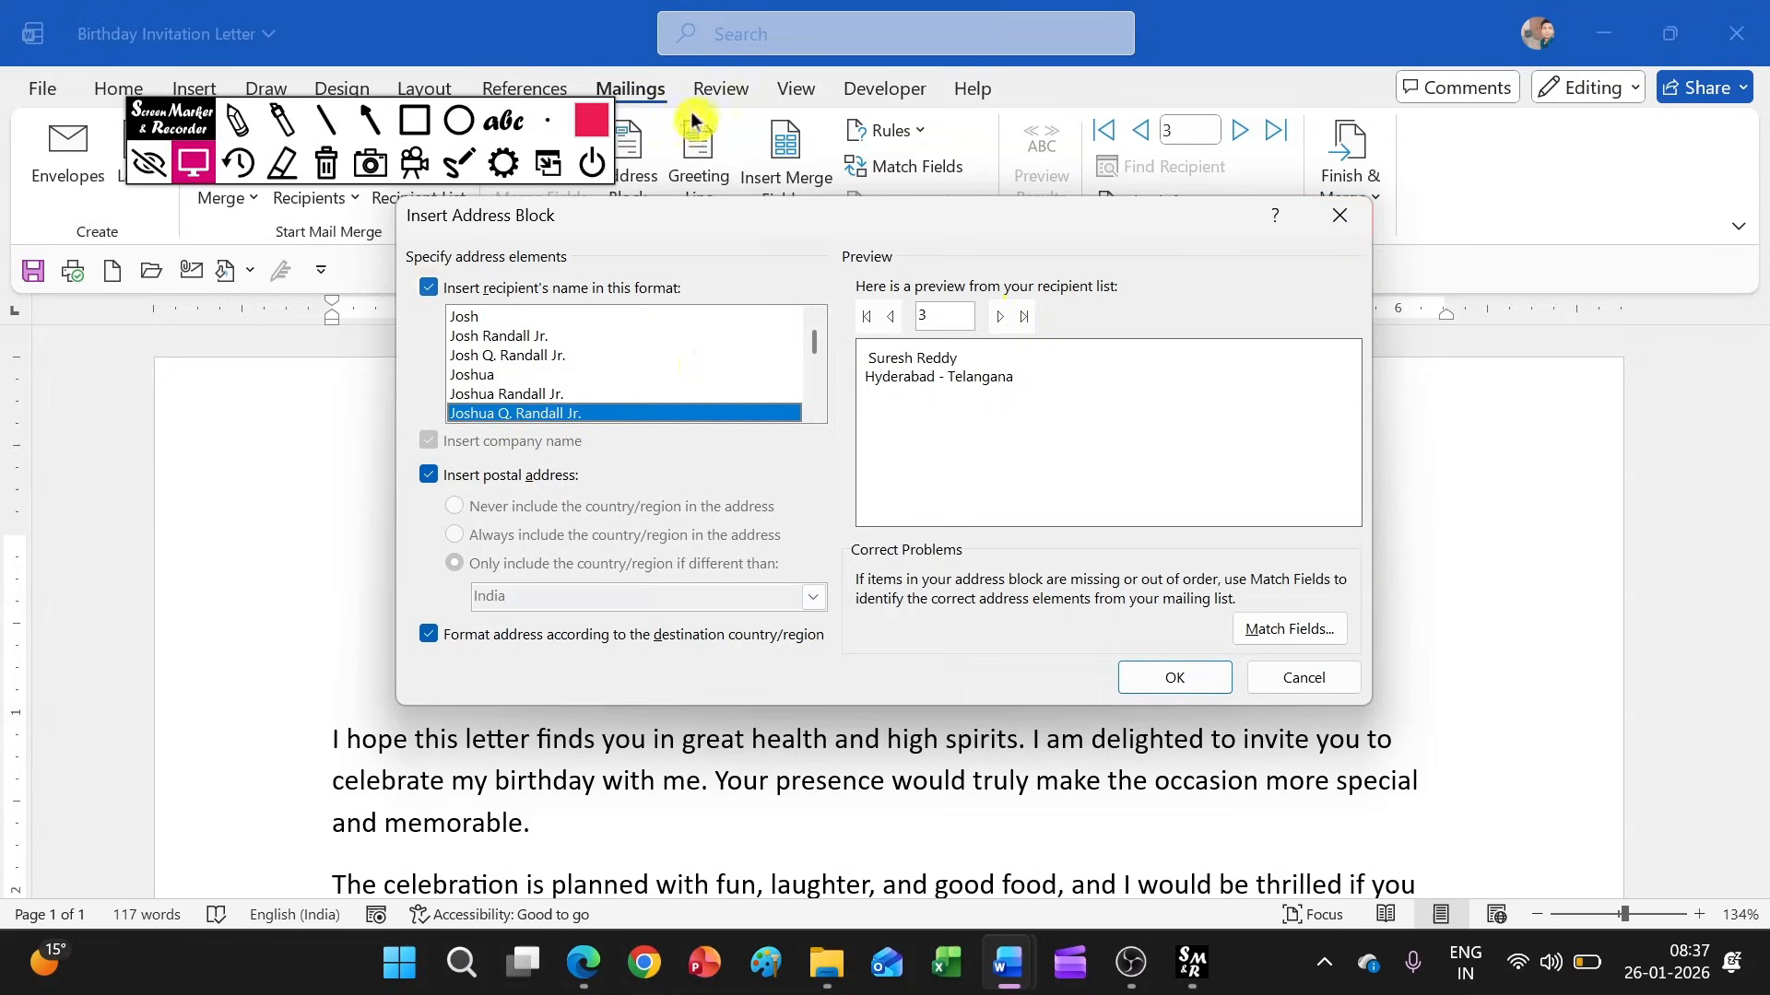
click(1339, 215)
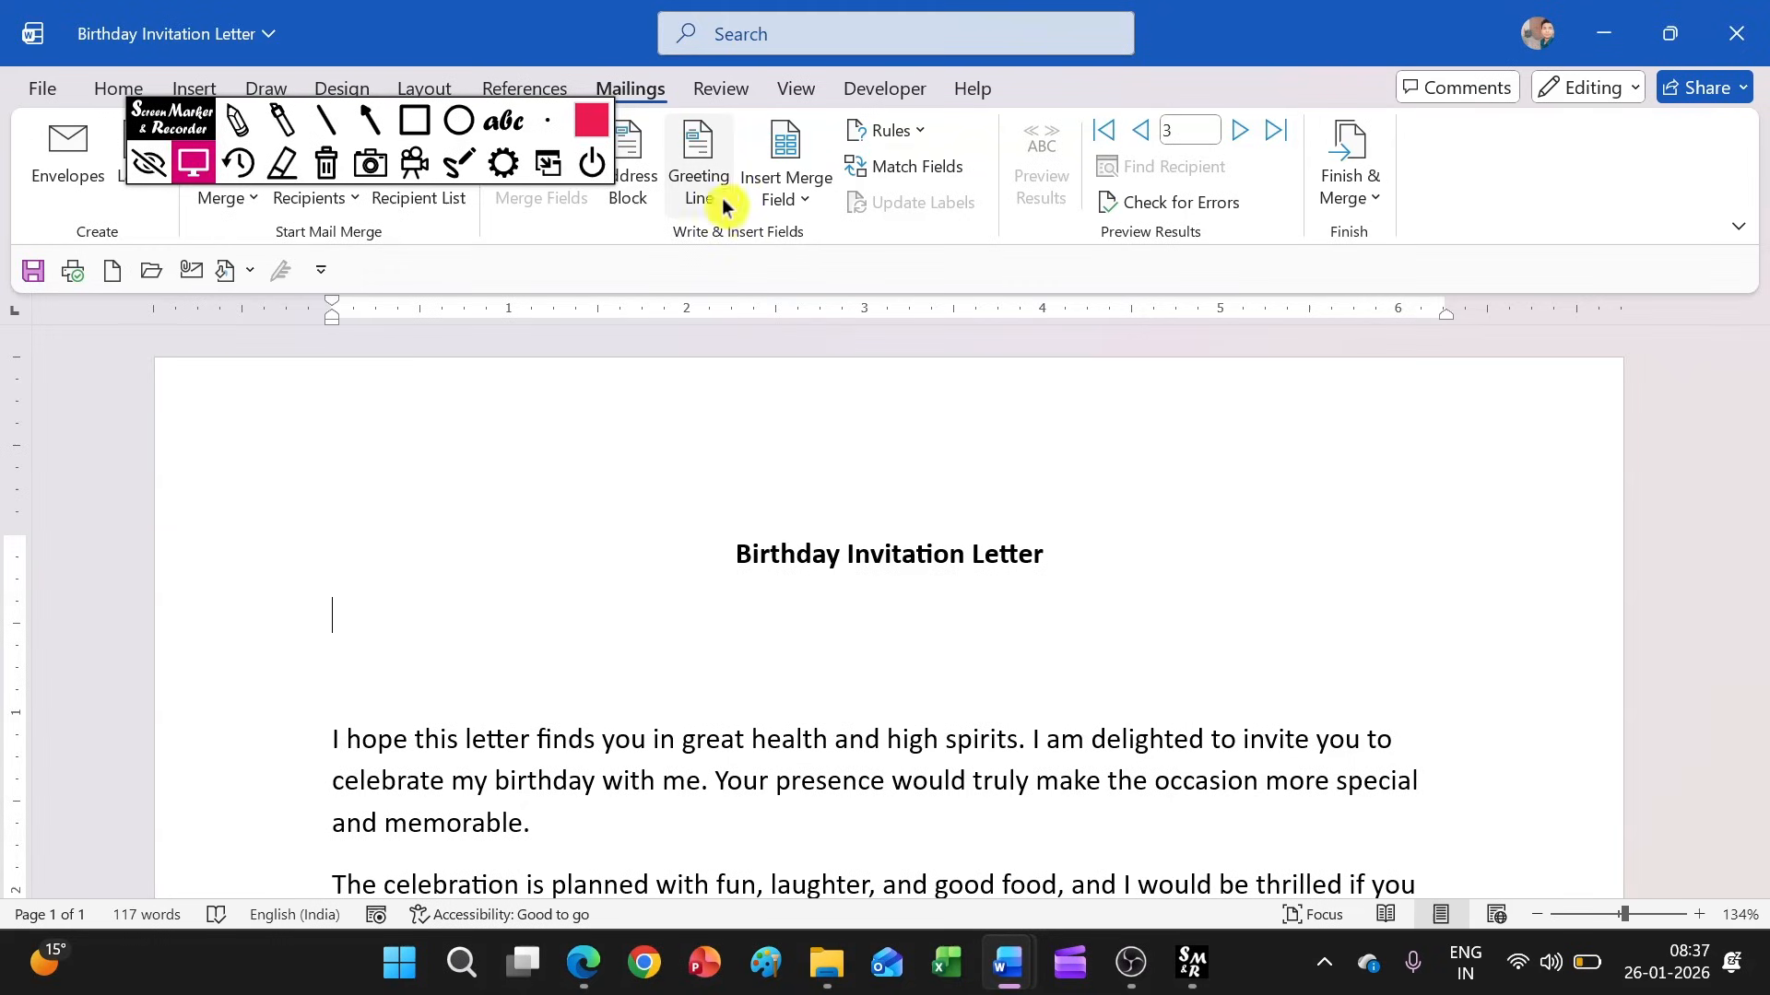
Insert a greeting line with the salutation To below the letter's title, keeping the default name format and comma
mouse_move(152, 115)
mouse_down()
mouse_move(57, 287)
mouse_move(63, 353)
mouse_up()
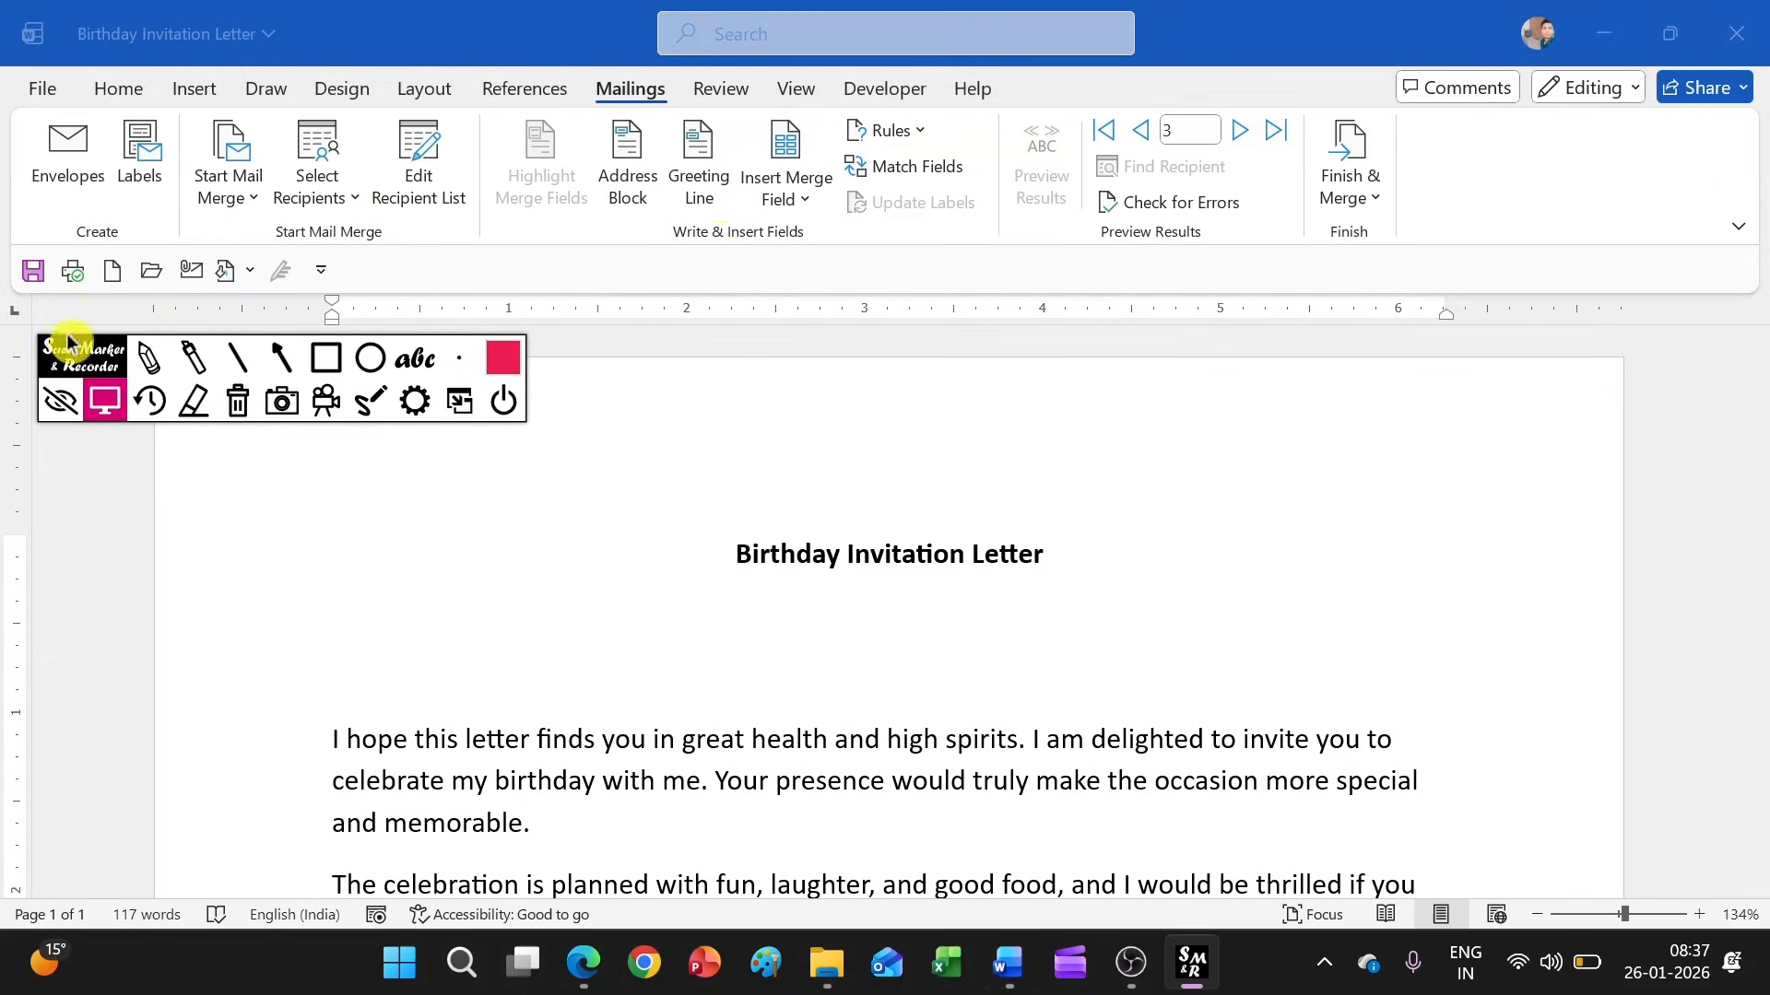
click(689, 198)
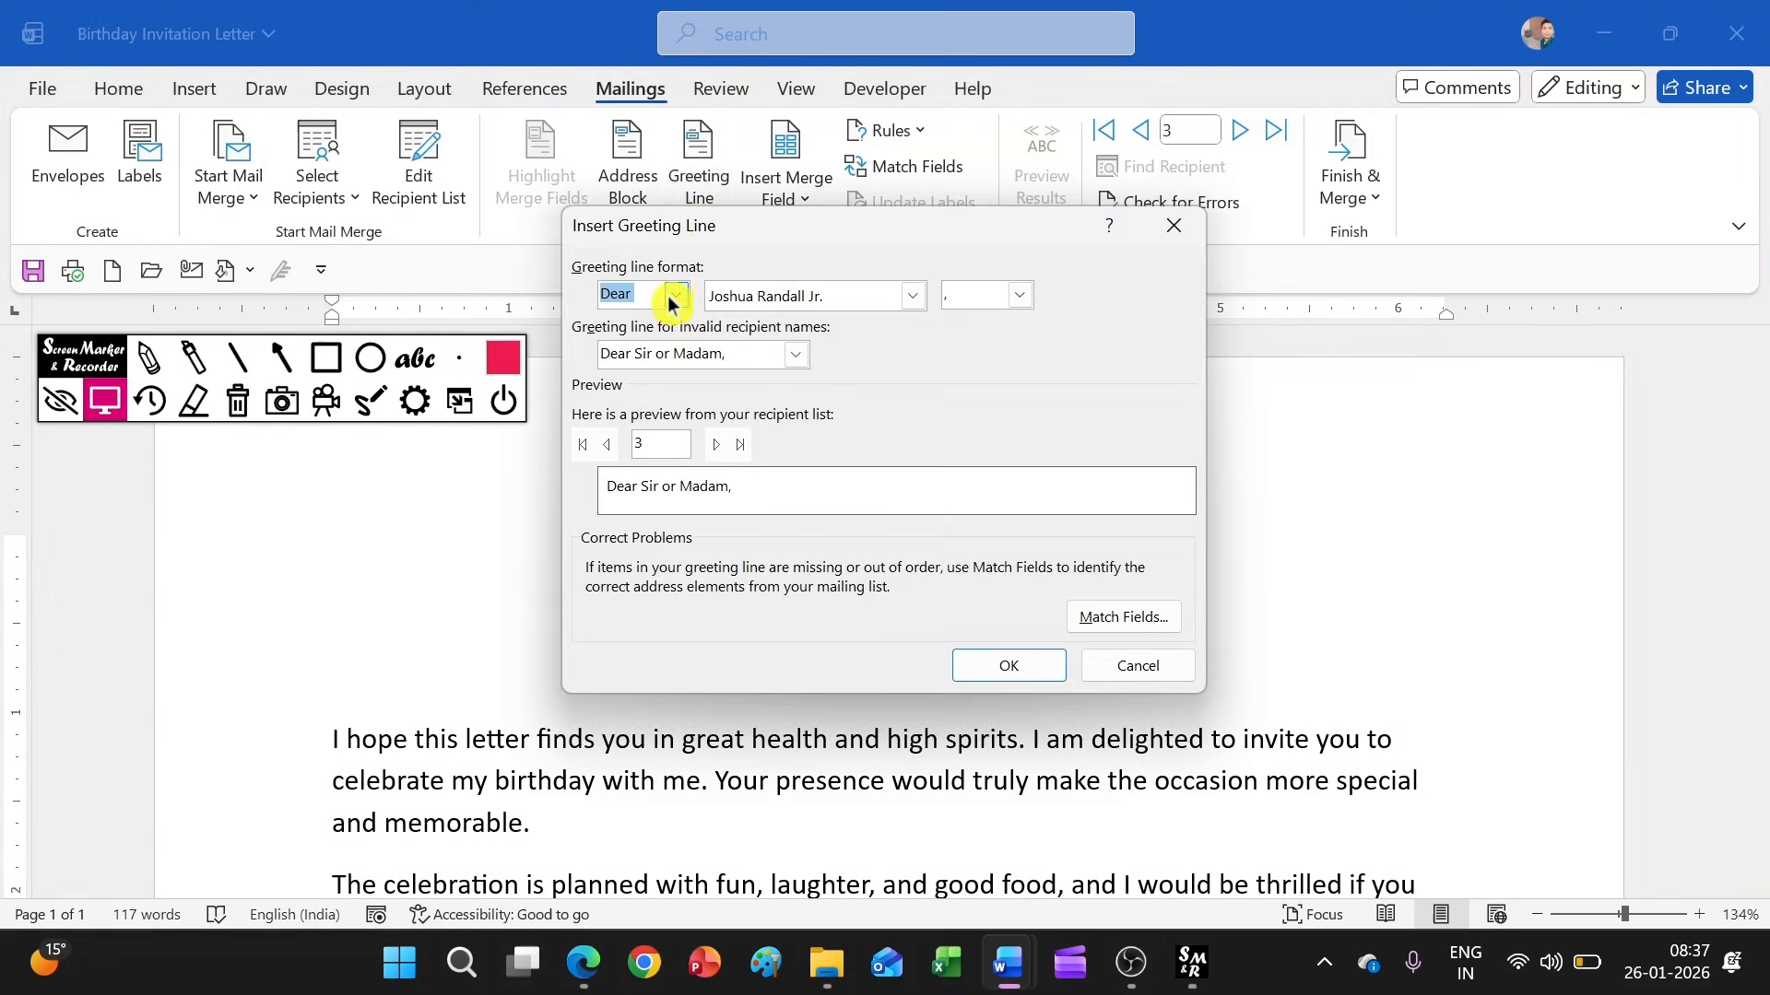
click(677, 296)
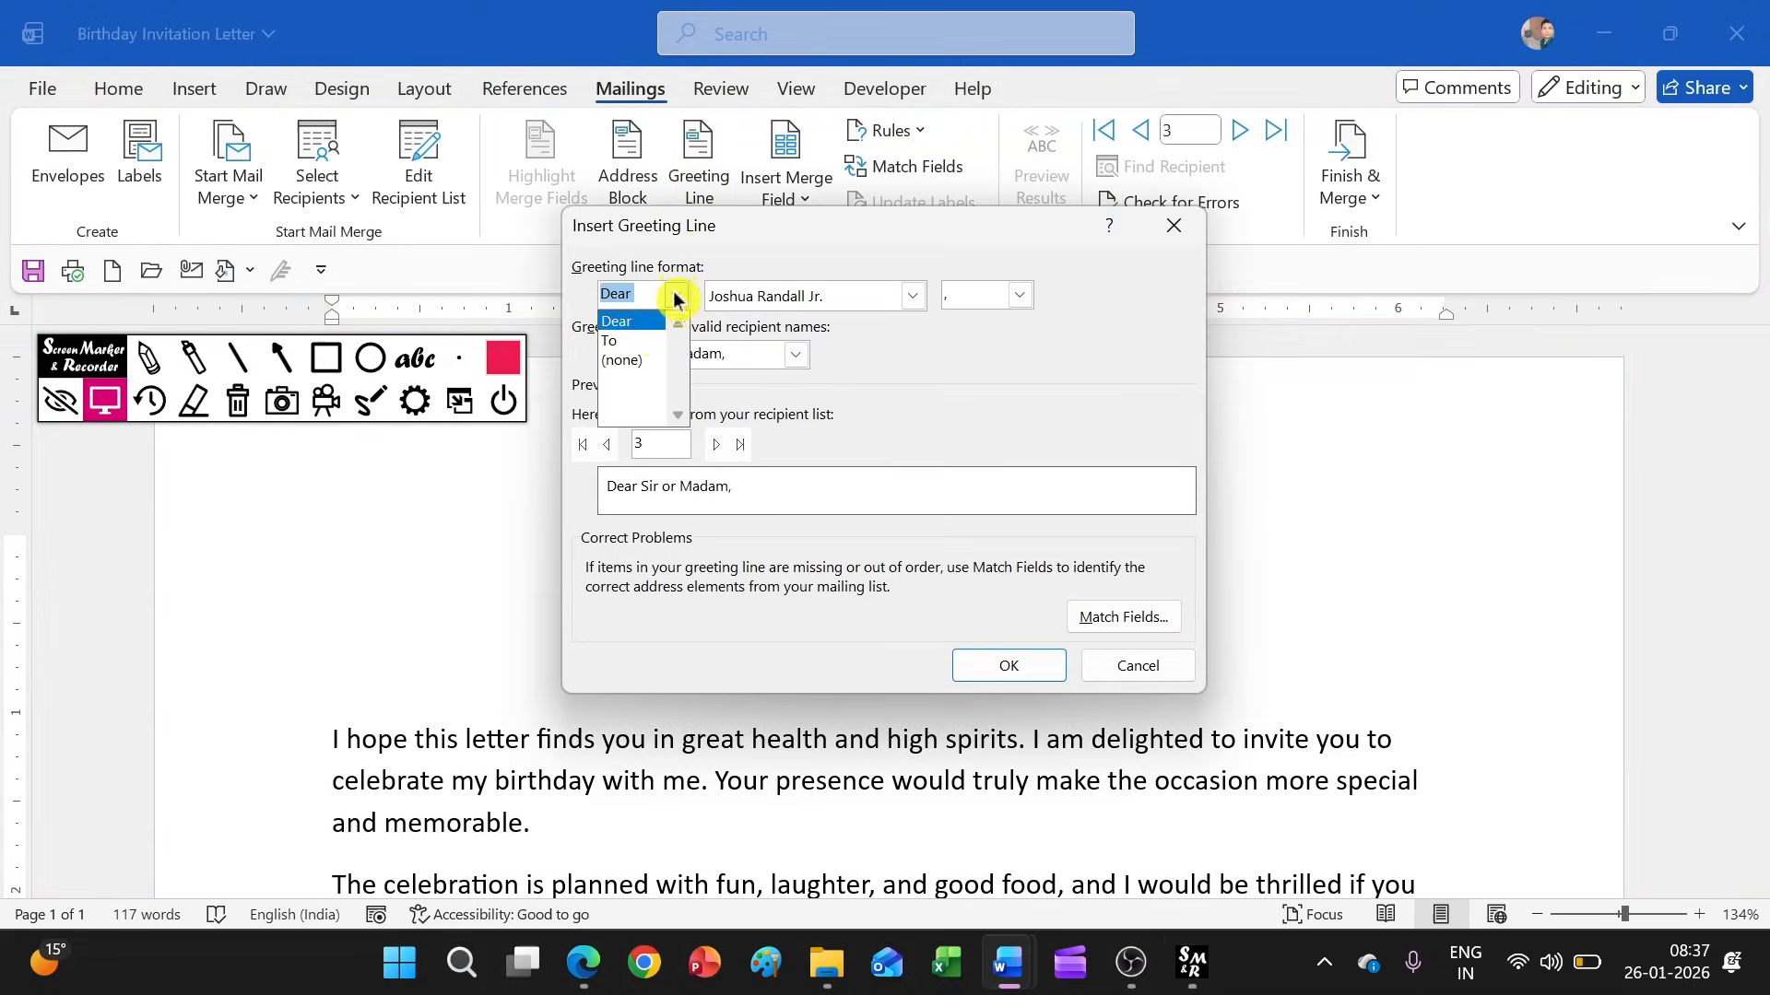
click(641, 342)
click(1007, 666)
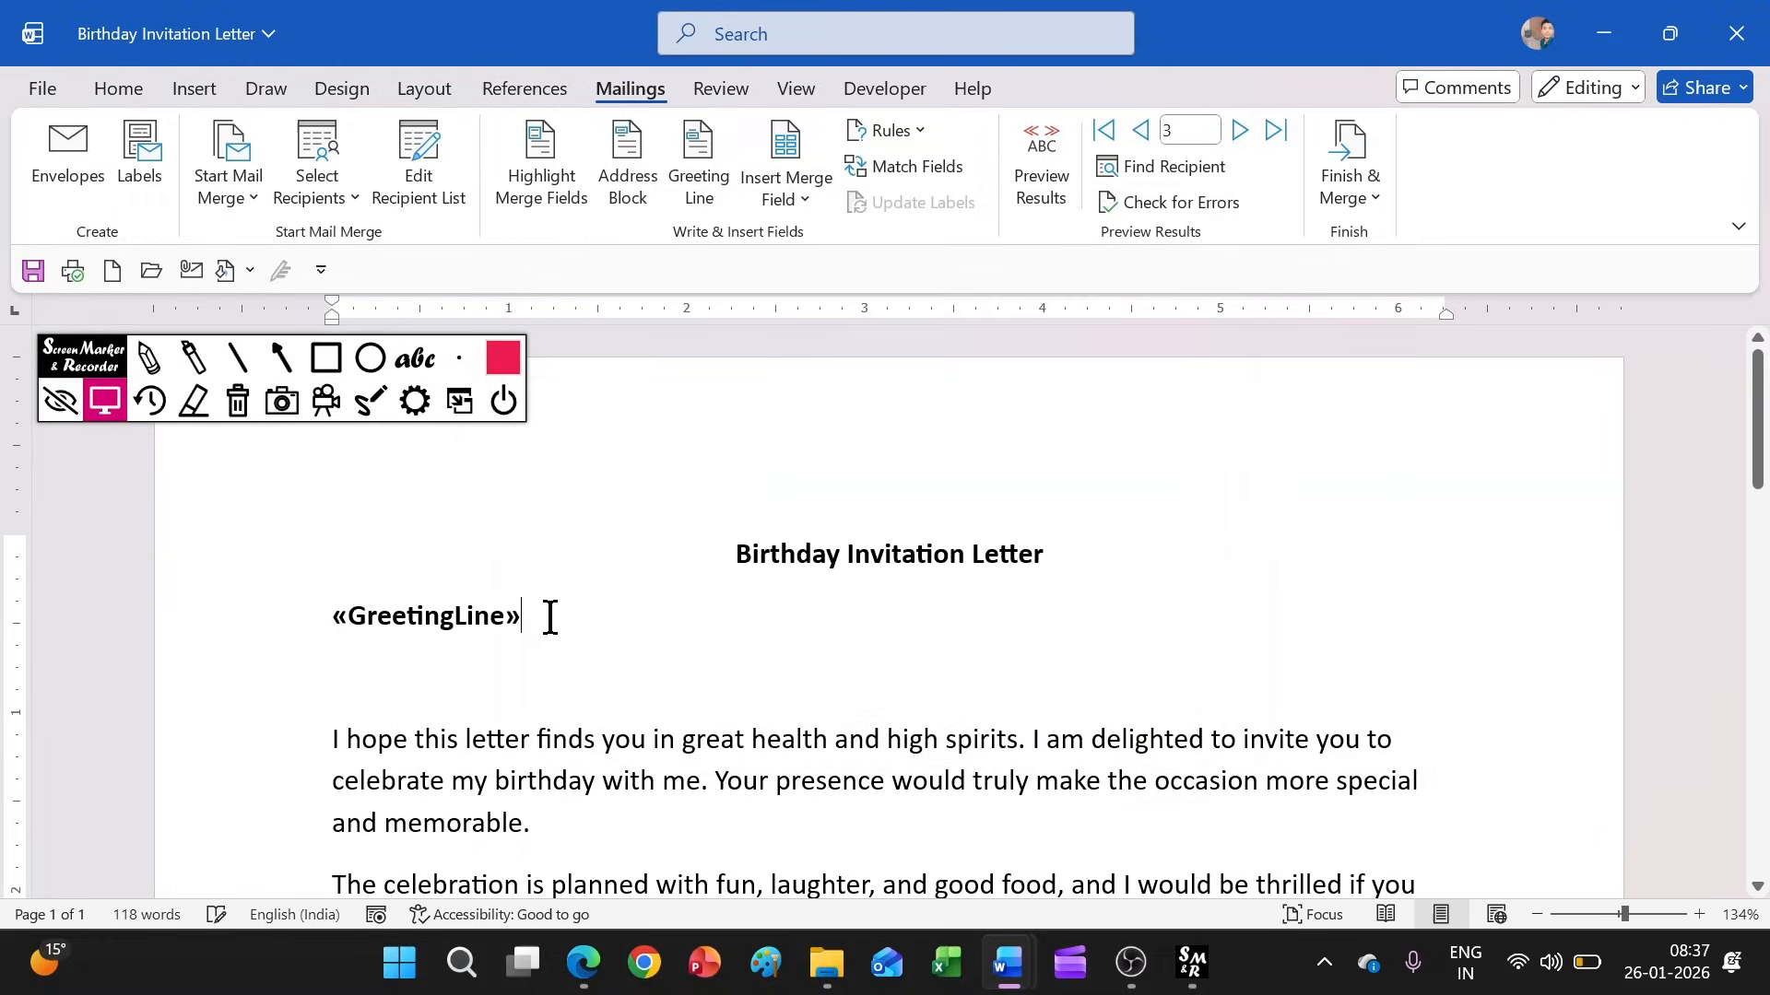
Insert the Name merge field on a new line under the greeting line
key(Return)
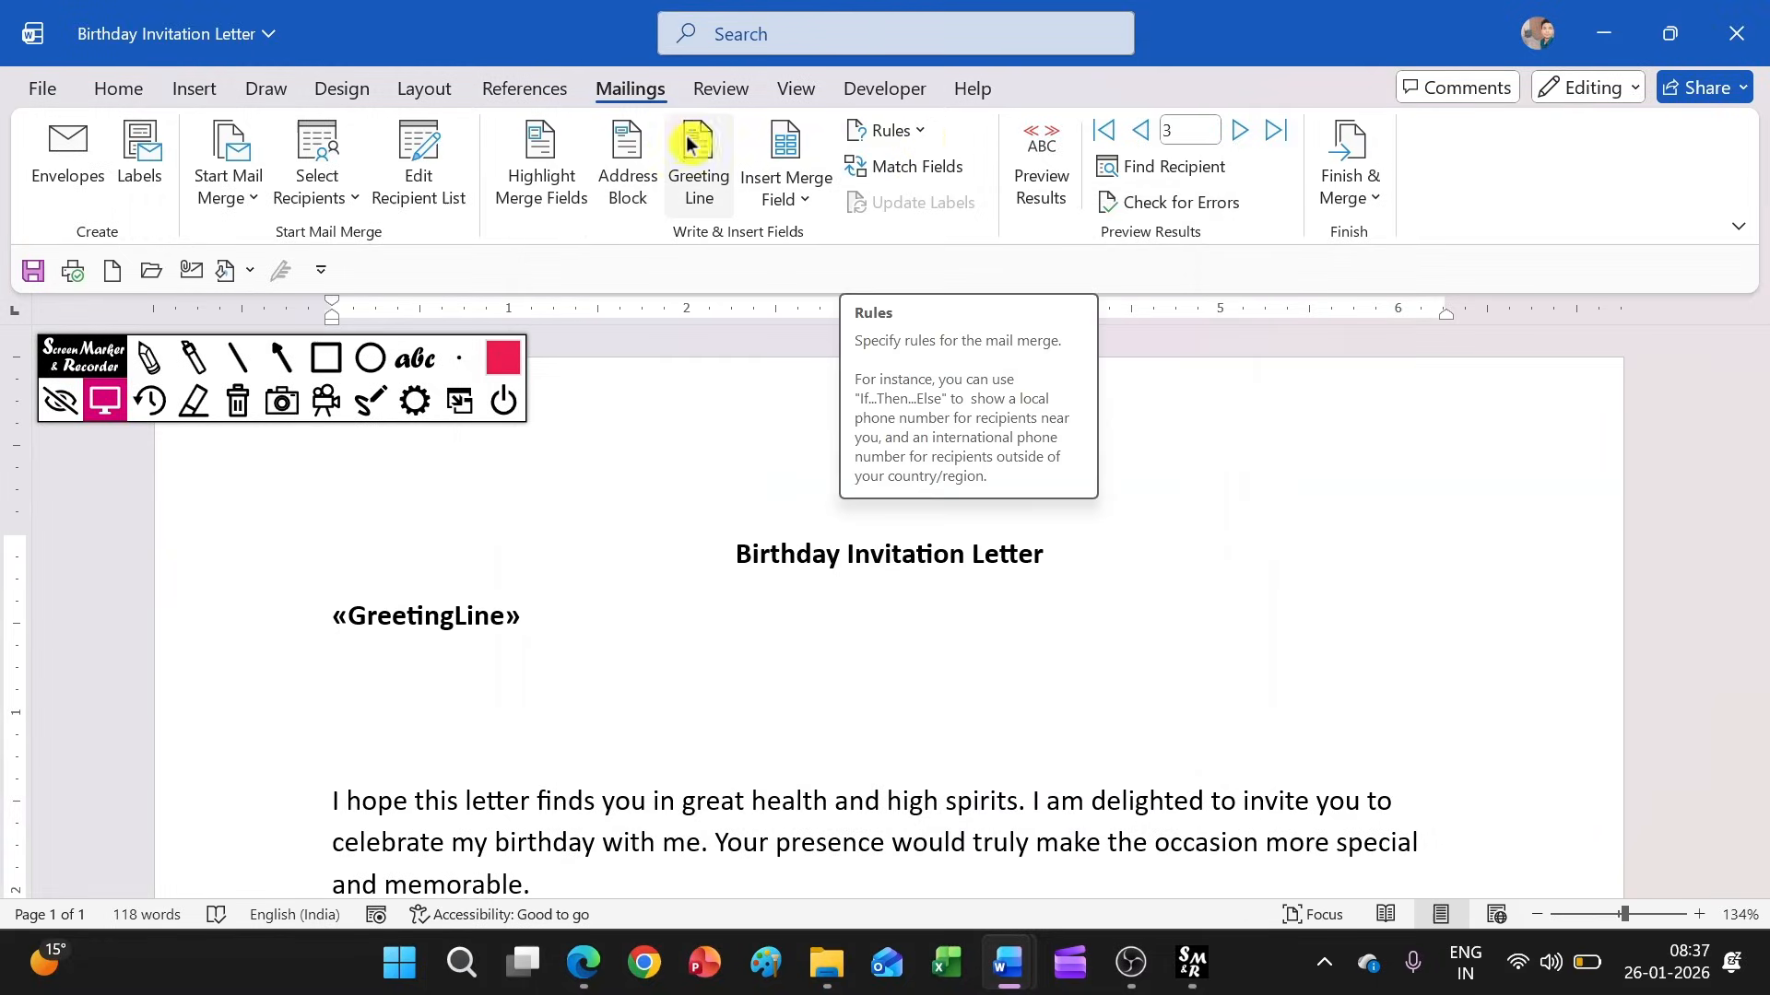
click(777, 180)
click(777, 179)
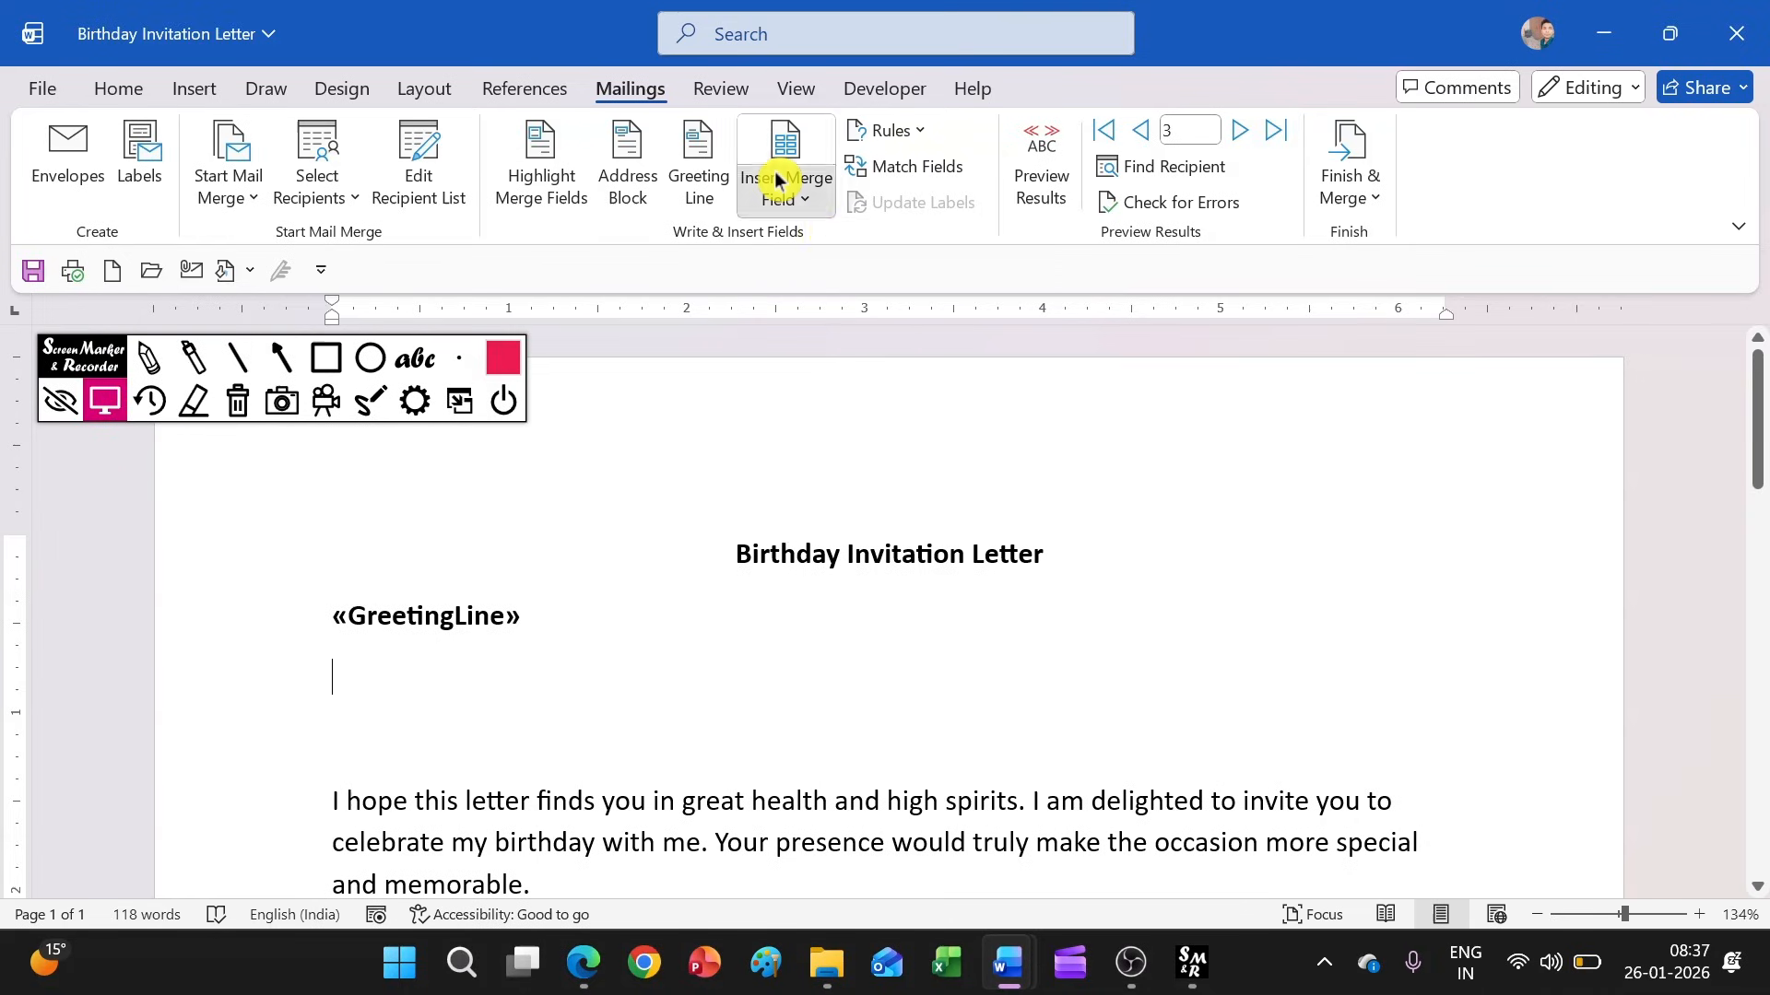
scroll(393, 682, down, 1)
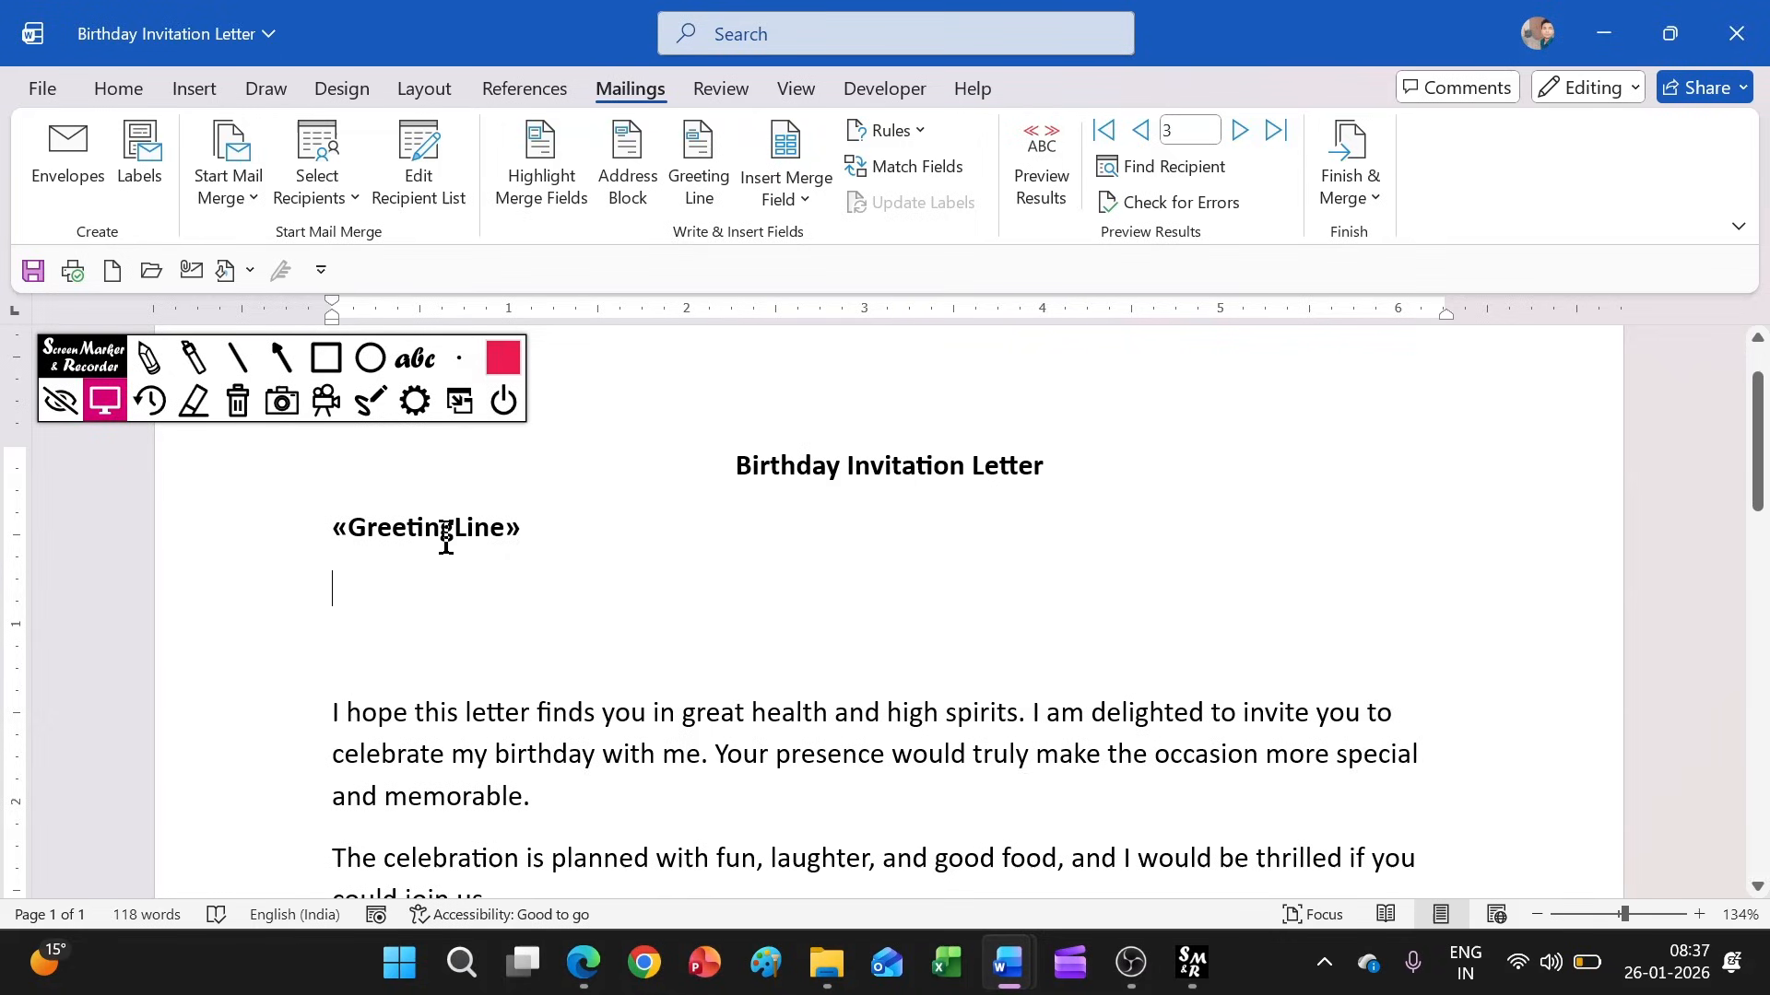
click(752, 186)
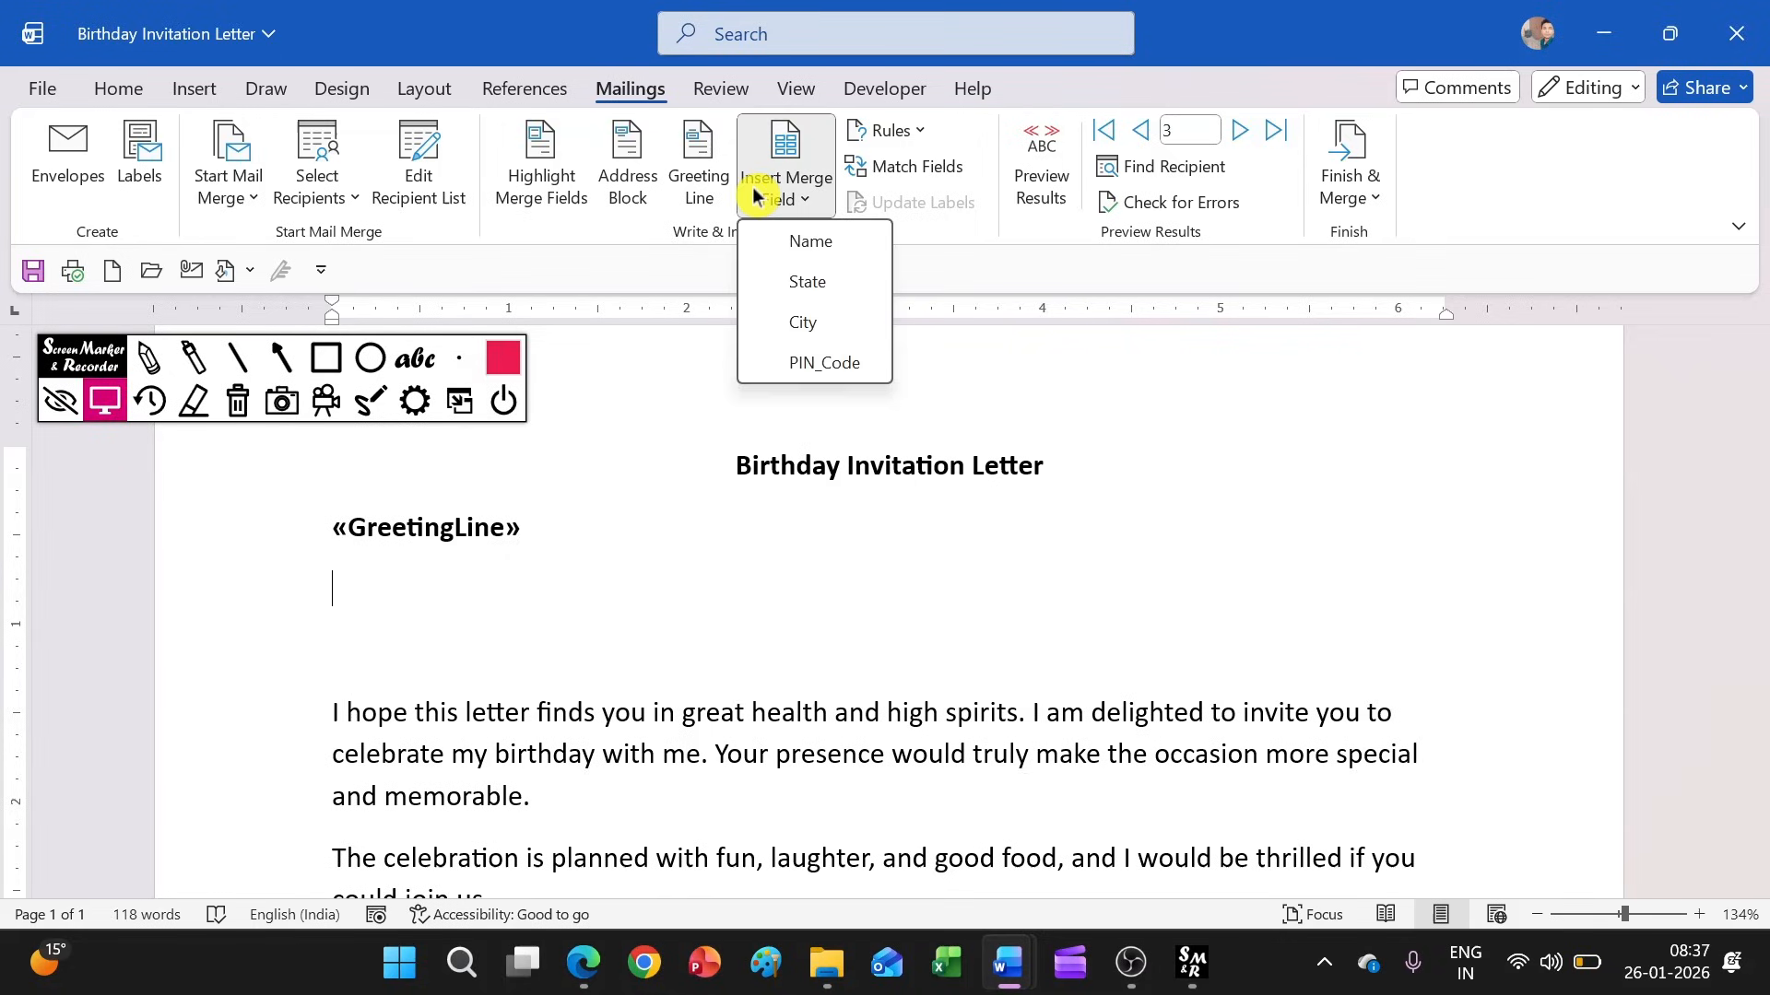
click(808, 249)
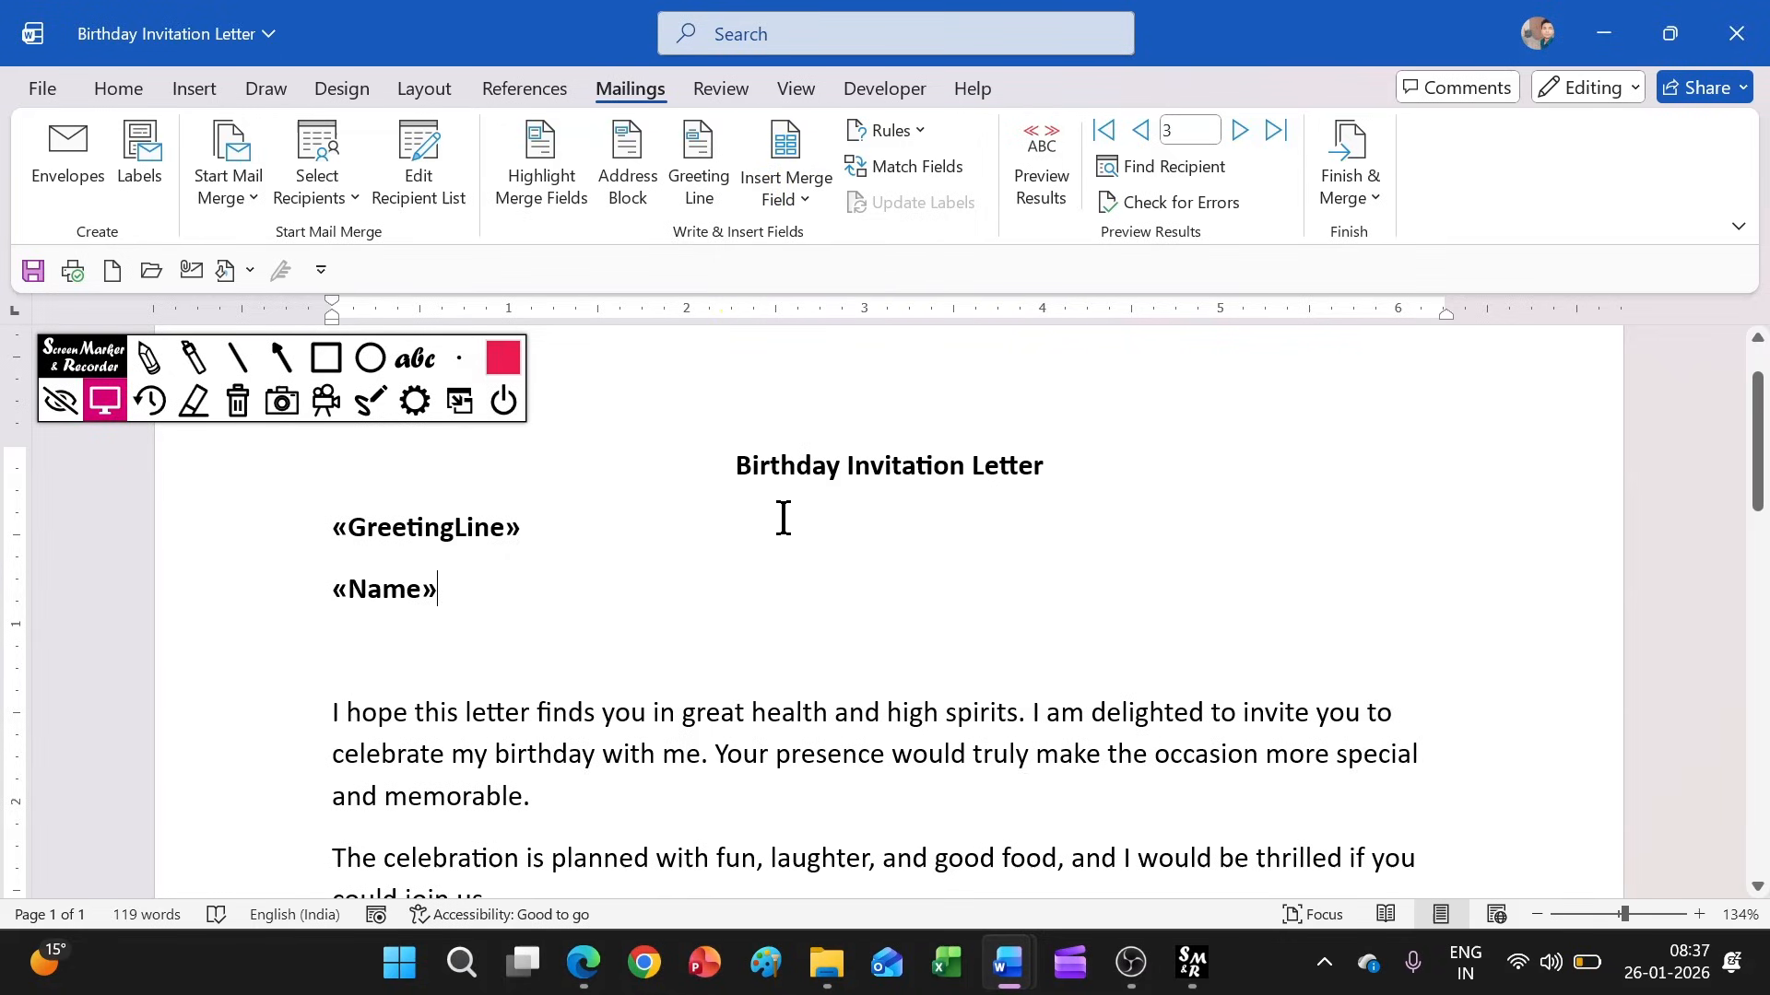
Insert the City and PIN_Code merge fields together on the line below Name, and the State field on the following line
key(Return)
click(794, 197)
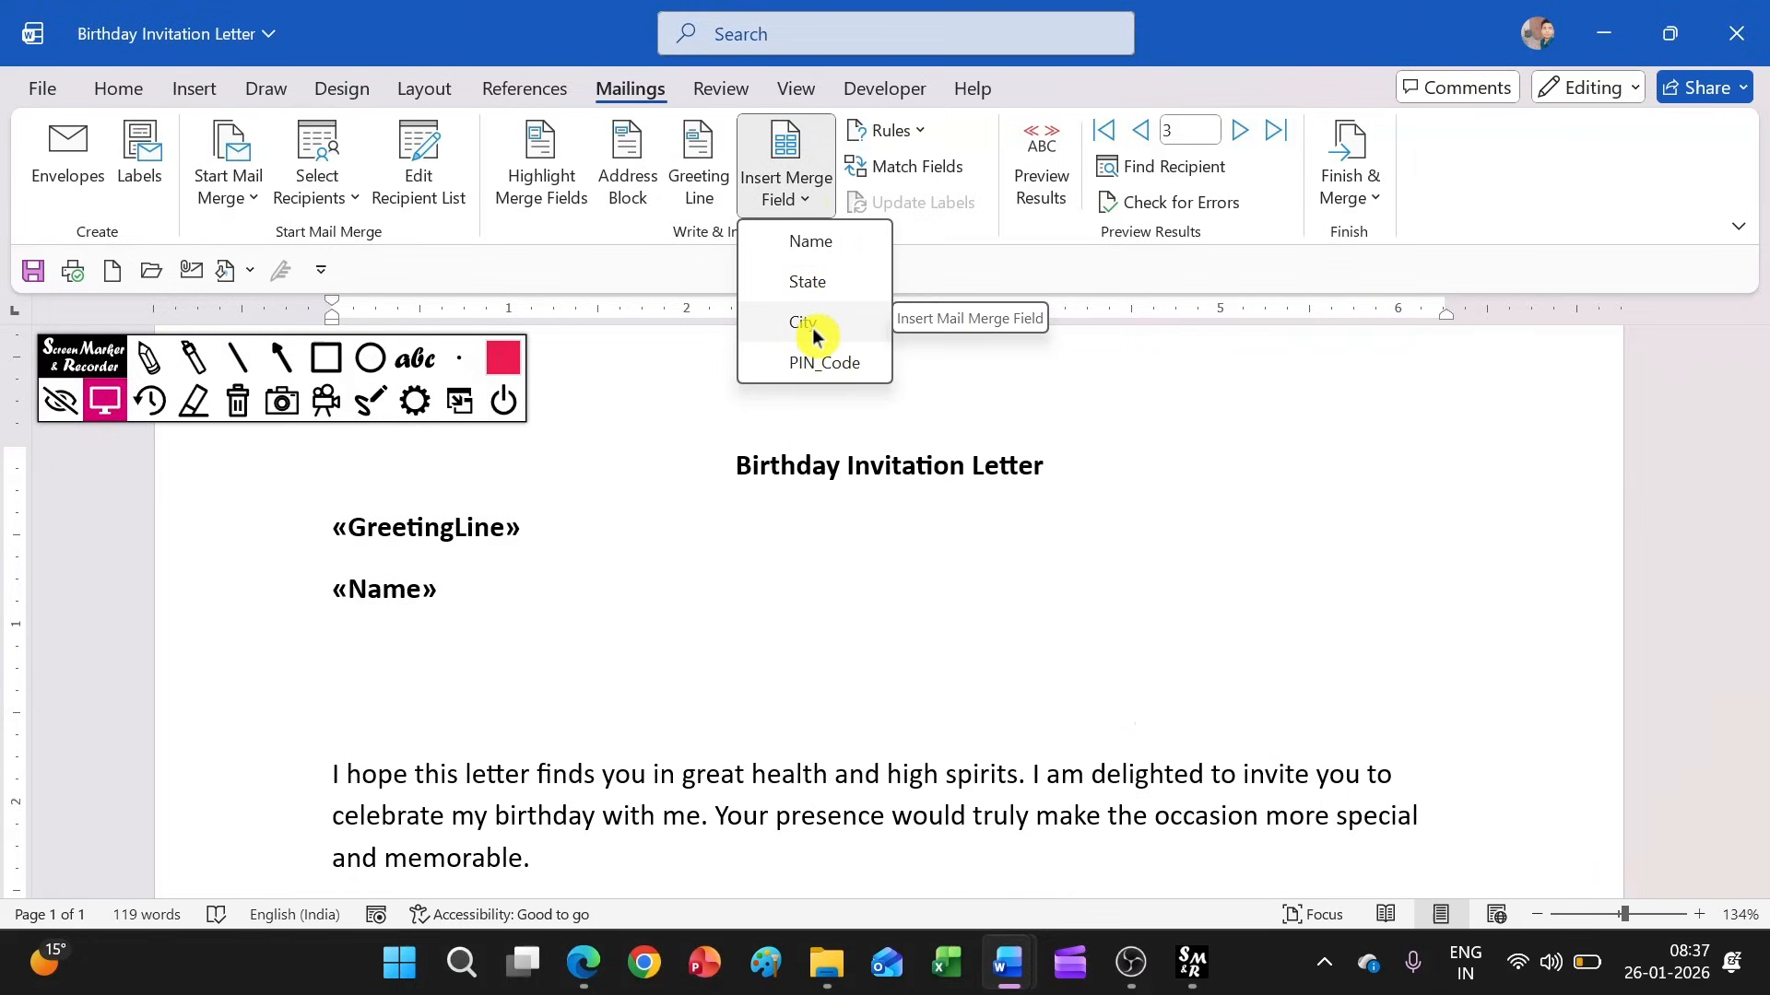
click(808, 324)
click(794, 195)
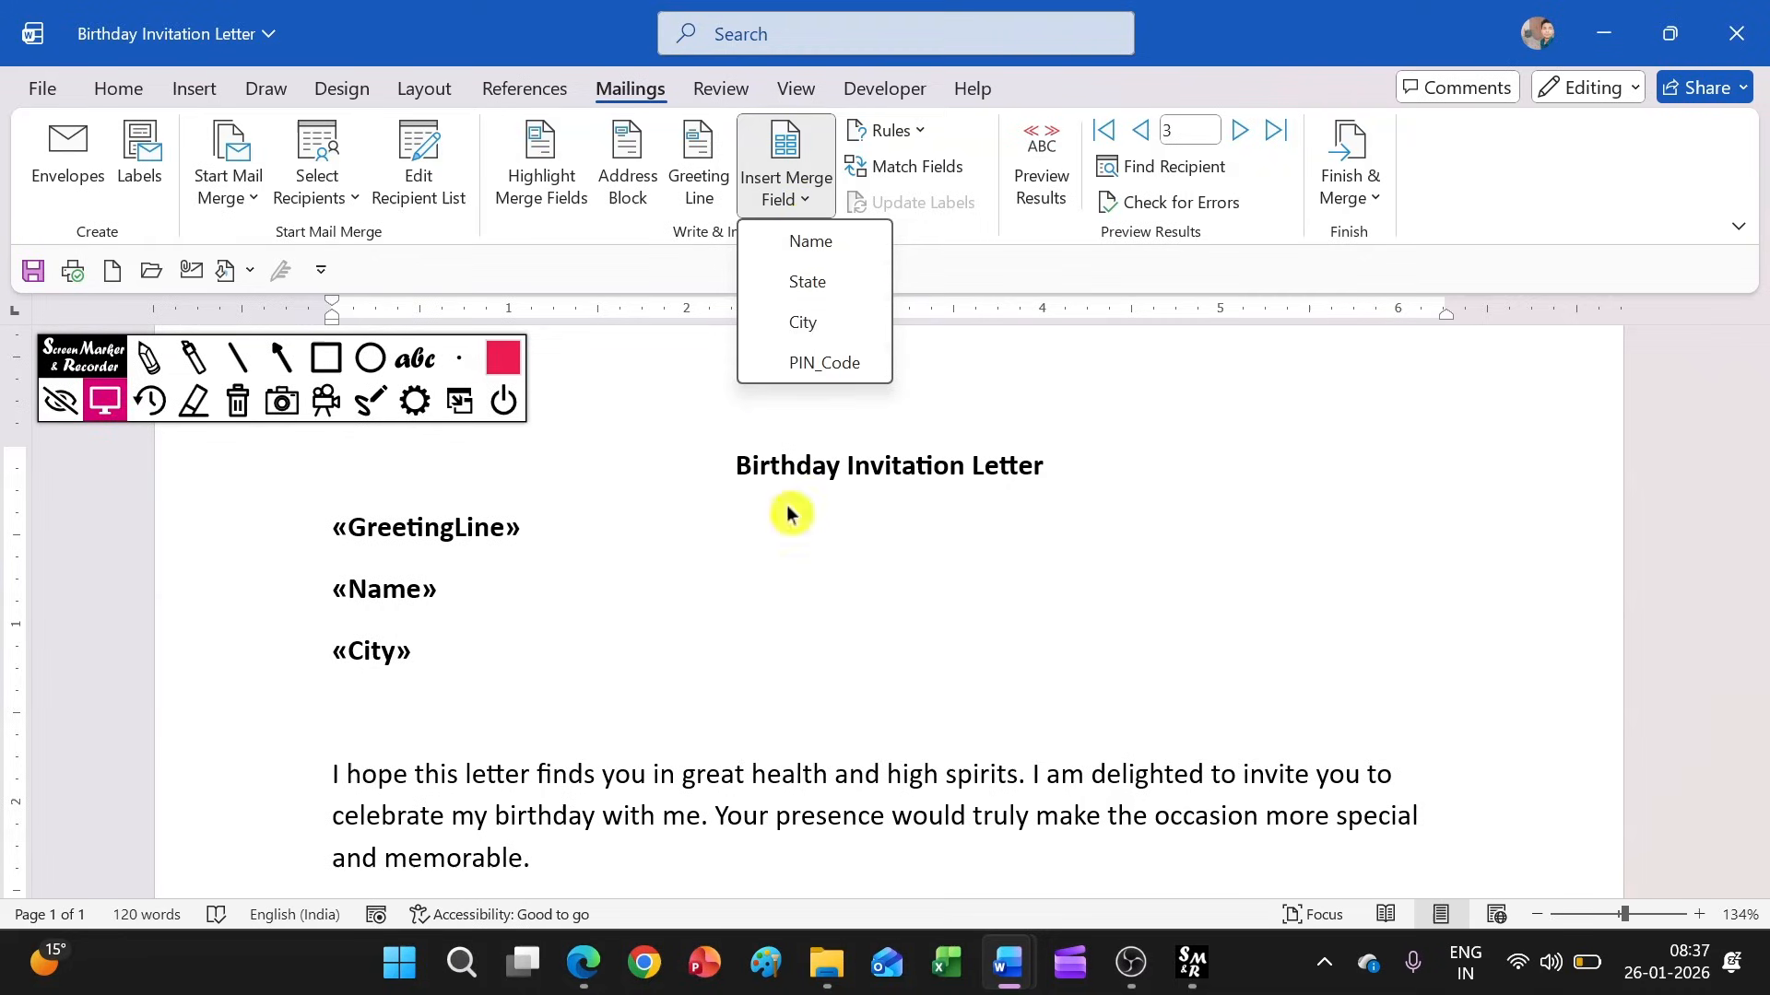
click(812, 370)
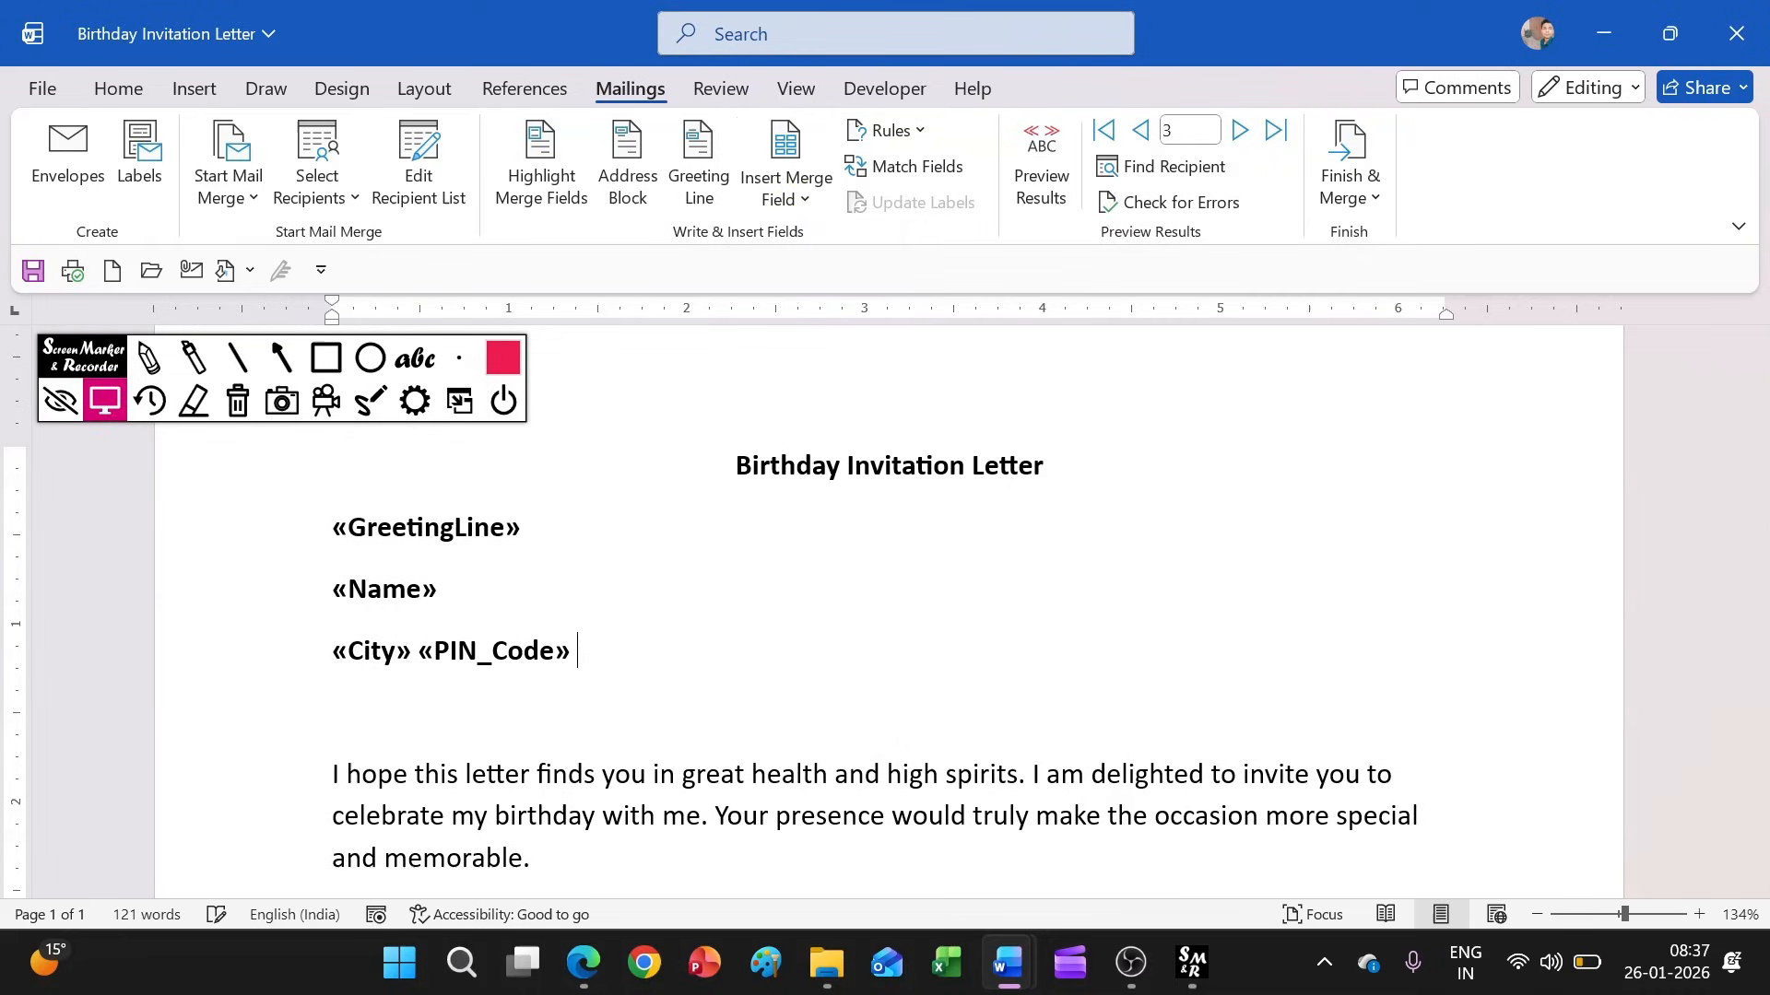
key(Return)
click(790, 202)
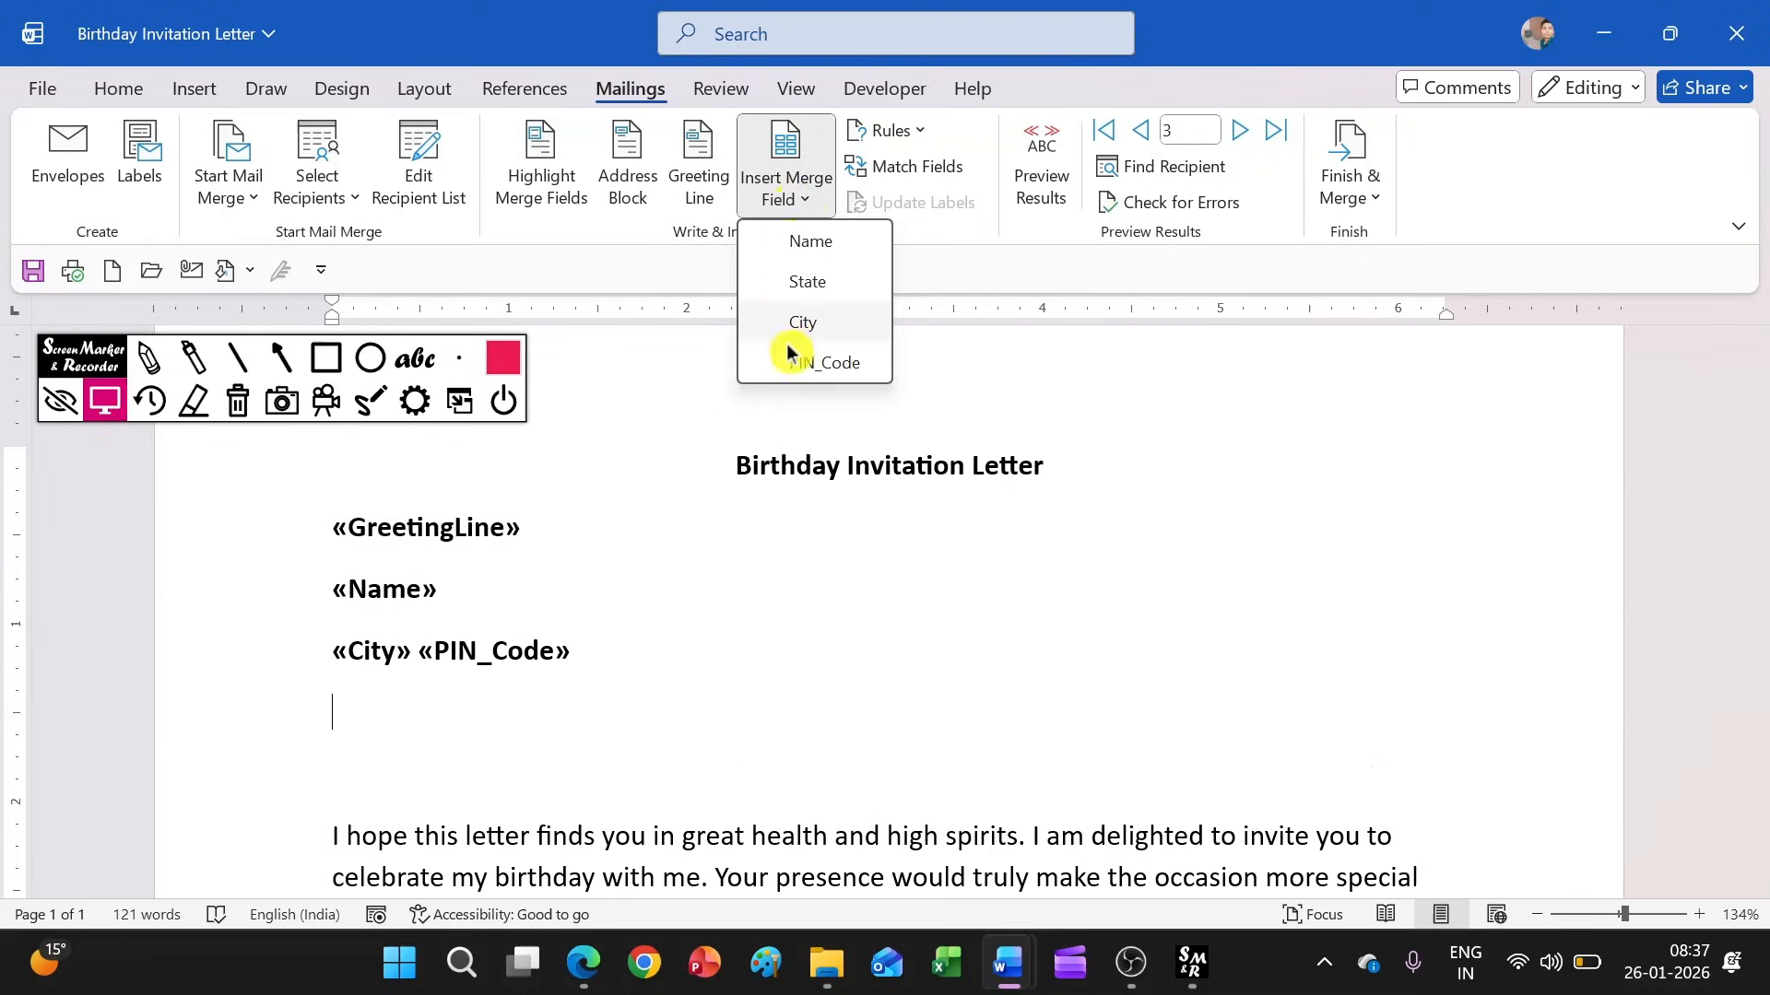
click(798, 286)
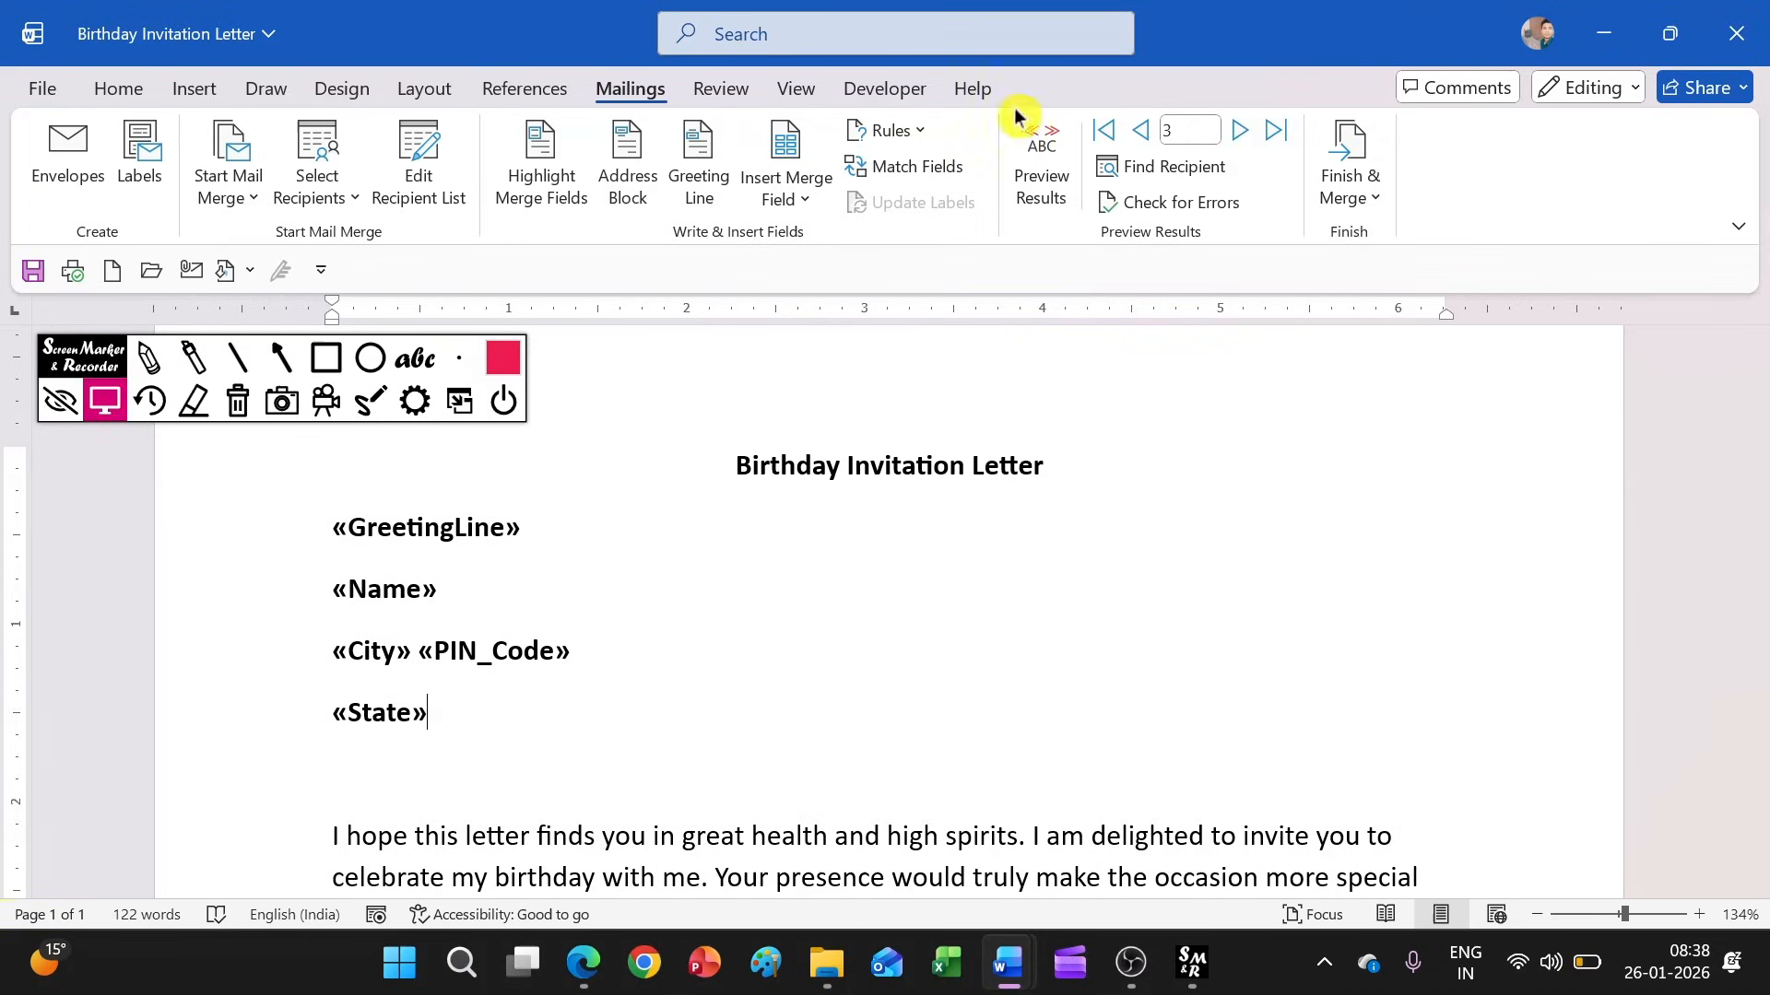
Preview the merged letters, browsing forward to record 16 and back to record 12, and look through that recipient's letter
click(1036, 204)
click(1245, 132)
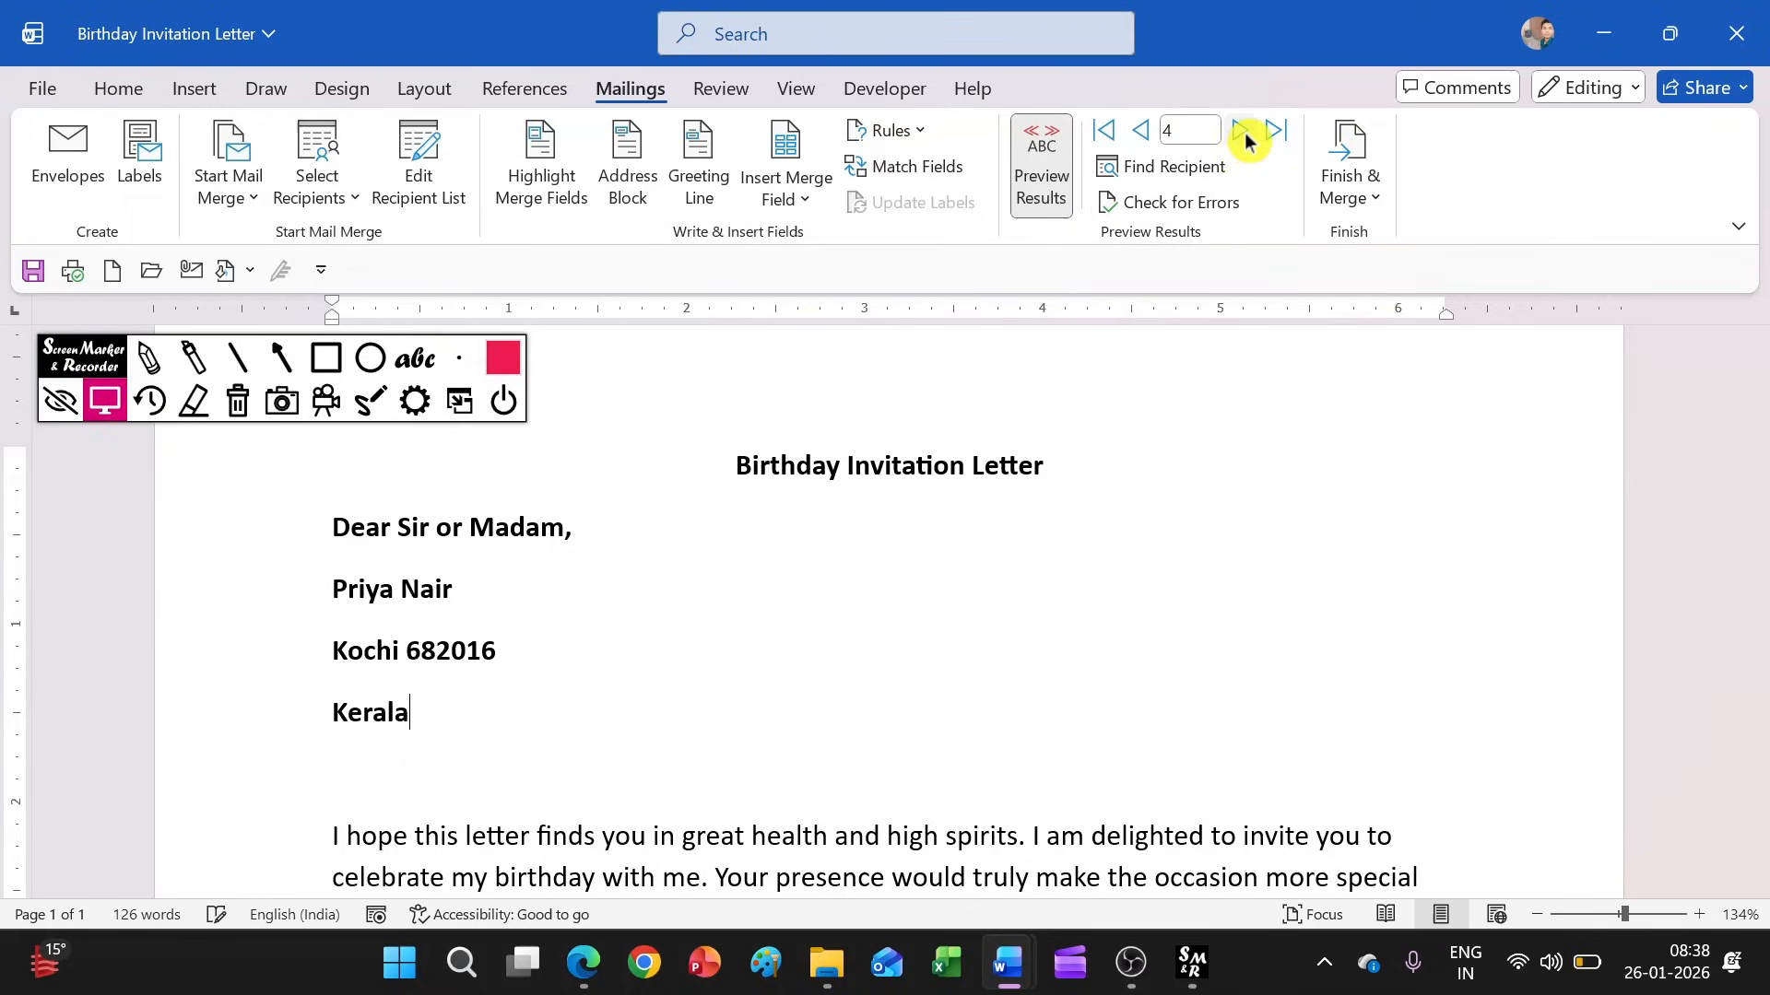
click(1245, 133)
click(1244, 133)
click(1244, 133)
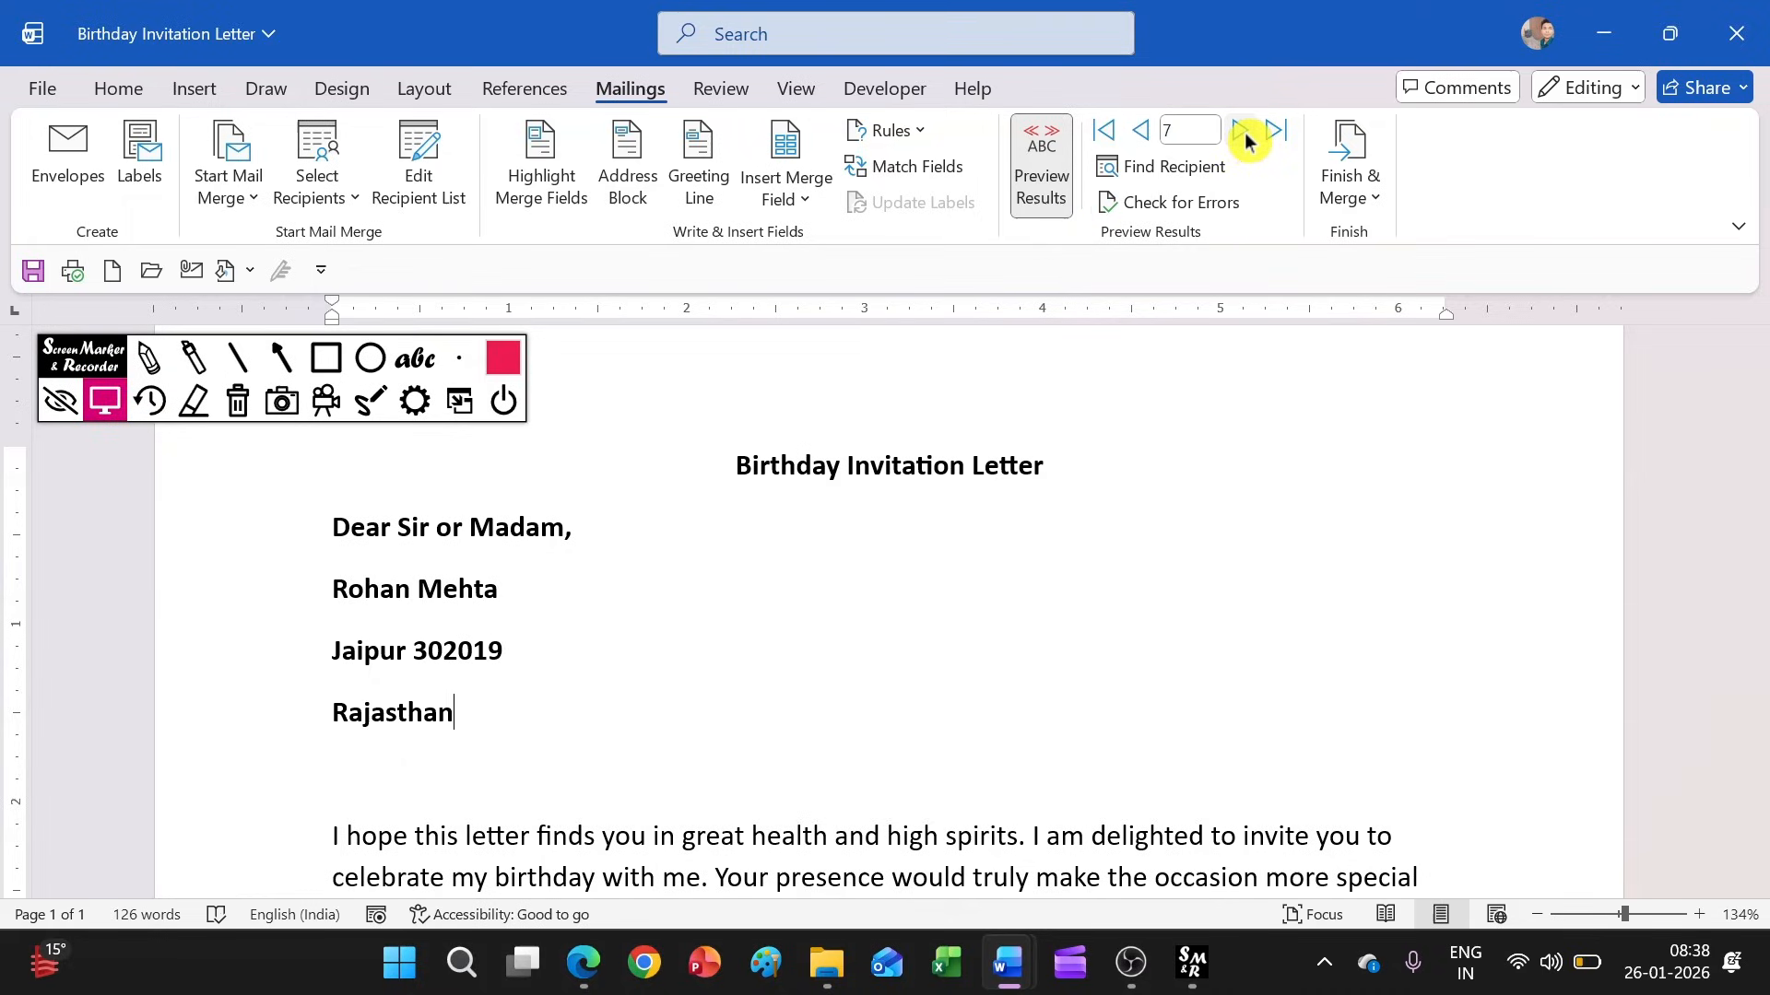
click(1244, 133)
click(1244, 132)
click(1245, 133)
click(1245, 133)
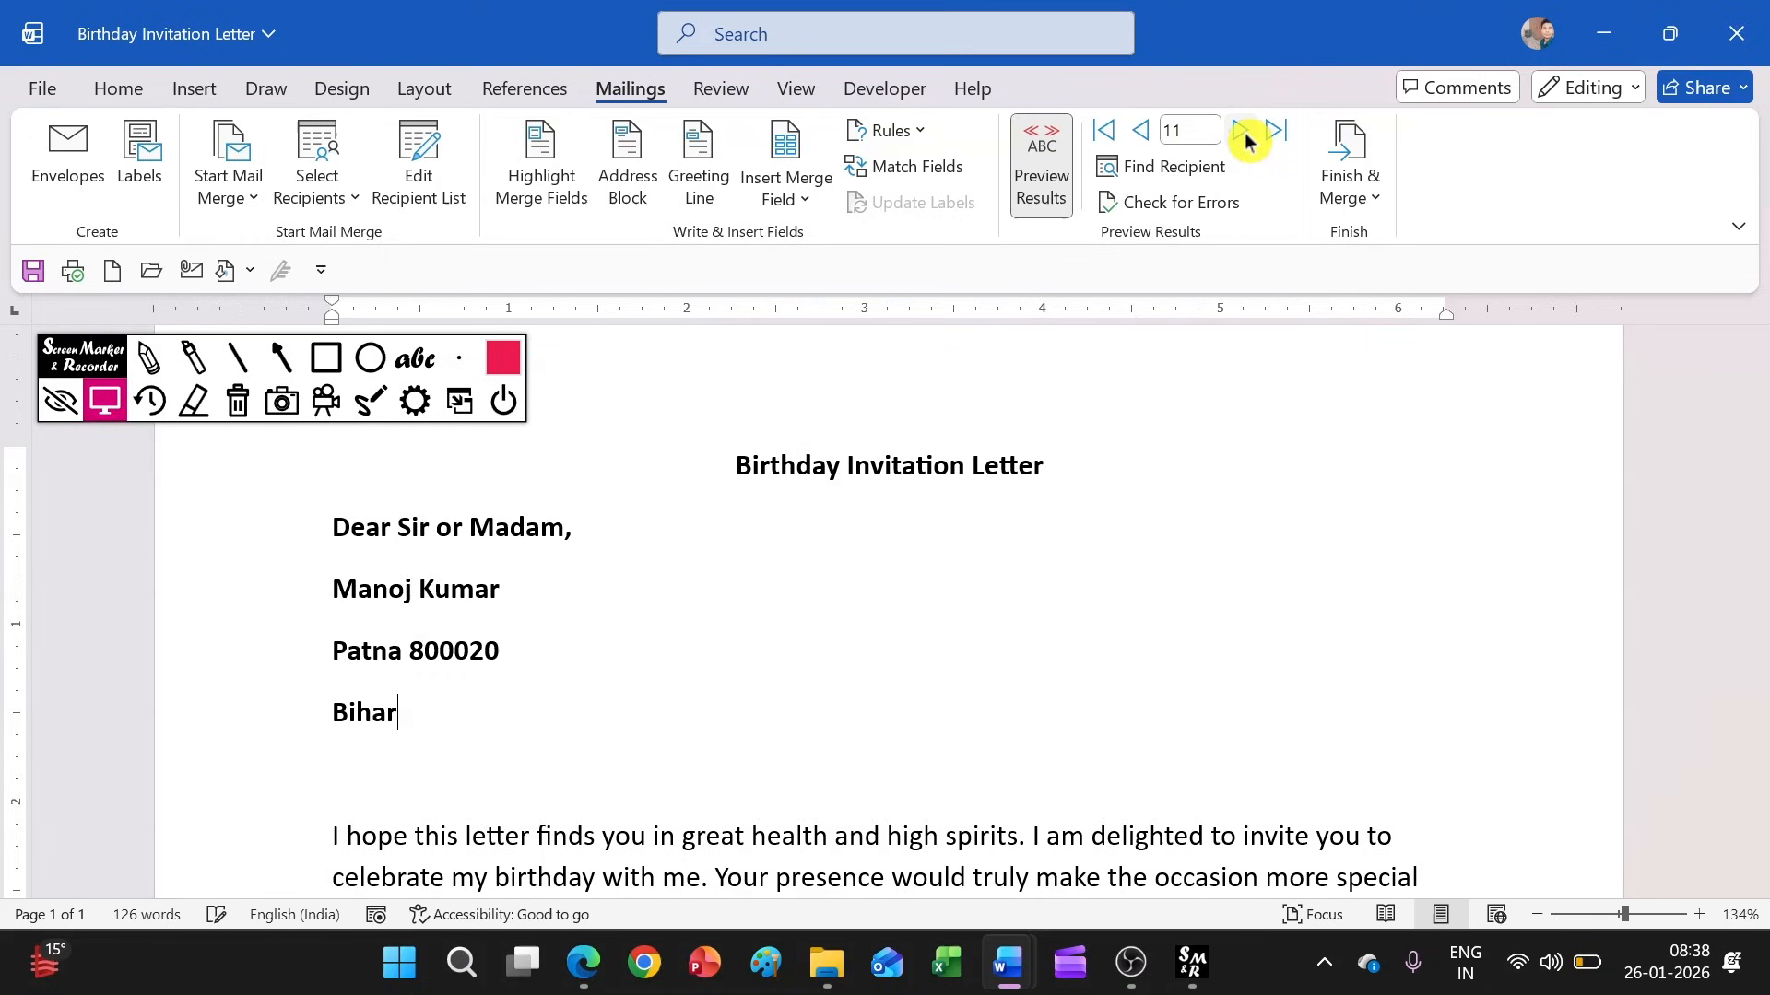
click(1245, 133)
click(1244, 132)
click(1244, 133)
click(1244, 133)
click(1244, 133)
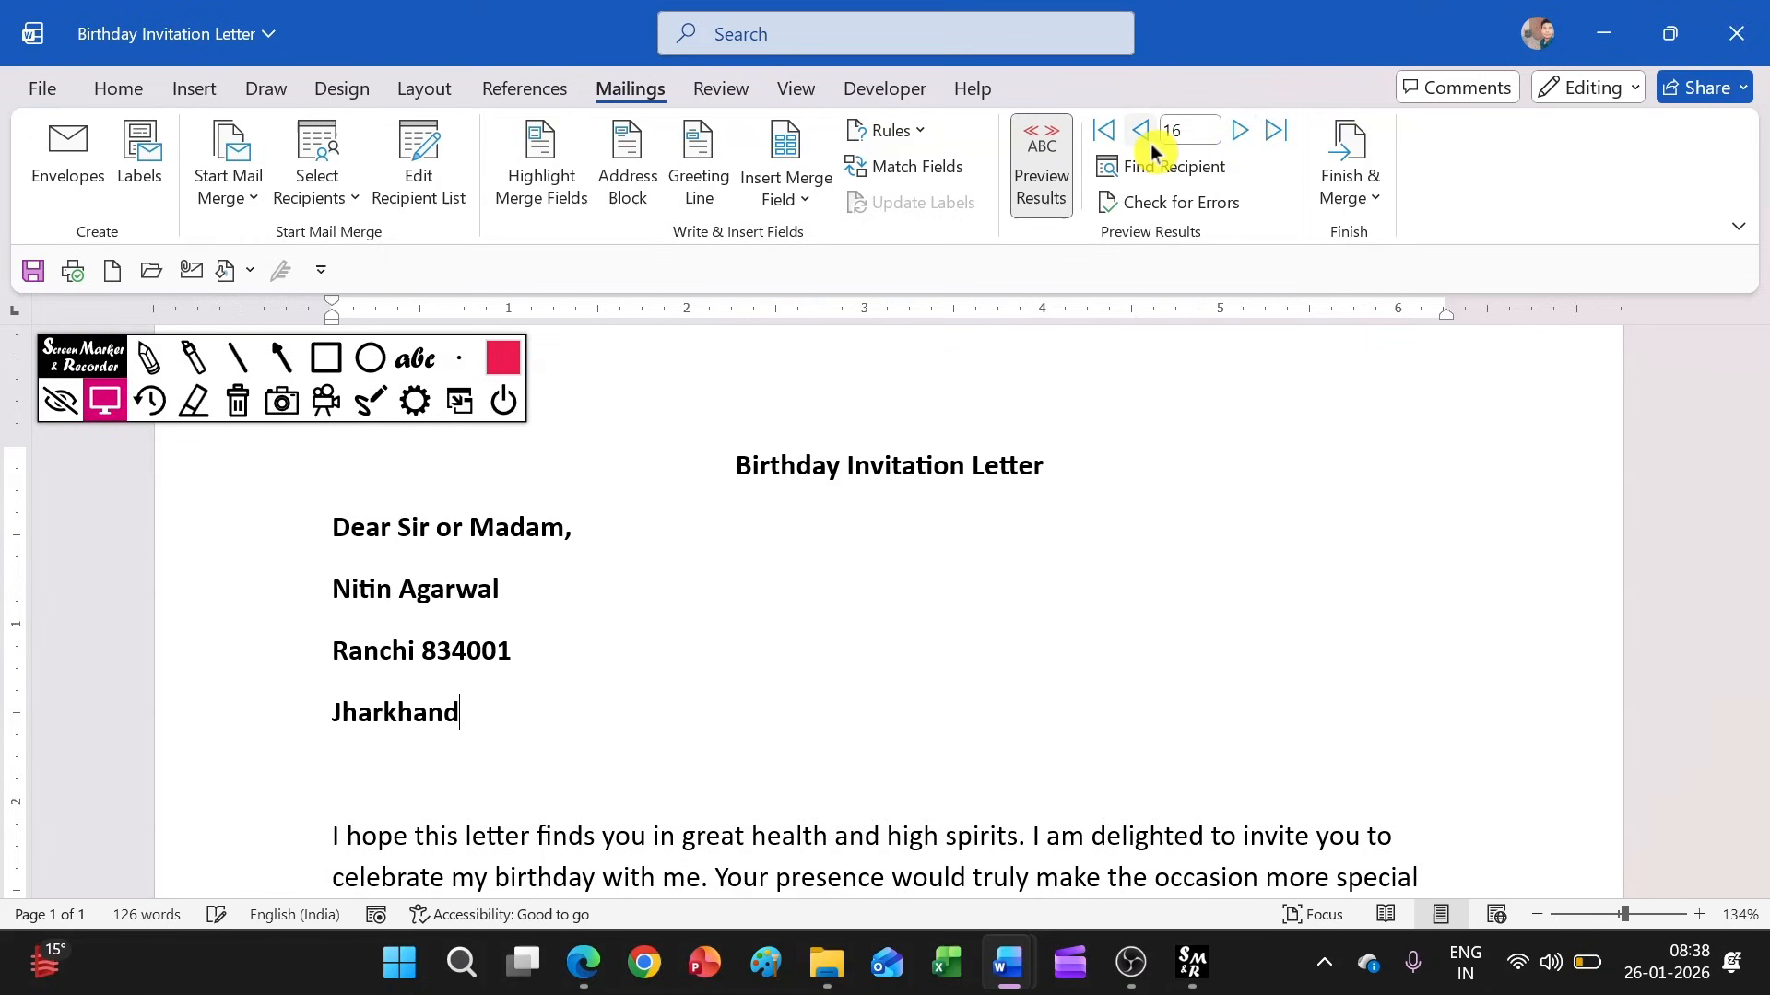
click(1150, 144)
click(1150, 144)
click(1151, 144)
click(1151, 144)
scroll(995, 528, down, 3)
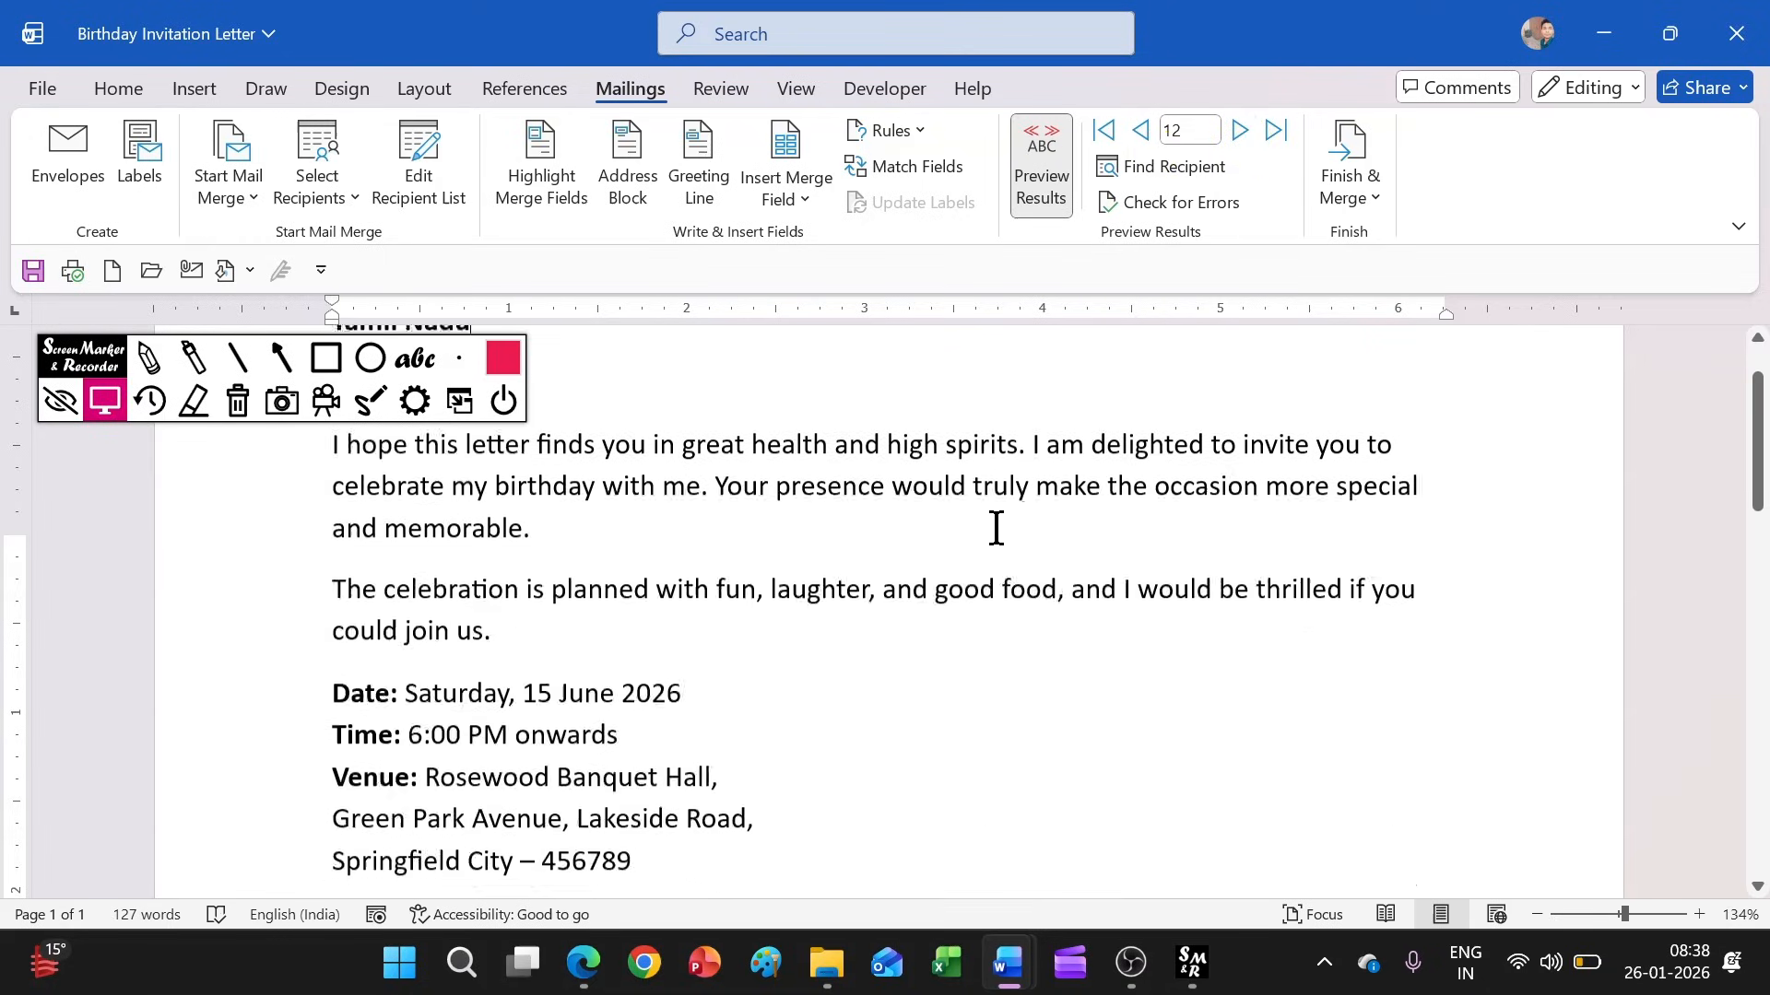
scroll(996, 528, up, 3)
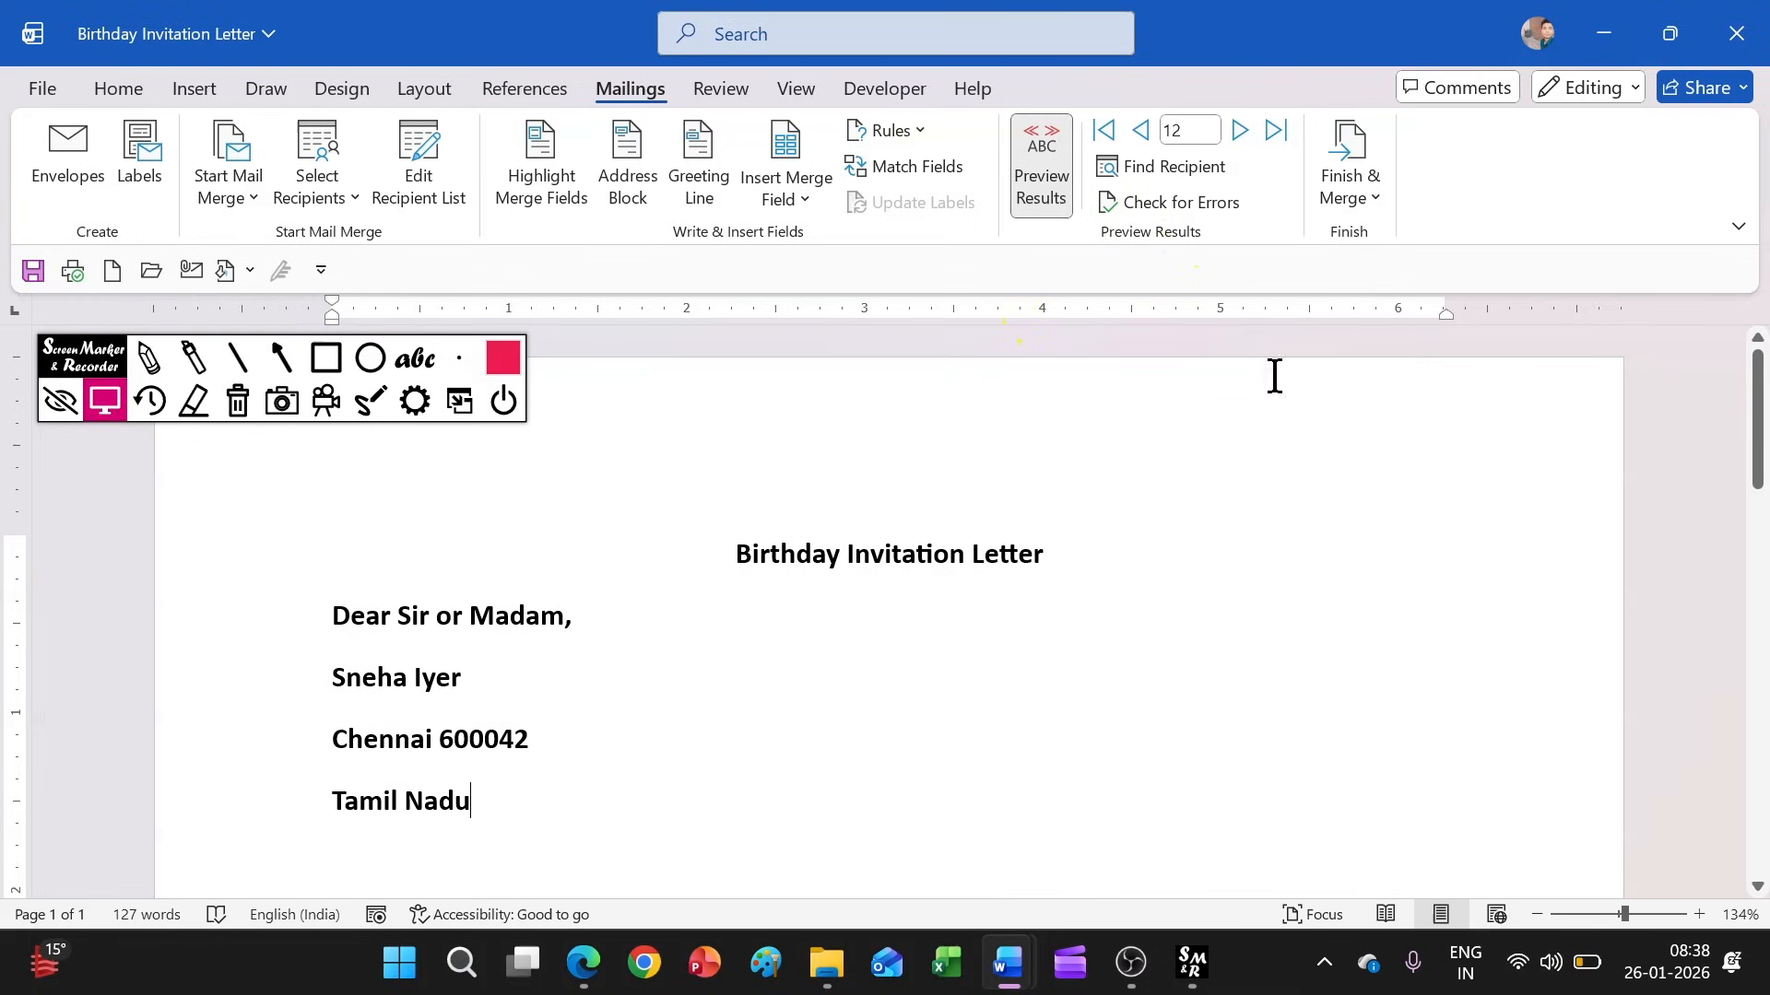
Enter a recipient's first name in the recipient search and view the merge error-checking options, closing both without running them
scroll(467, 651, down, 2)
scroll(489, 624, up, 2)
click(1143, 168)
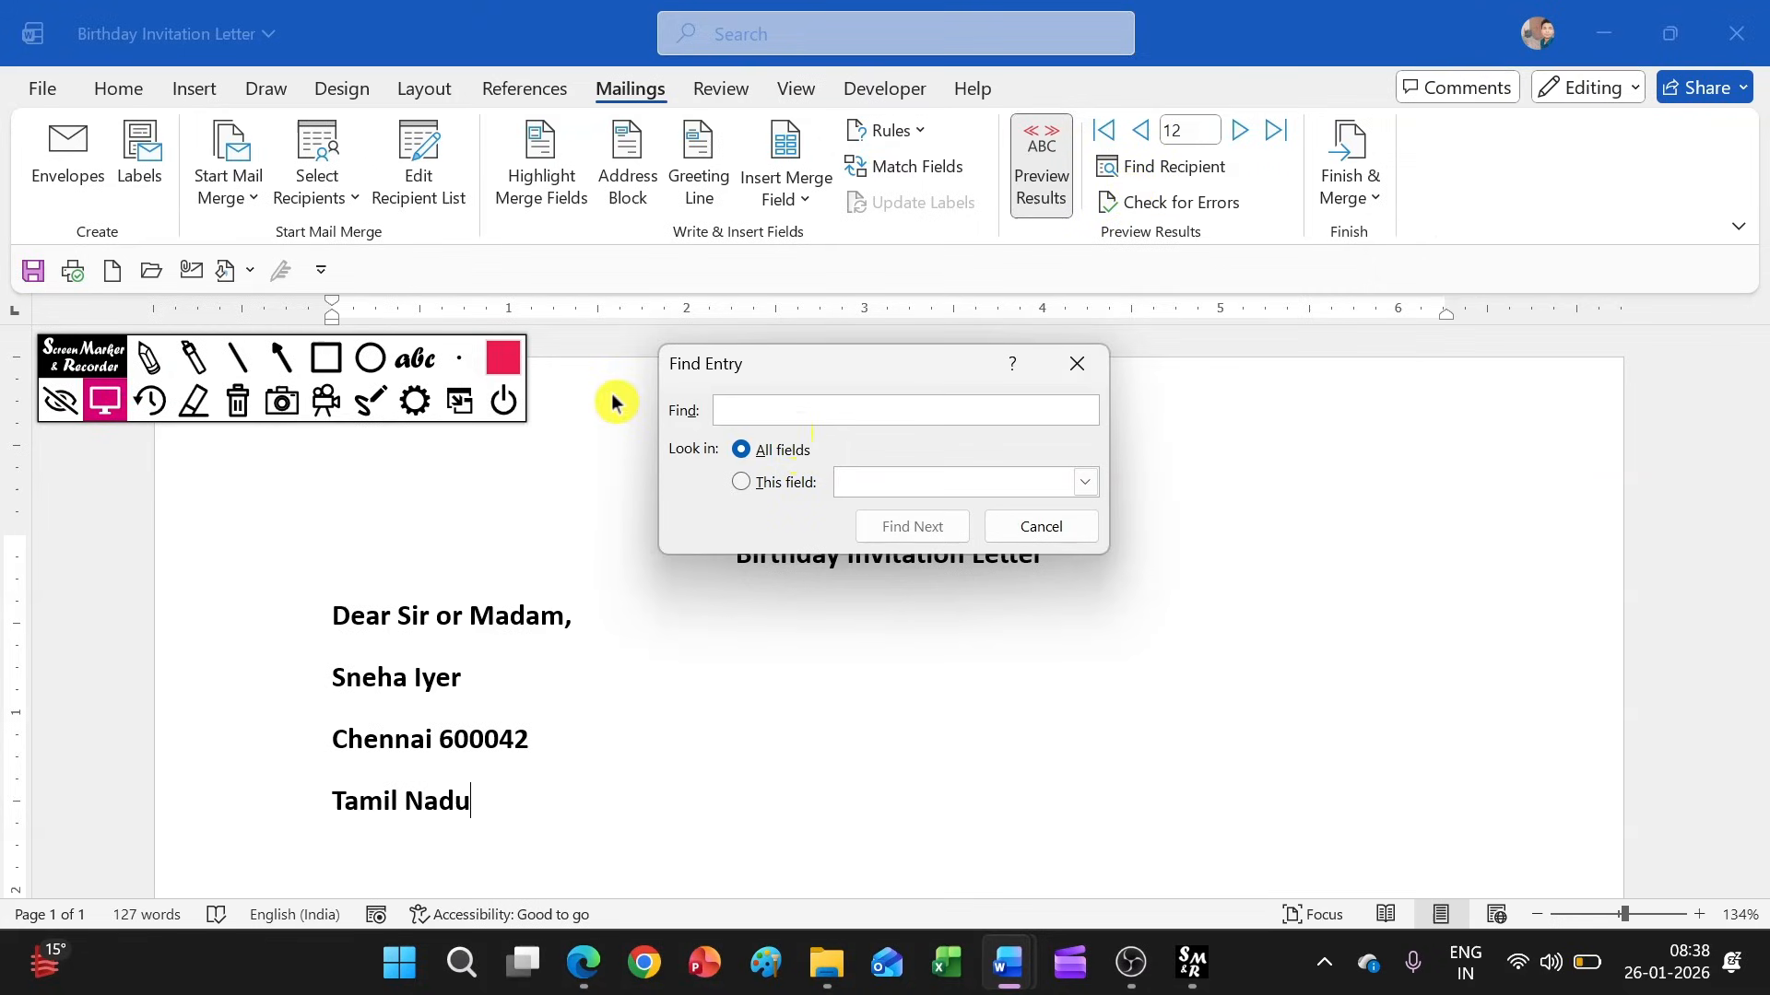
text(Sneha)
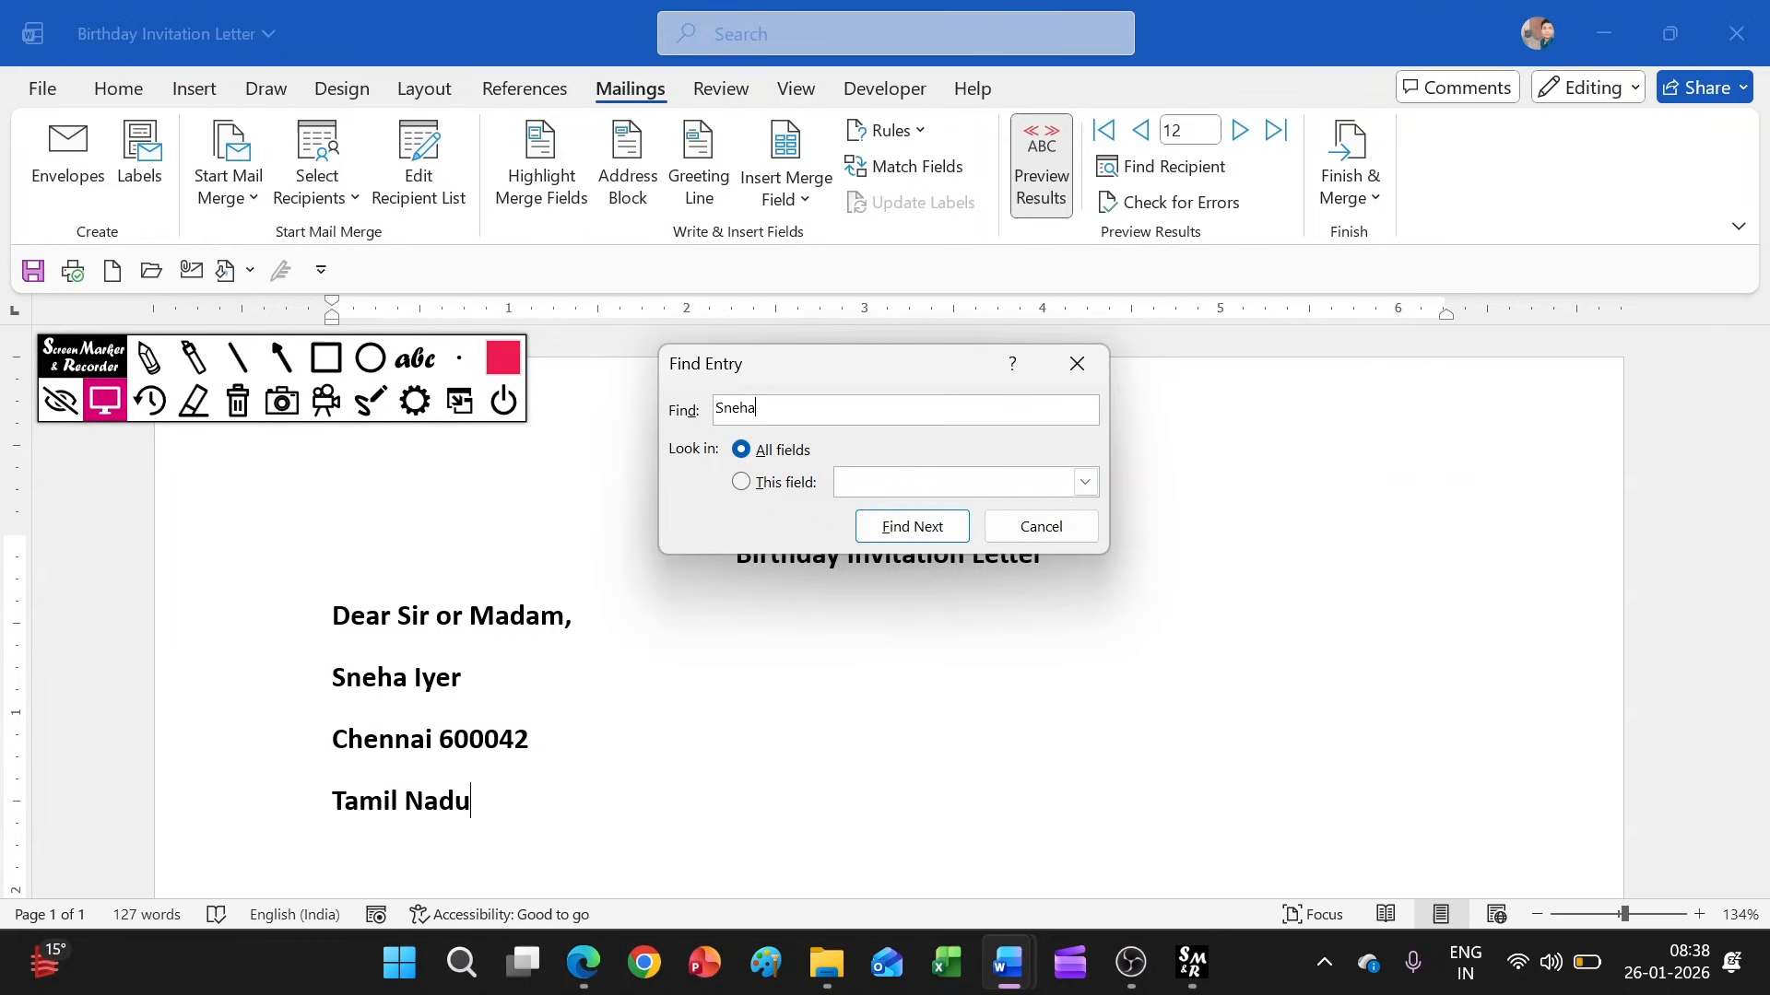
click(1057, 526)
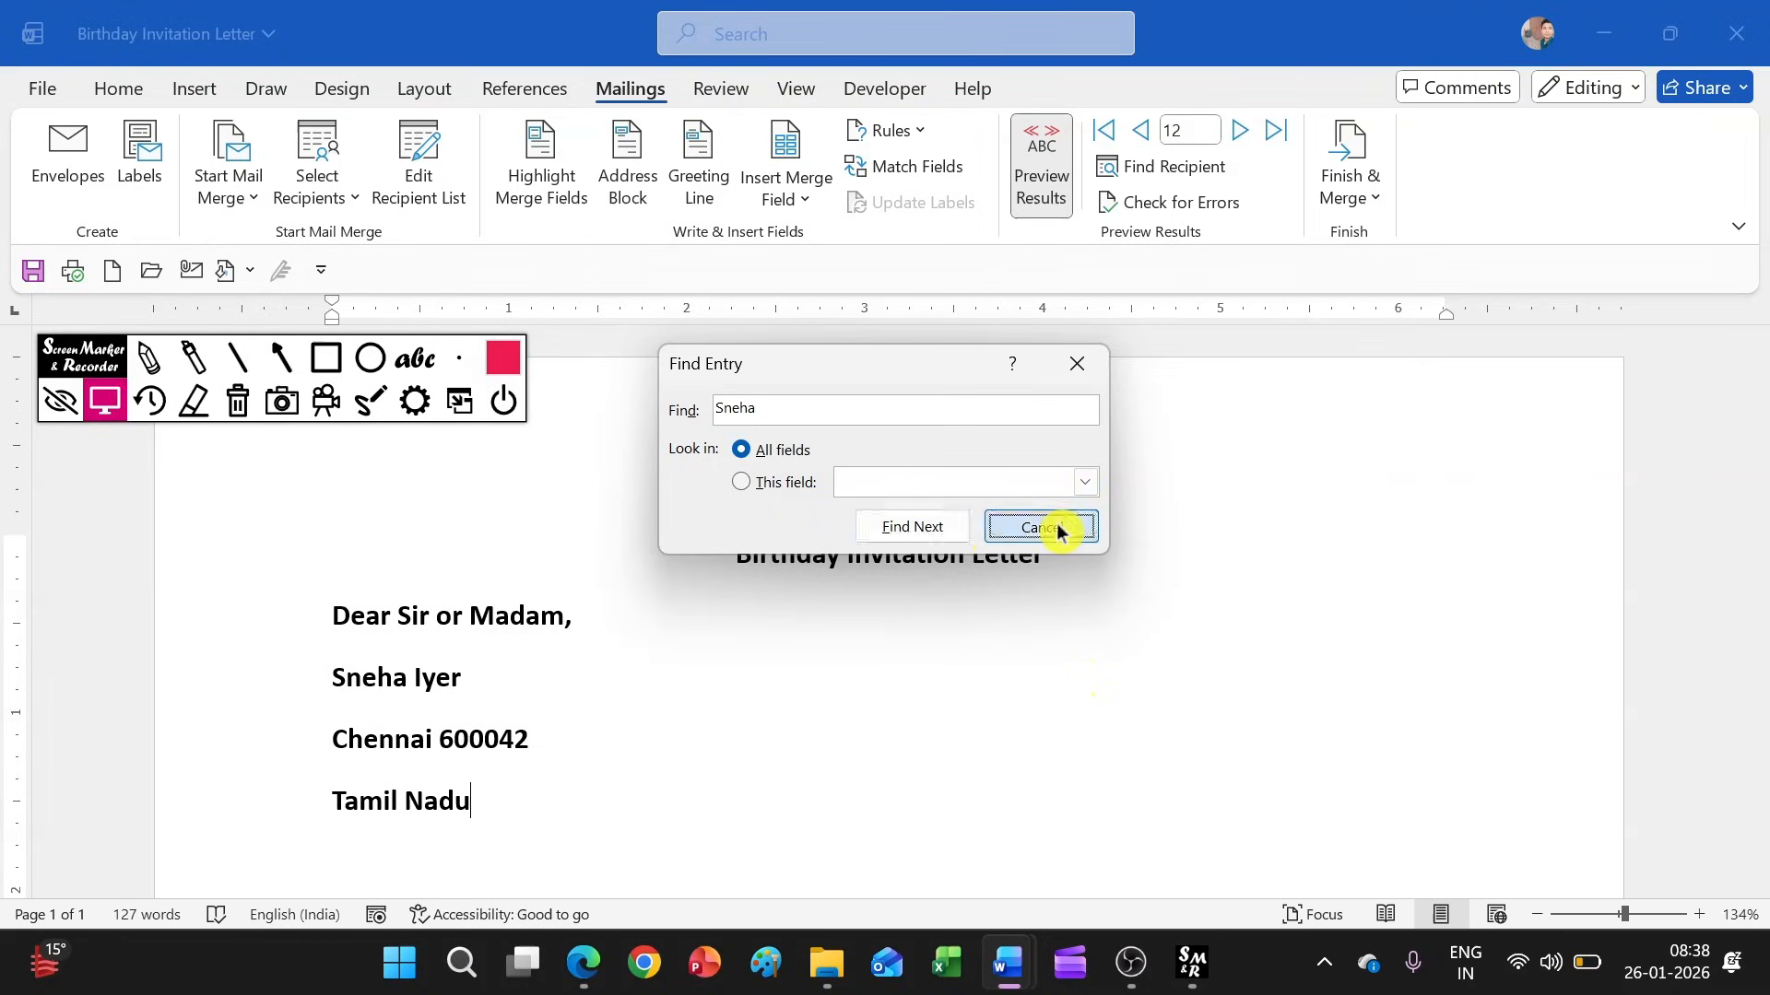
click(1175, 217)
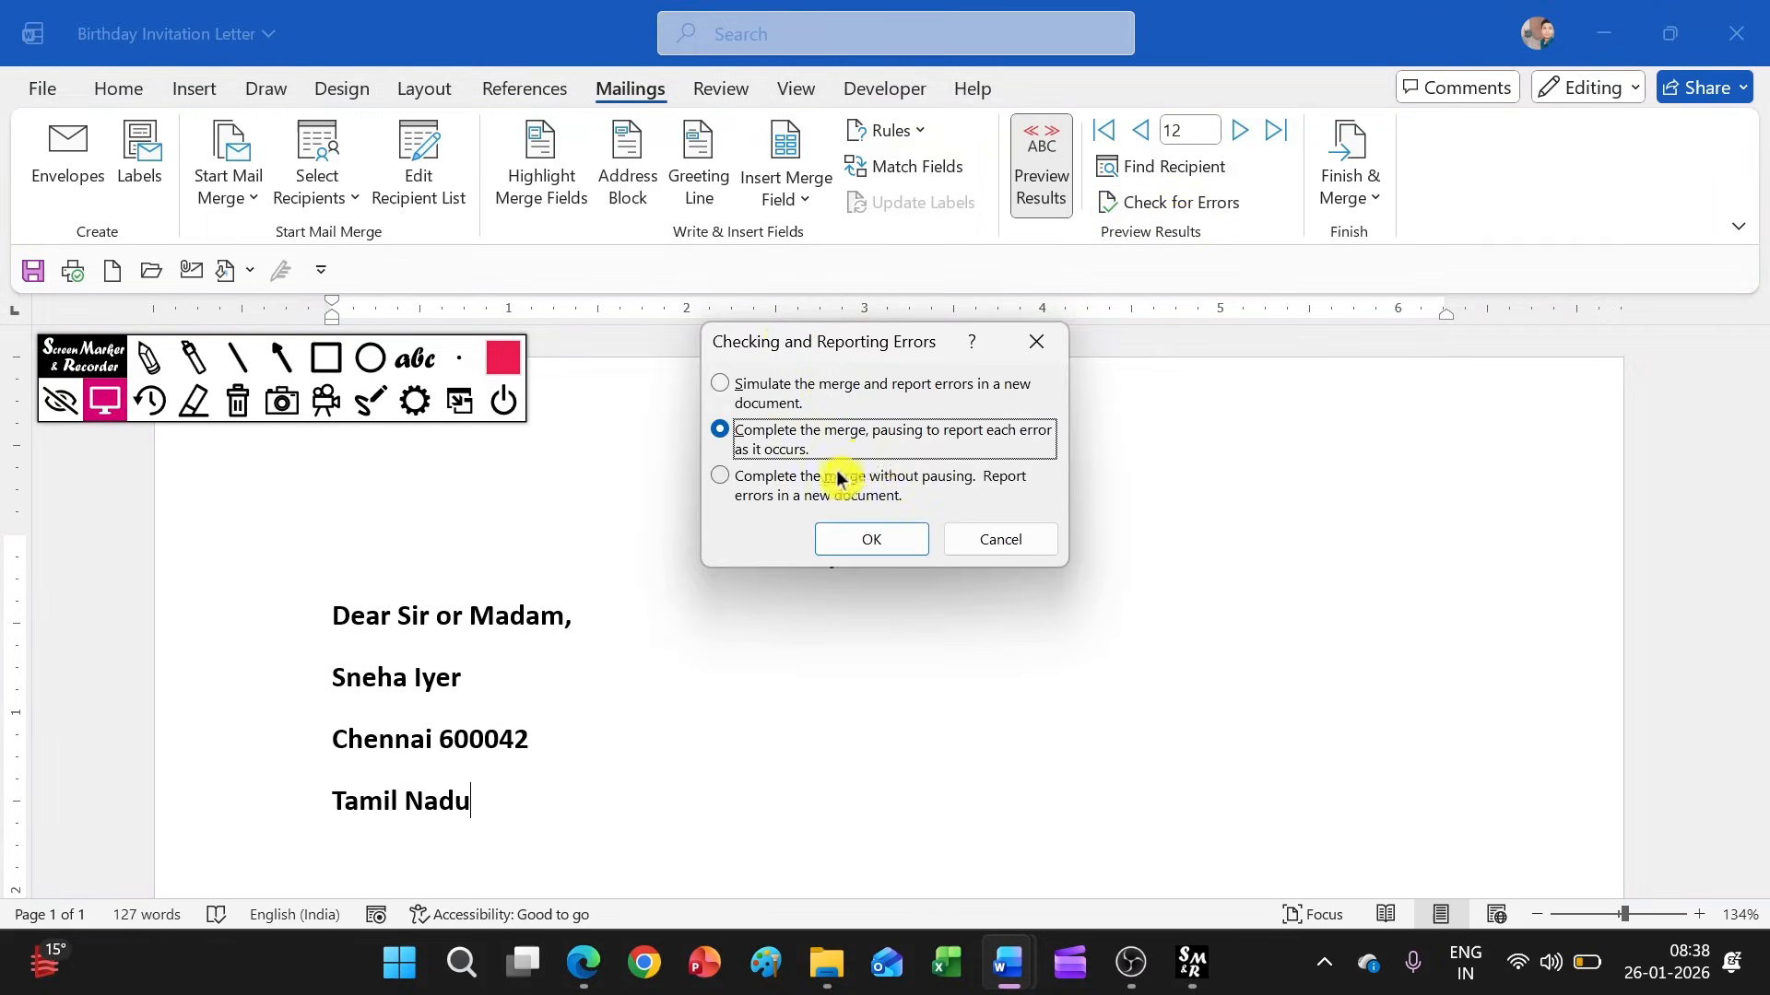
click(1037, 342)
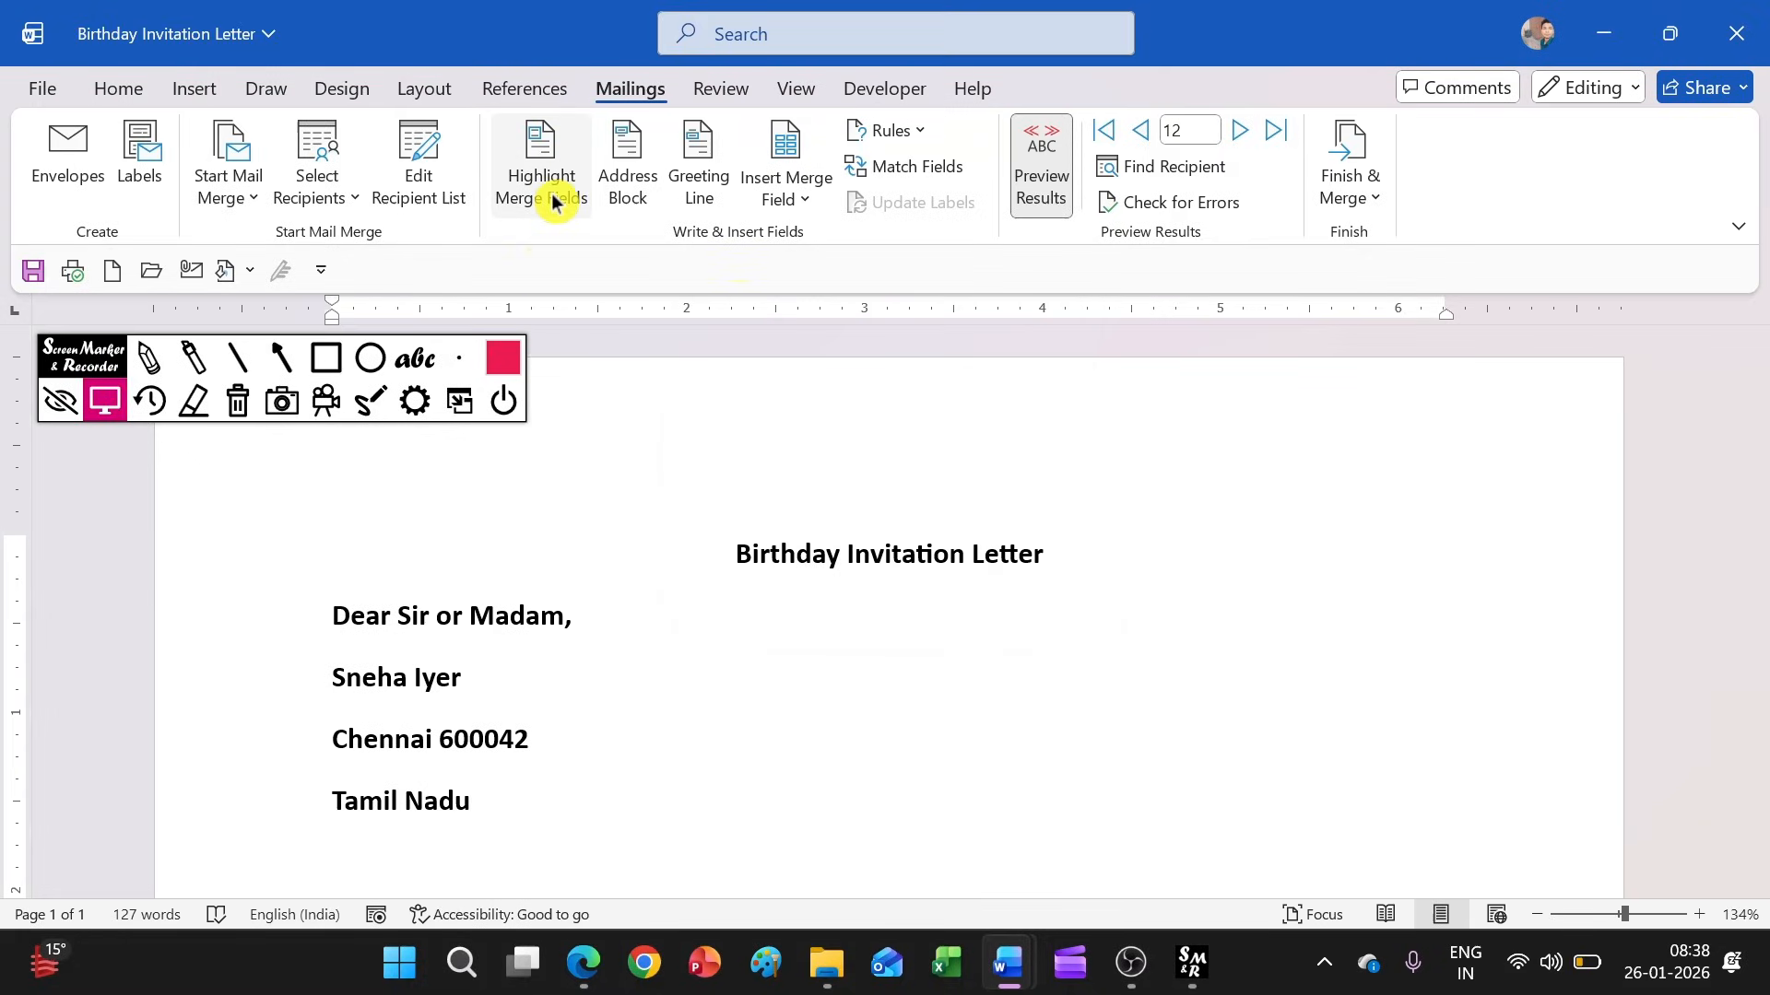
Switch merge field highlighting on and off again in the letter, and view the list of available merge rules
scroll(533, 693, down, 1)
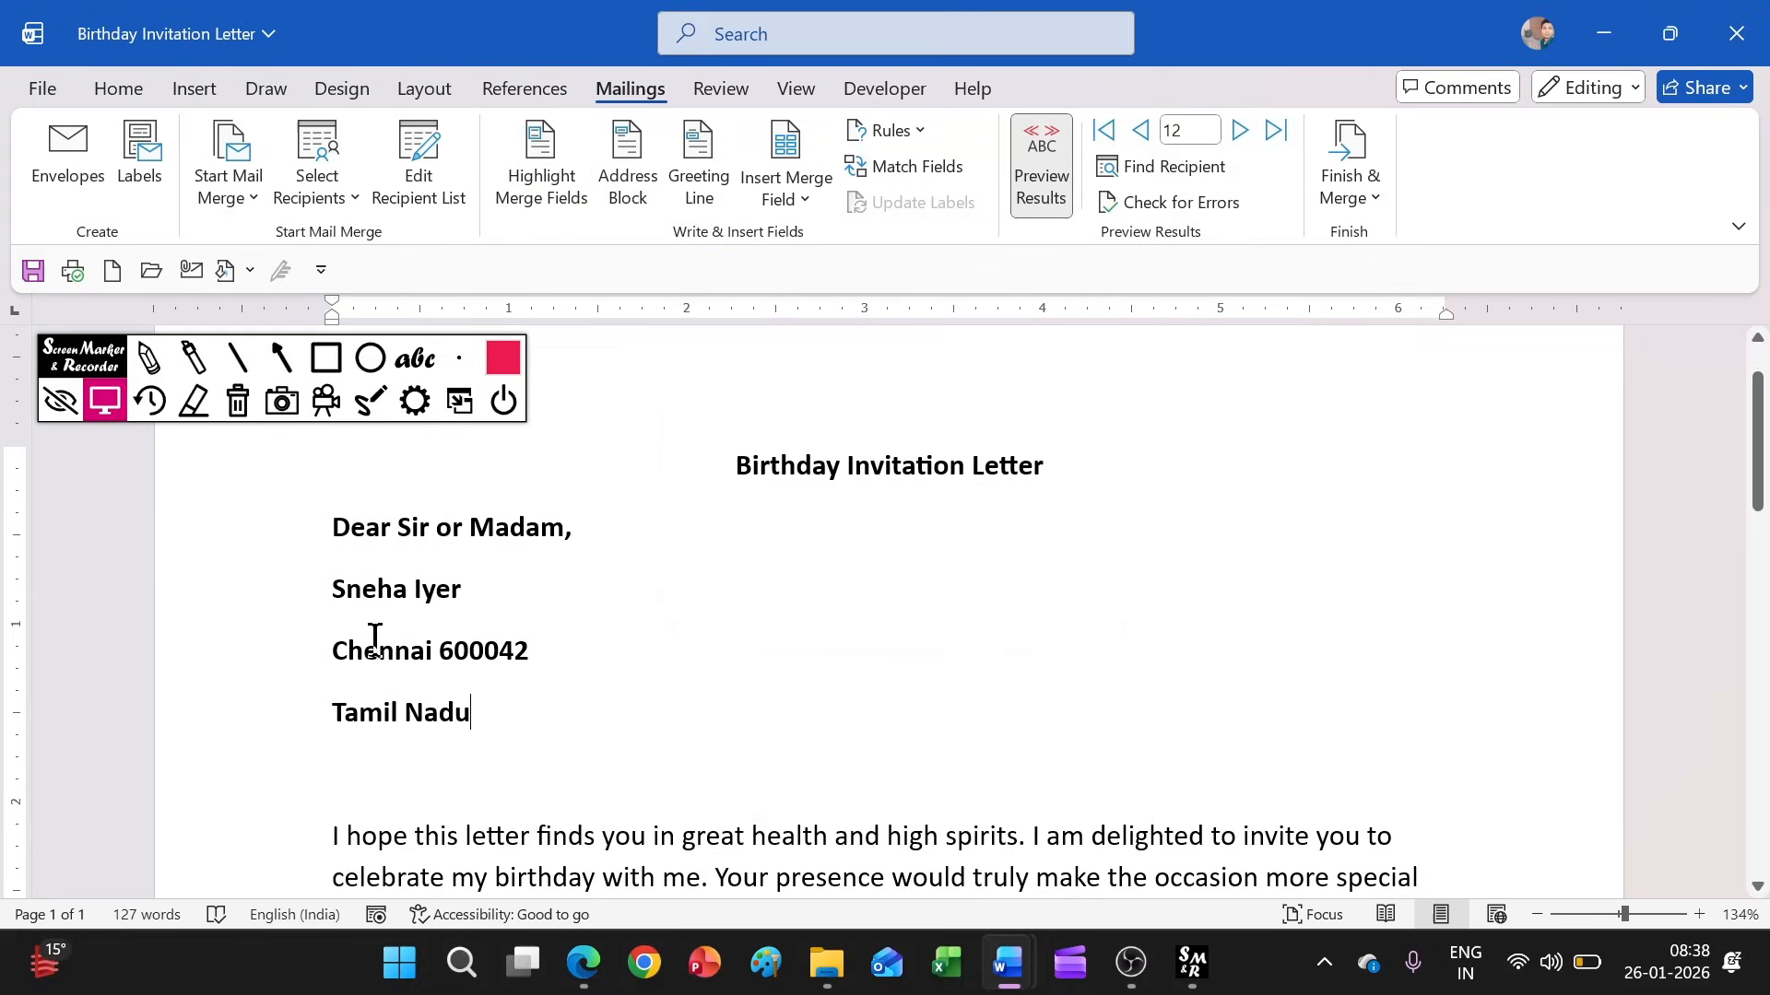
click(569, 192)
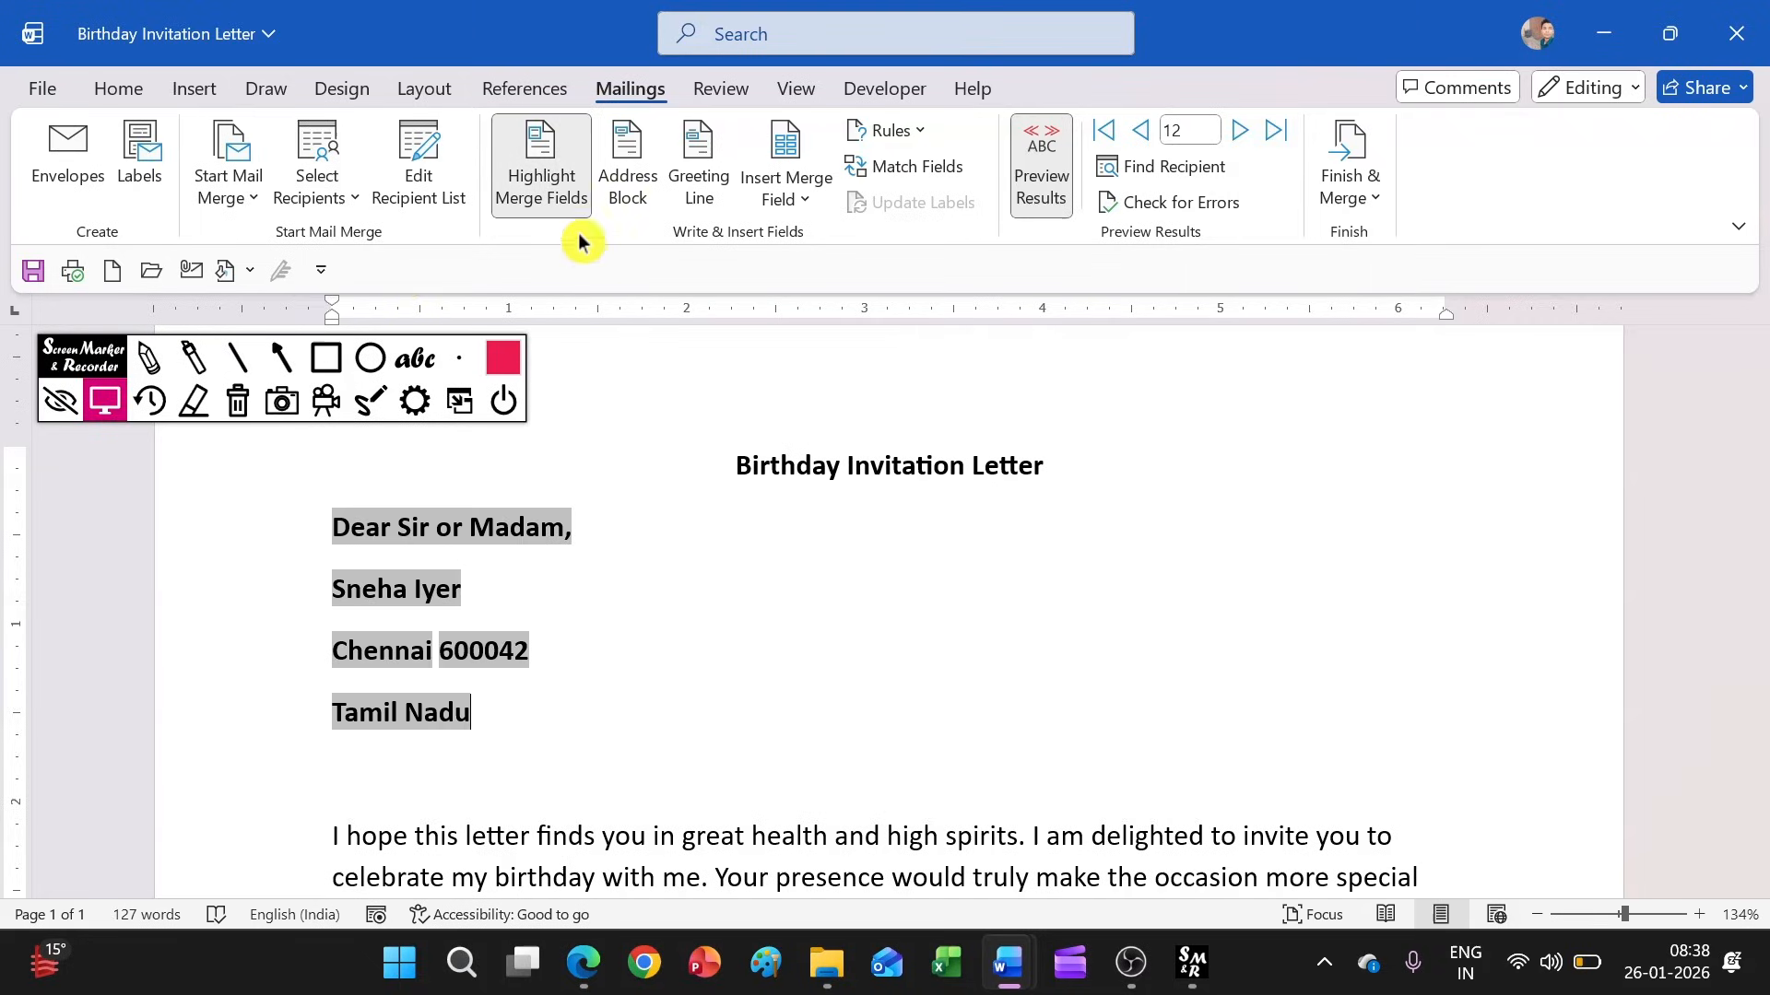
click(580, 201)
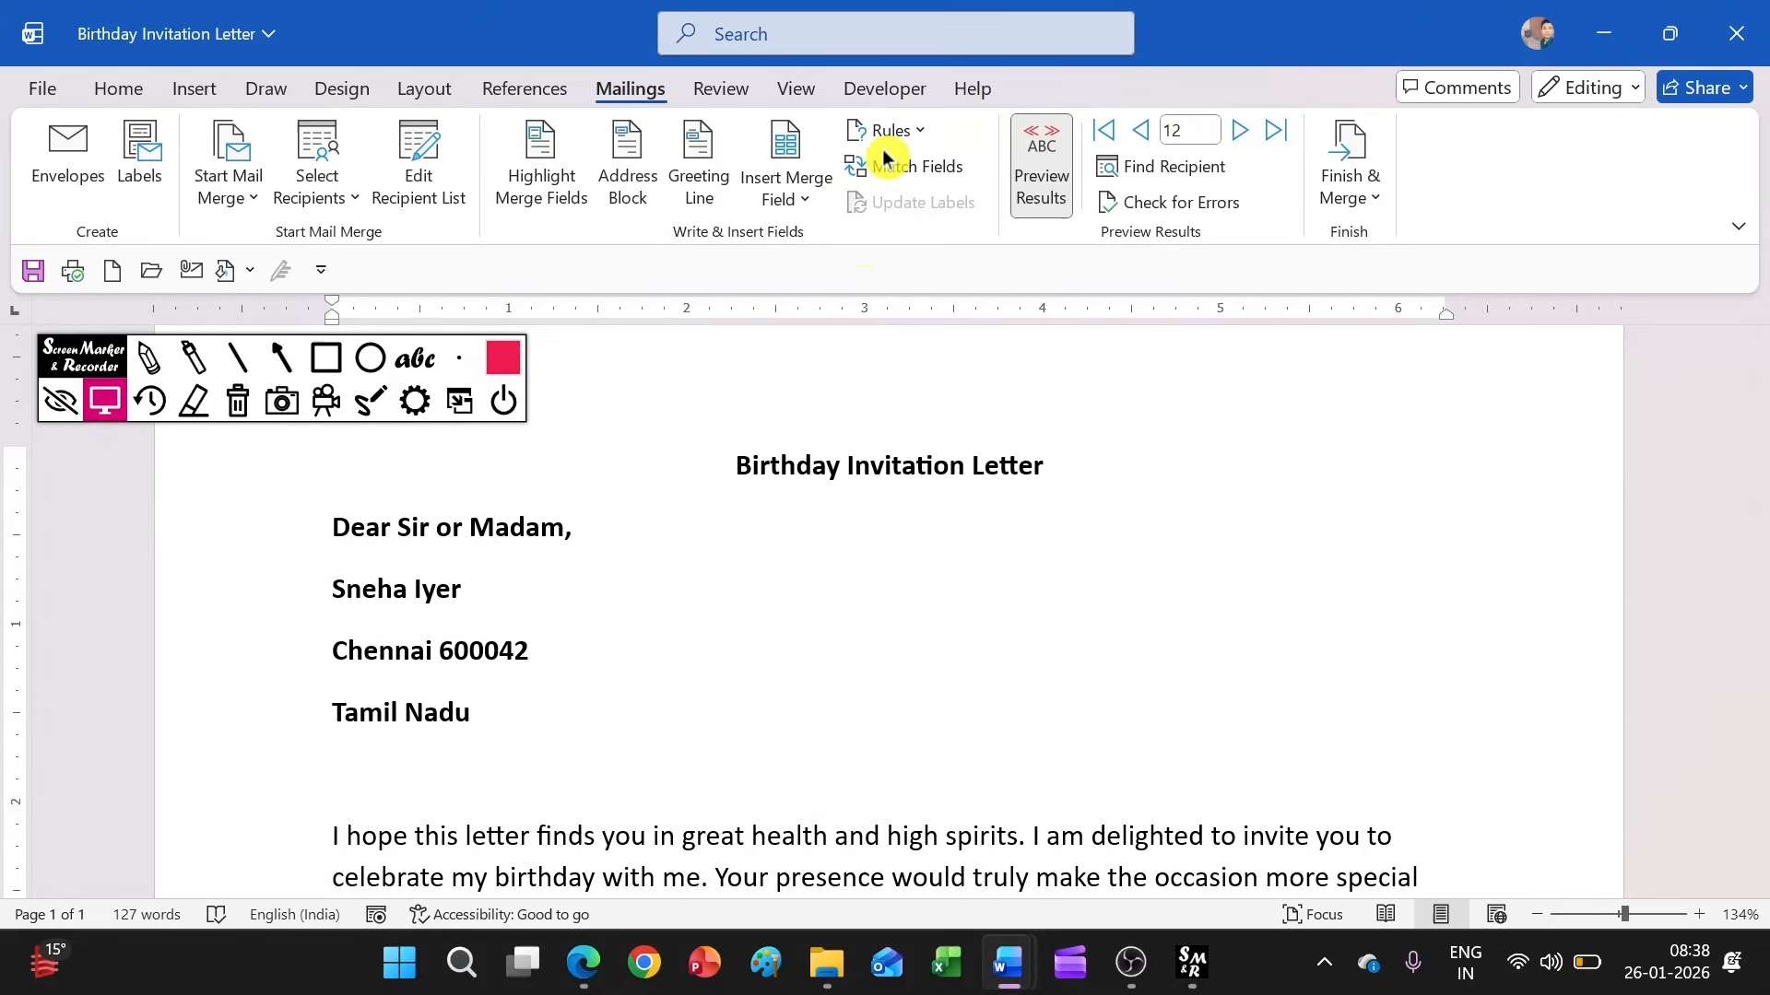
click(913, 141)
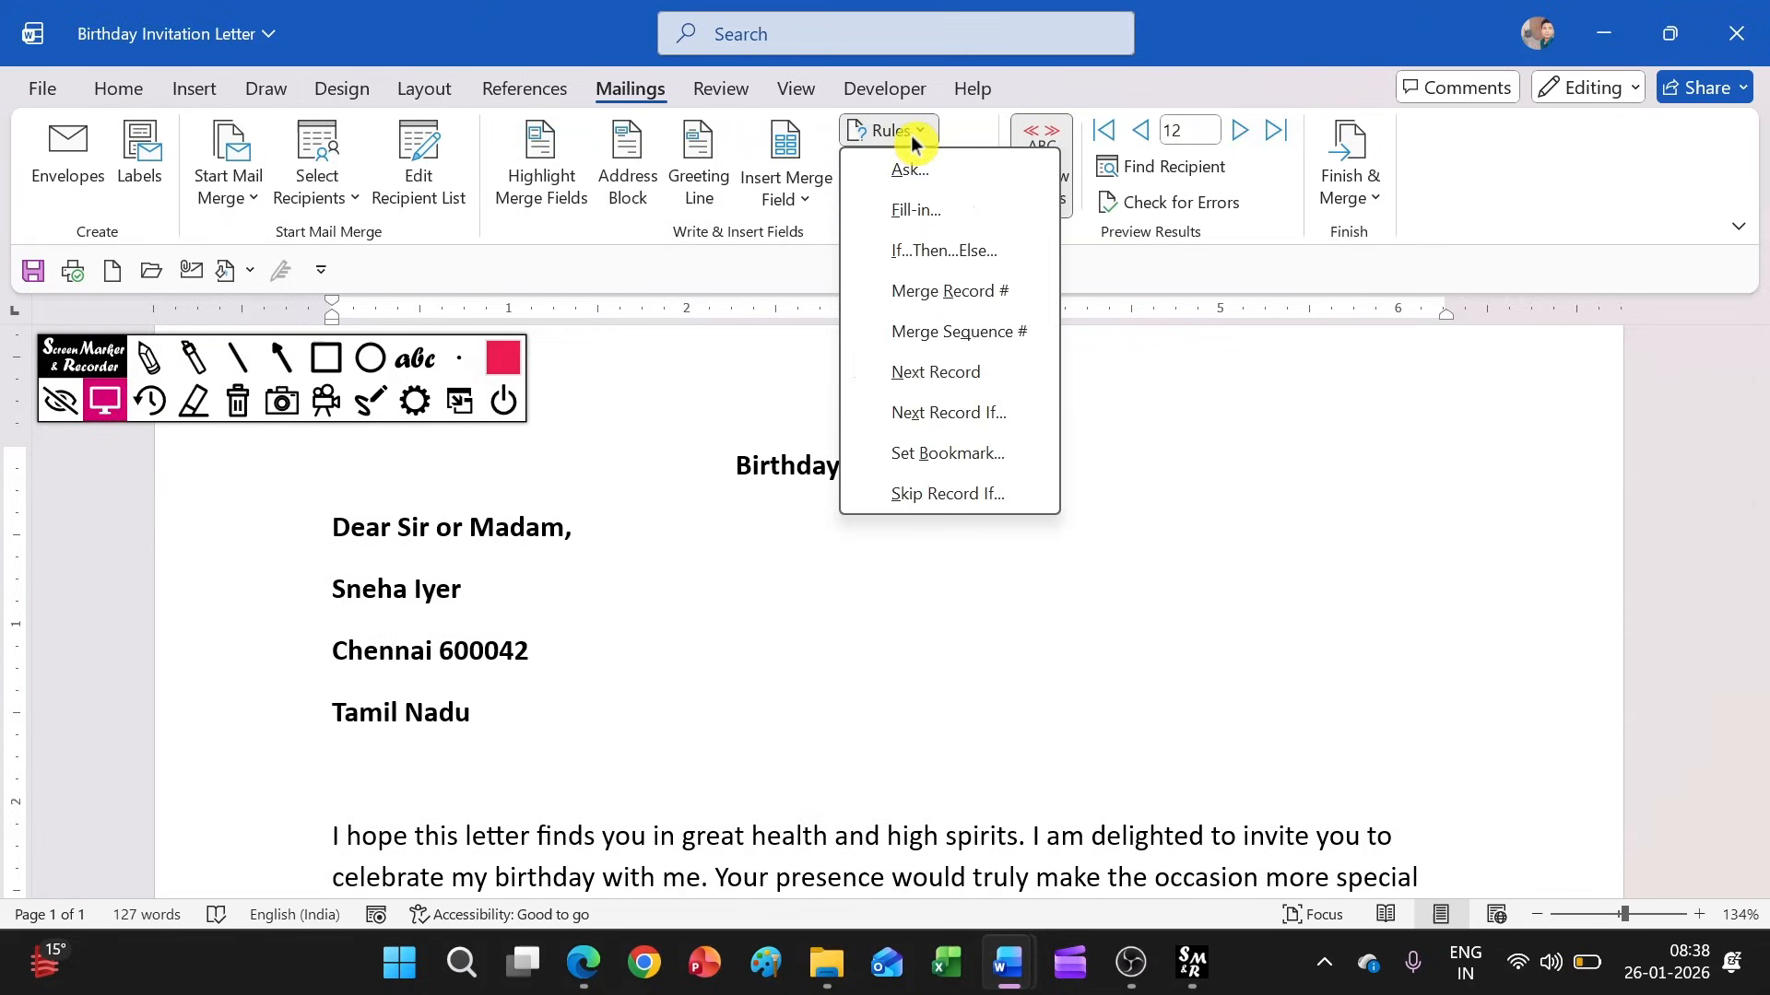
click(911, 135)
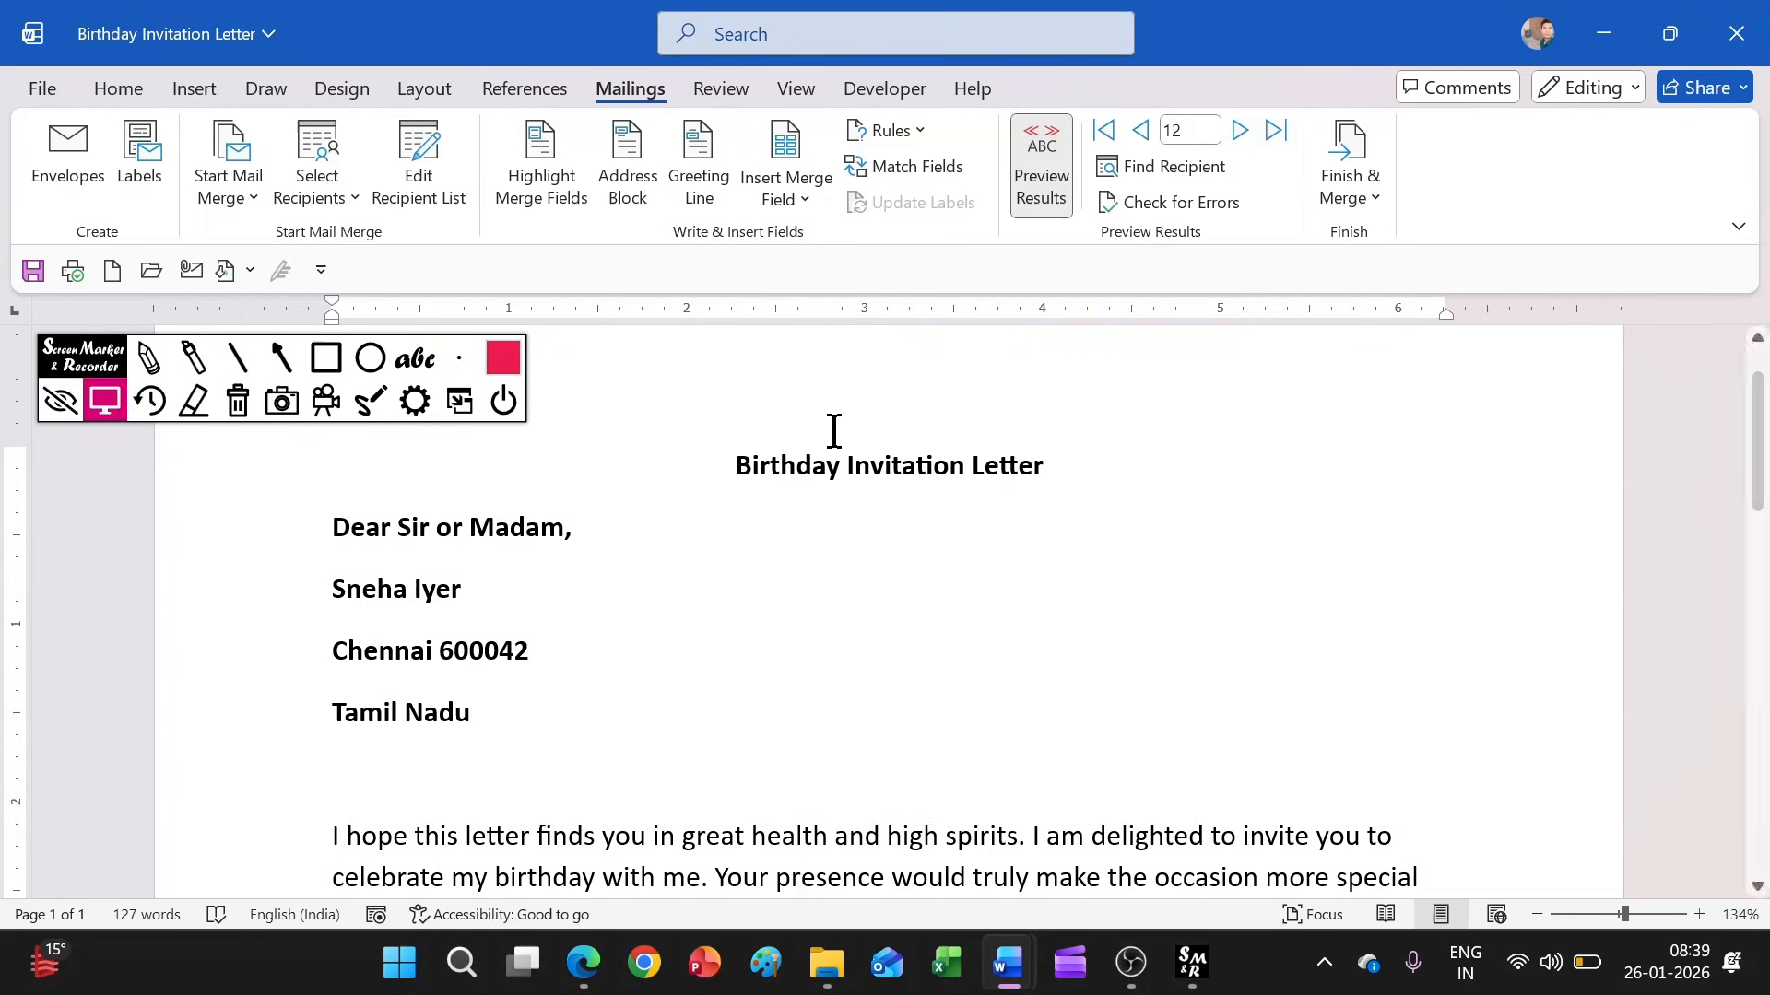
Merge all records to Microsoft Print to PDF and save the output as List For
click(1351, 177)
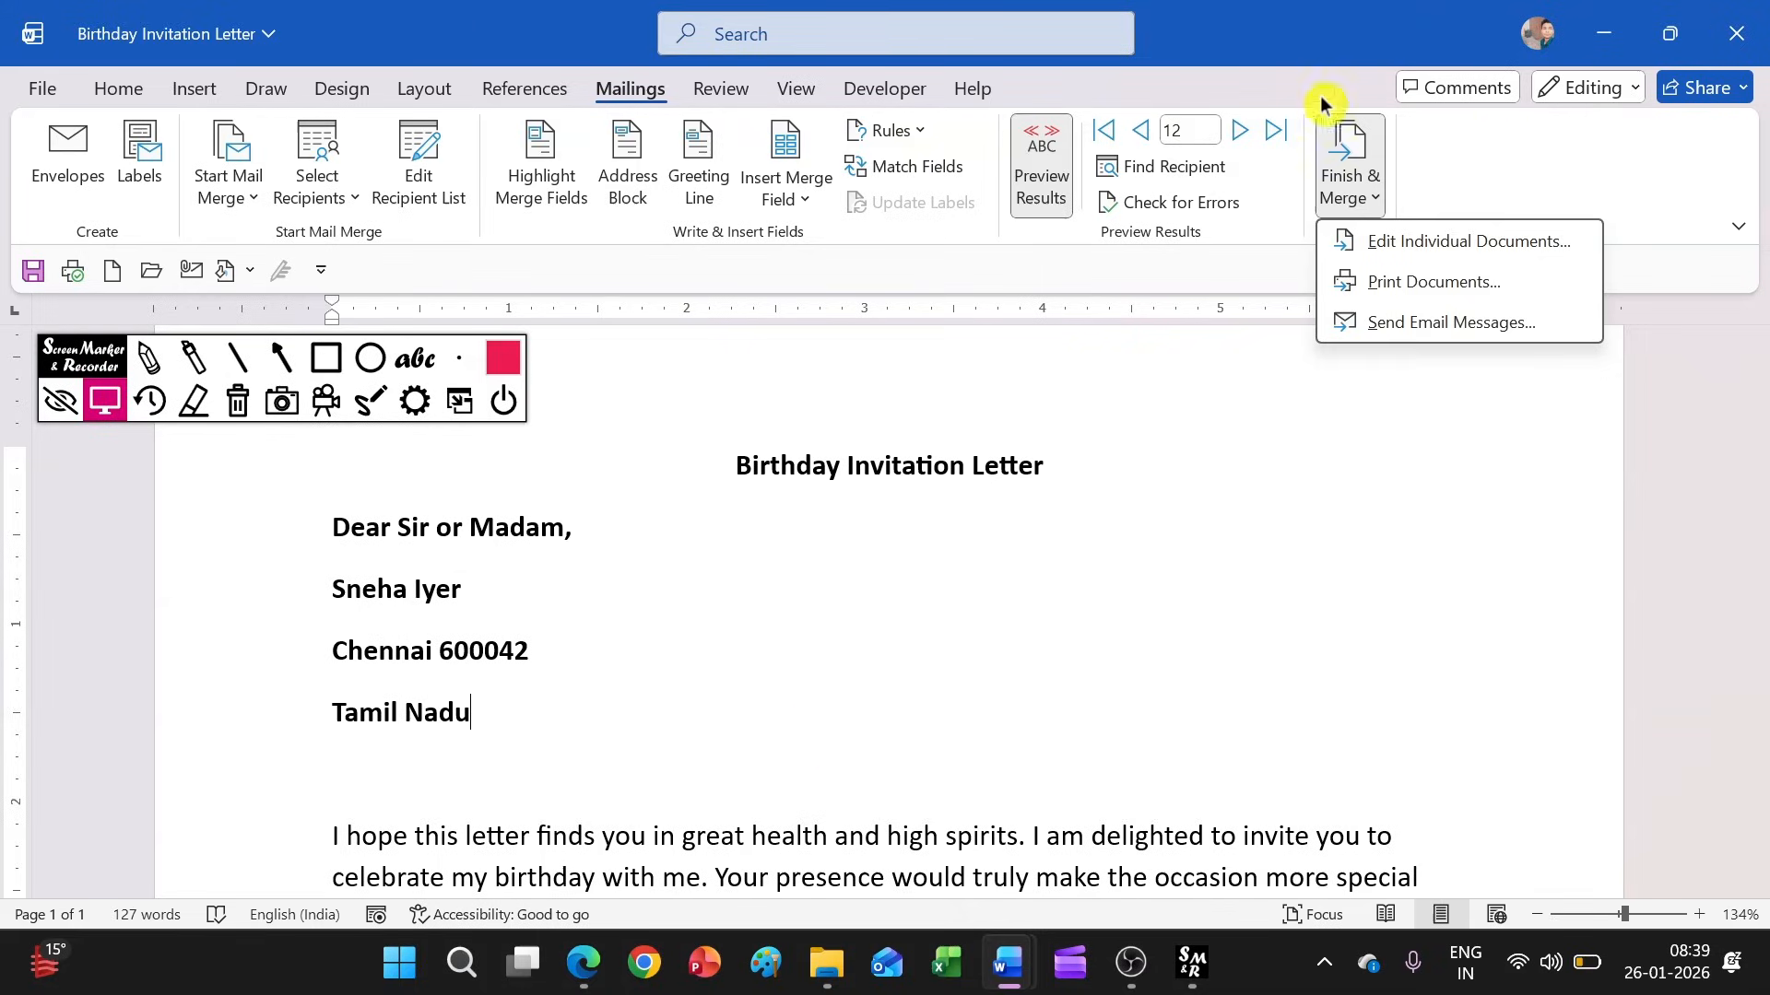
click(1410, 291)
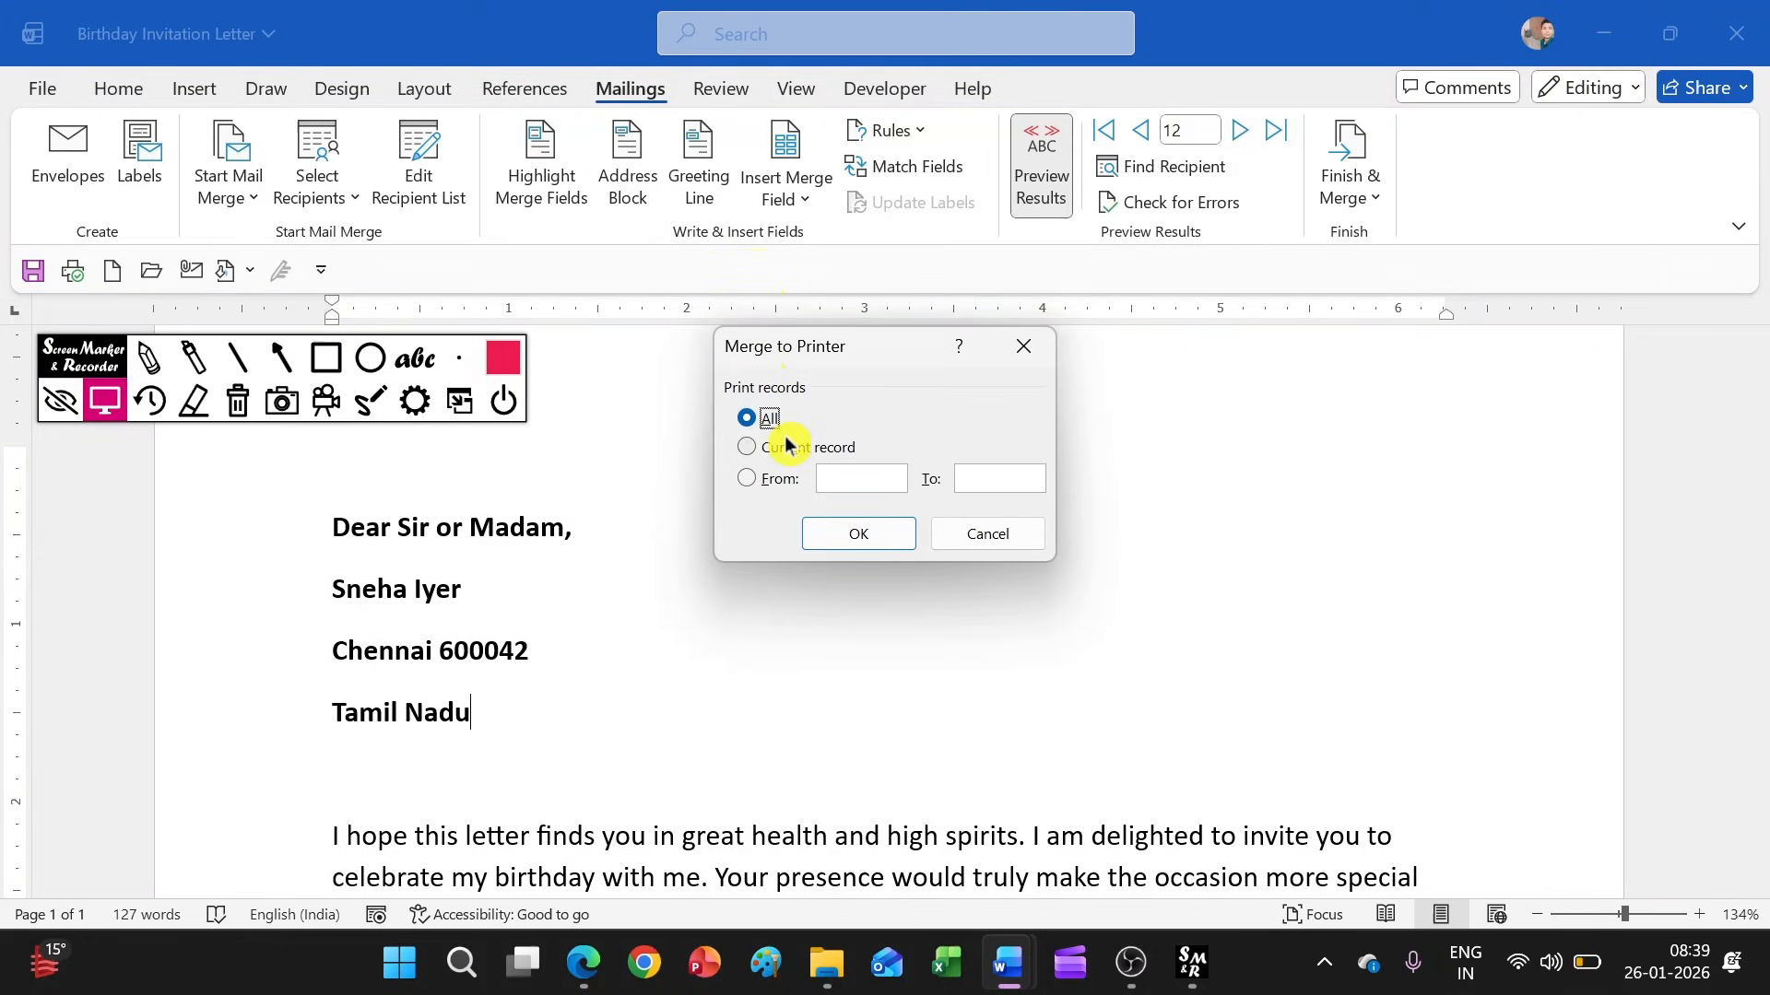
click(837, 539)
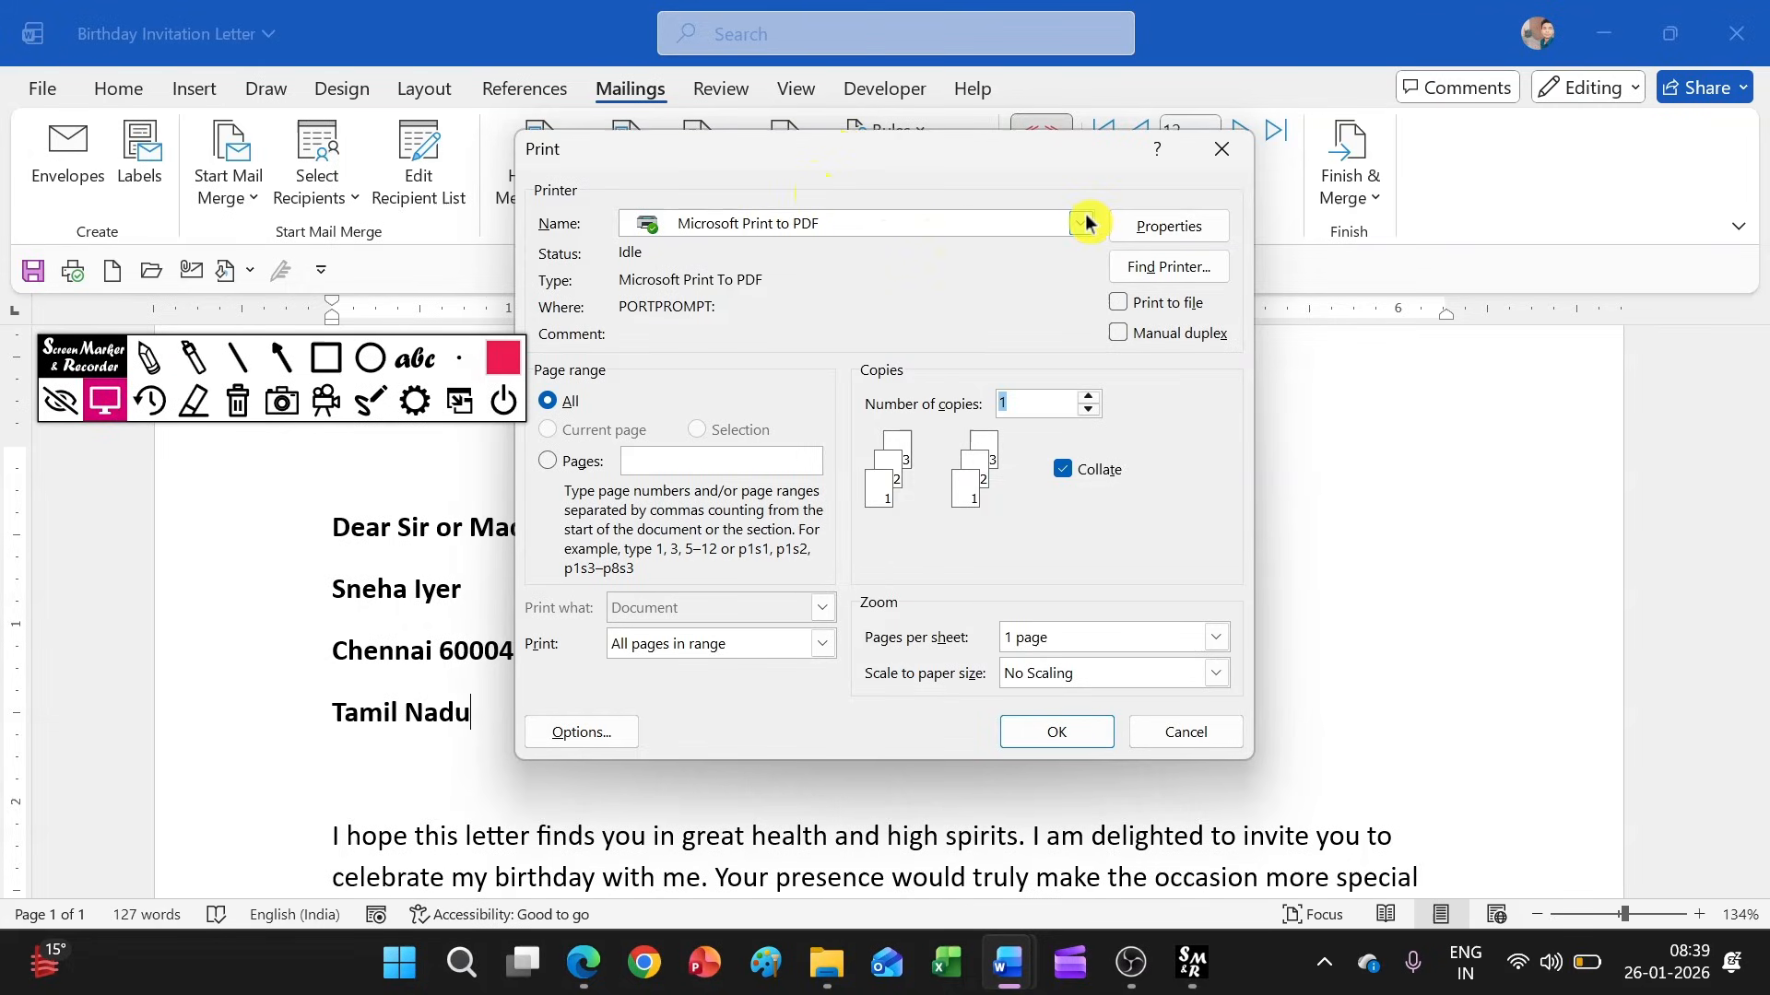
click(1049, 730)
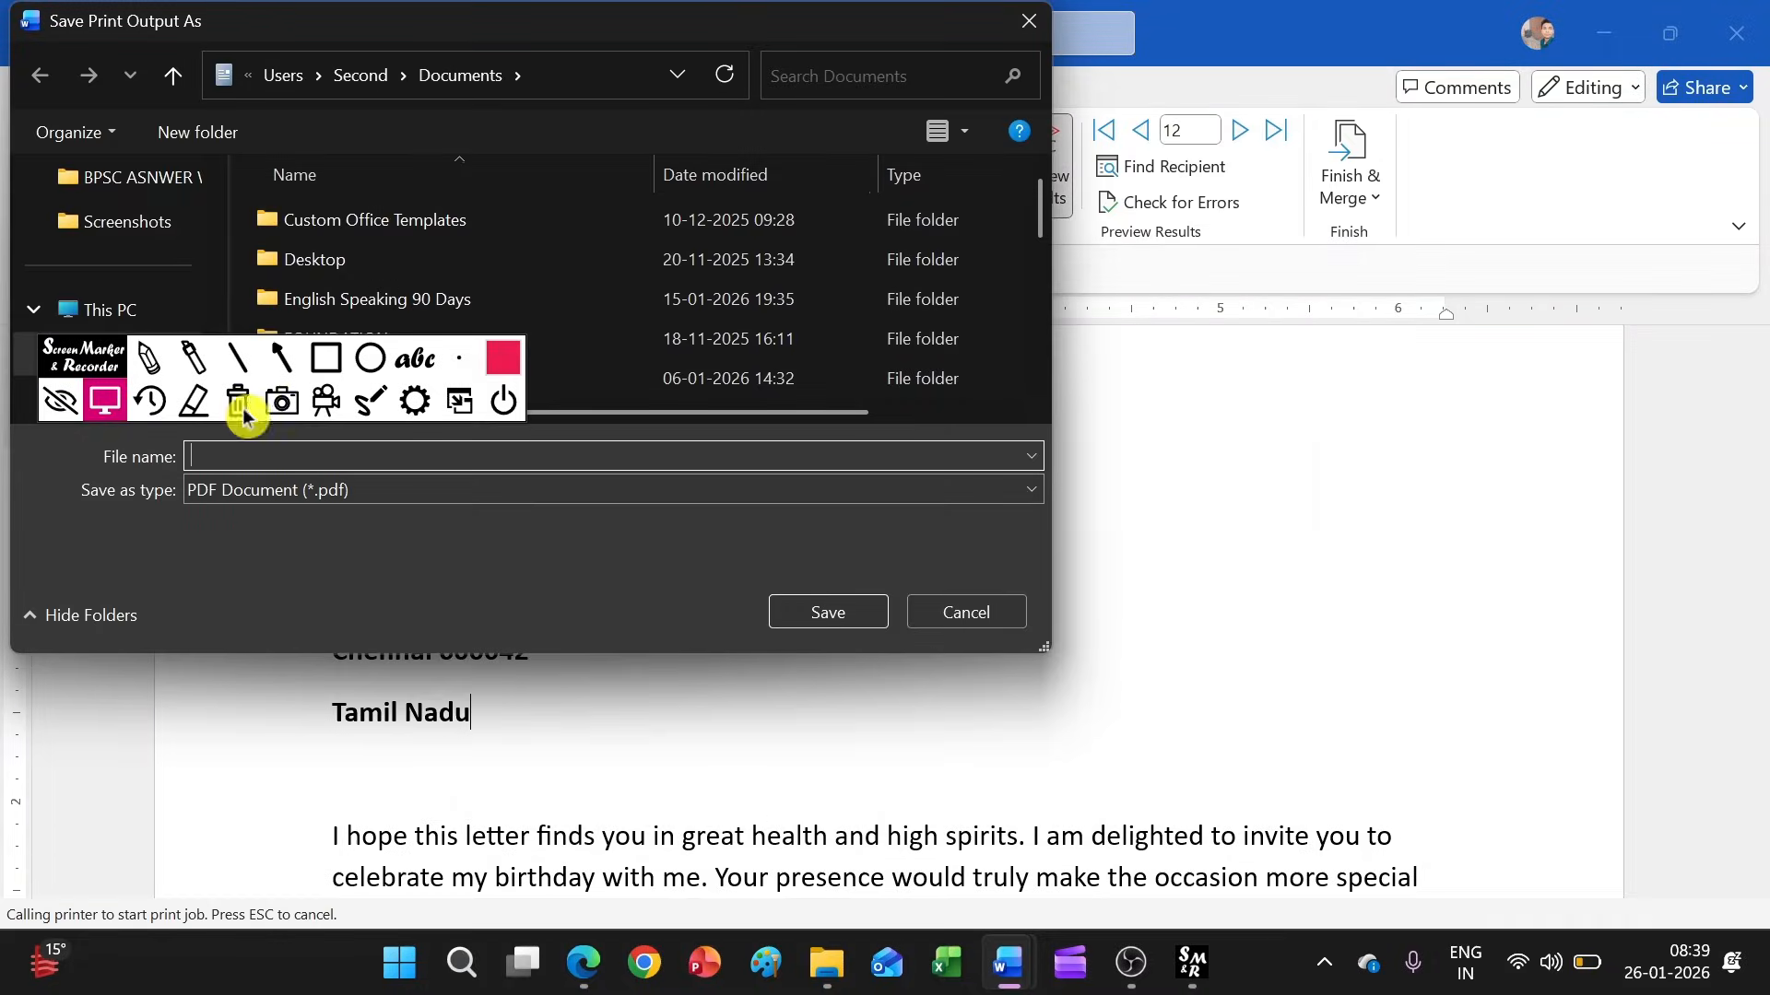
scroll(184, 249, up, 1)
click(147, 229)
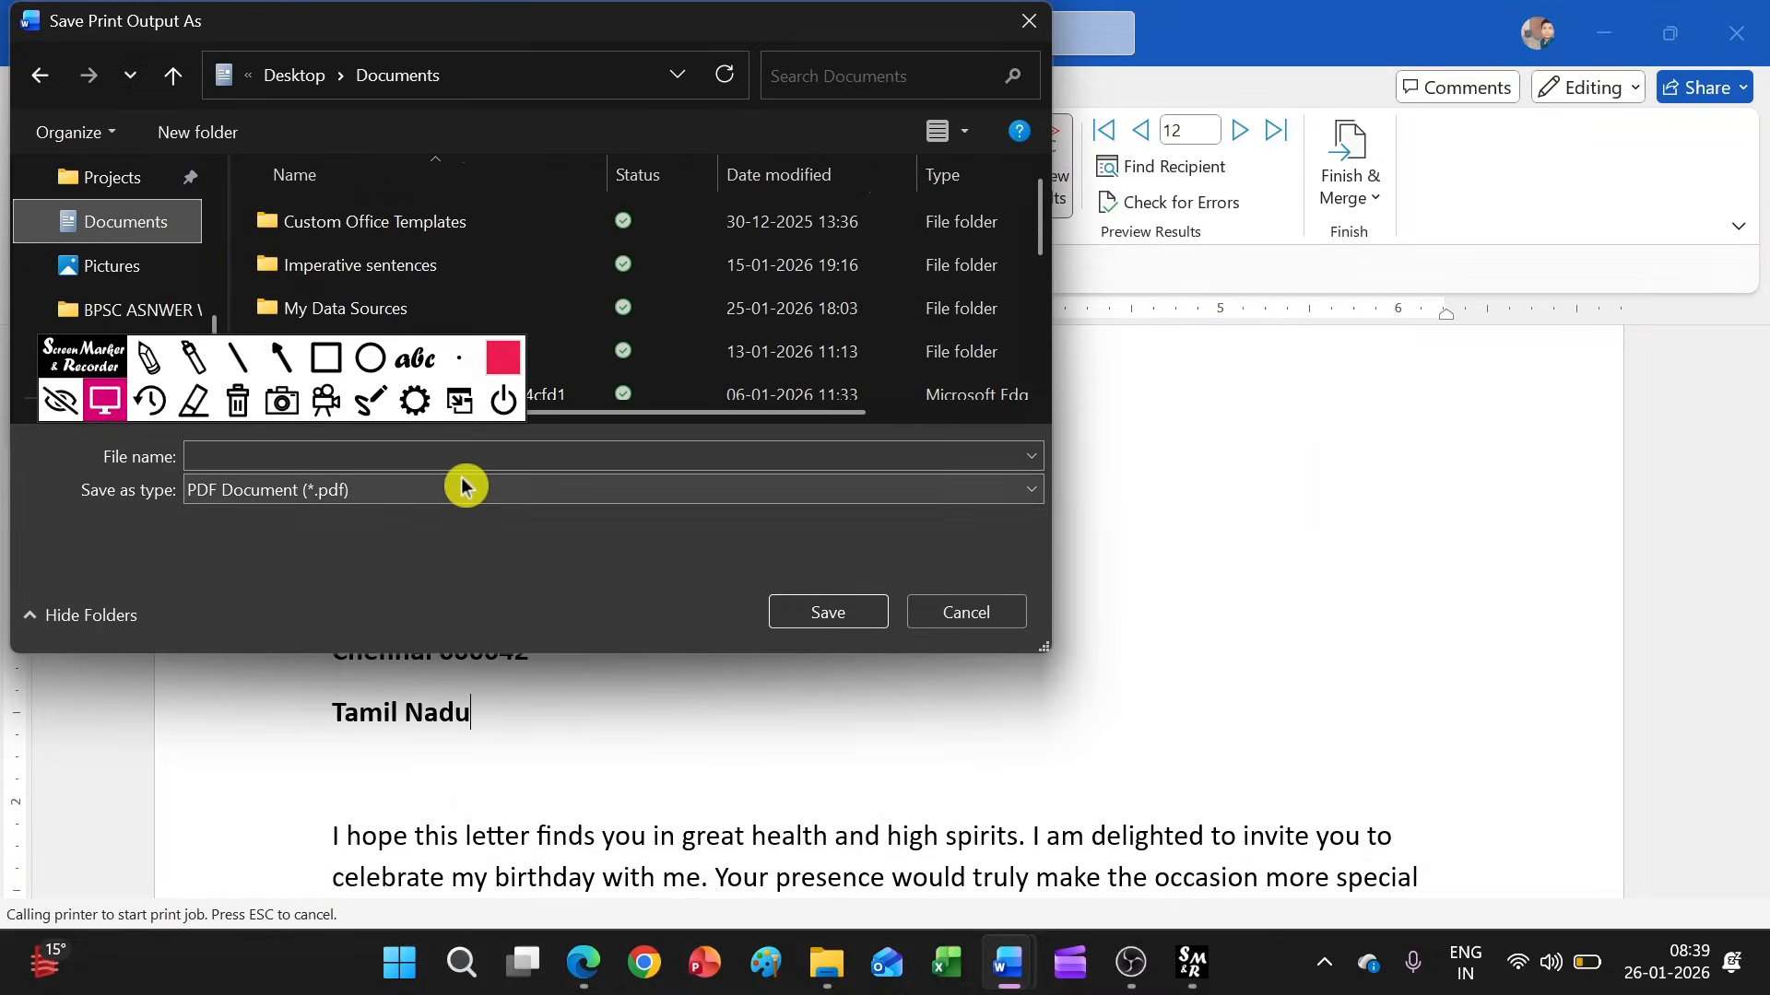
click(324, 457)
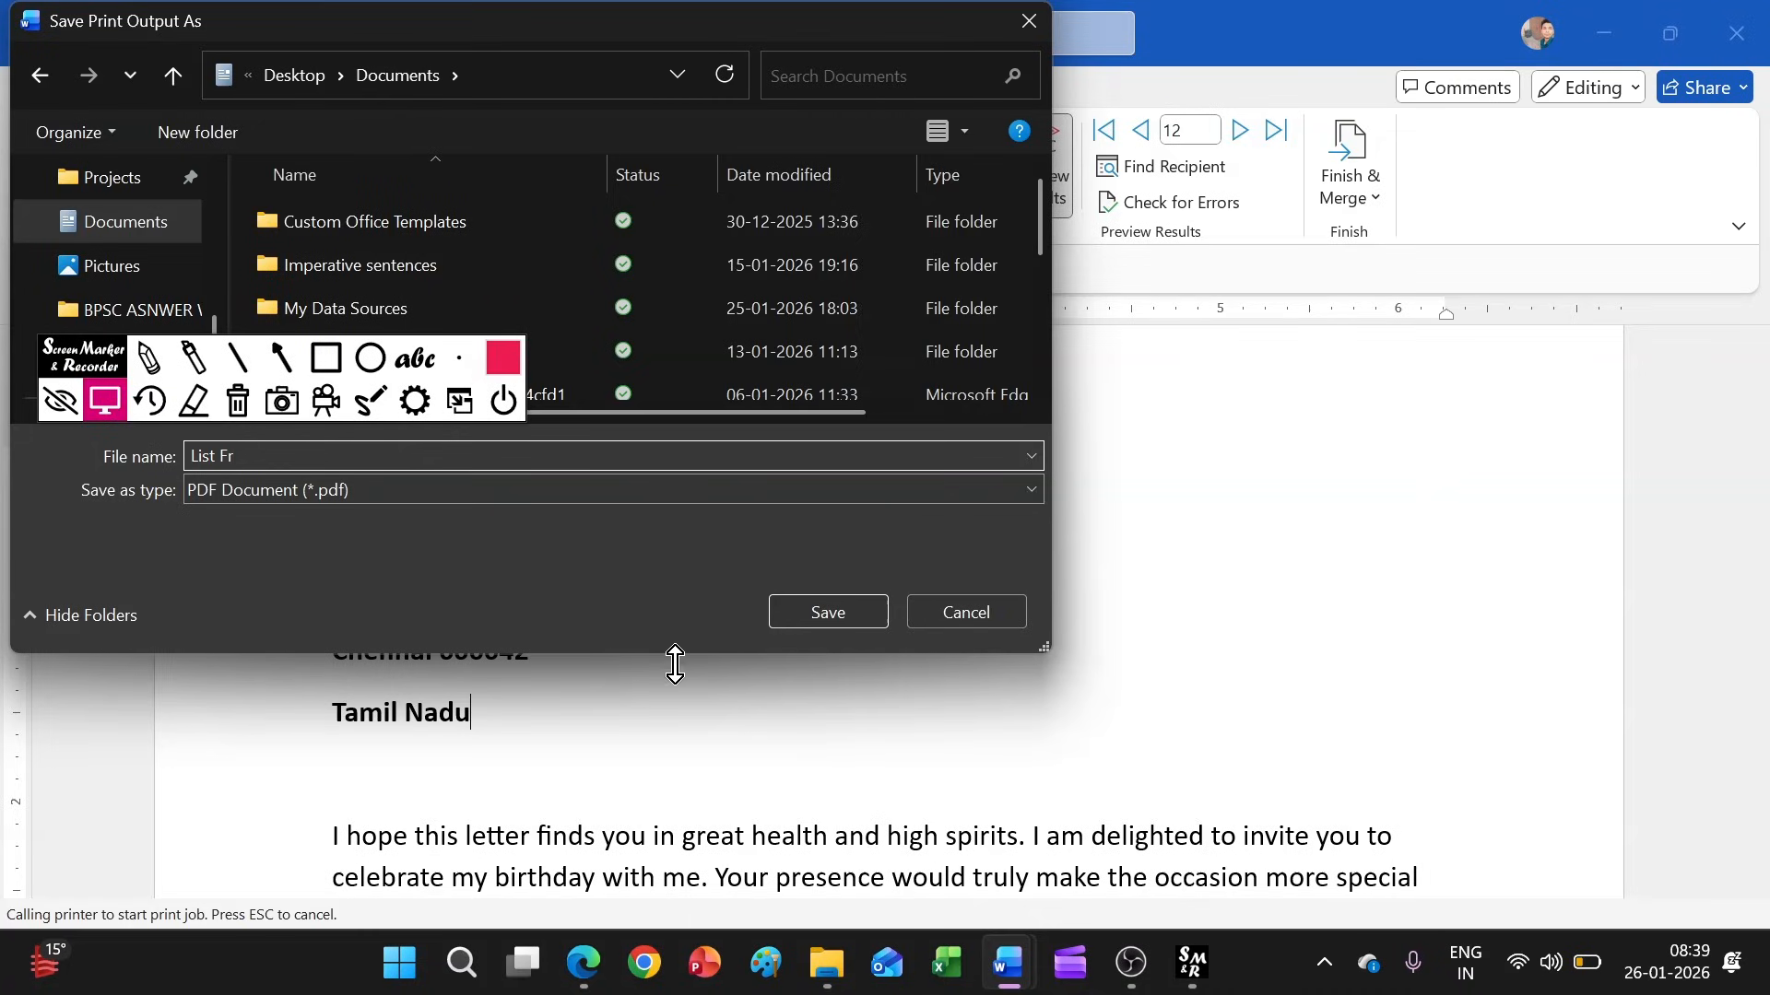
click(864, 613)
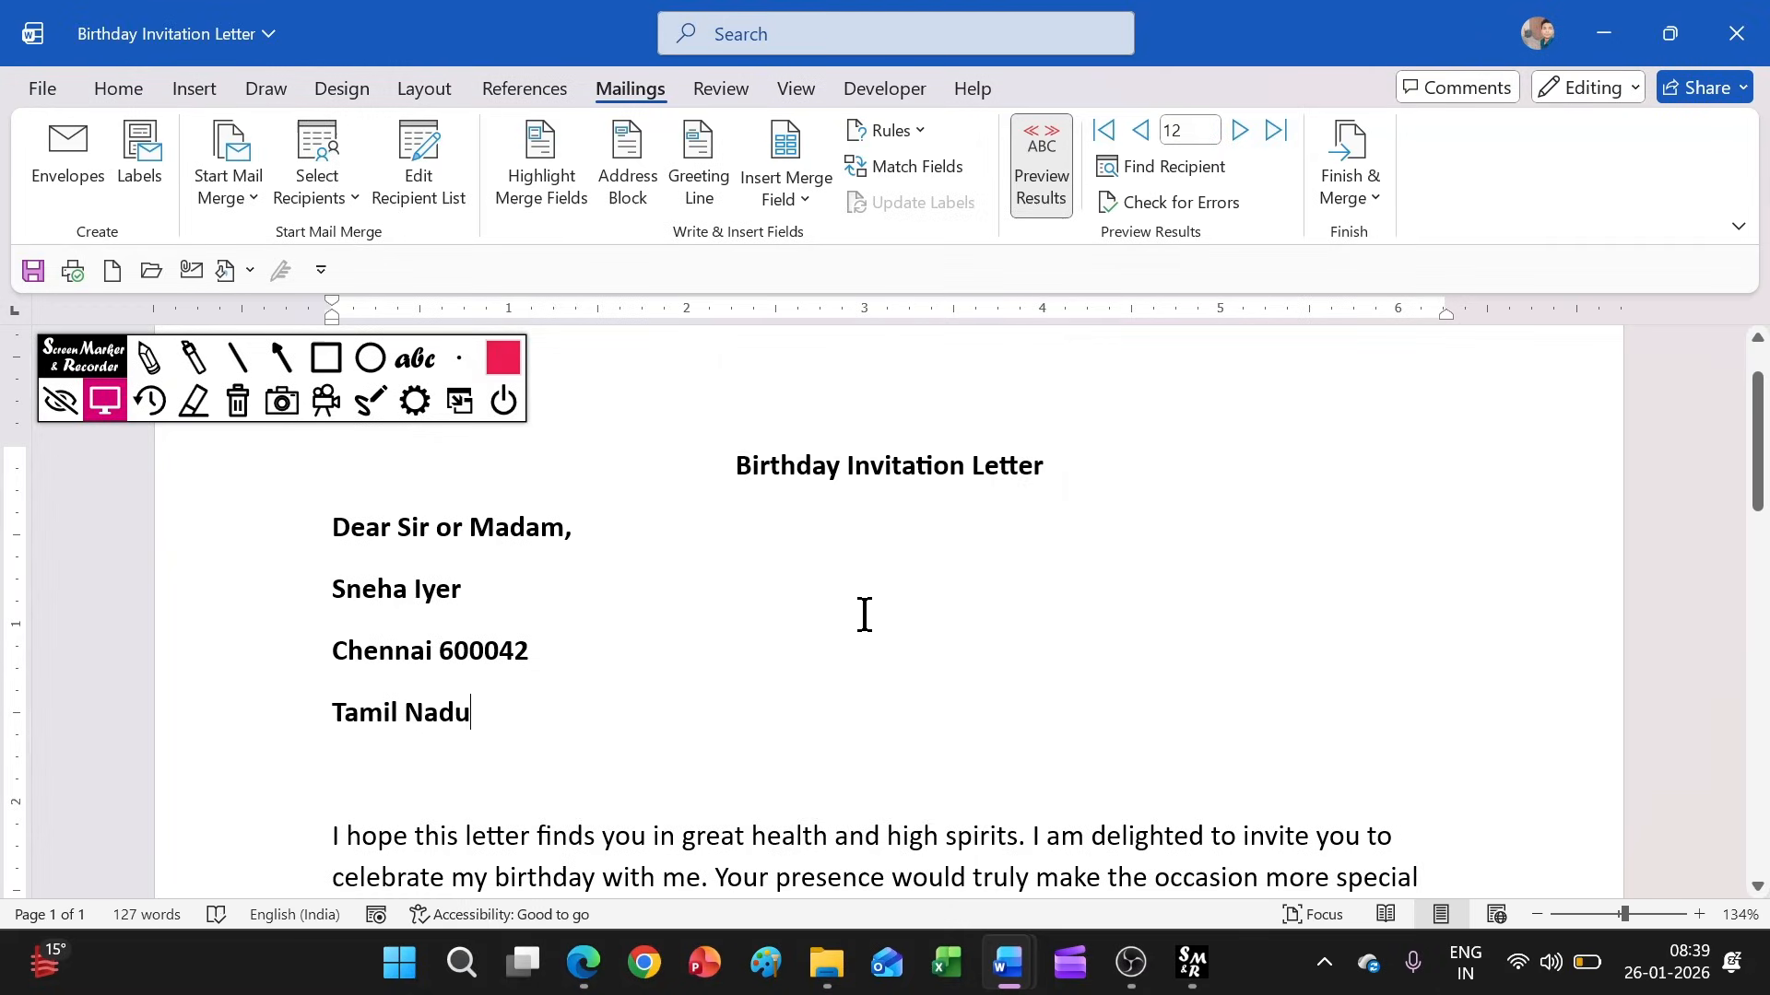
Switch to File Explorer and open the List For PDF from the Desktop folder
click(845, 981)
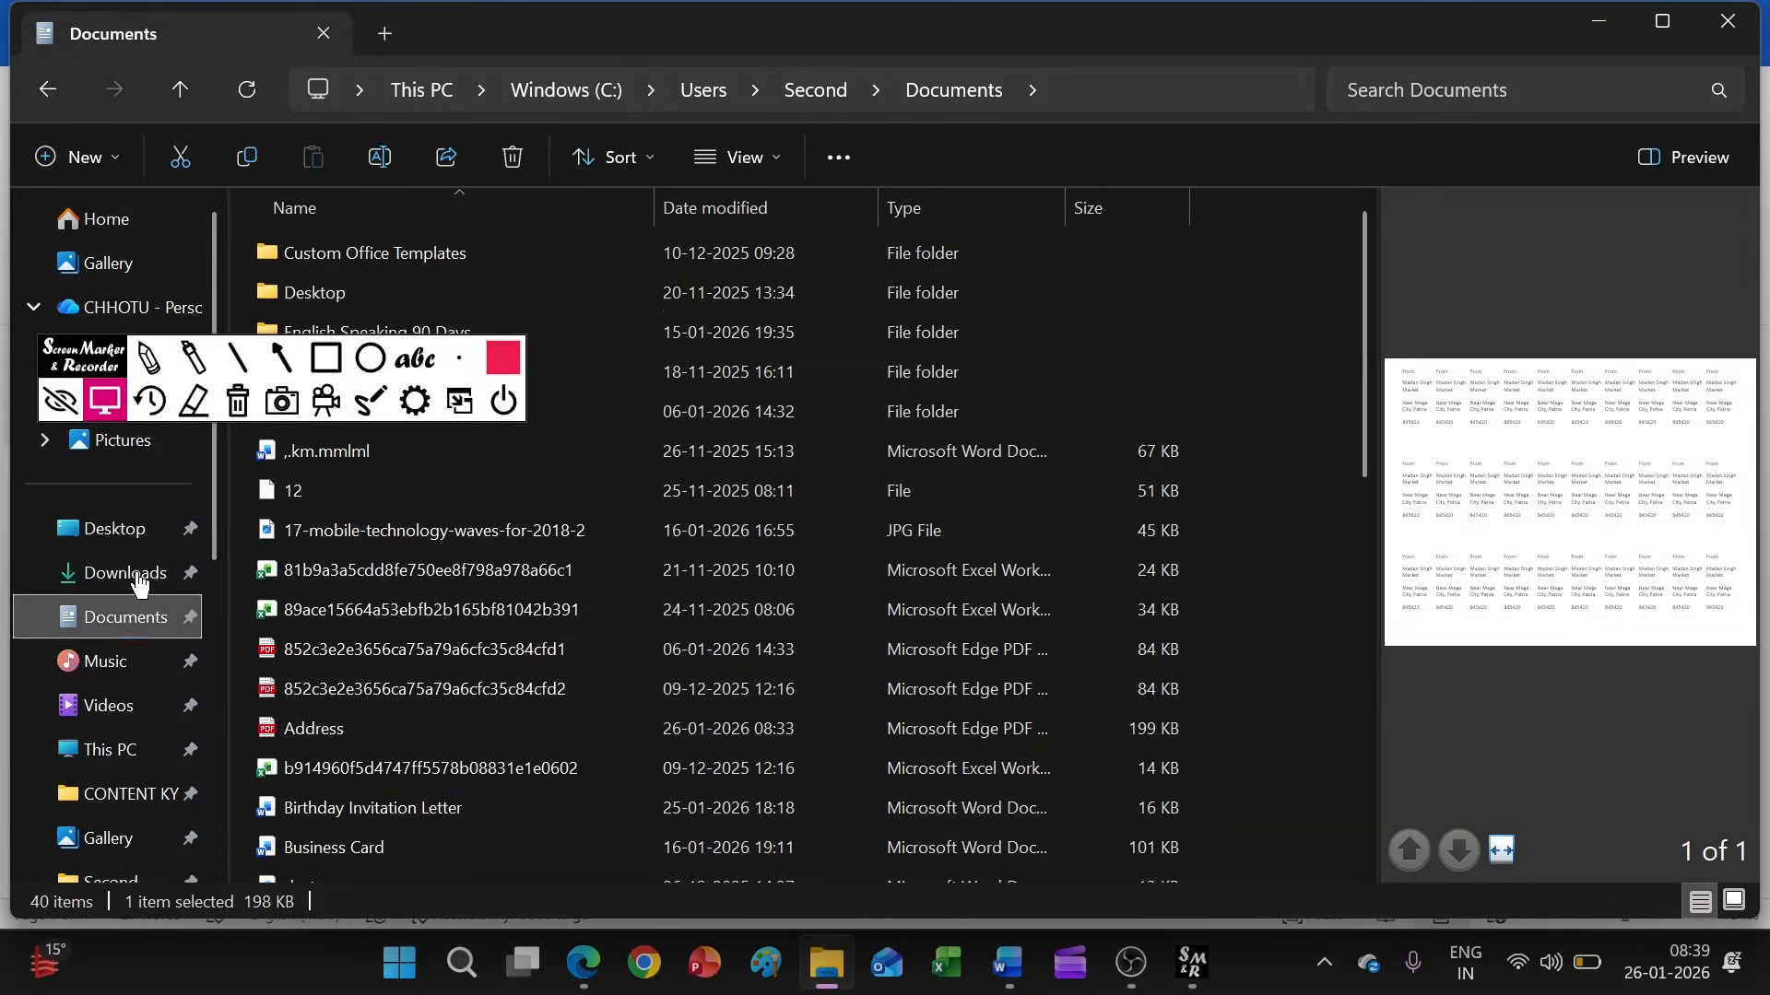
click(129, 580)
click(118, 530)
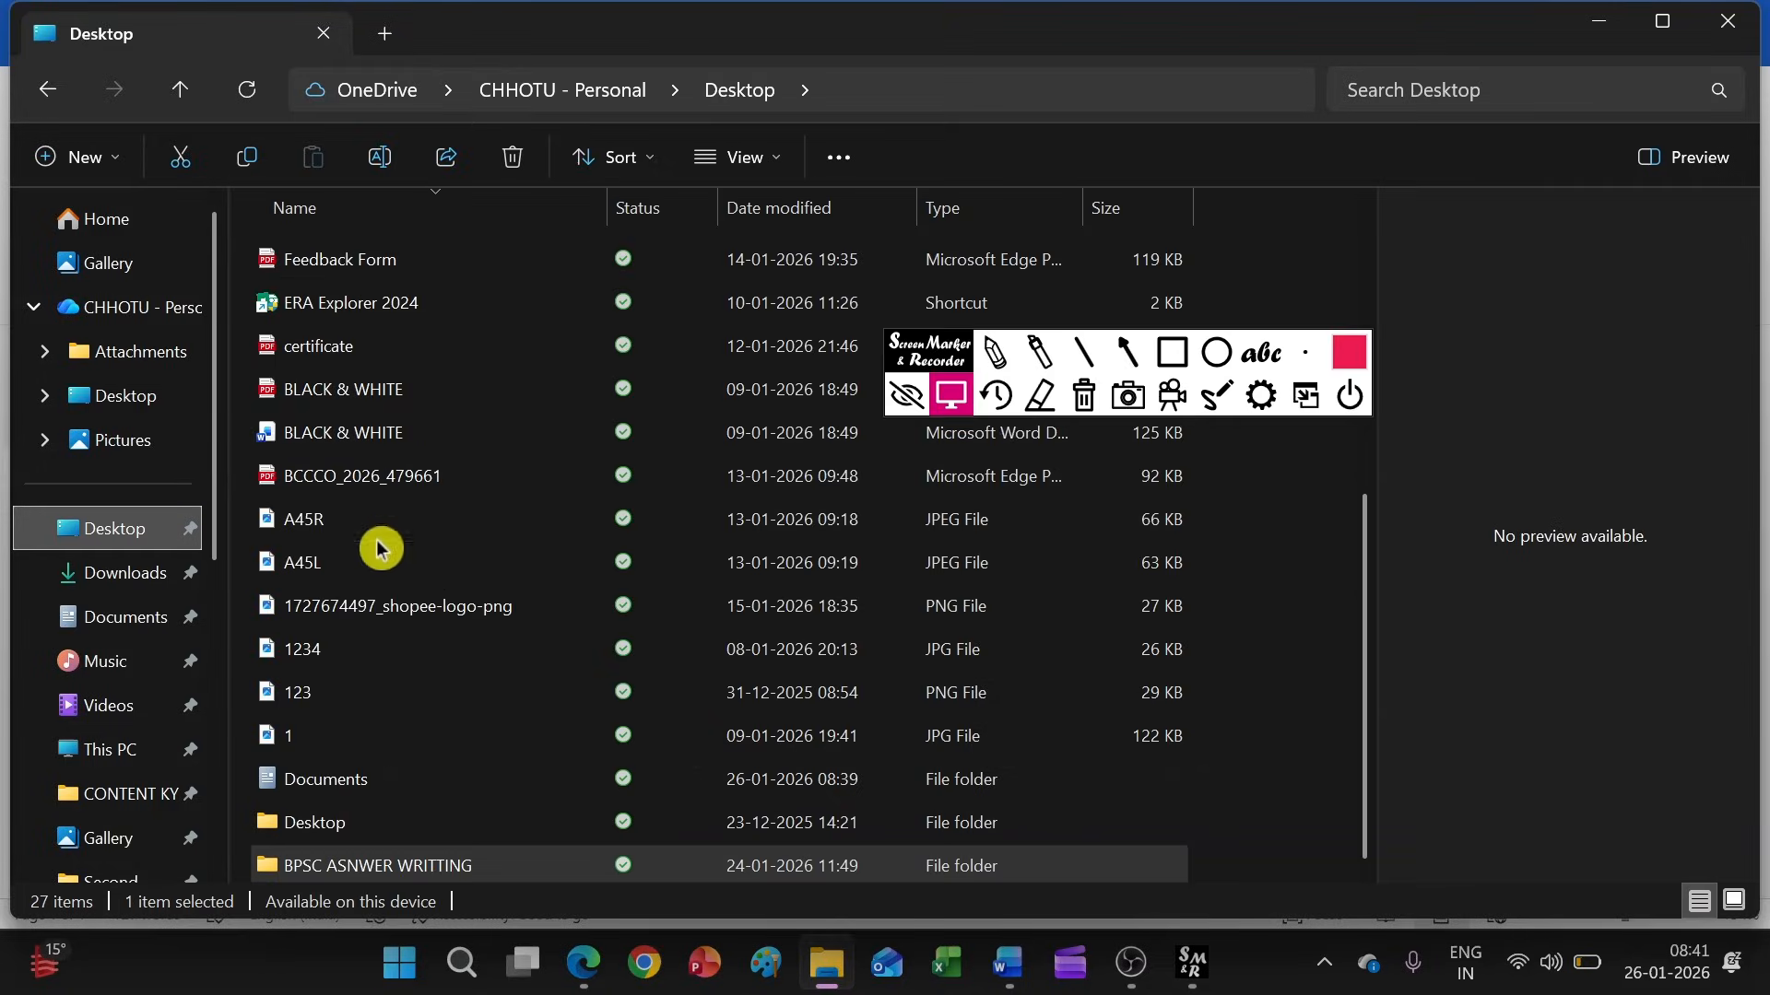
scroll(397, 599, up, 4)
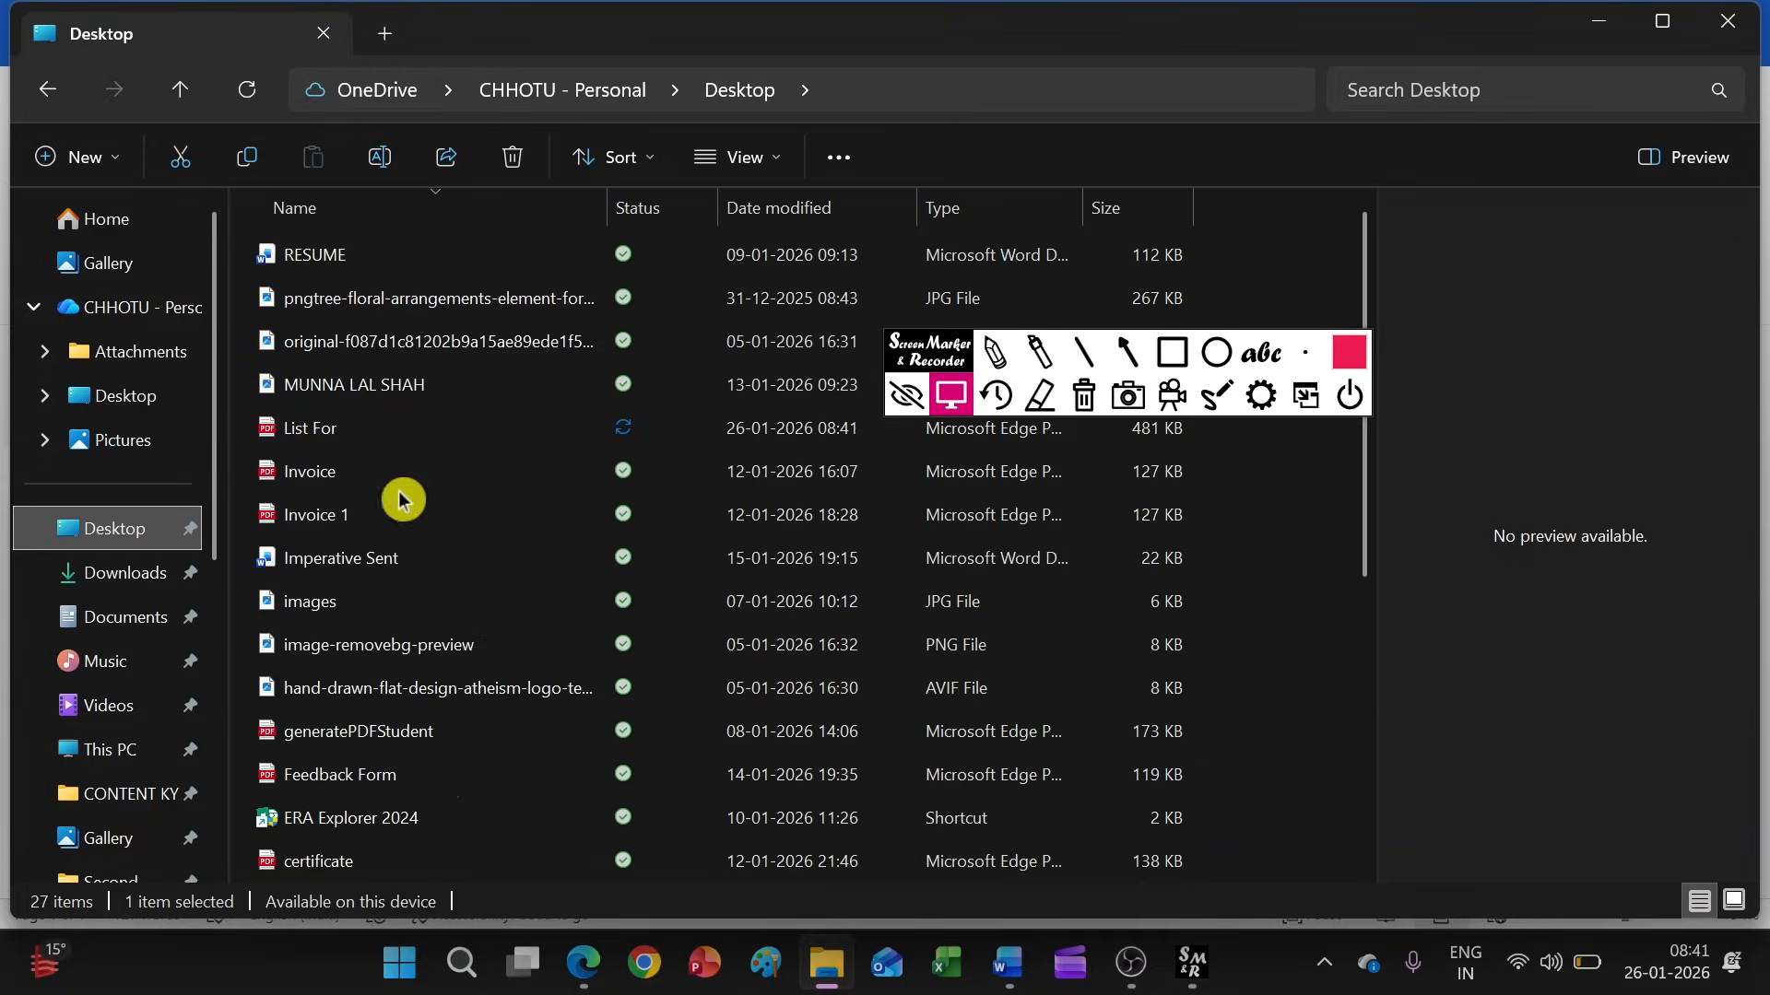
double_click(350, 446)
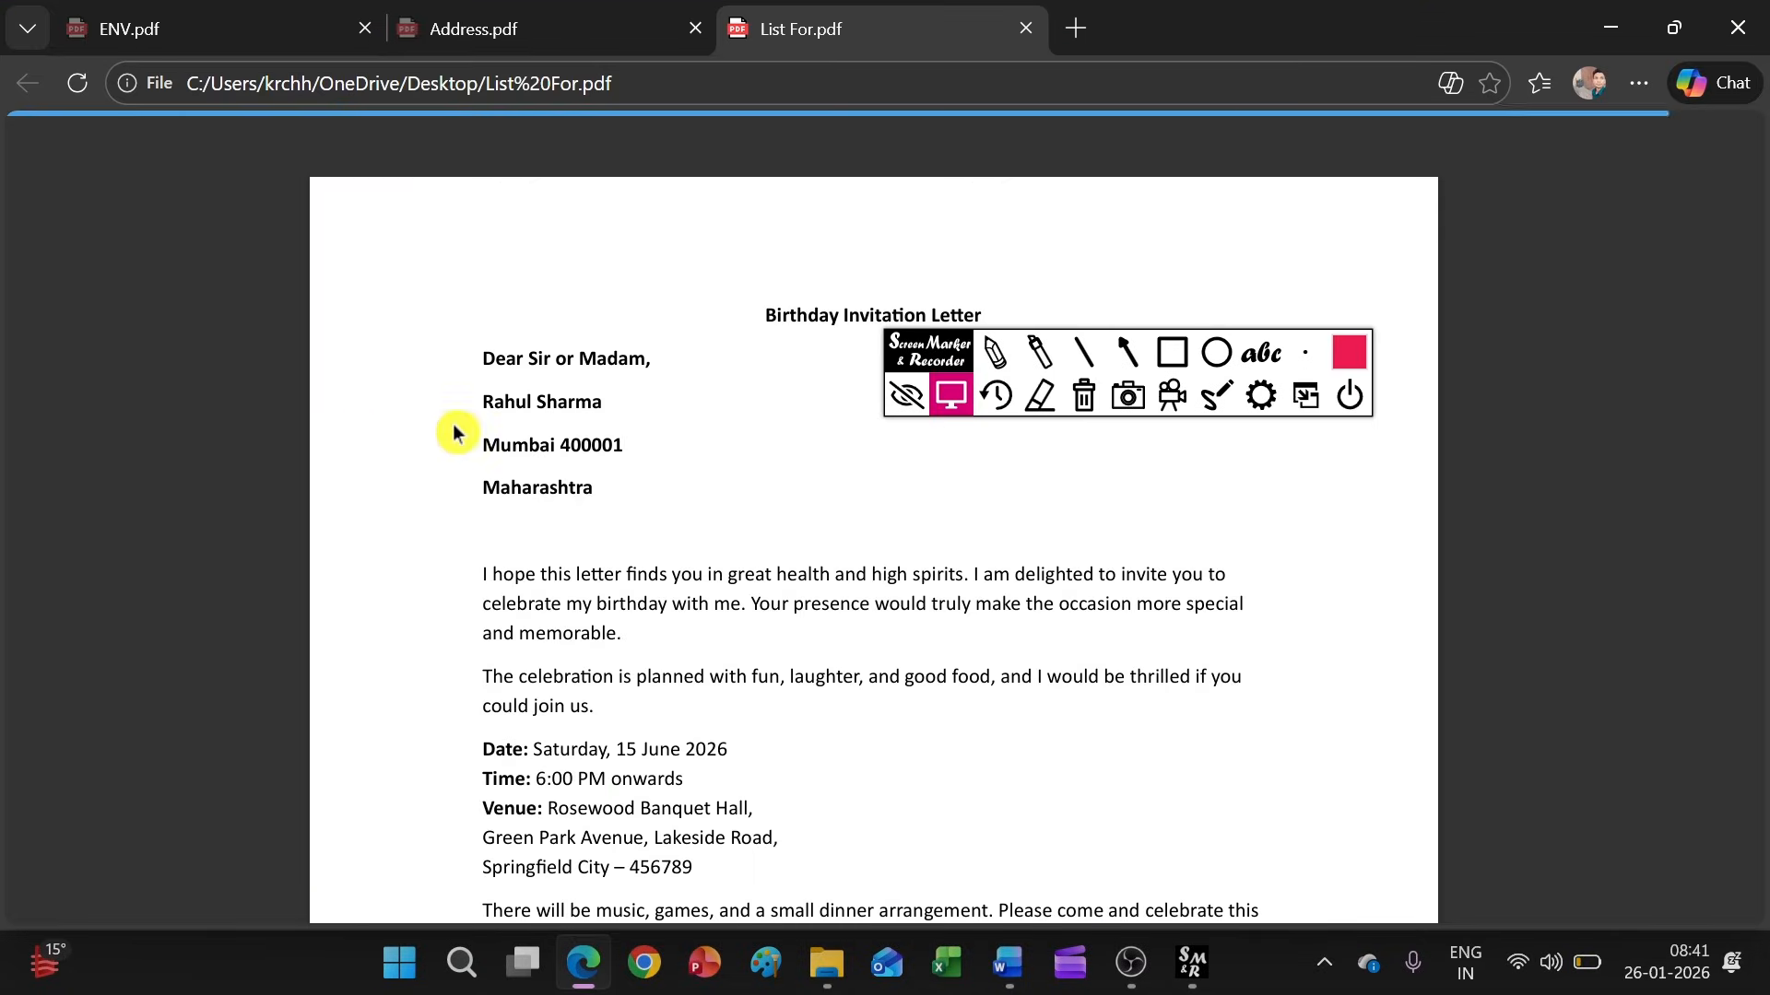
Look through the merged letters in the PDF, return to the first one, and switch back to the invitation letter in Word
scroll(553, 435, down, 10)
scroll(608, 488, down, 15)
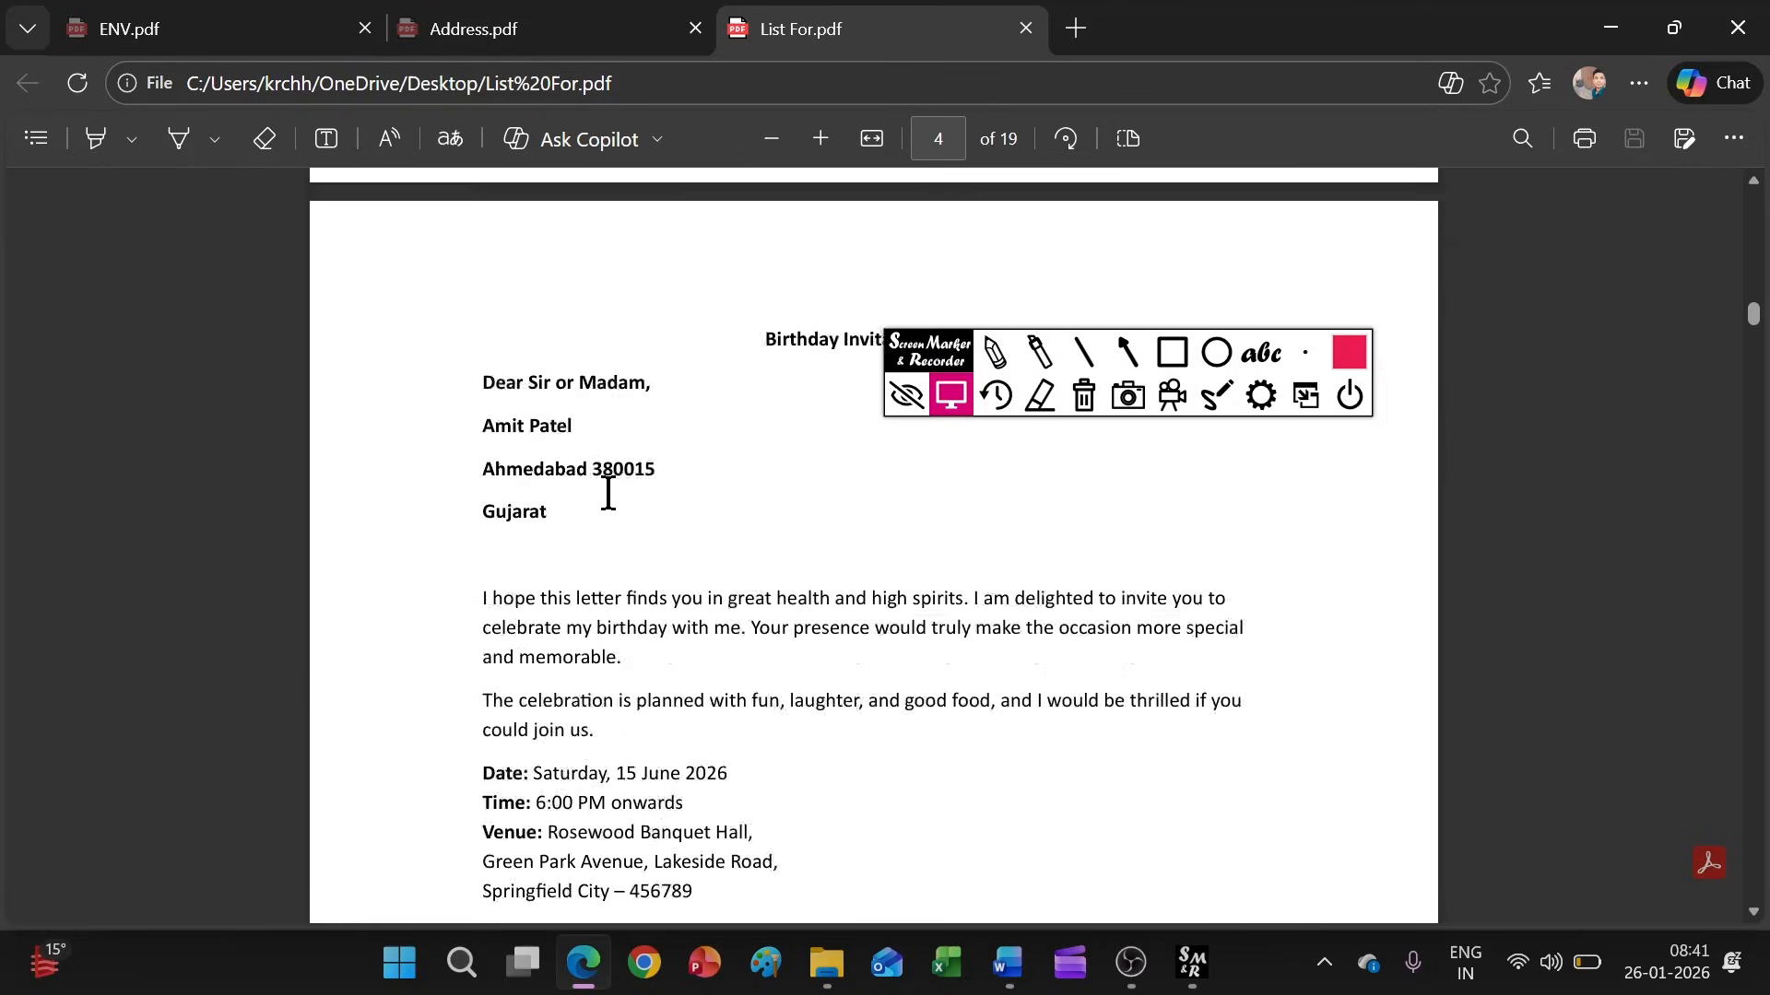
scroll(632, 513, up, 20)
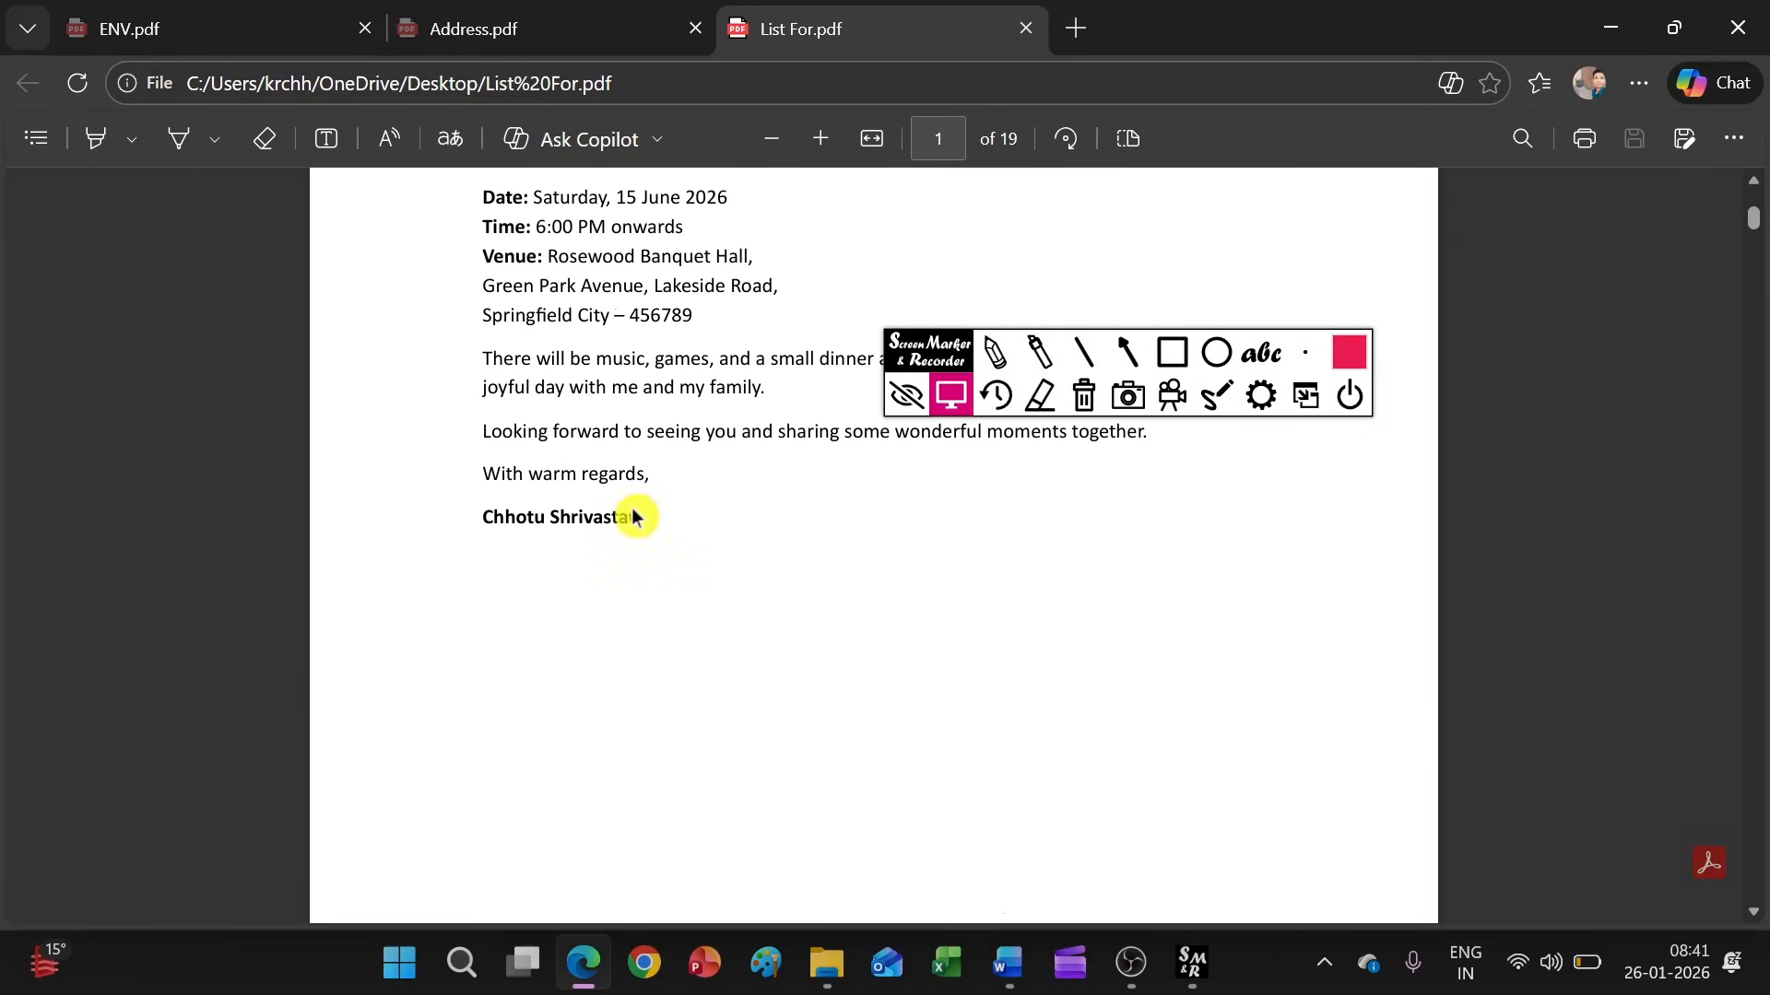
click(1611, 27)
mouse_move(1006, 979)
click(857, 825)
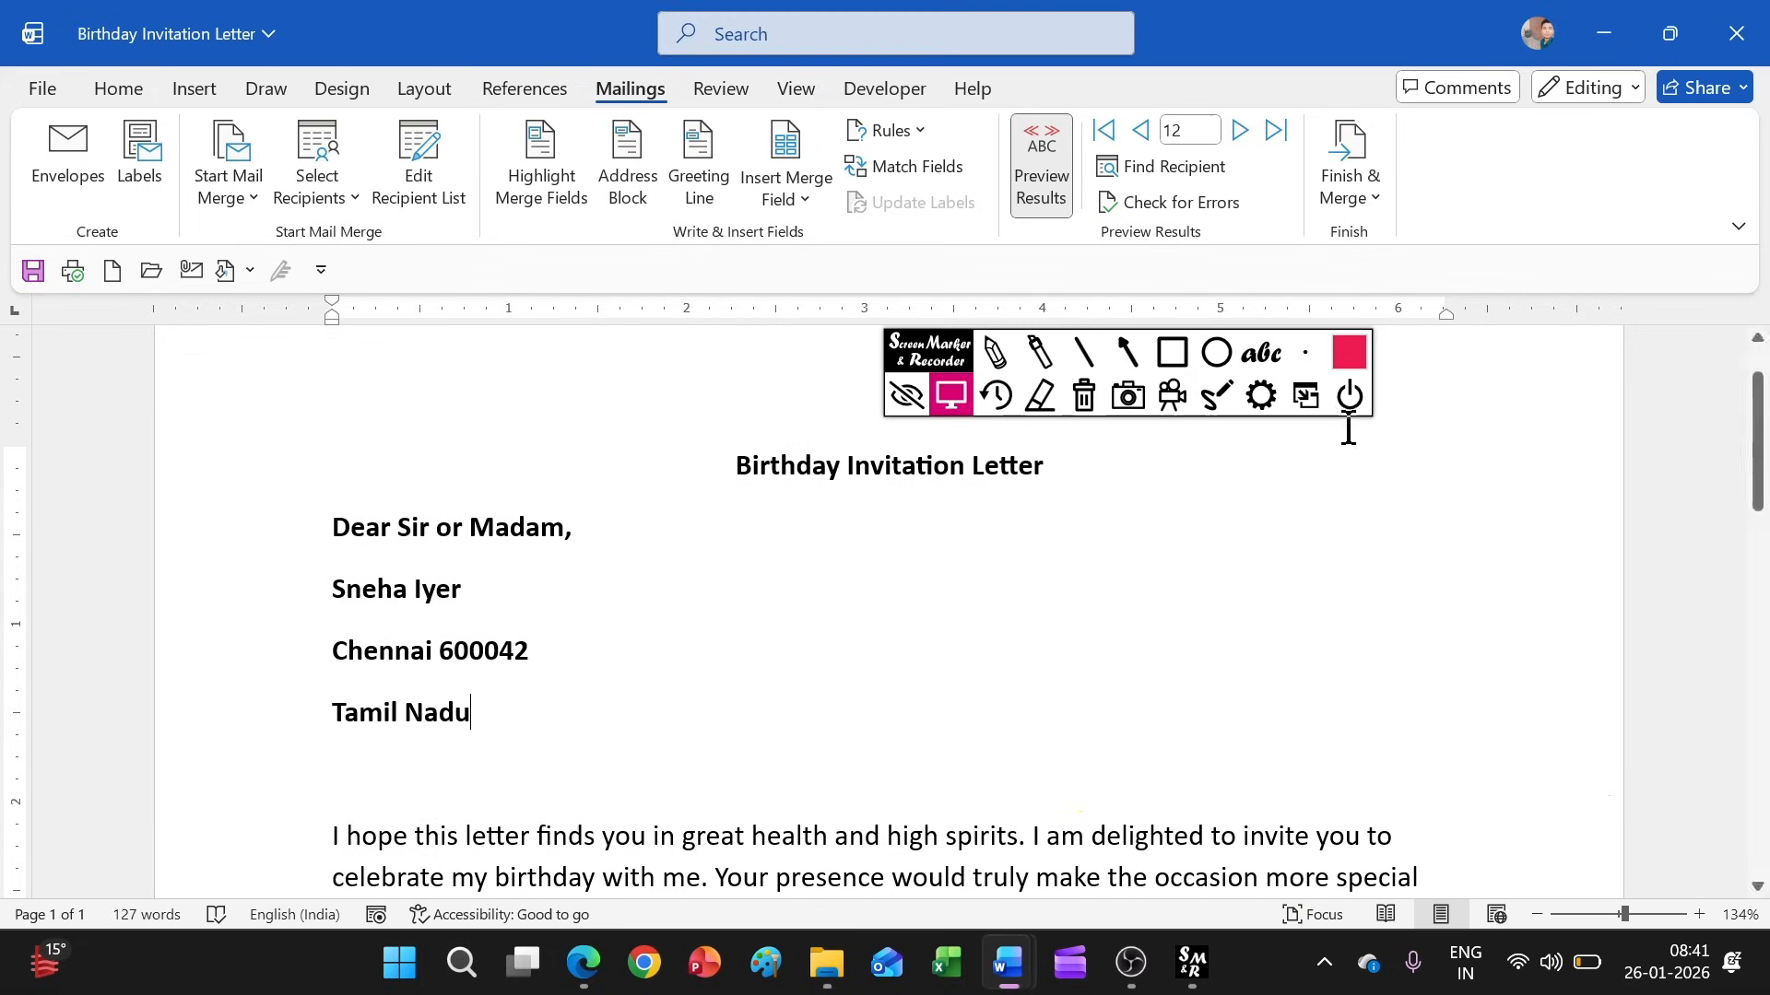
Examine the options for sending the merged letters by e-mail, including the fields offered for To, and close them without sending
click(1361, 217)
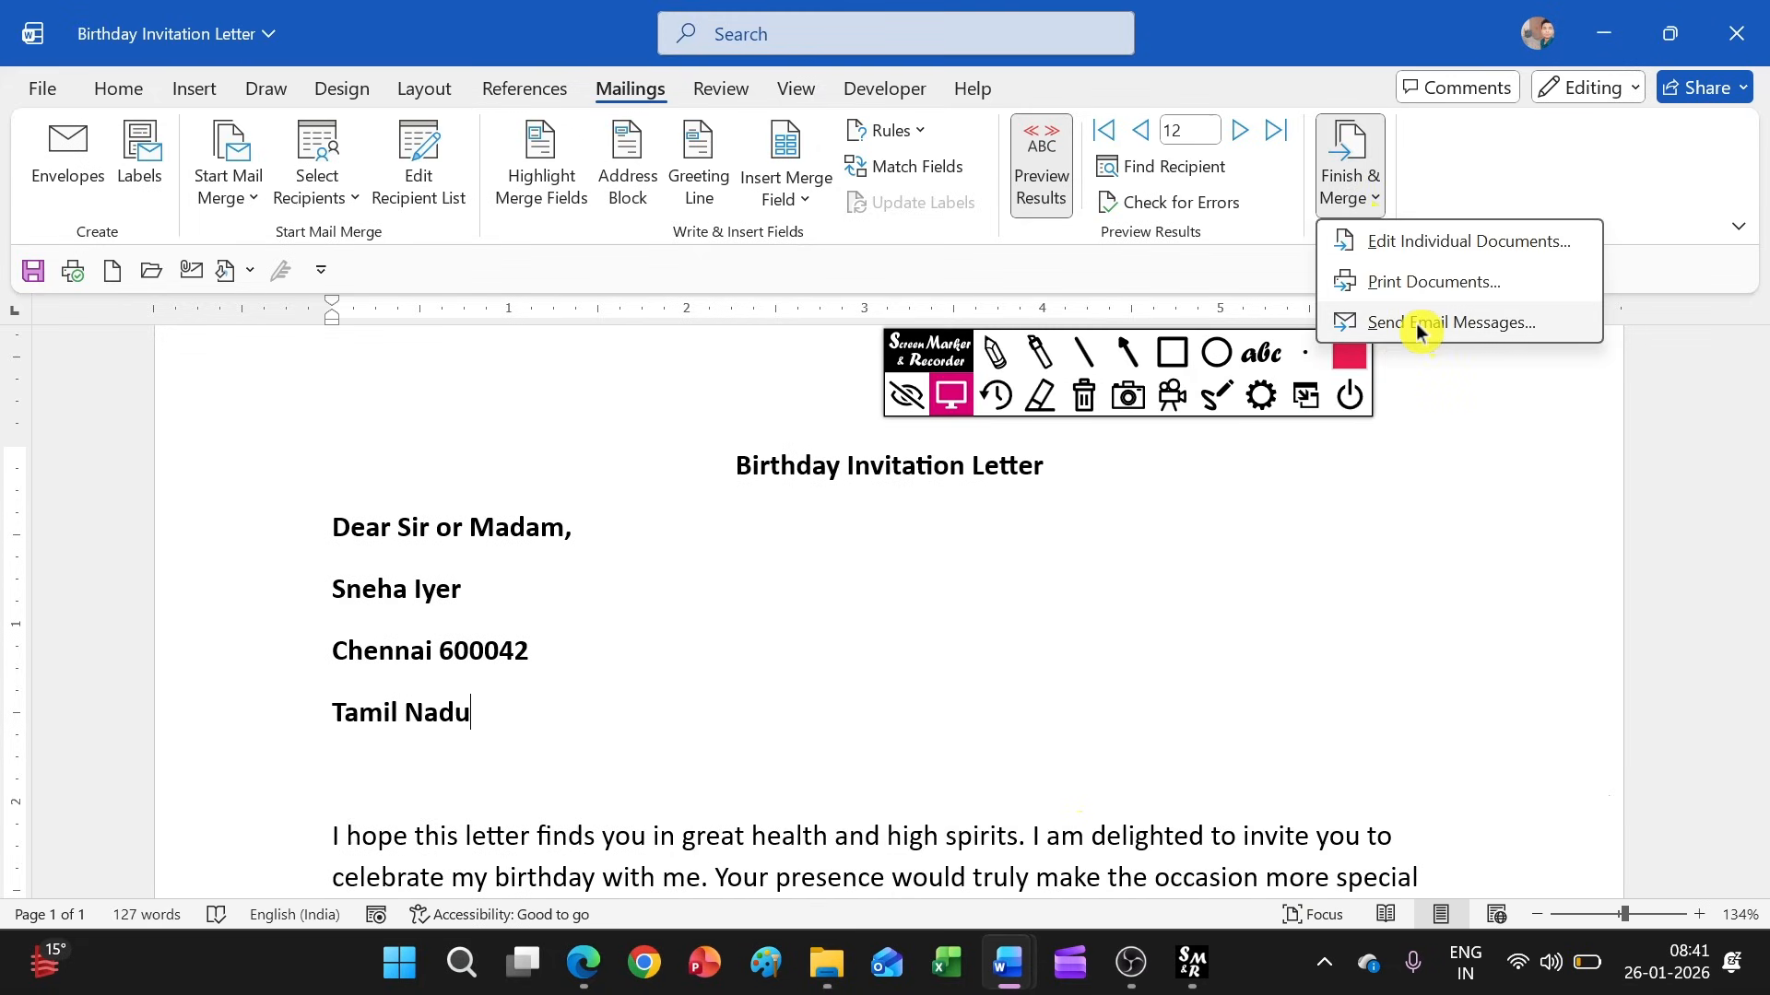
click(1417, 324)
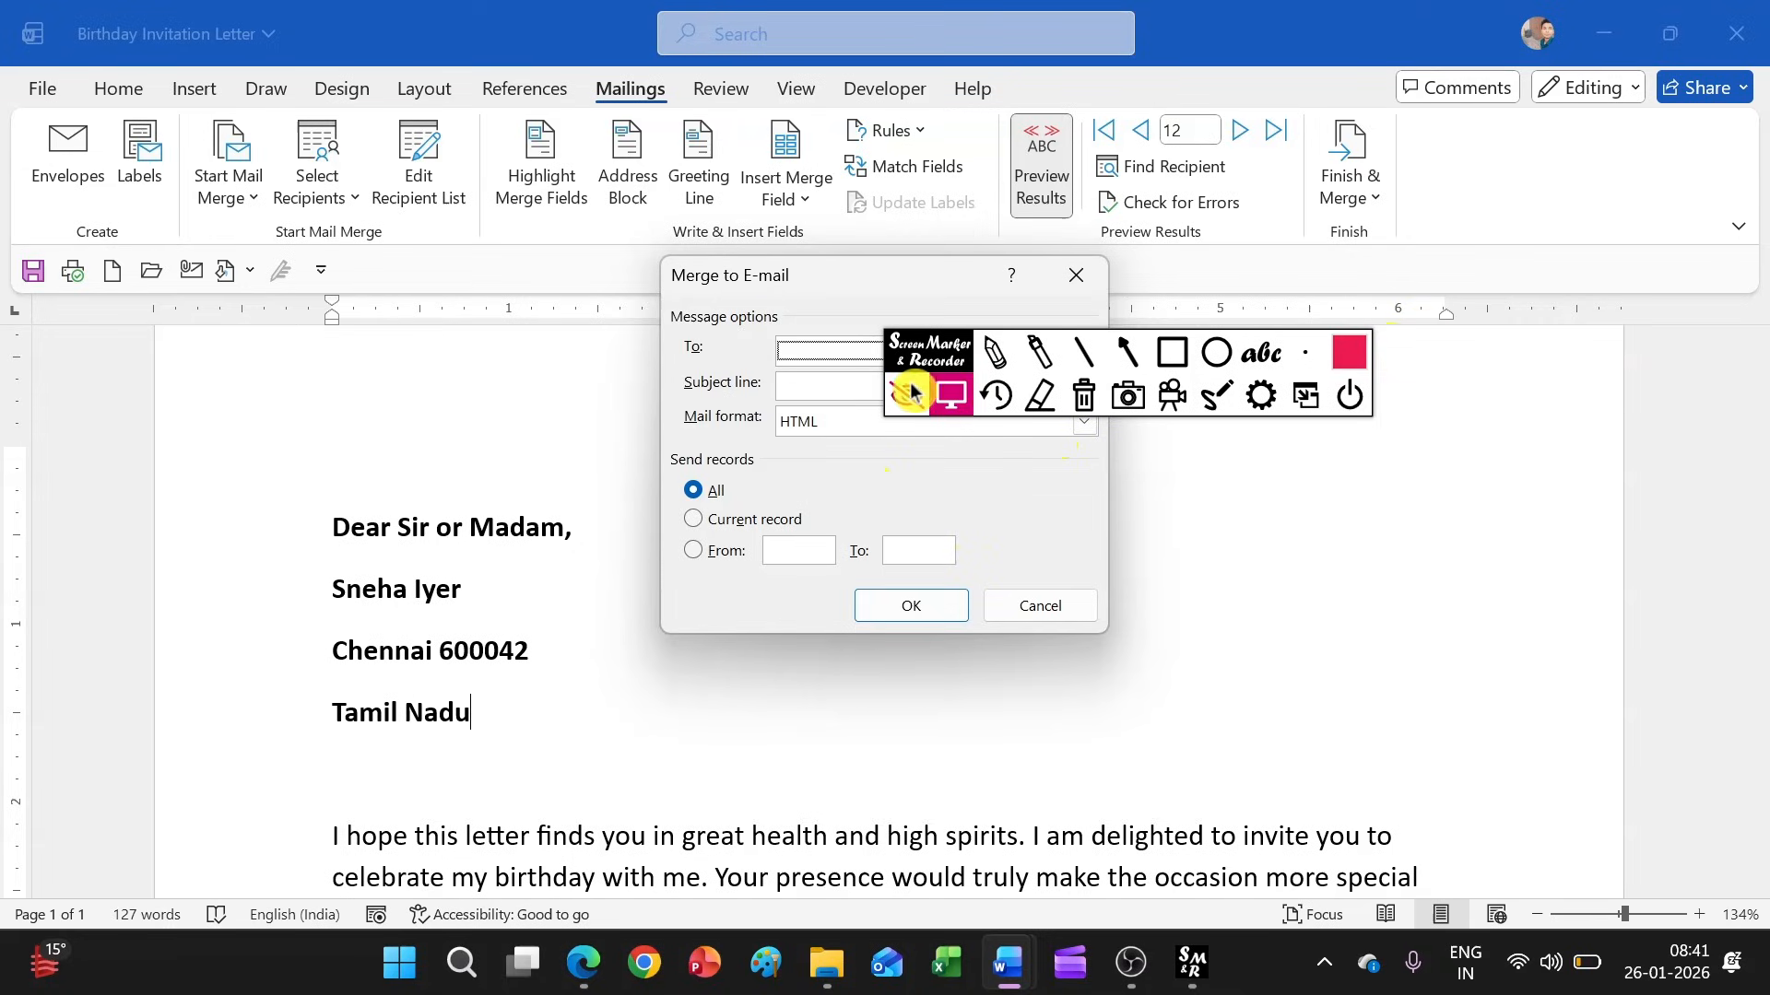
drag(911, 358, 1243, 377)
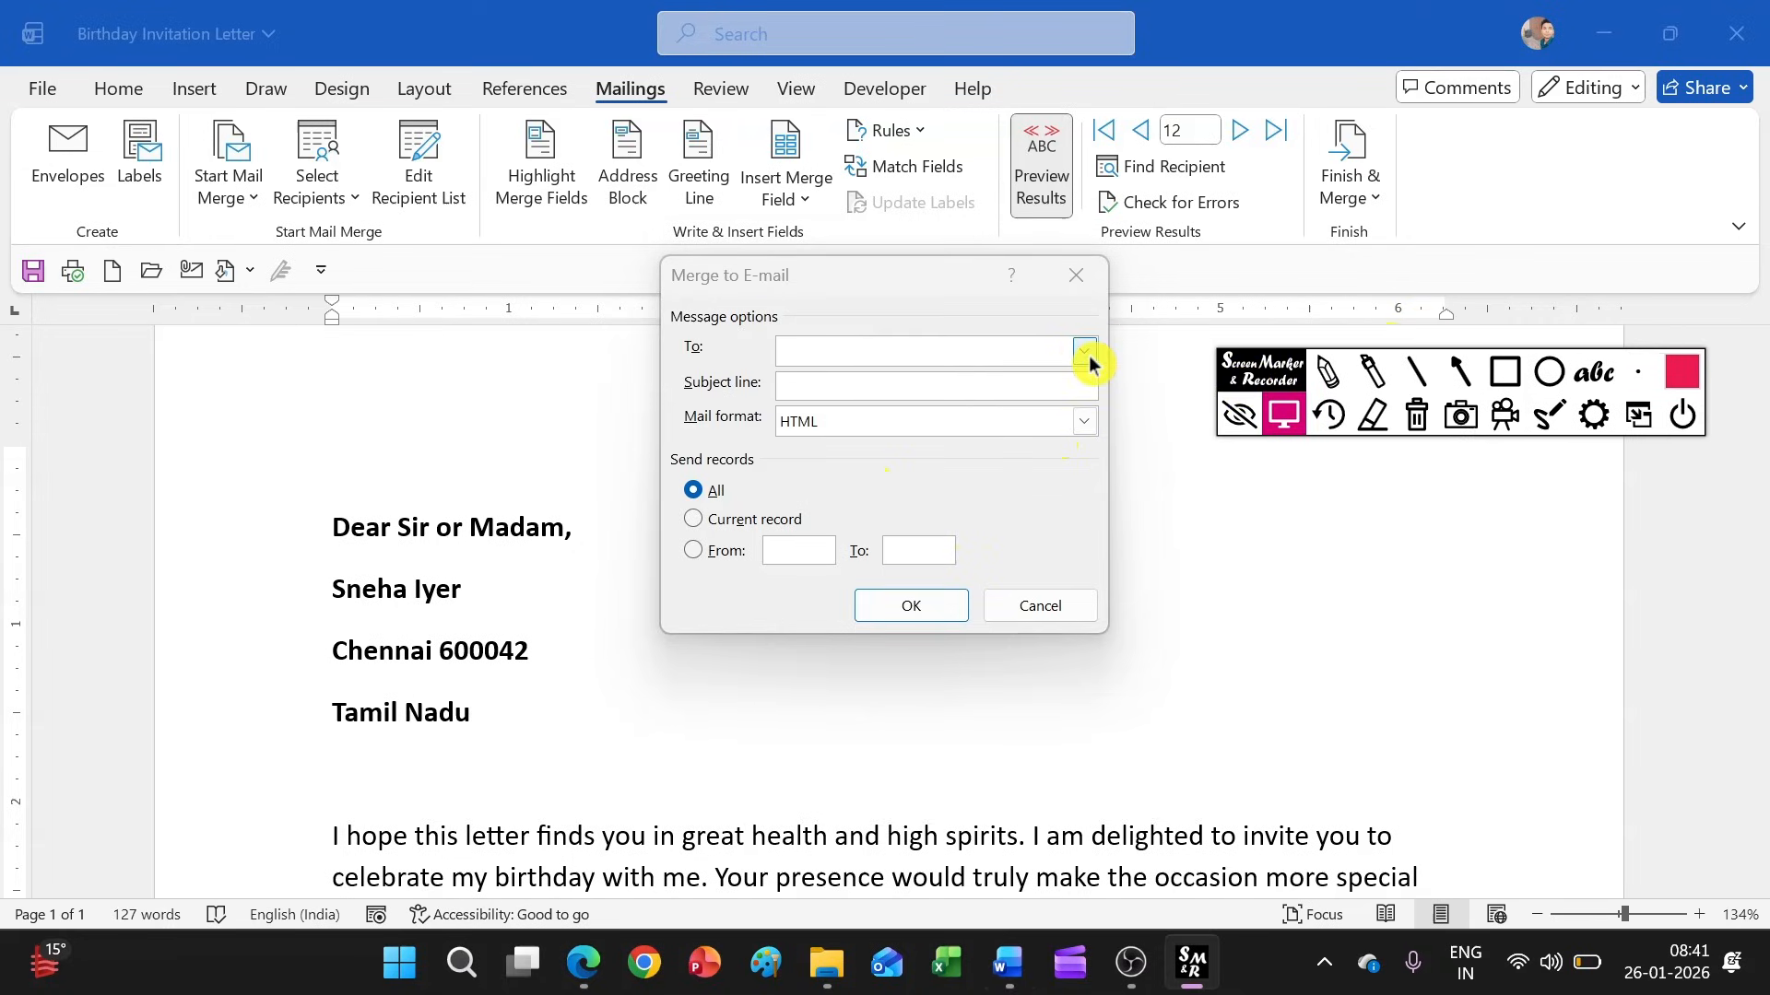
click(1040, 359)
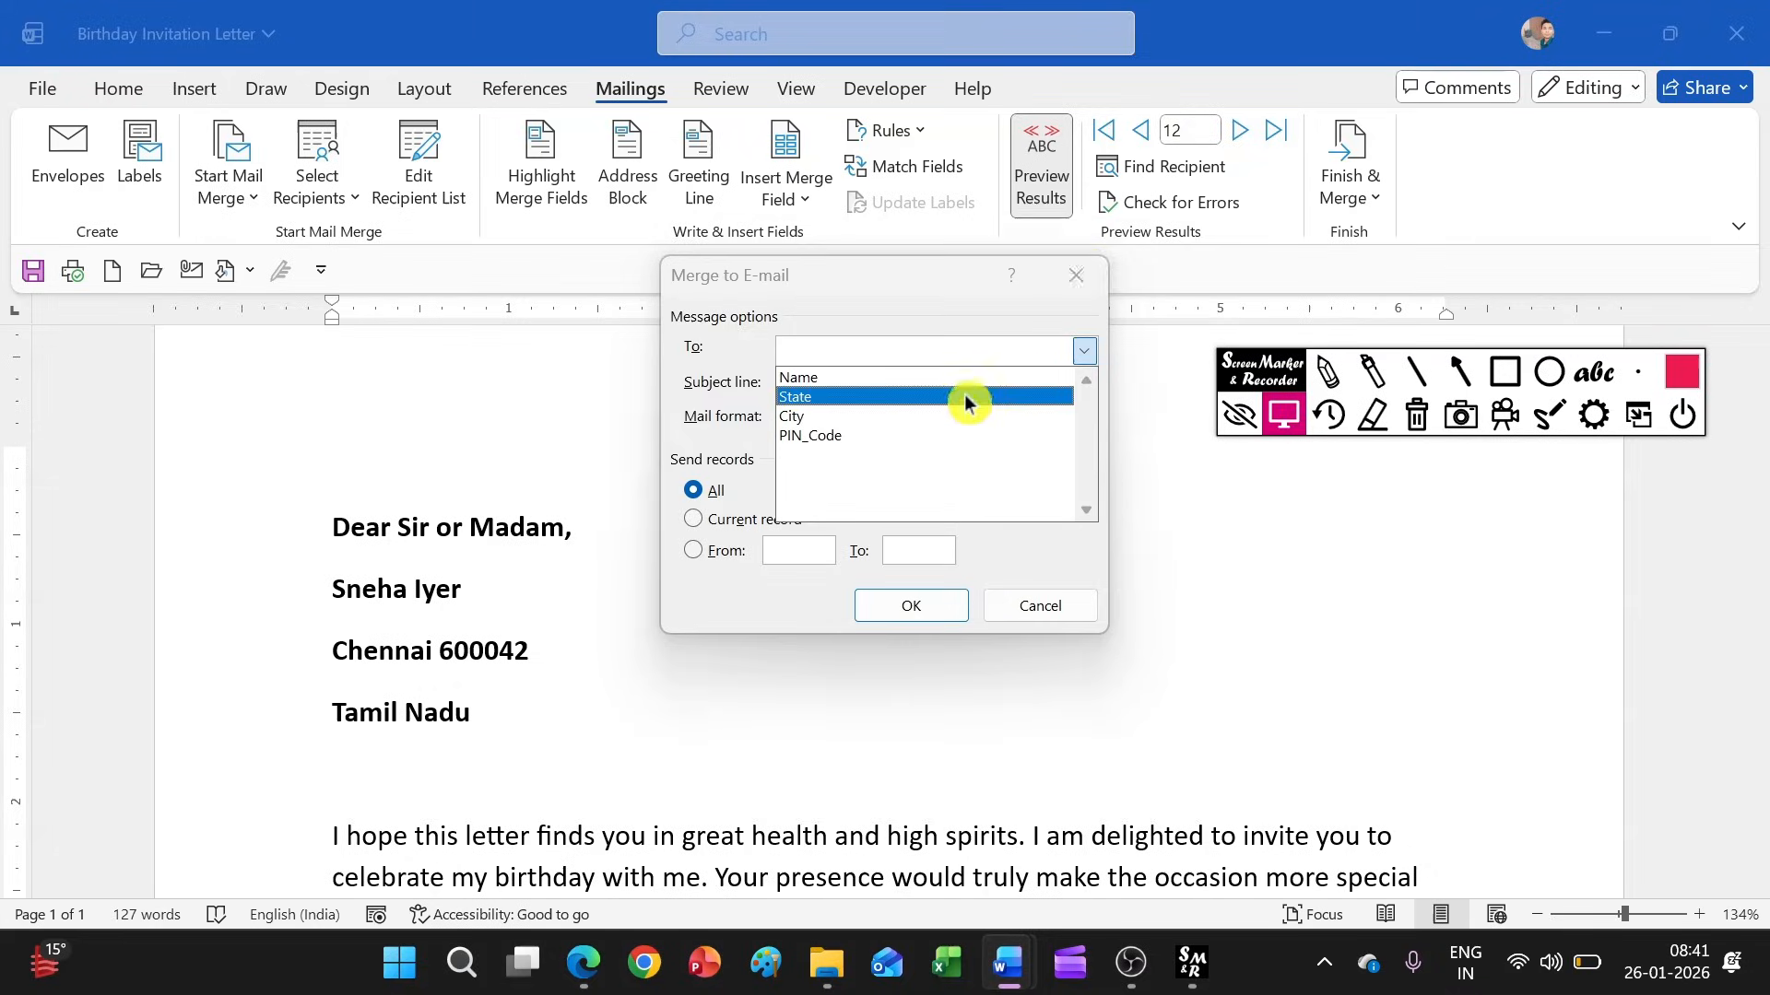
click(1082, 270)
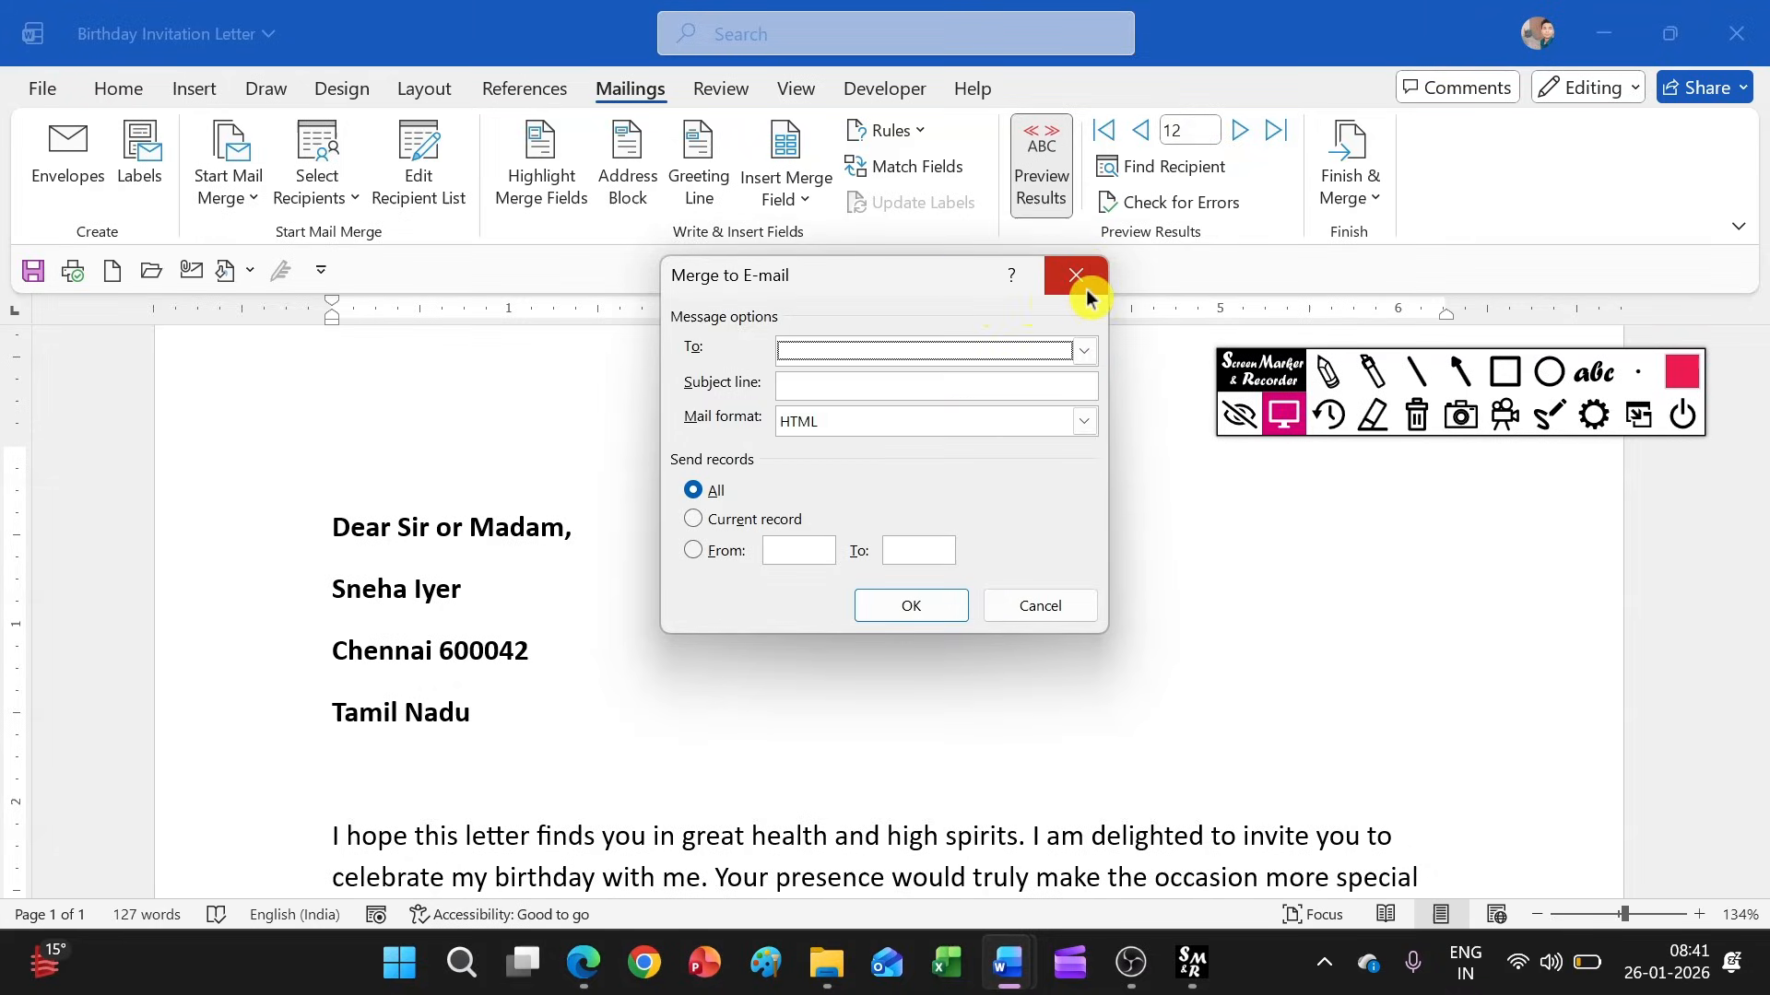
click(1084, 270)
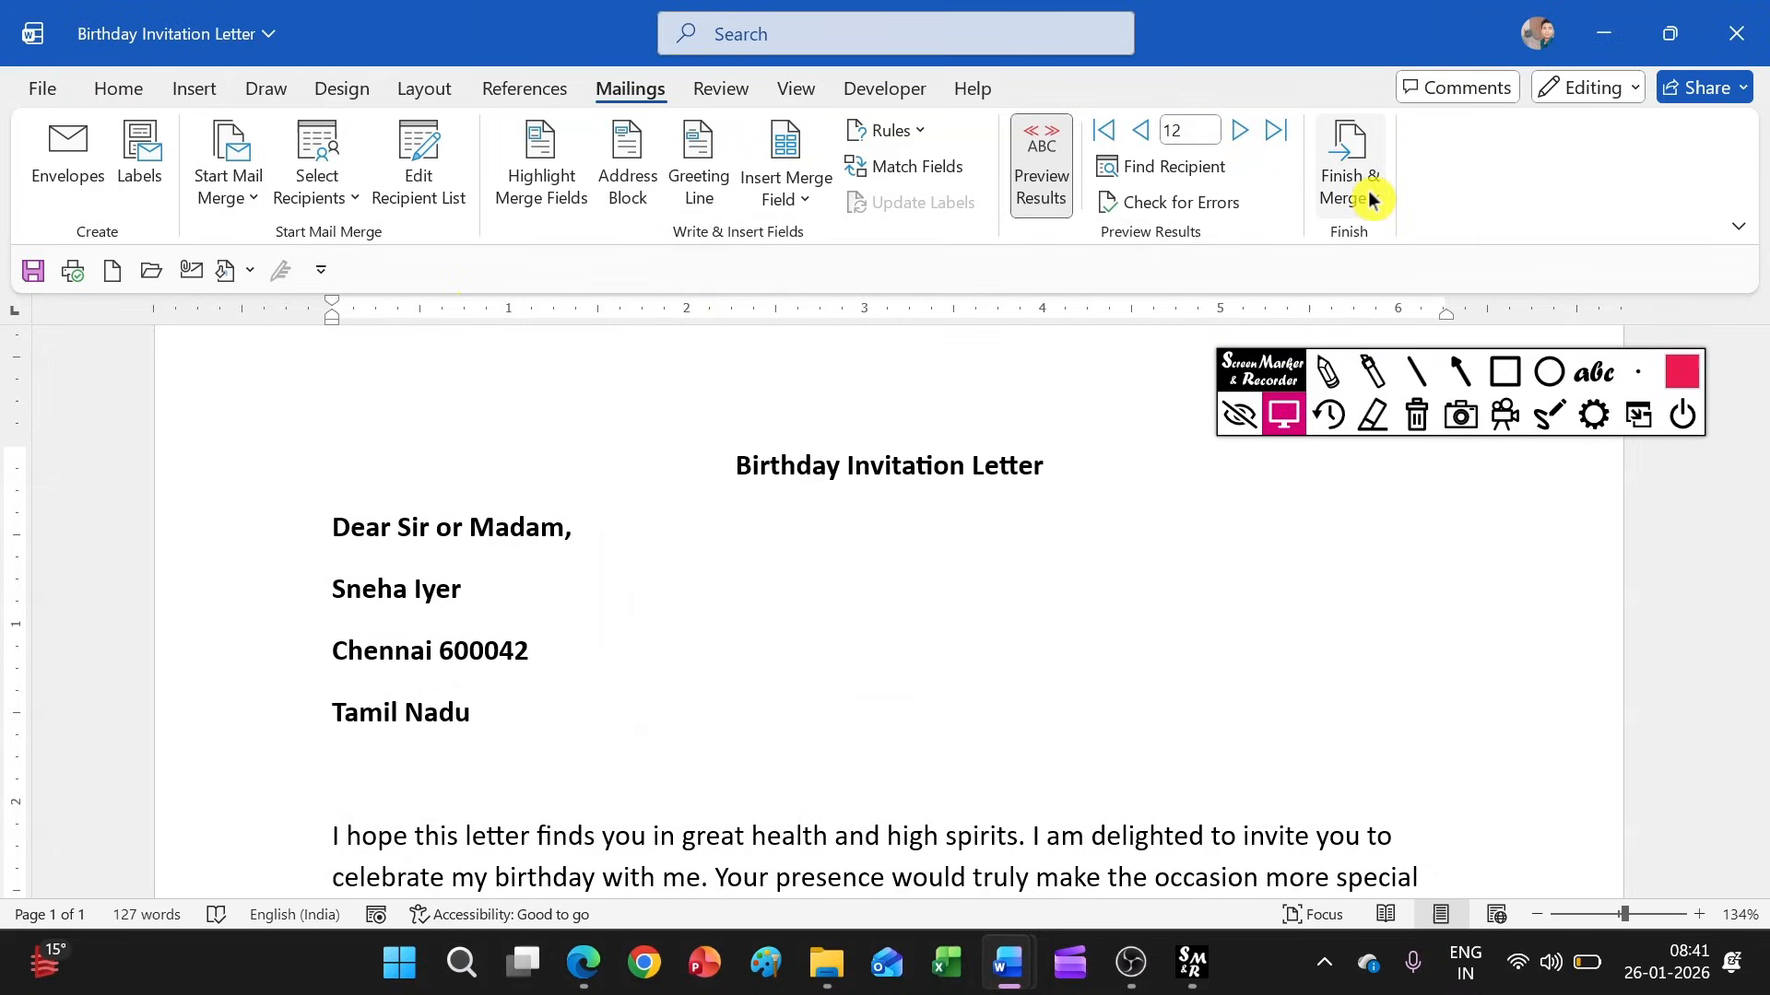